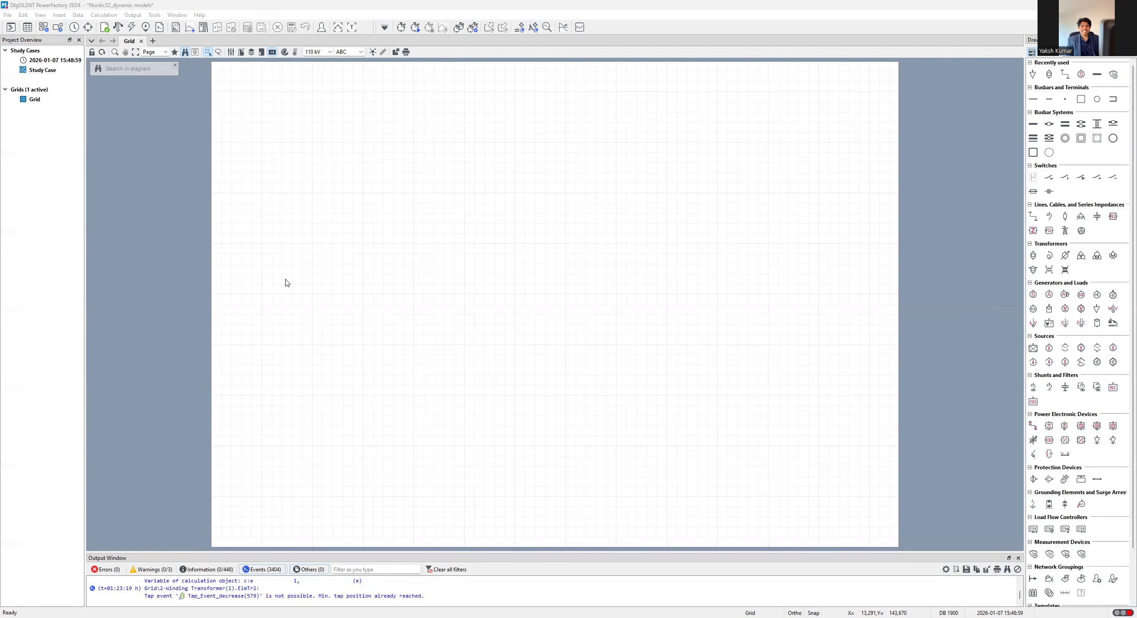
pyautogui.click(5, 17)
pyautogui.click(10, 26)
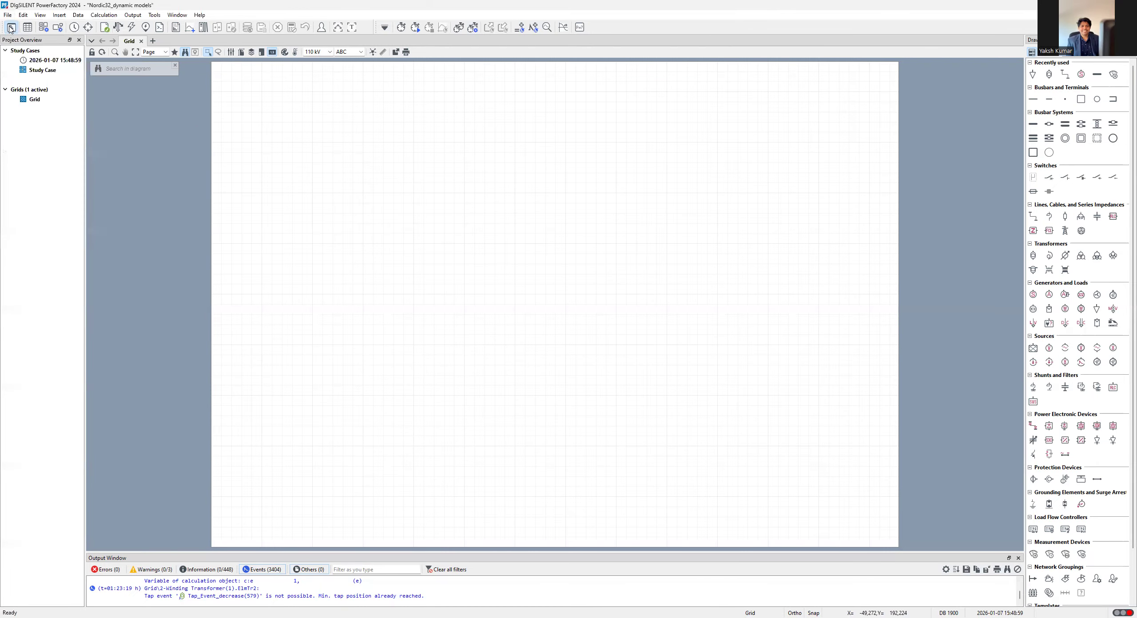
pyautogui.click(11, 28)
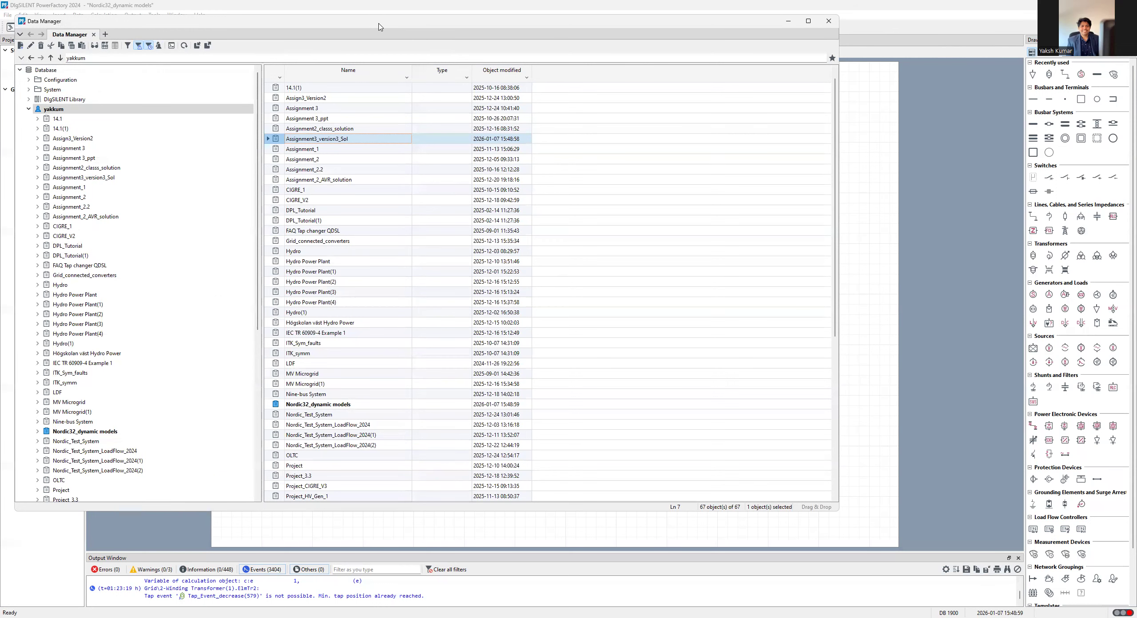
pyautogui.moveTo(379, 24); pyautogui.dragTo(407, 62)
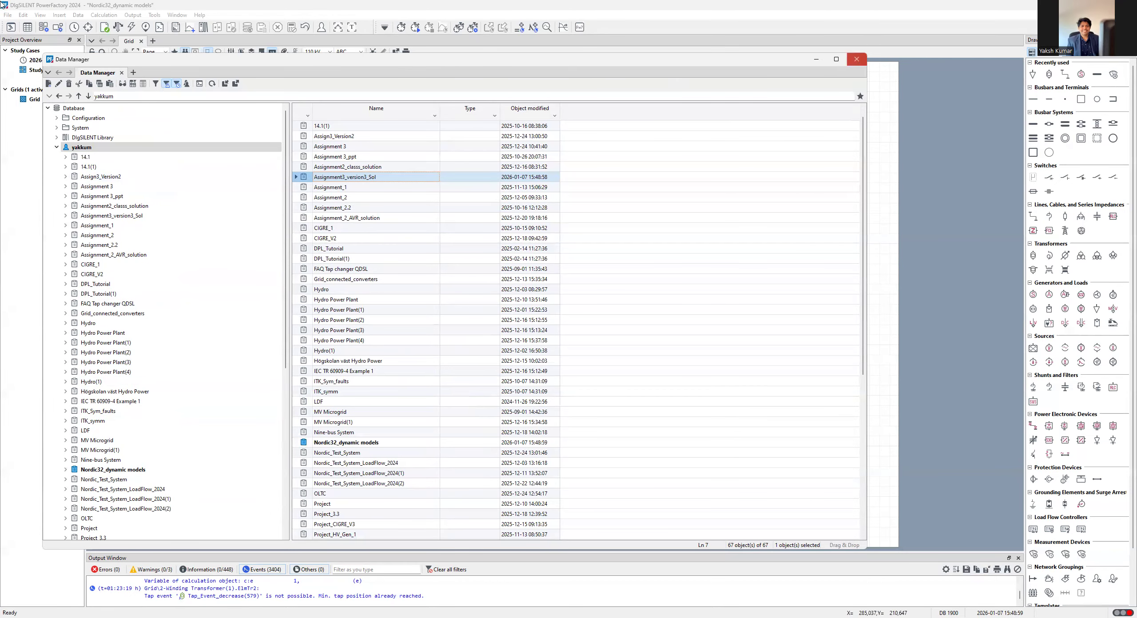
pyautogui.click(857, 59)
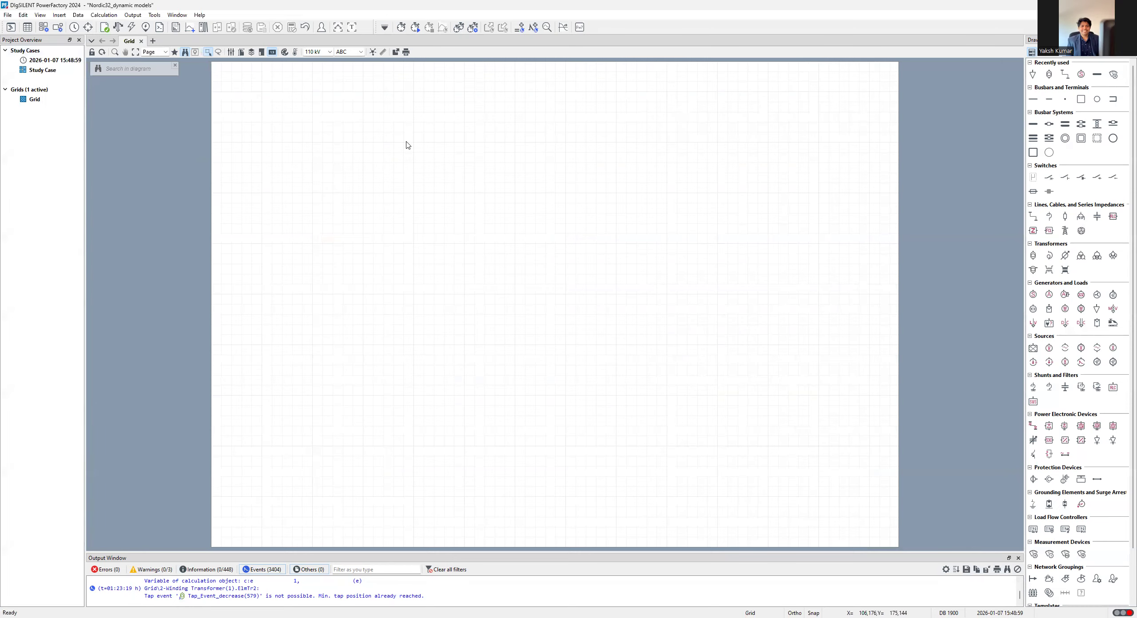
pyautogui.click(7, 15)
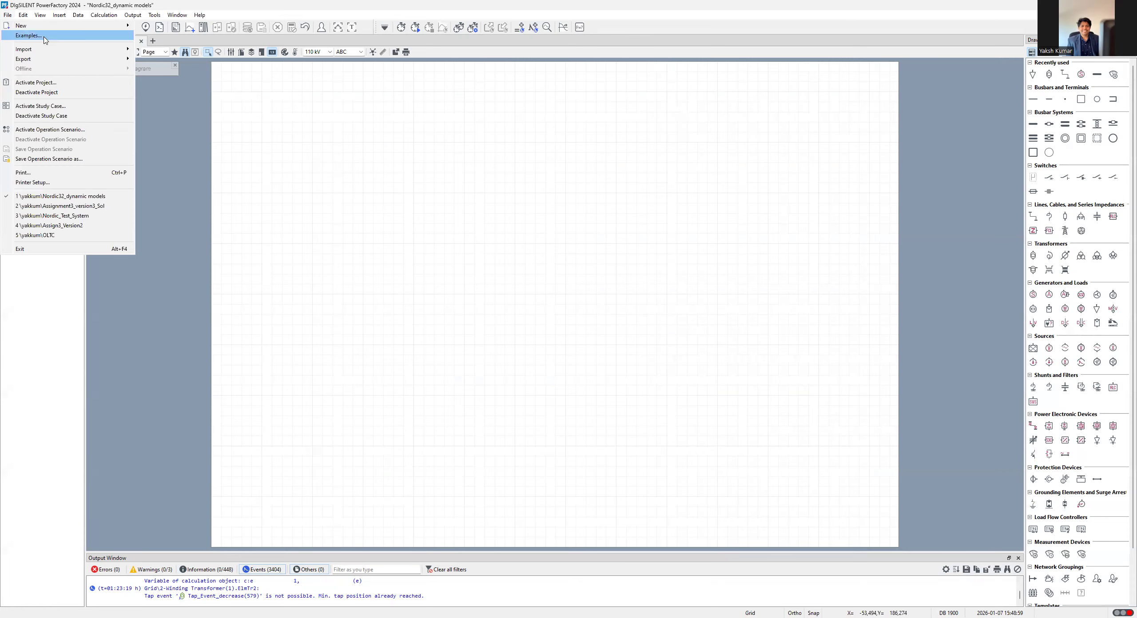
pyautogui.click(199, 121)
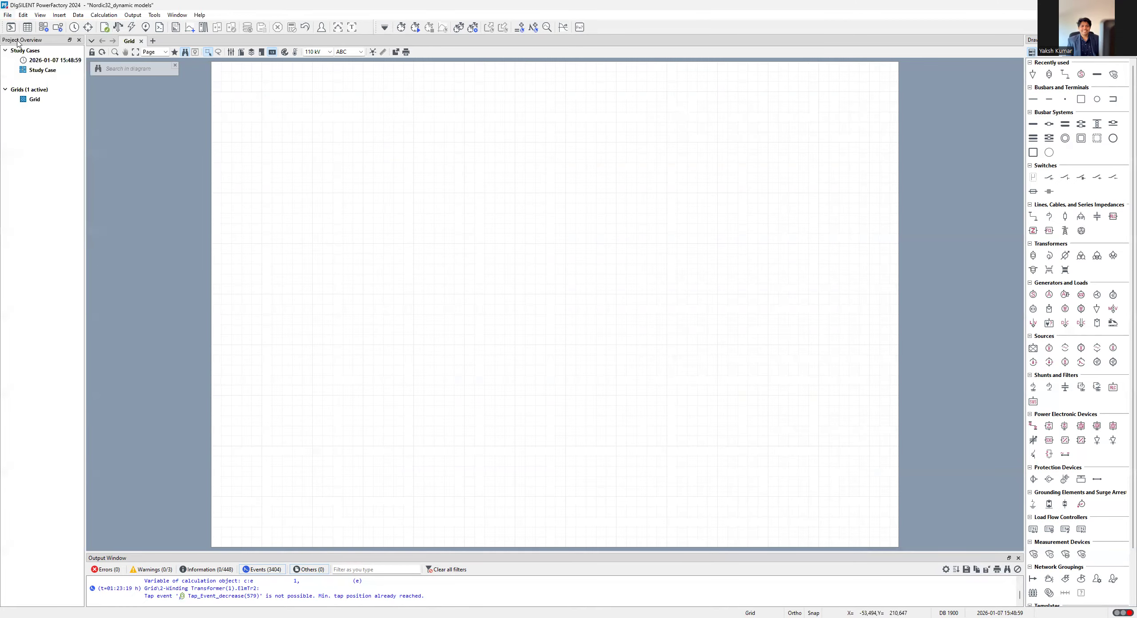
# - Open the Data Manager and look through the user folder's project list, including the contents of project 14.1
pyautogui.click(11, 28)
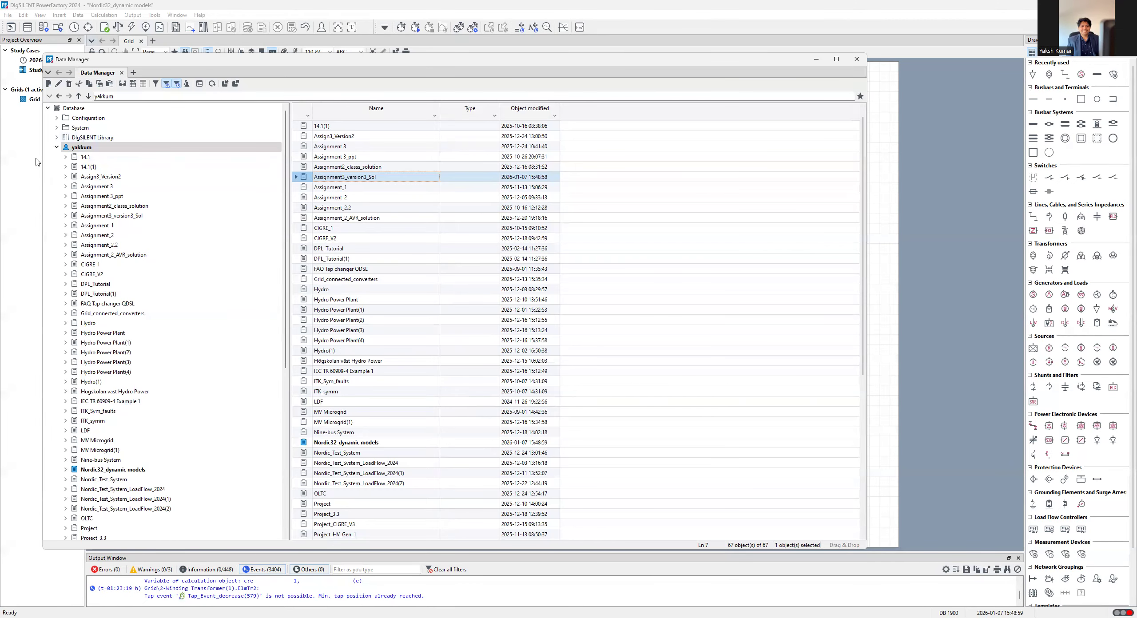
pyautogui.click(63, 149)
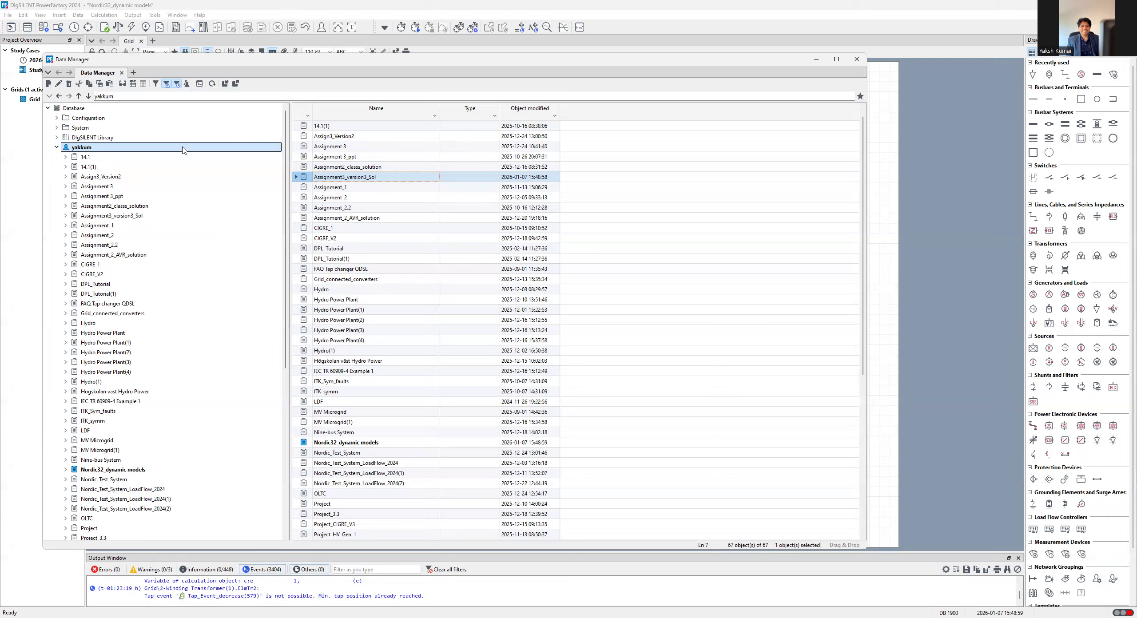
pyautogui.scroll(-9, 127, 147)
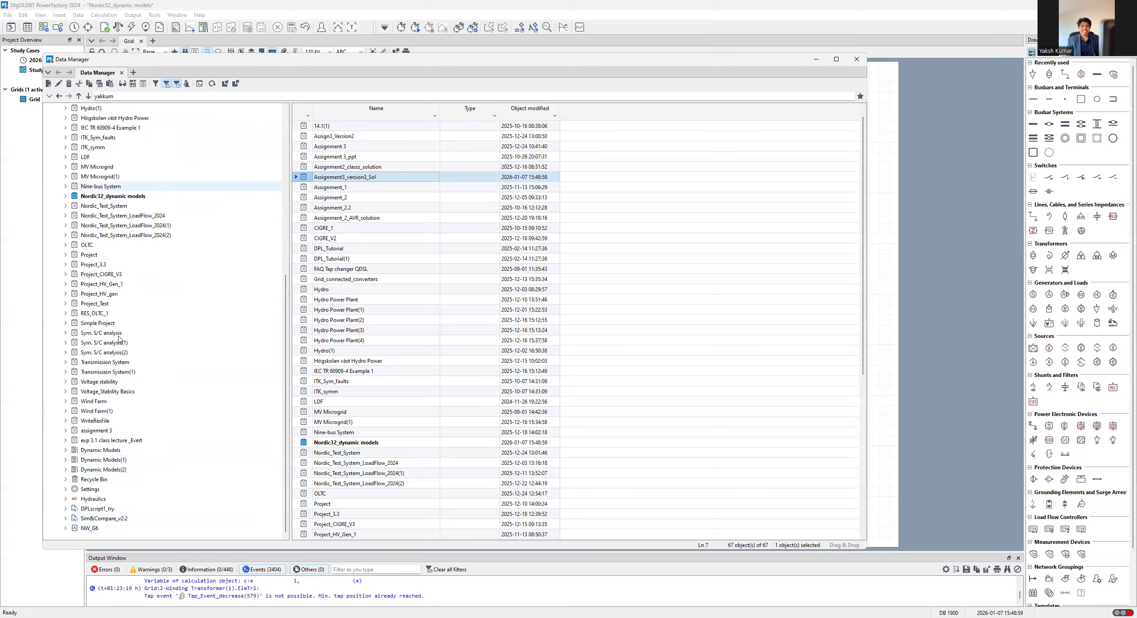
pyautogui.scroll(9, 93, 257)
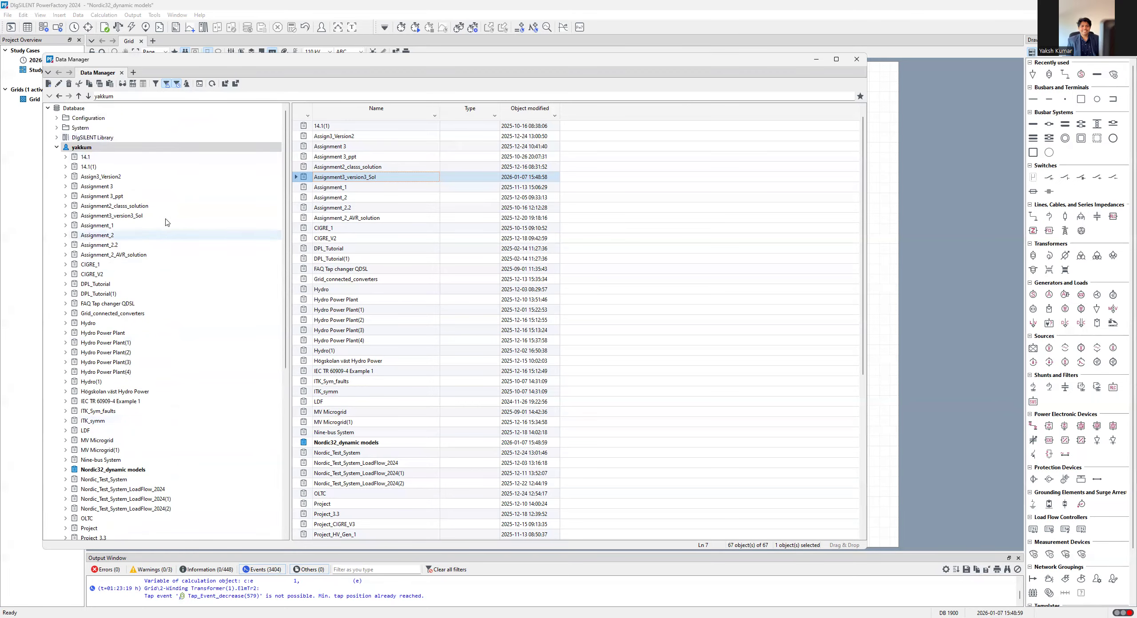
pyautogui.click(66, 158)
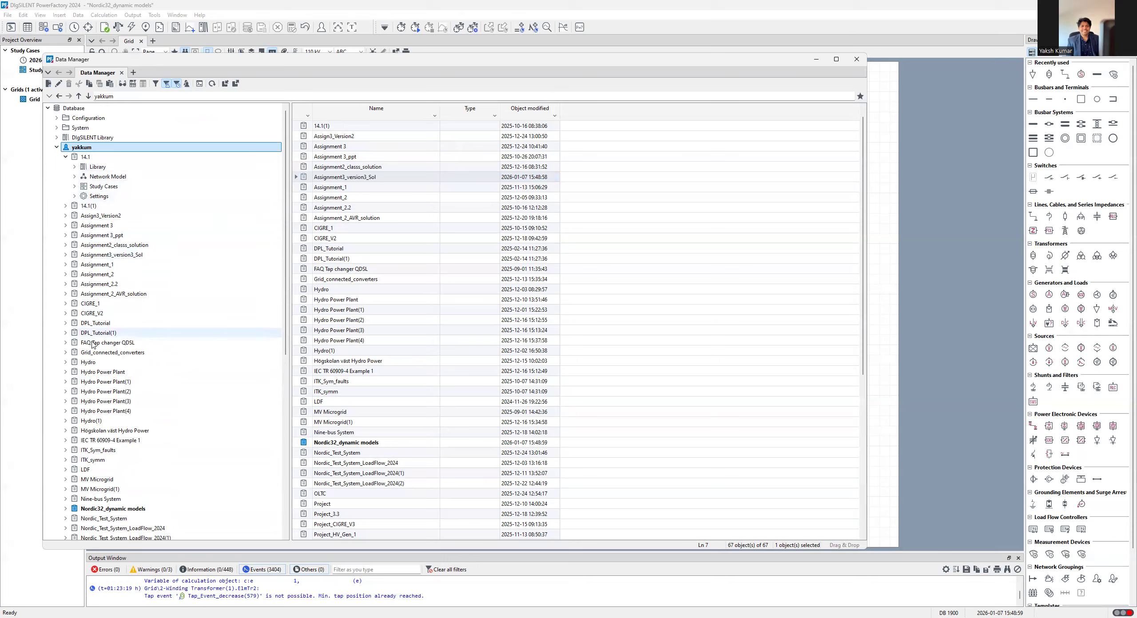
pyautogui.click(66, 157)
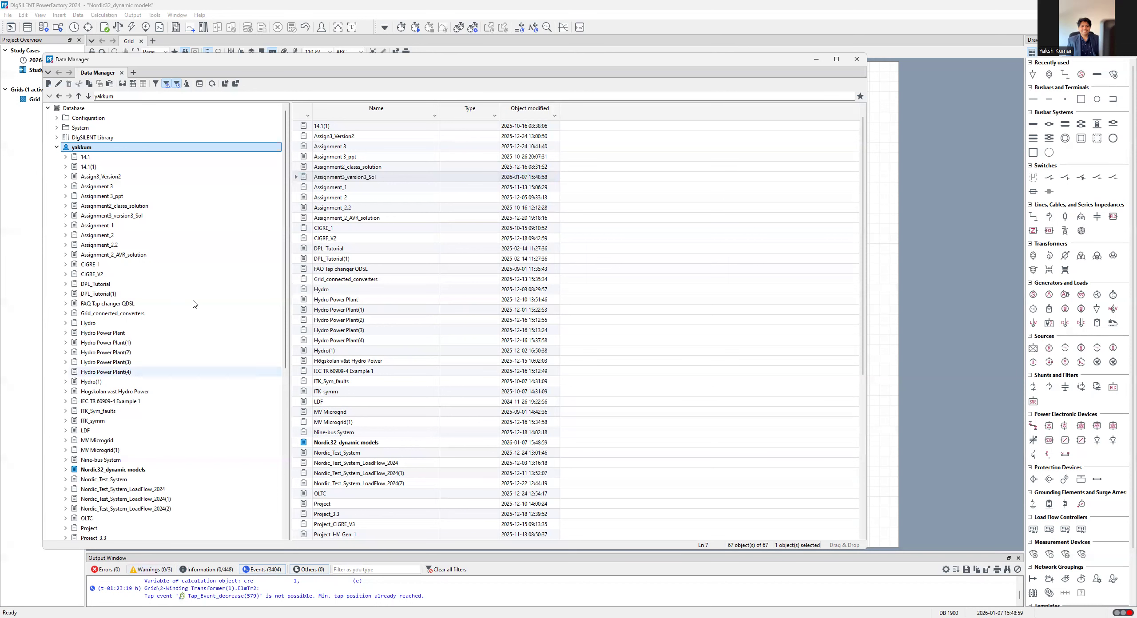
pyautogui.scroll(-3, 149, 275)
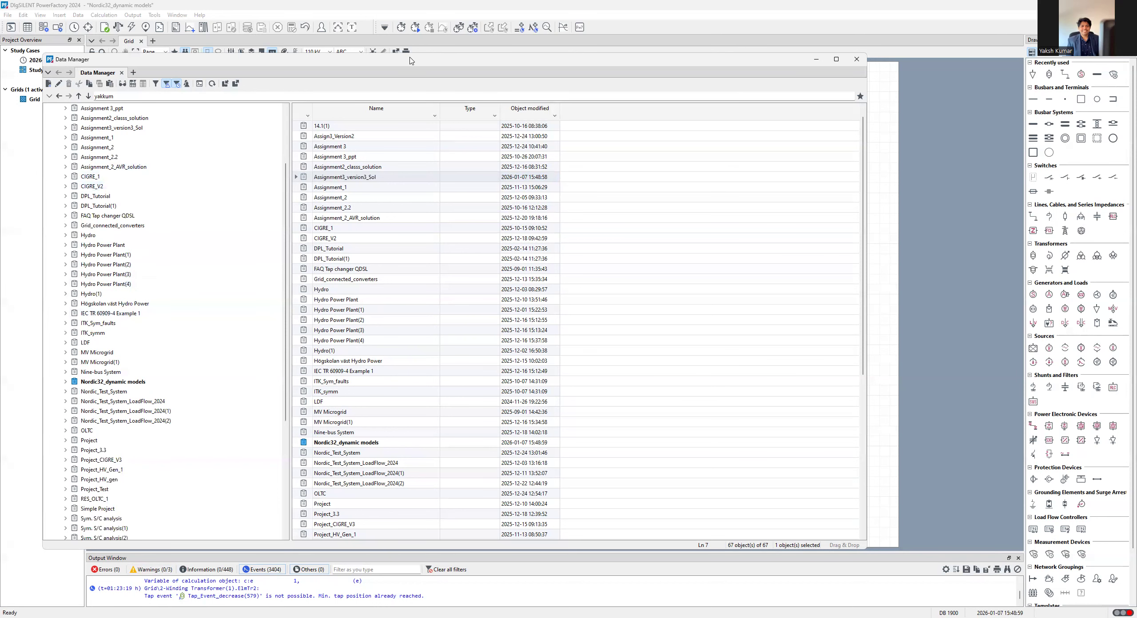
pyautogui.moveTo(410, 60); pyautogui.dragTo(415, 97)
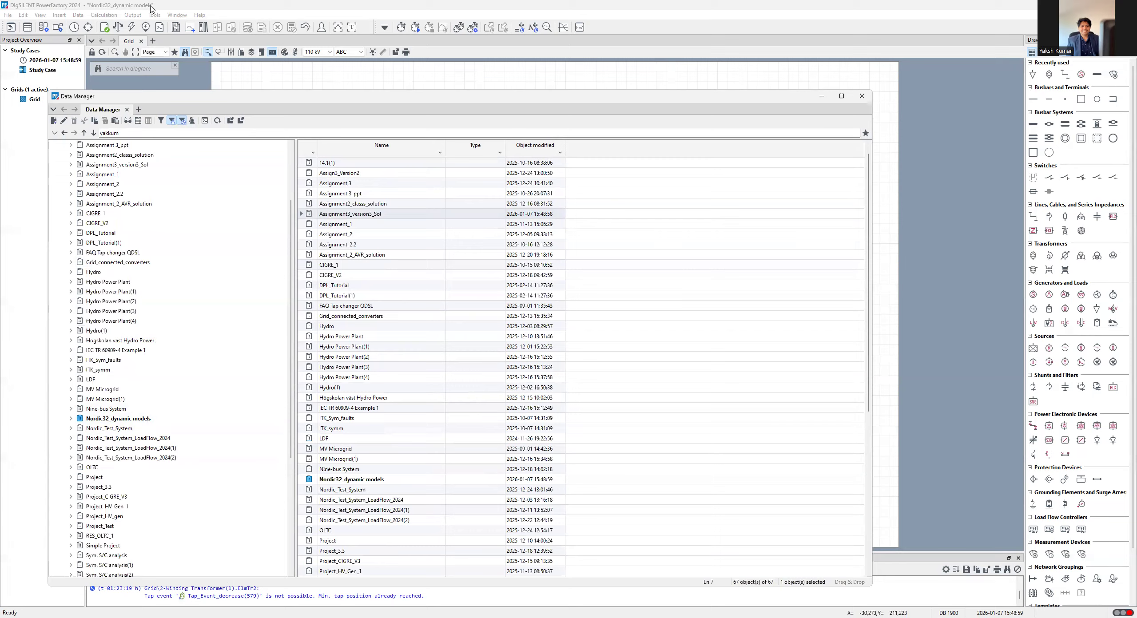
# - Expand the Nordic32_dynamic models project and its Library, and examine the Dynamic Models and Equipment Type Library folders
pyautogui.click(71, 419)
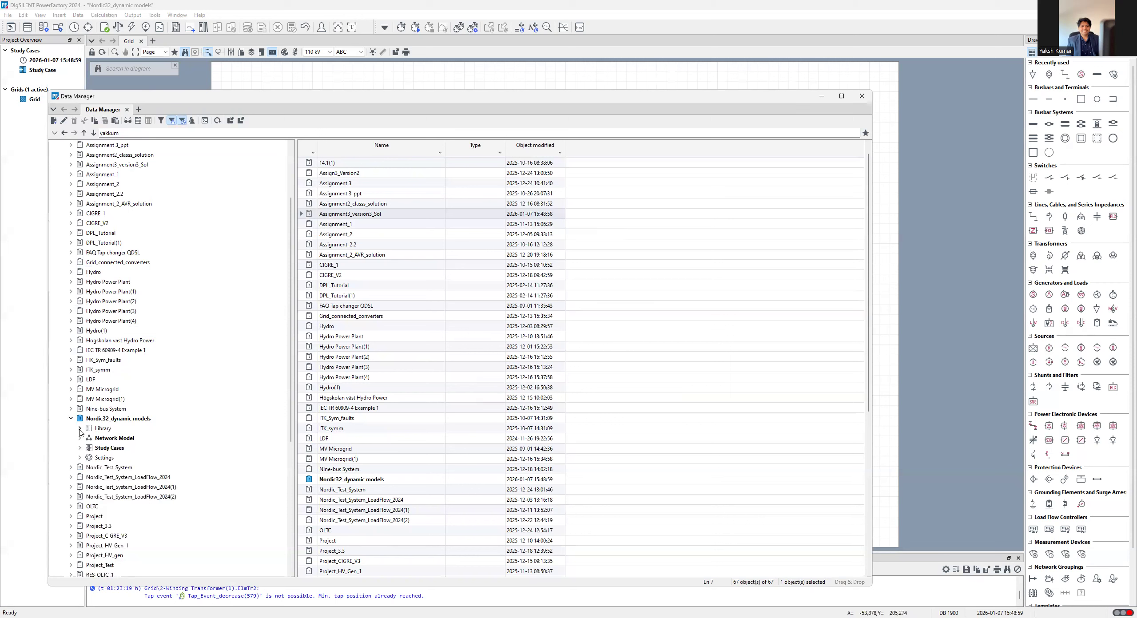
pyautogui.scroll(-2, 79, 431)
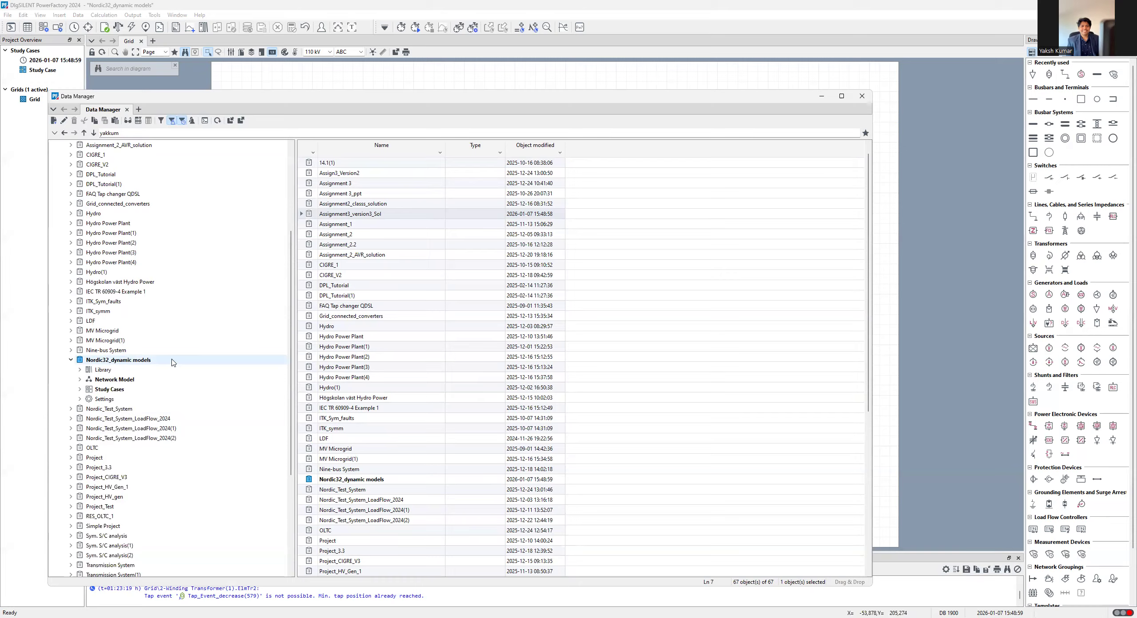
pyautogui.click(79, 371)
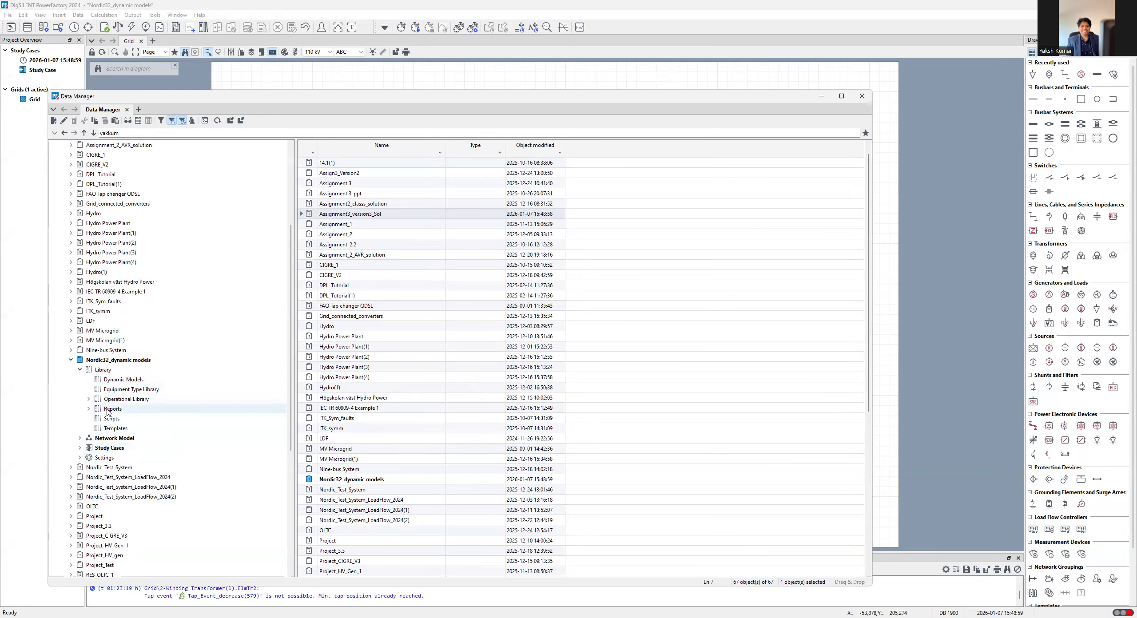
pyautogui.click(101, 373)
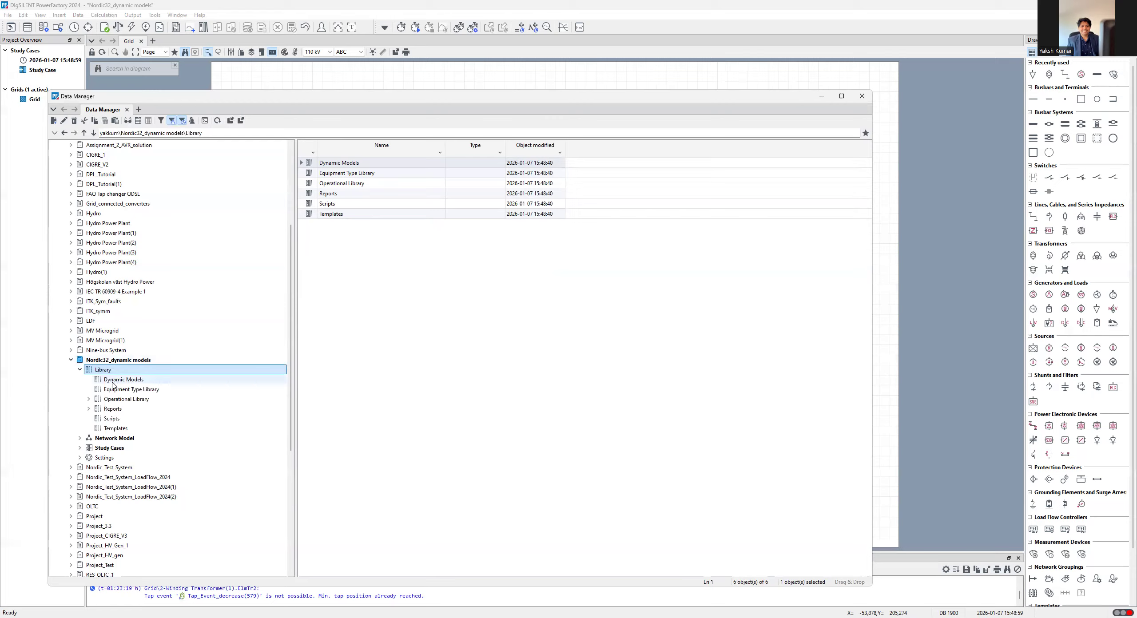
pyautogui.click(99, 381)
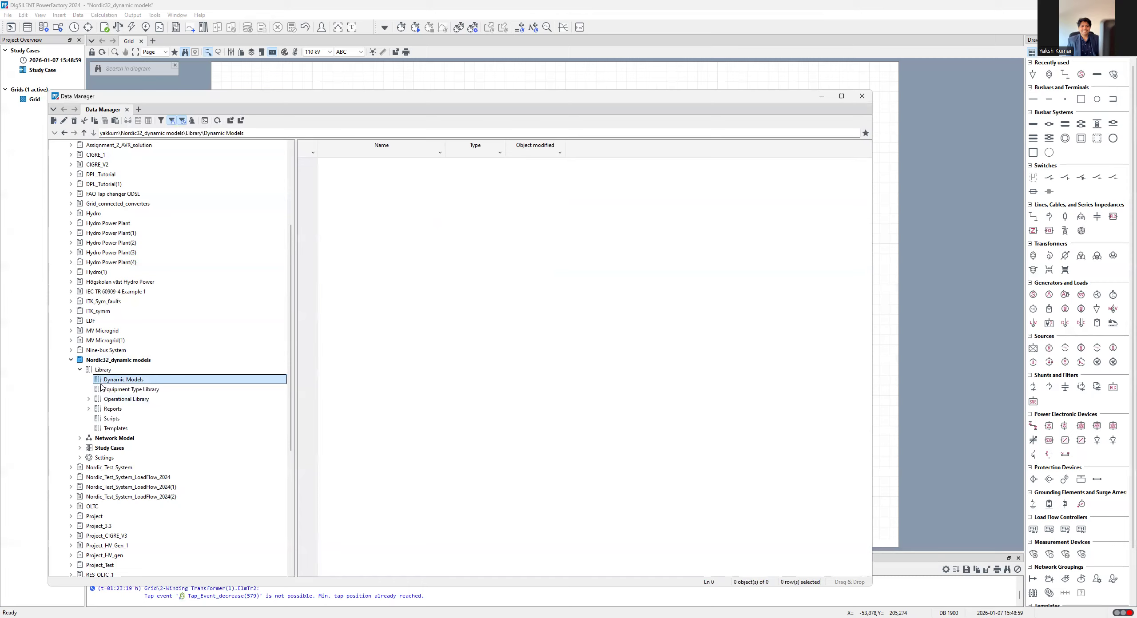
pyautogui.click(146, 390)
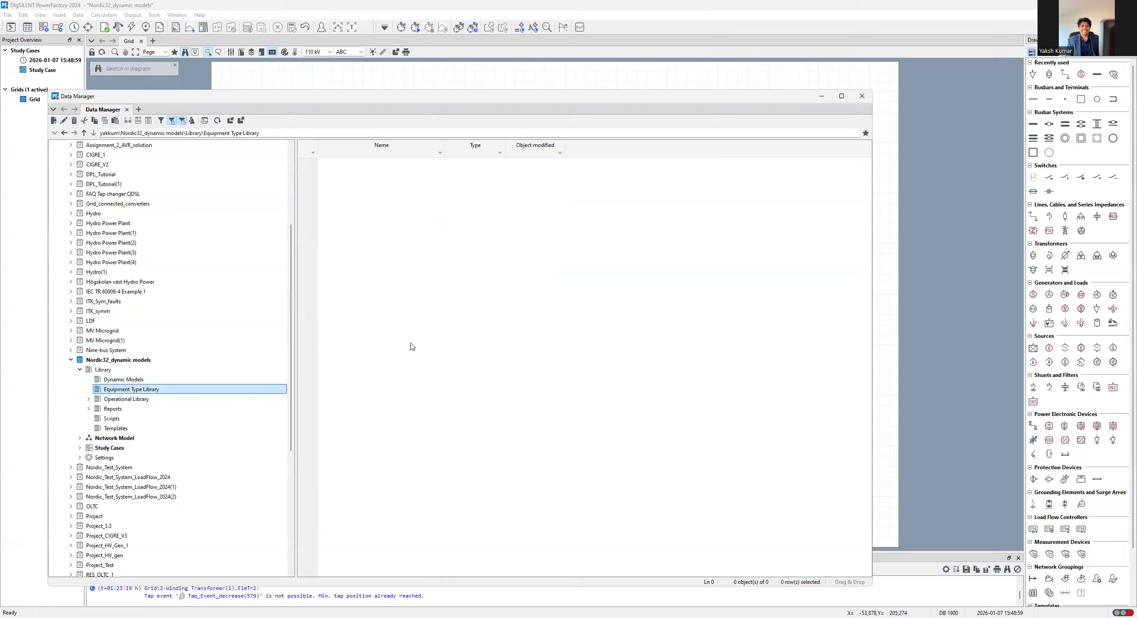
# - Examine the subfolders of the Operational Library, including CB Ratings, and collapse it again
pyautogui.click(120, 399)
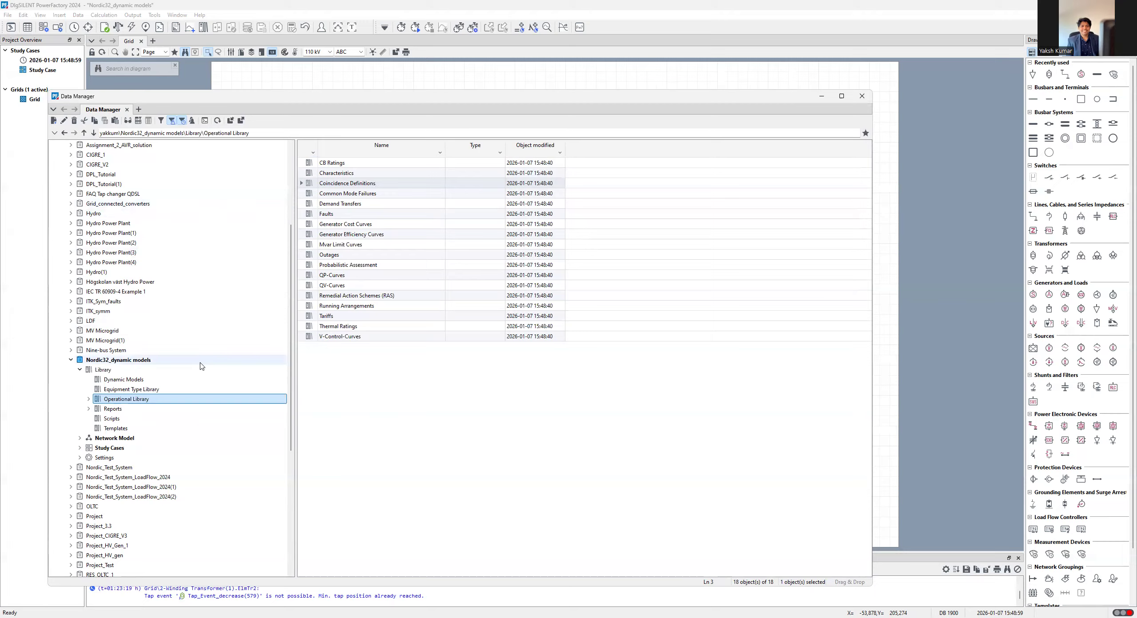
pyautogui.click(89, 399)
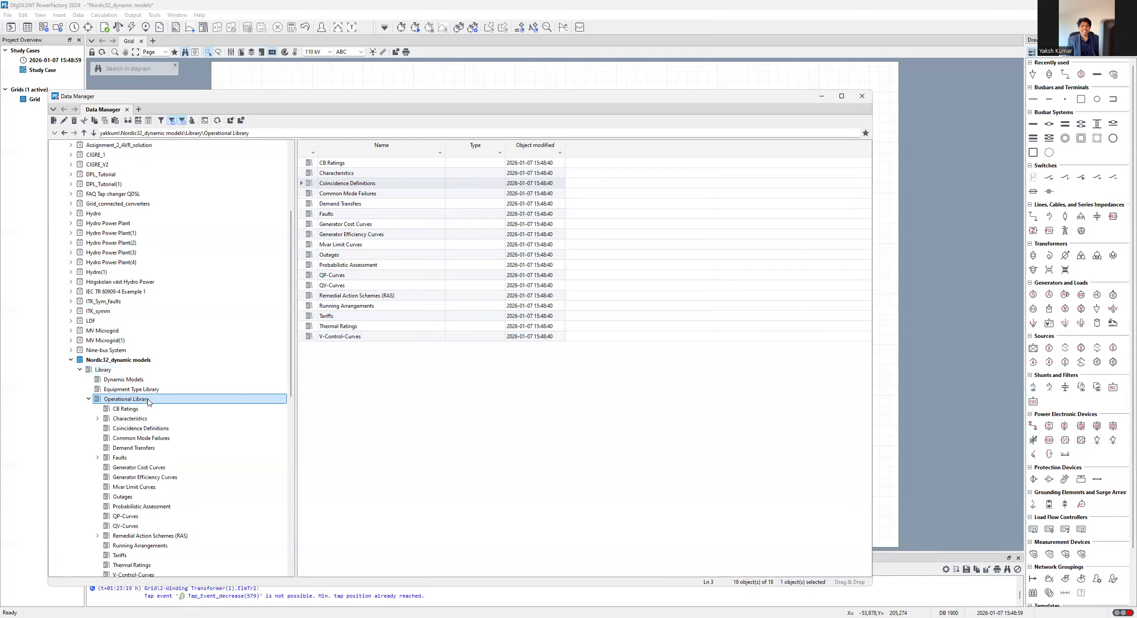
pyautogui.click(121, 410)
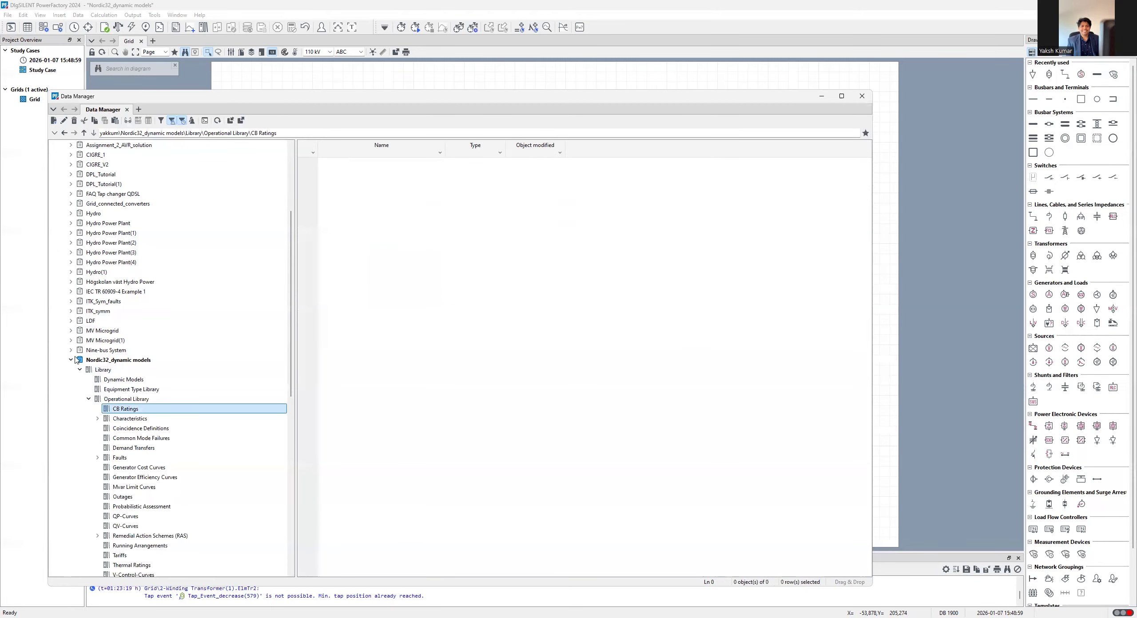
pyautogui.click(89, 400)
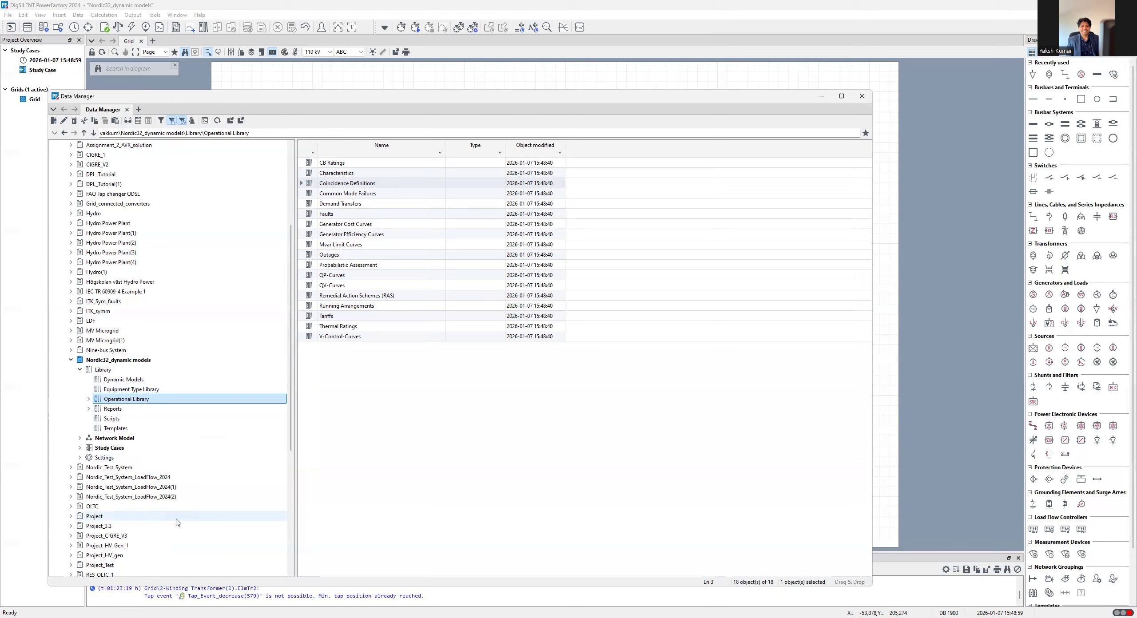
# - Examine the Network Model and Study Cases folders of Nordic32_dynamic models, and collapse them together with the Library
pyautogui.click(80, 439)
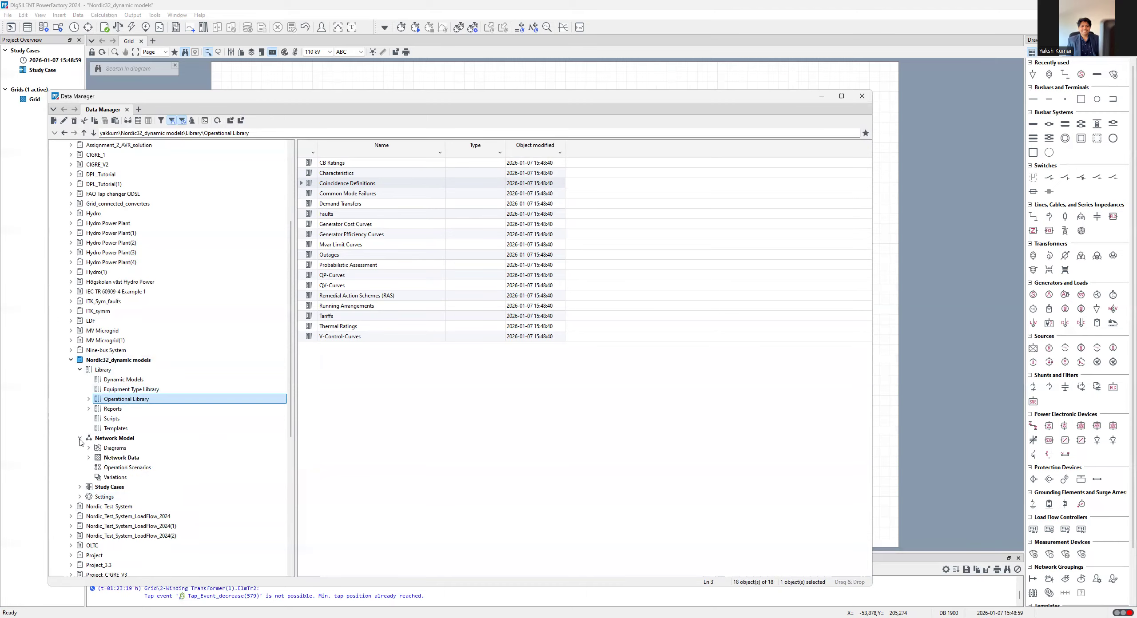
pyautogui.scroll(-3, 80, 440)
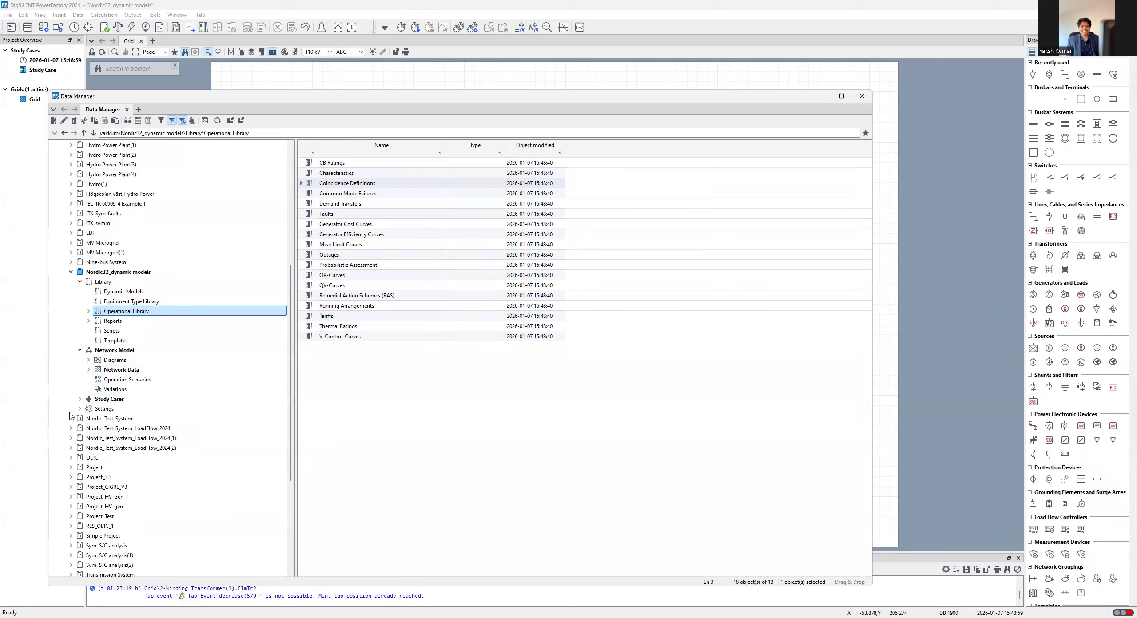
pyautogui.click(80, 399)
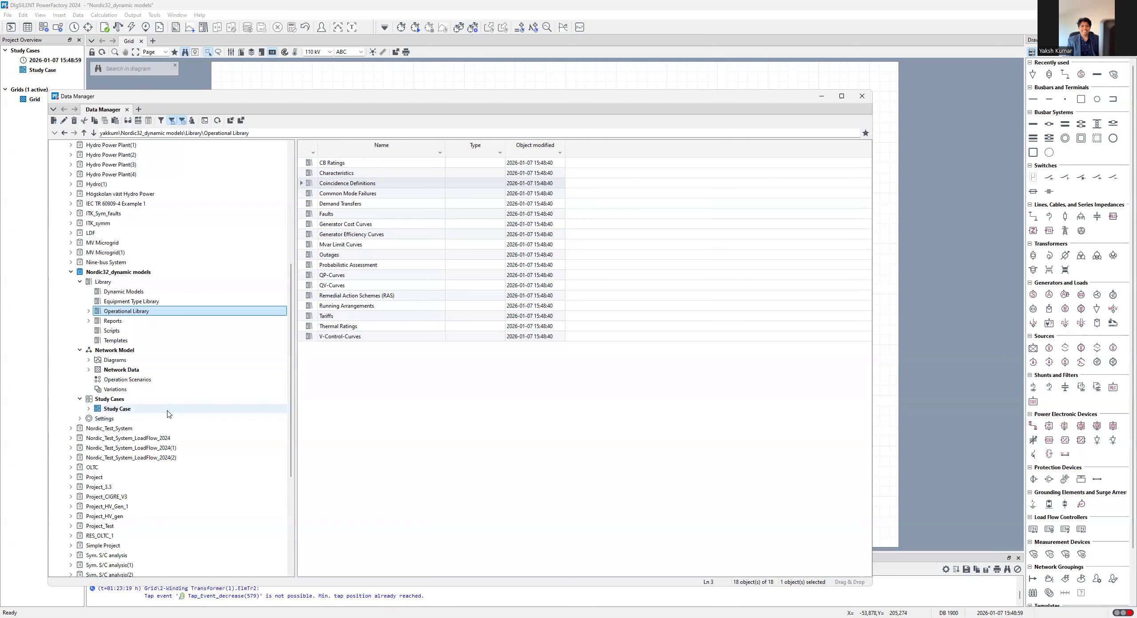
pyautogui.click(79, 399)
pyautogui.click(79, 350)
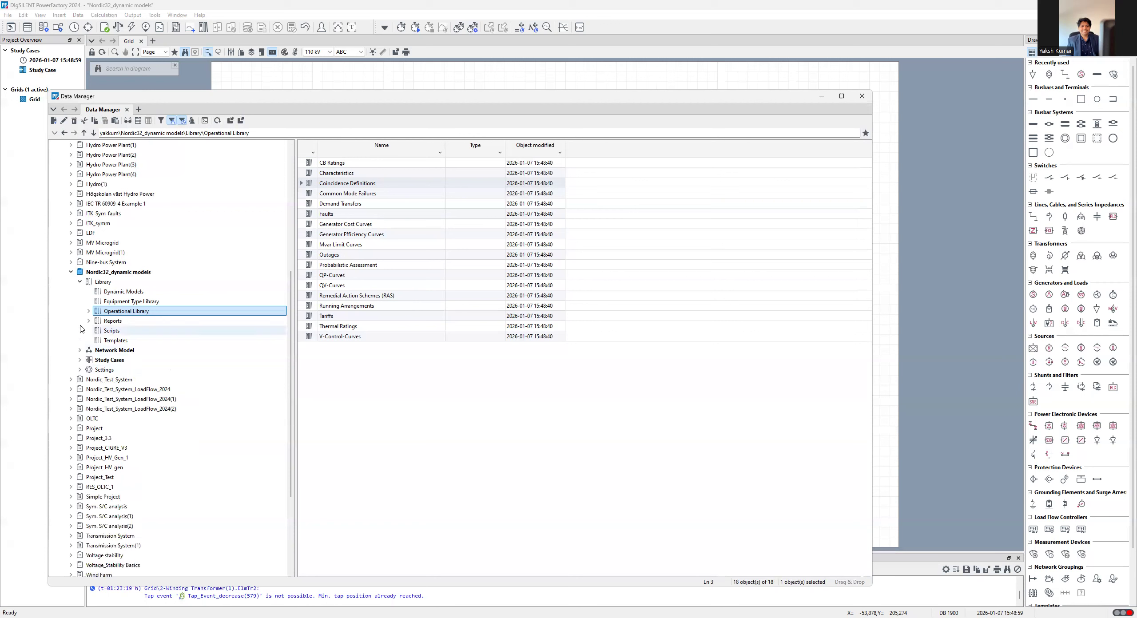
pyautogui.click(80, 282)
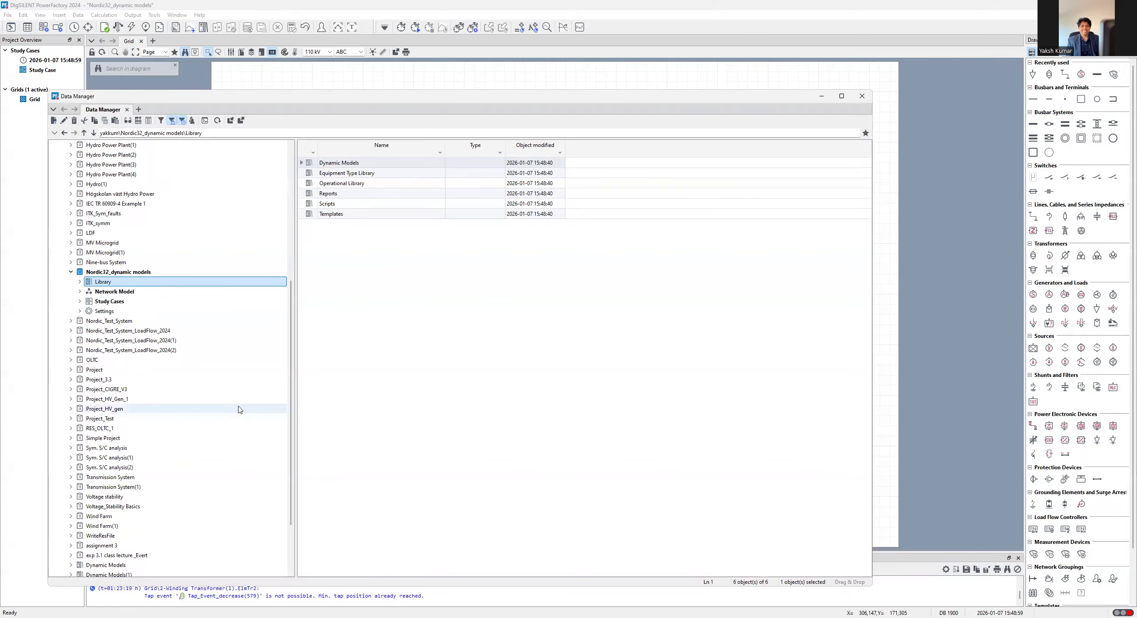
# - Look through the project tree and expand the Nordic_Test_System project to show its folders
pyautogui.scroll(-3, 239, 409)
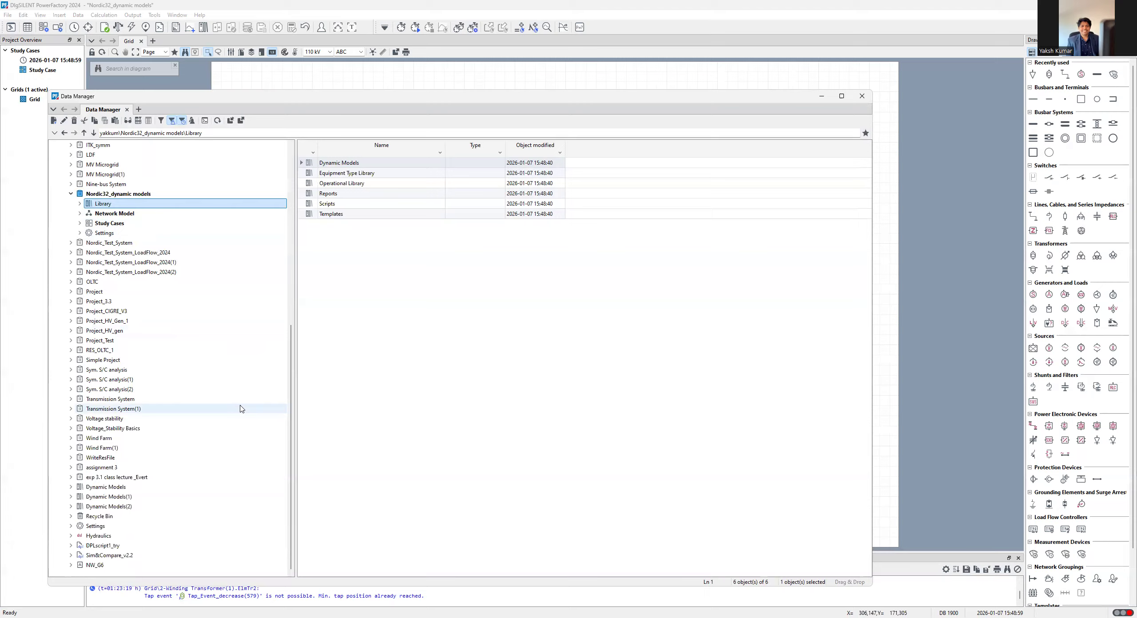
pyautogui.scroll(10, 240, 409)
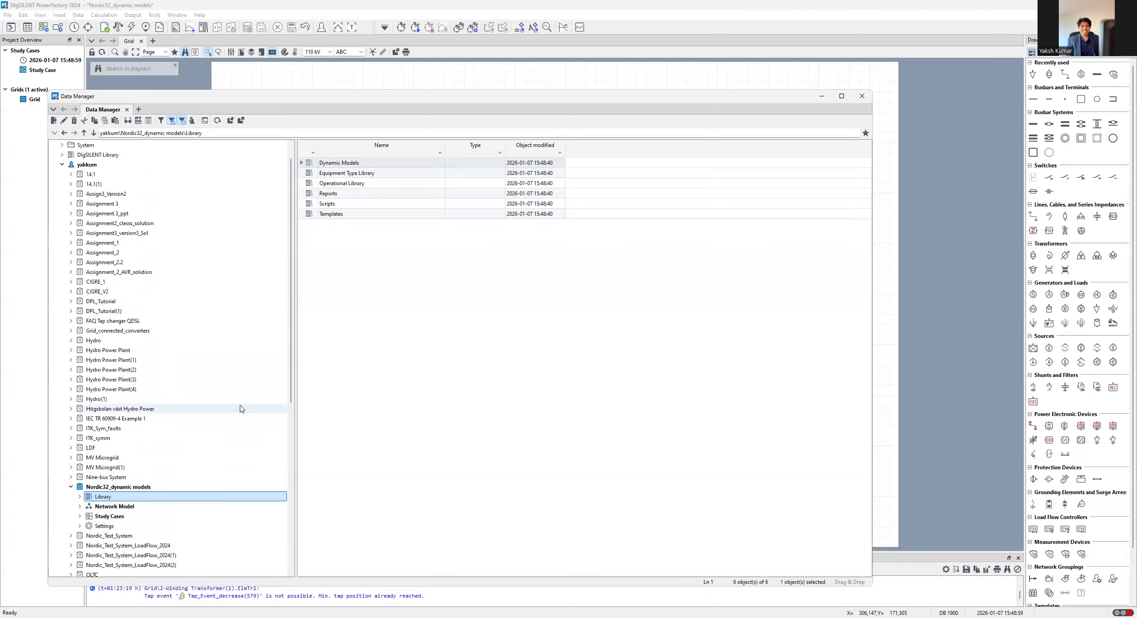
pyautogui.scroll(1, 240, 409)
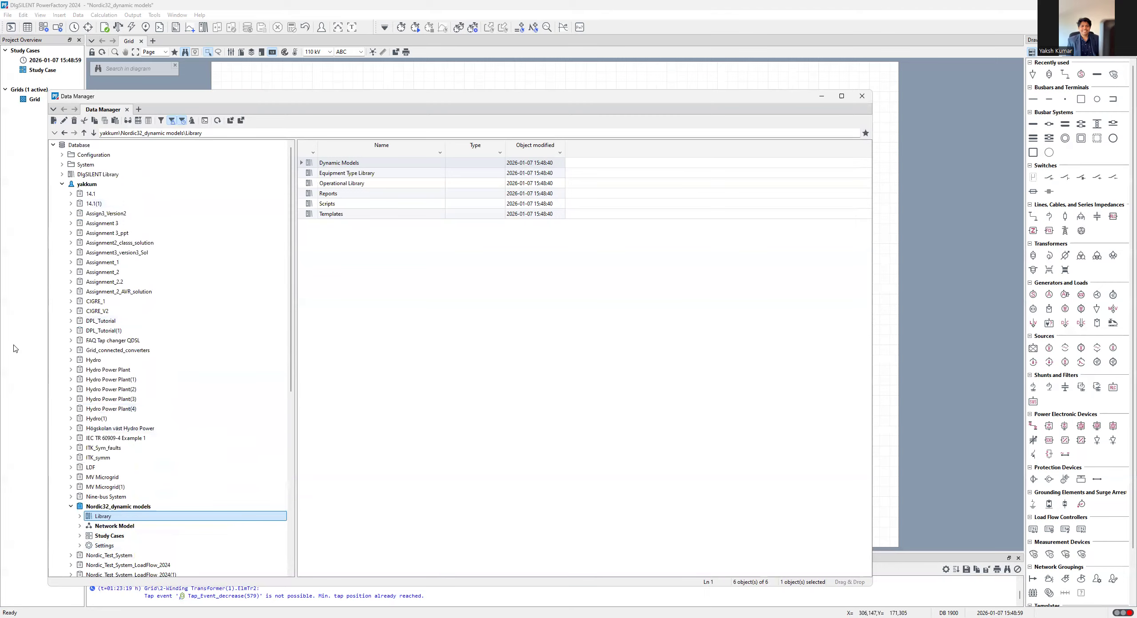
pyautogui.scroll(-3, 123, 342)
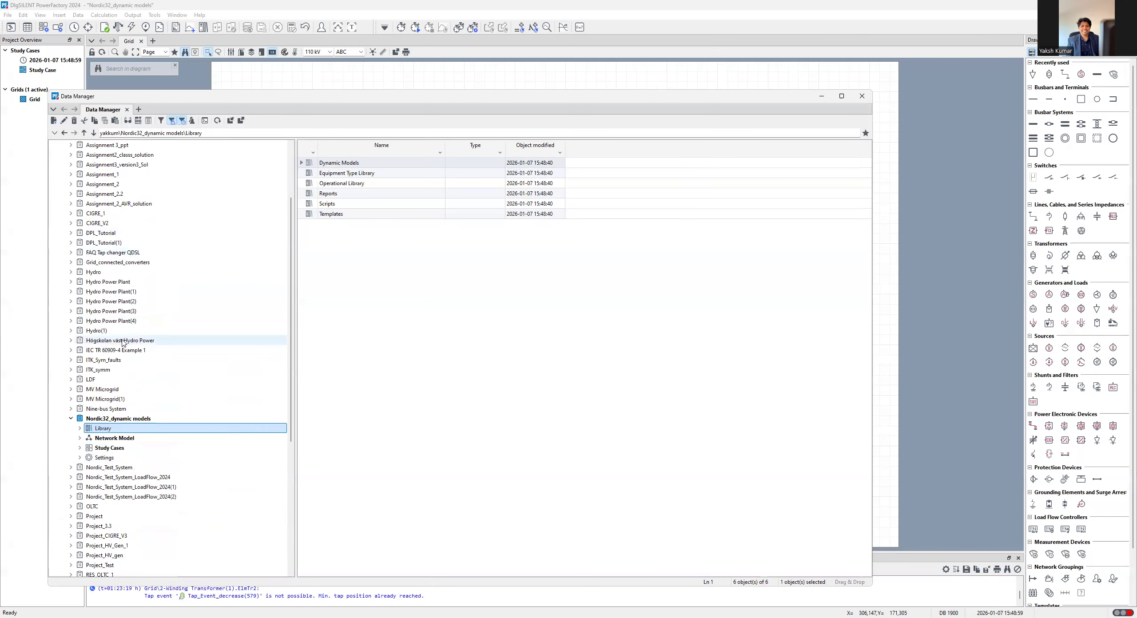
pyautogui.scroll(-4, 123, 342)
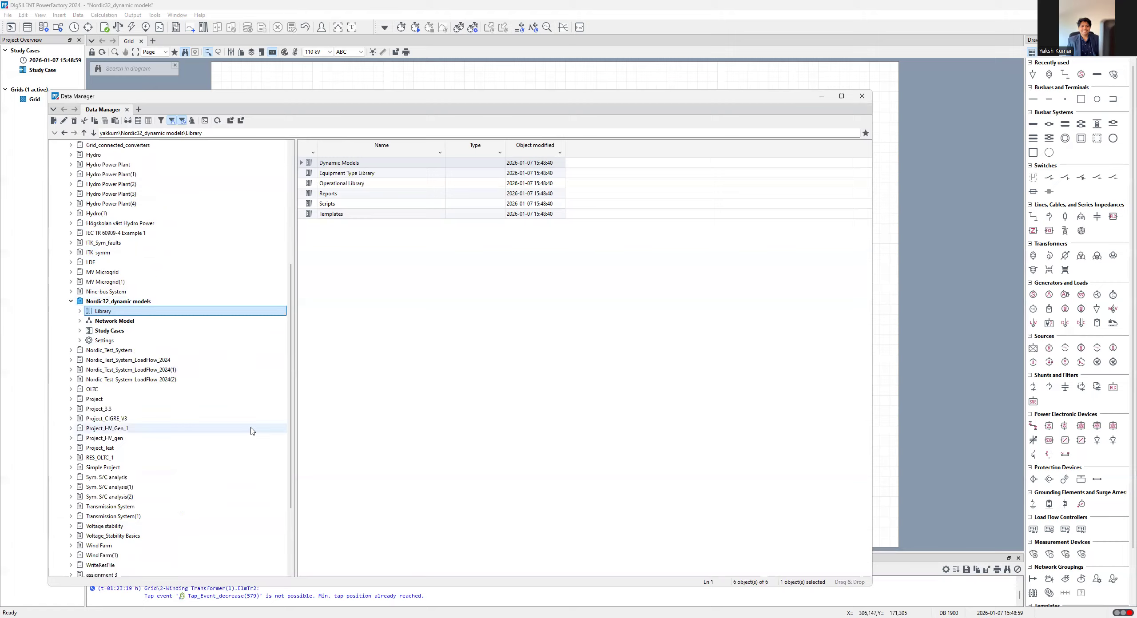
pyautogui.click(71, 351)
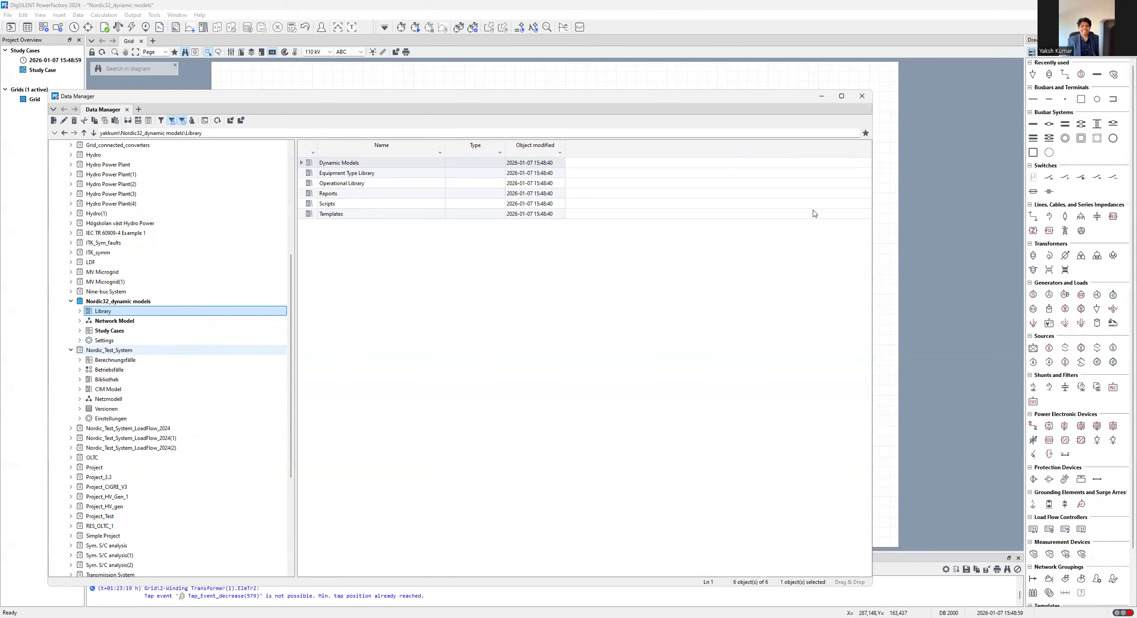
# - Close the Data Manager and activate the Nordic_Test_System project, declining to purge the storage
pyautogui.click(871, 99)
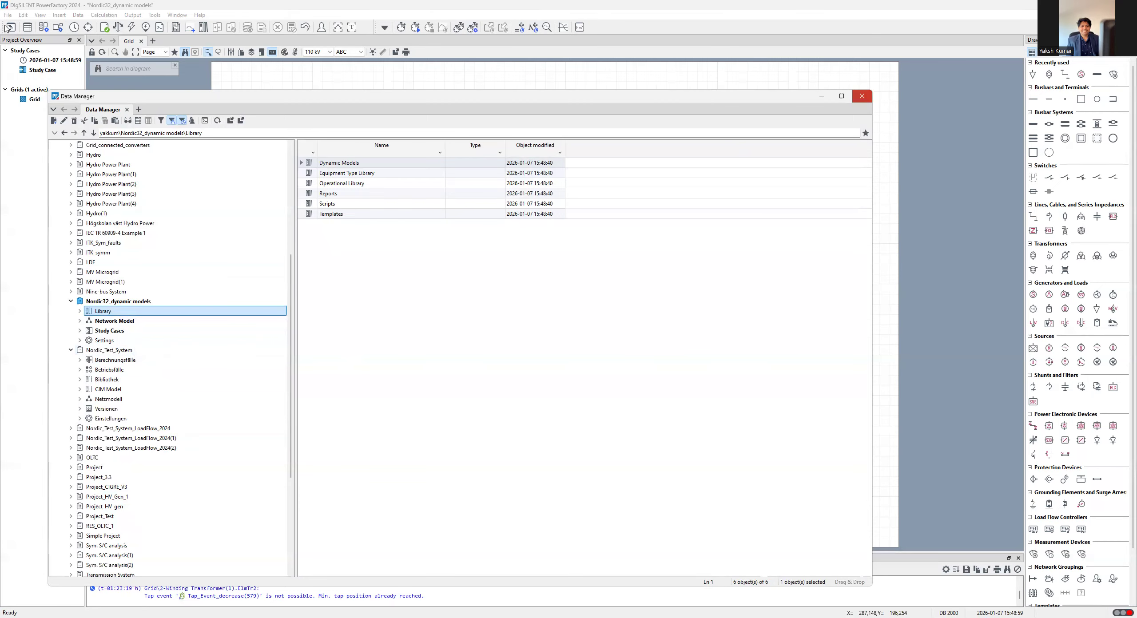
pyautogui.click(7, 15)
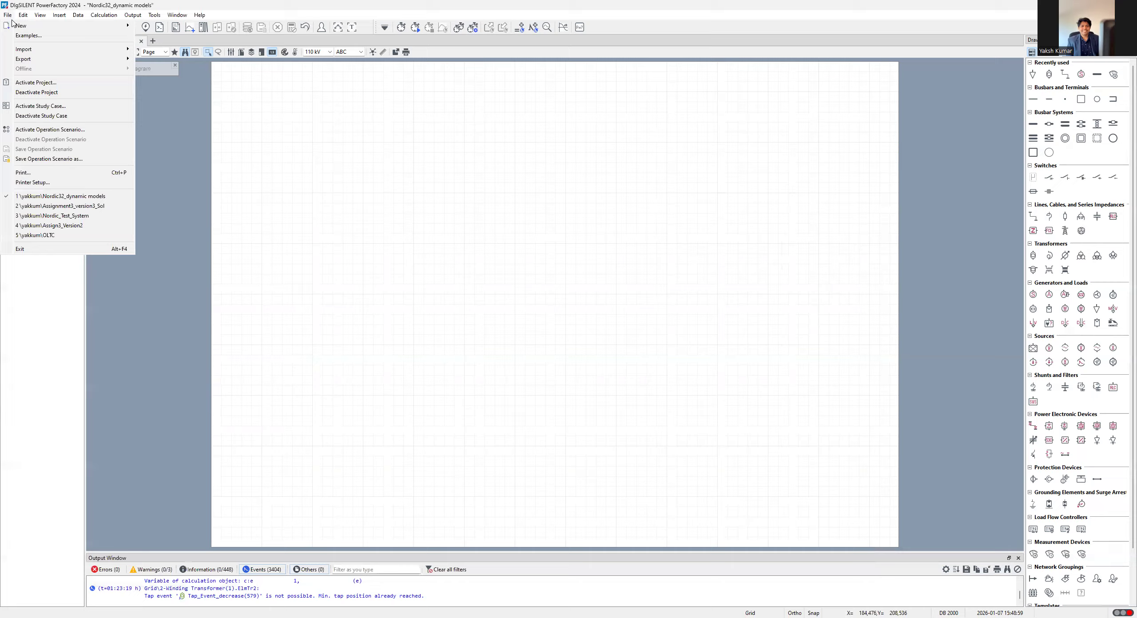
pyautogui.click(37, 84)
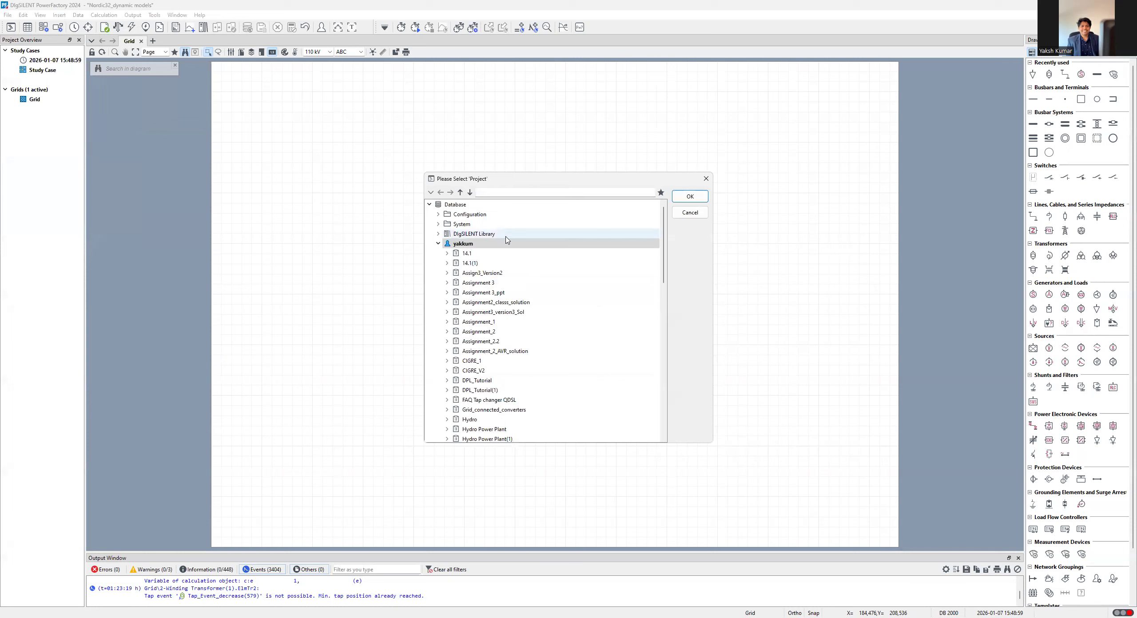
pyautogui.scroll(-7, 487, 256)
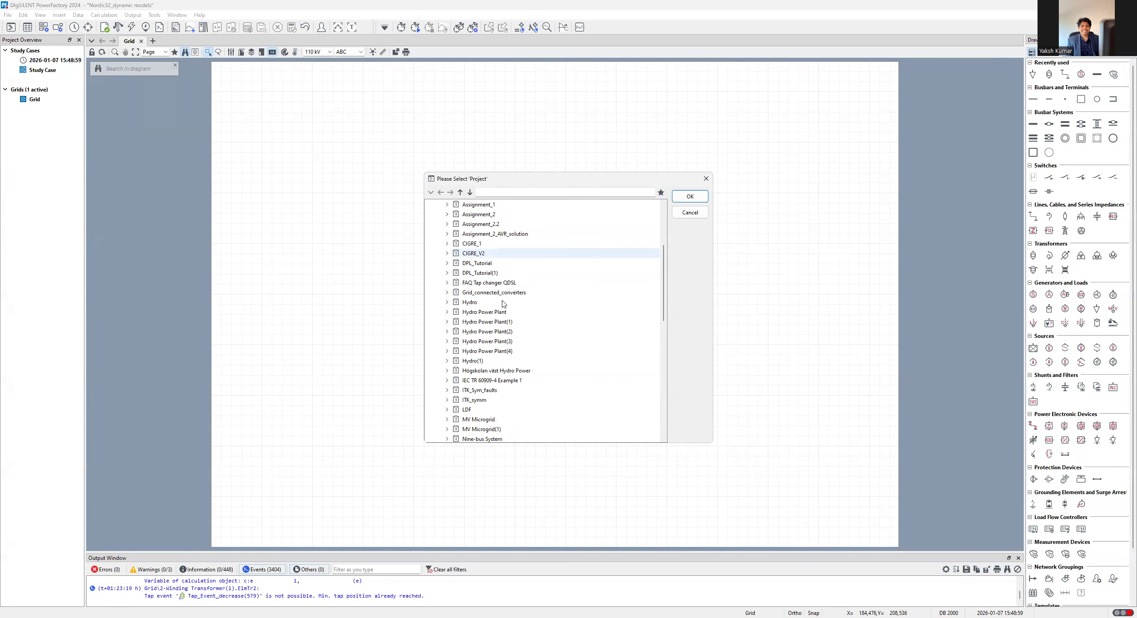
pyautogui.scroll(-2, 503, 303)
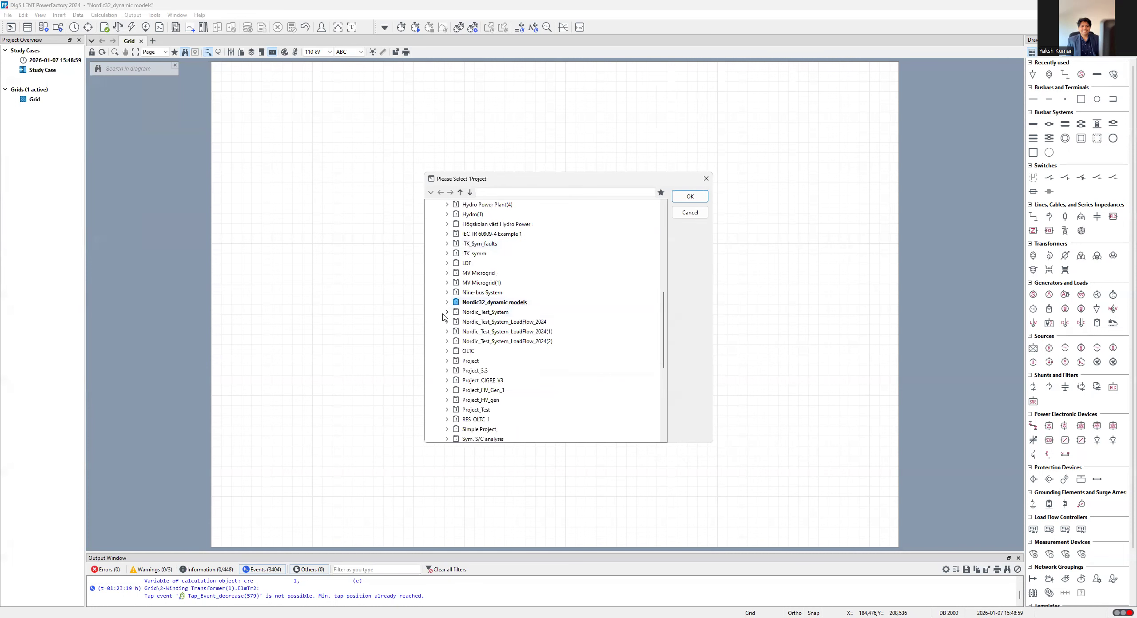
pyautogui.click(484, 312)
pyautogui.click(700, 196)
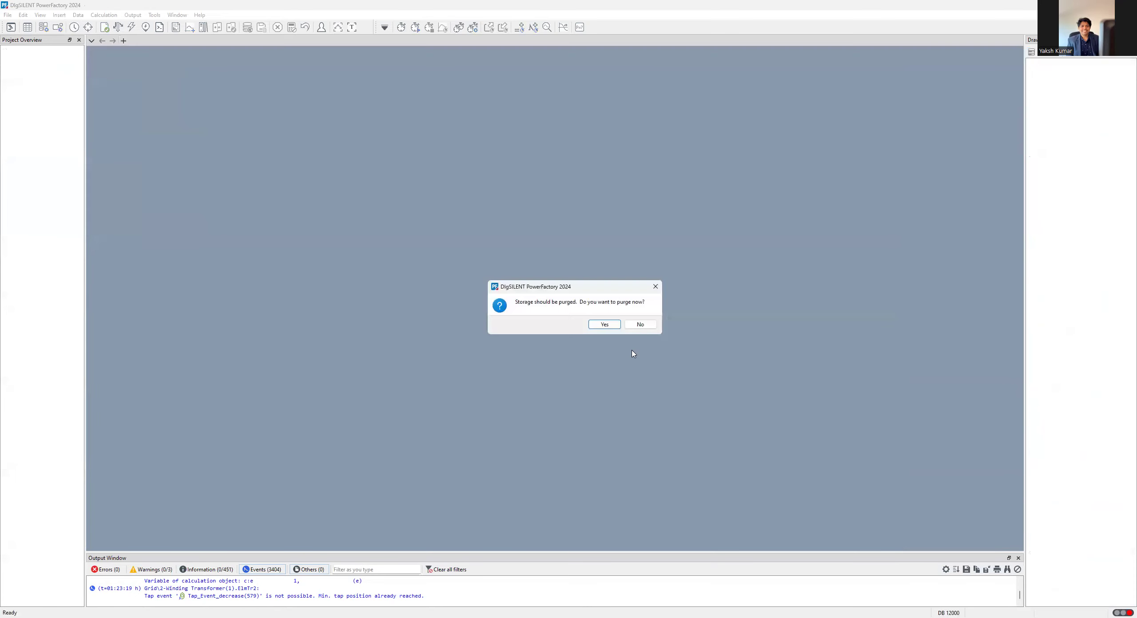
pyautogui.click(644, 324)
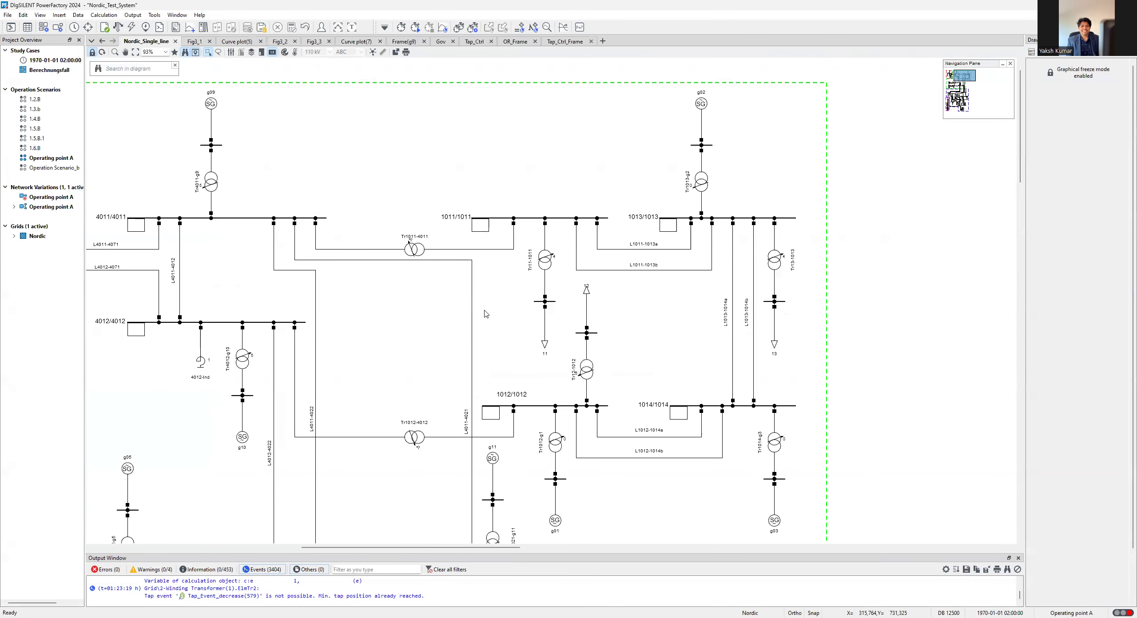
# - Examine the EQUIV., NORTH, CENTRAL and SOUTH areas of the Nordic_Single_line diagram
pyautogui.scroll(-2, 485, 314)
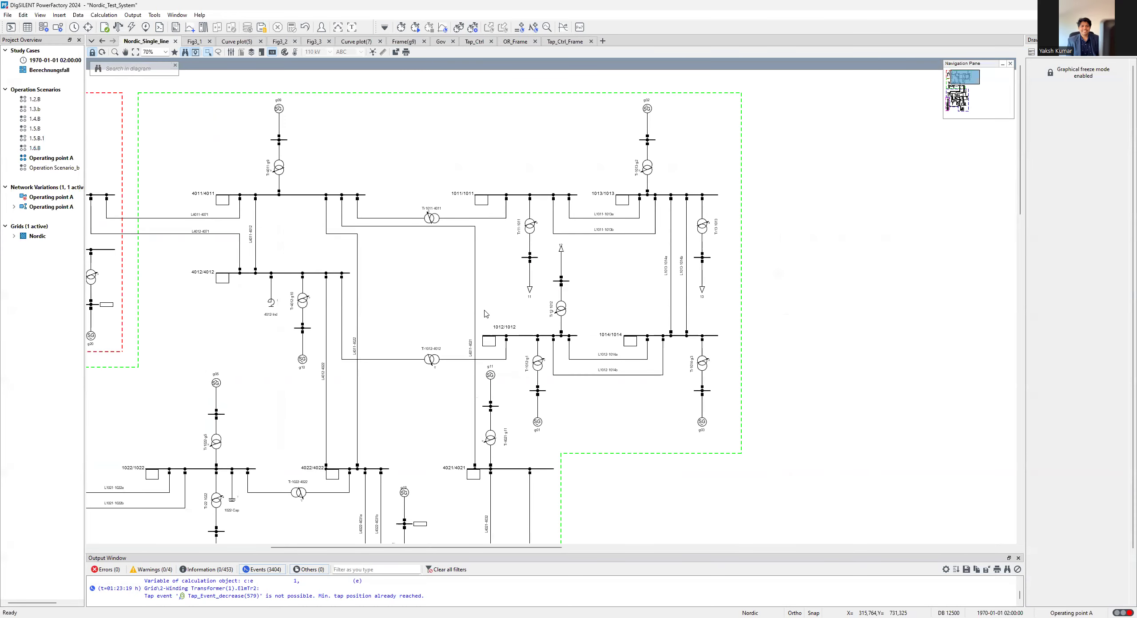
pyautogui.scroll(-1, 486, 314)
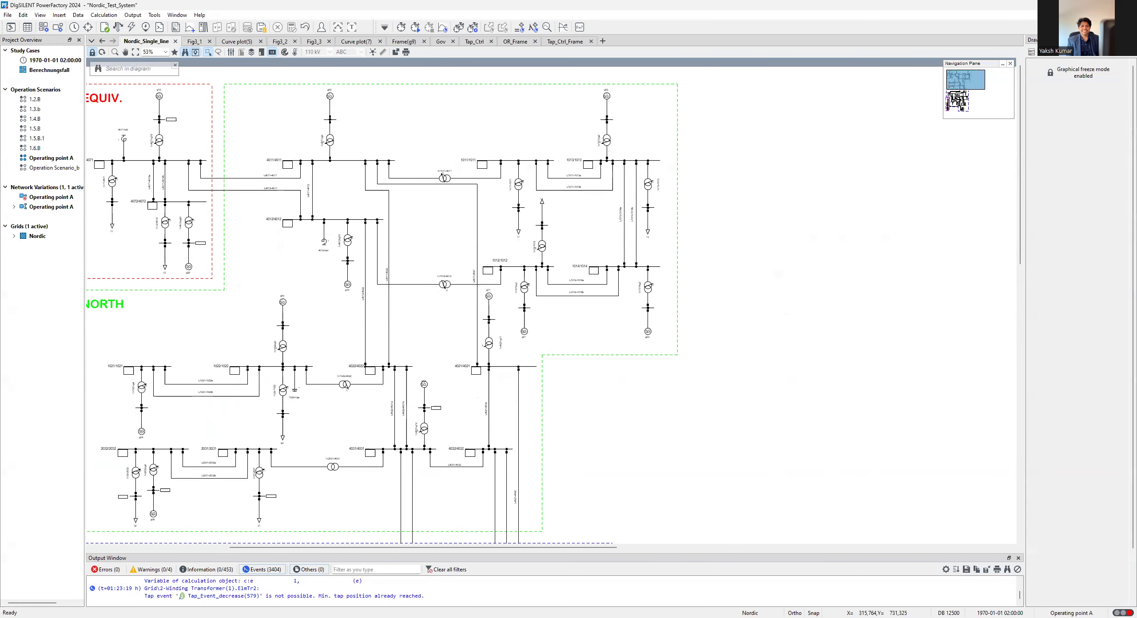
pyautogui.moveTo(601, 550); pyautogui.dragTo(546, 550)
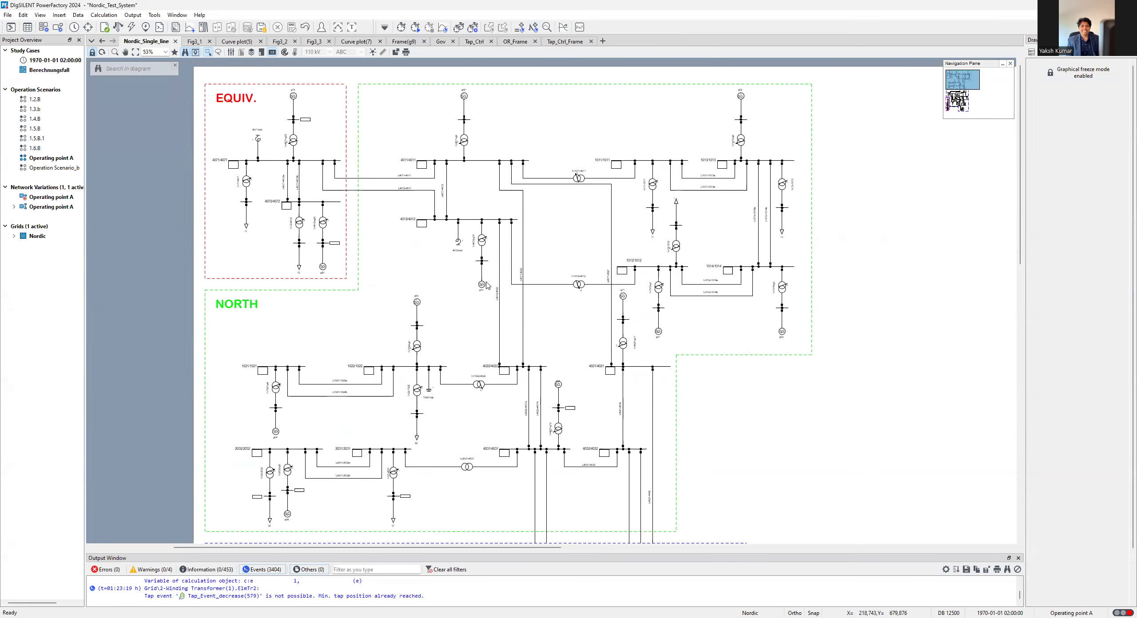
pyautogui.scroll(-1, 392, 290)
pyautogui.scroll(1, 392, 290)
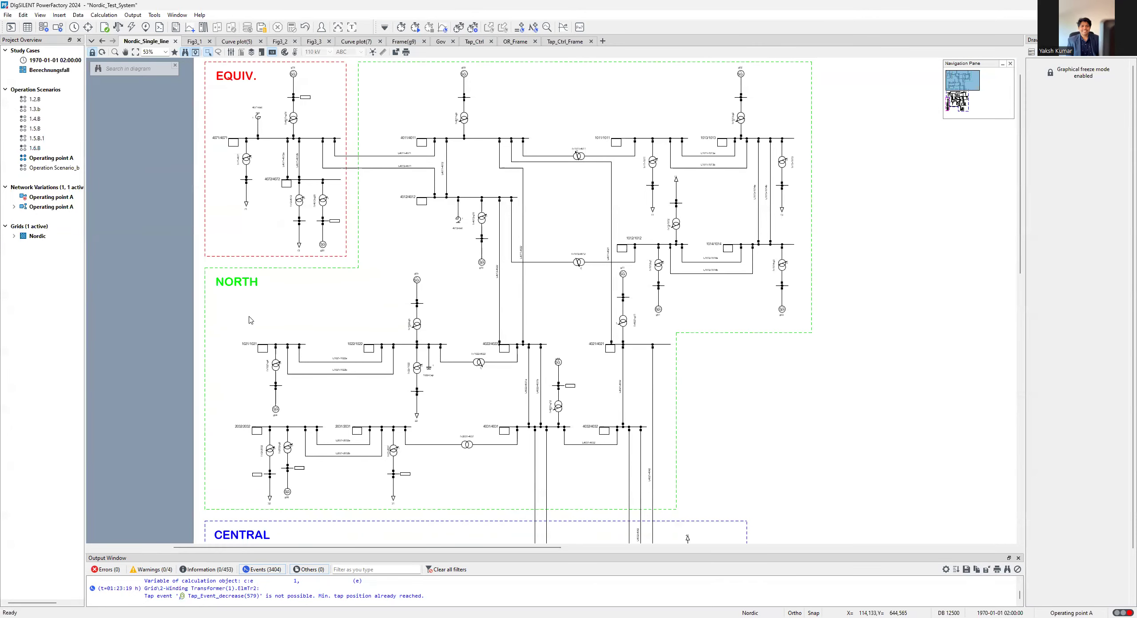
pyautogui.scroll(-2, 391, 356)
pyautogui.scroll(-4, 389, 452)
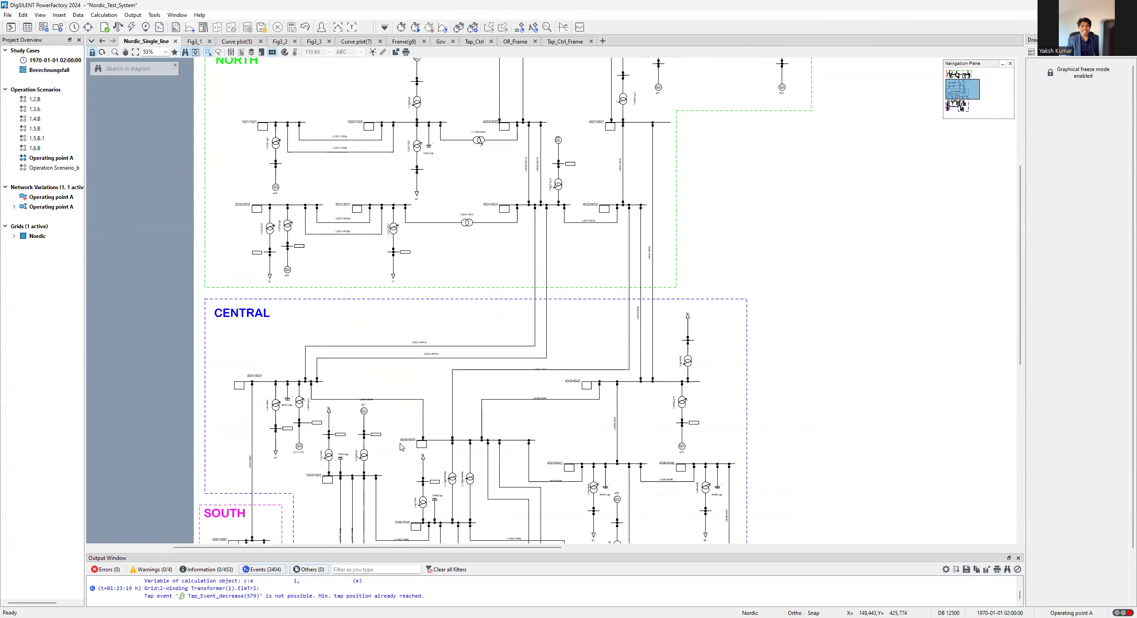
pyautogui.scroll(-1, 445, 460)
pyautogui.scroll(6, 445, 460)
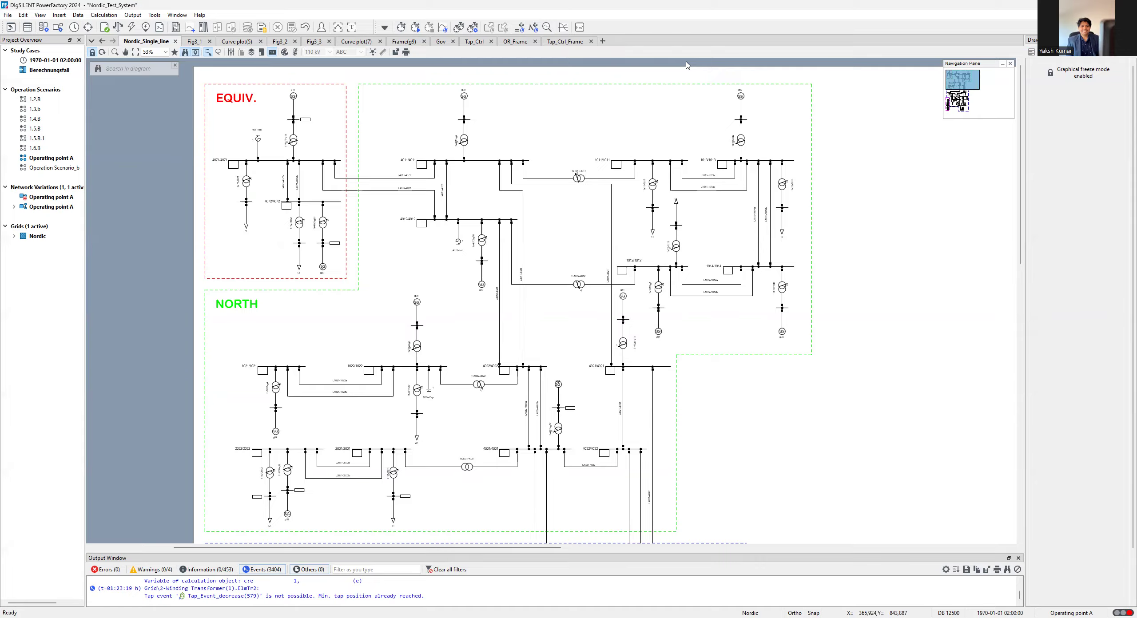
# - Open the plant model of synchronous machine g09 in the NORTH area and display its Frame(g9) diagram
pyautogui.click(464, 99)
pyautogui.doubleClick(464, 99)
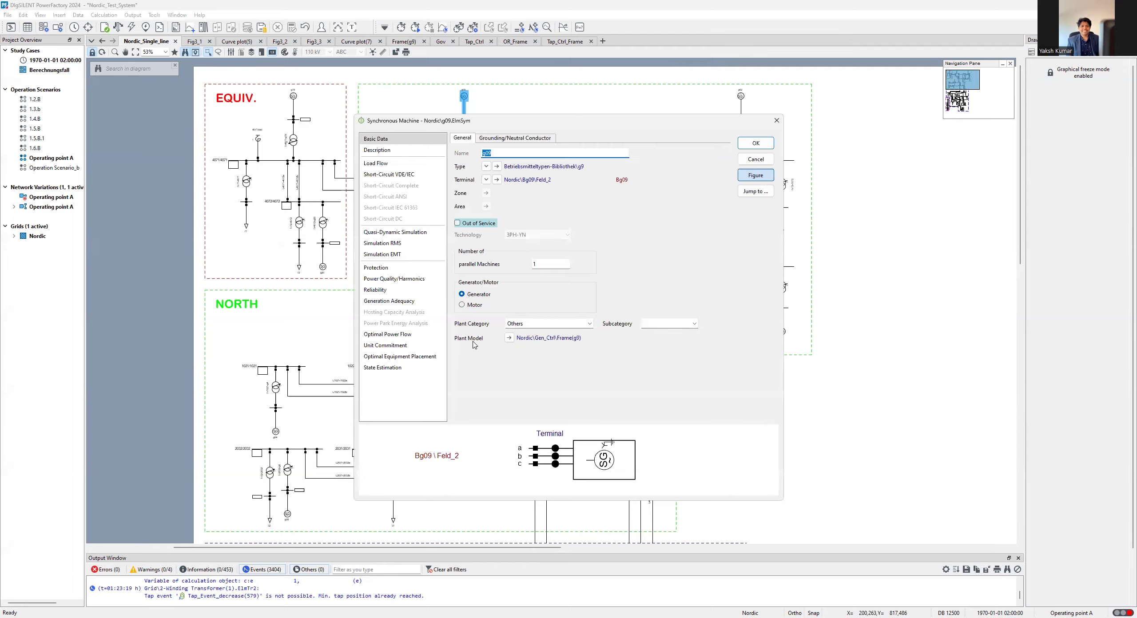
pyautogui.click(509, 339)
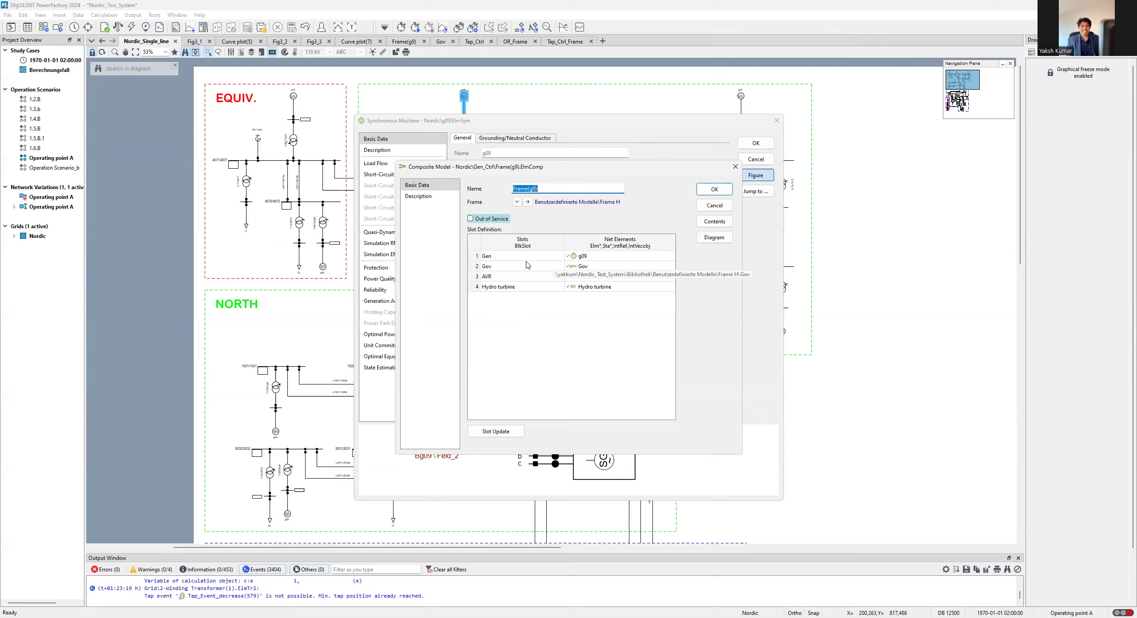
pyautogui.click(712, 240)
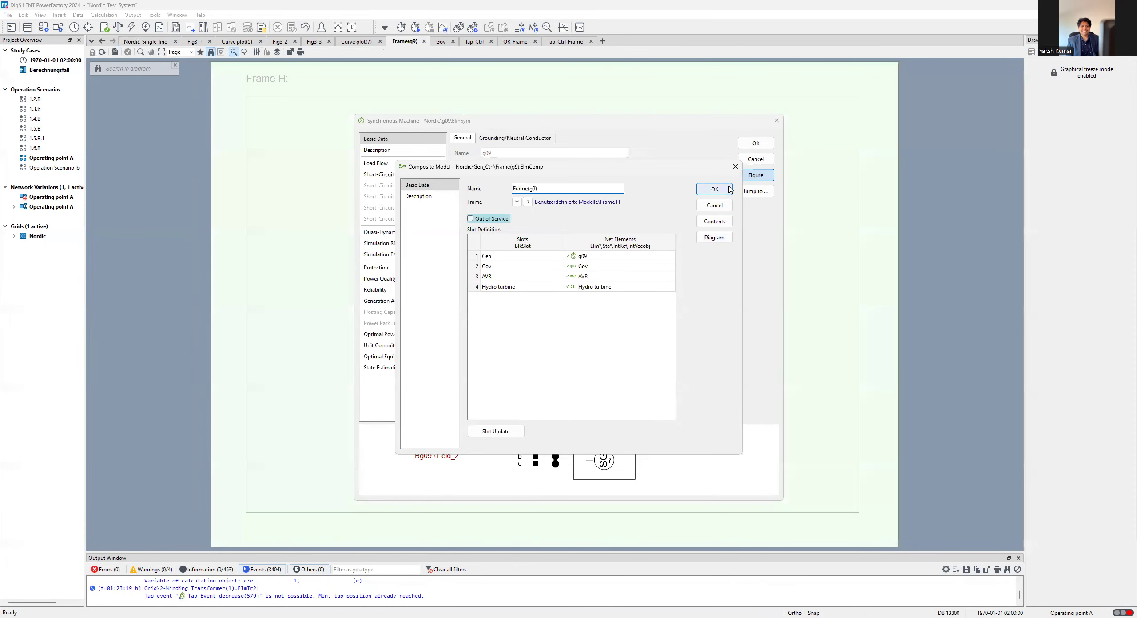
pyautogui.click(755, 159)
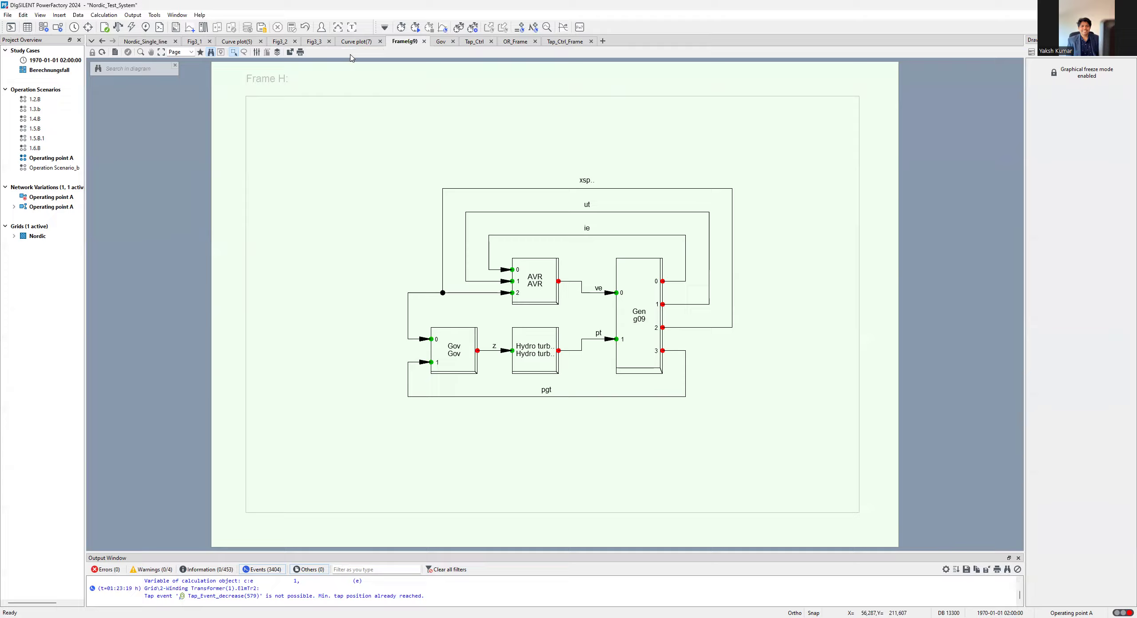
# - Return to the single-line diagram, review the slot definition of g09's composite model, and close its dialogs
pyautogui.click(132, 43)
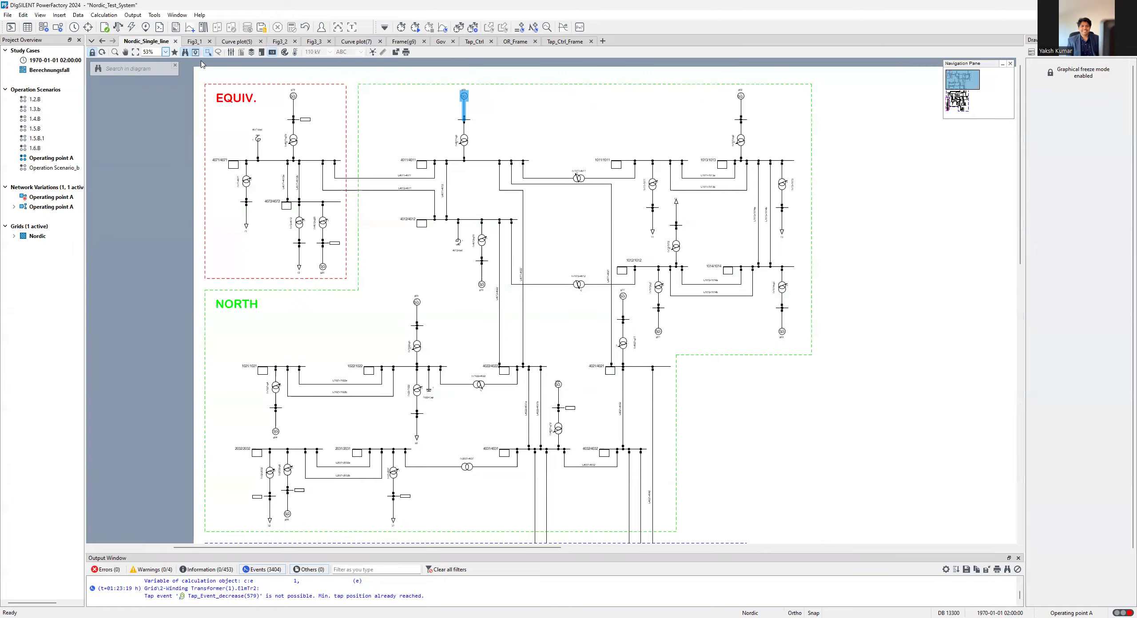
pyautogui.doubleClick(464, 98)
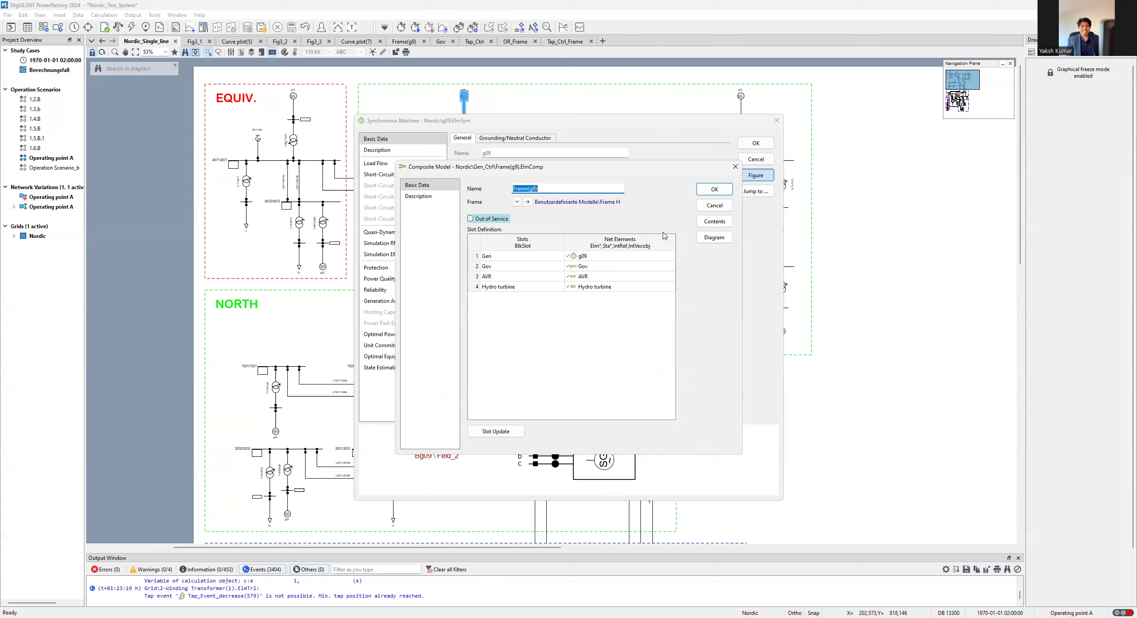
pyautogui.click(729, 195)
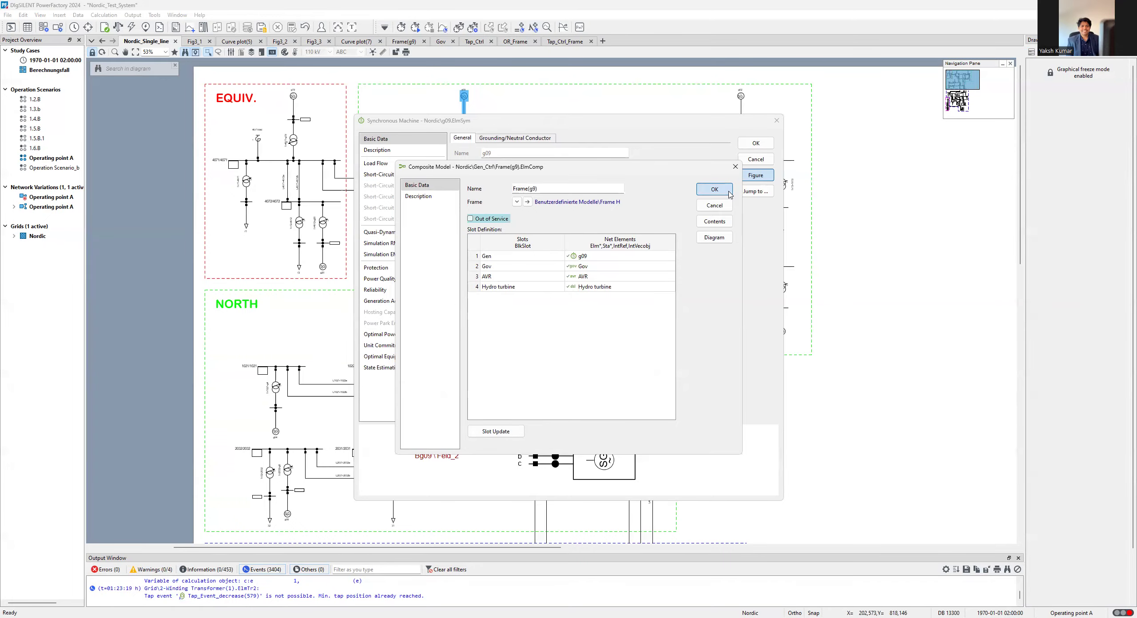
pyautogui.click(755, 143)
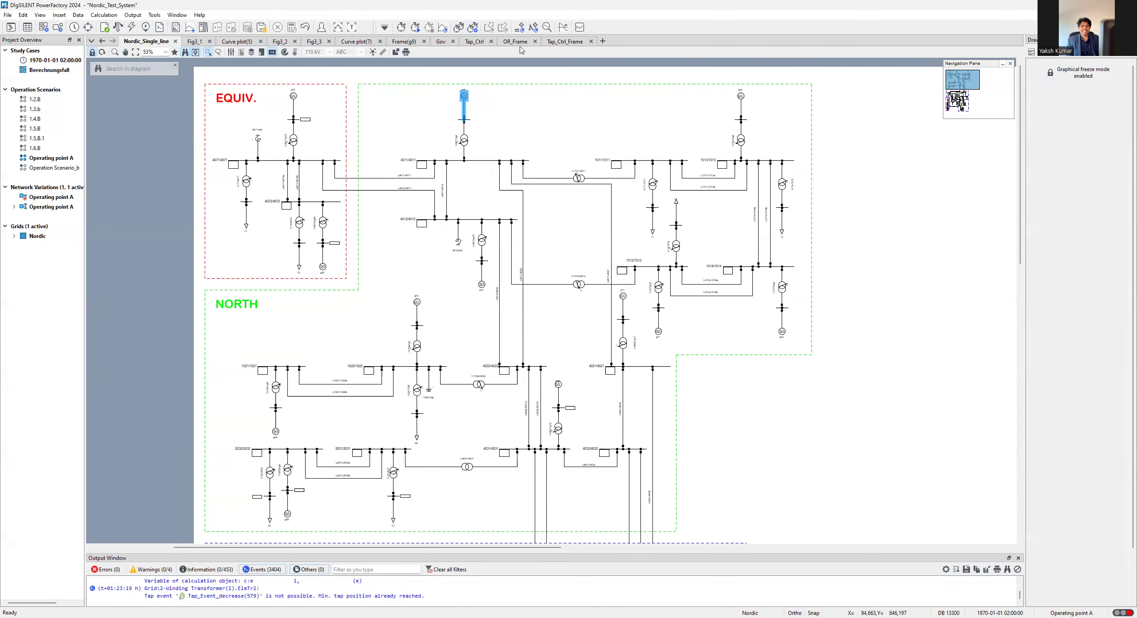
# - Inspect the parameters and model type of the AVR block in Frame(g9), and display its block diagram
pyautogui.click(396, 42)
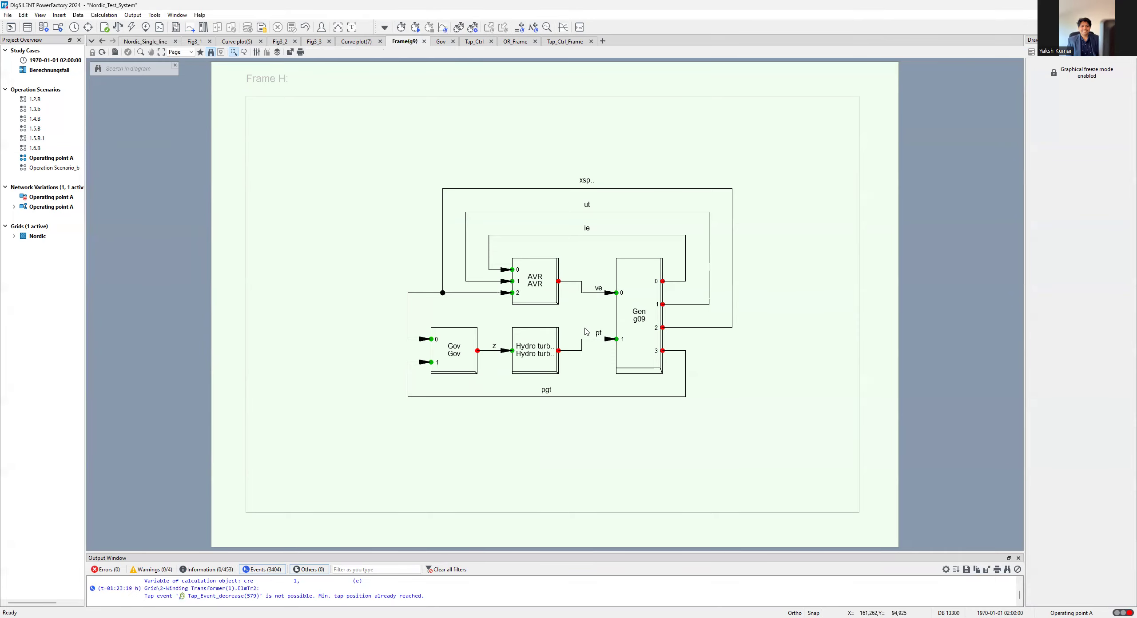
pyautogui.doubleClick(534, 291)
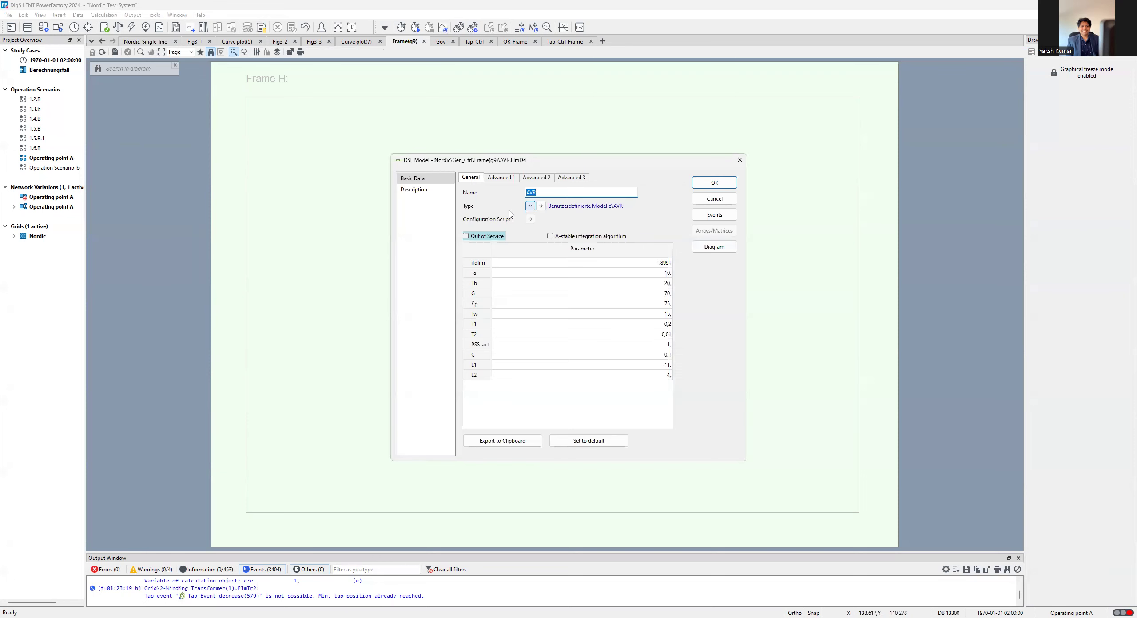
pyautogui.click(542, 206)
pyautogui.click(775, 149)
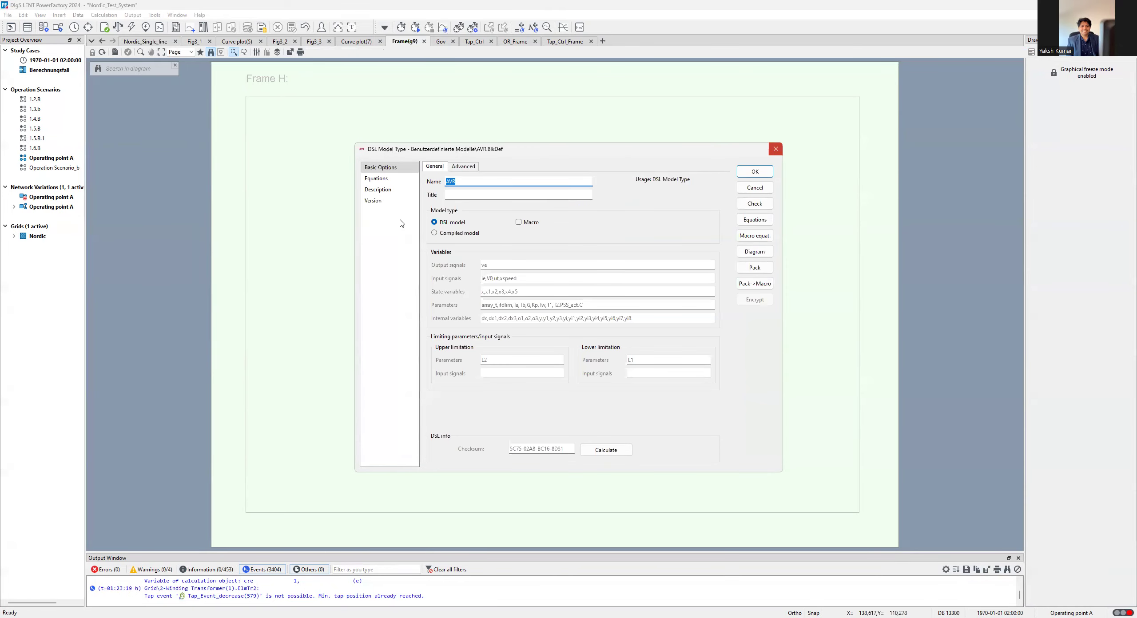
pyautogui.click(713, 247)
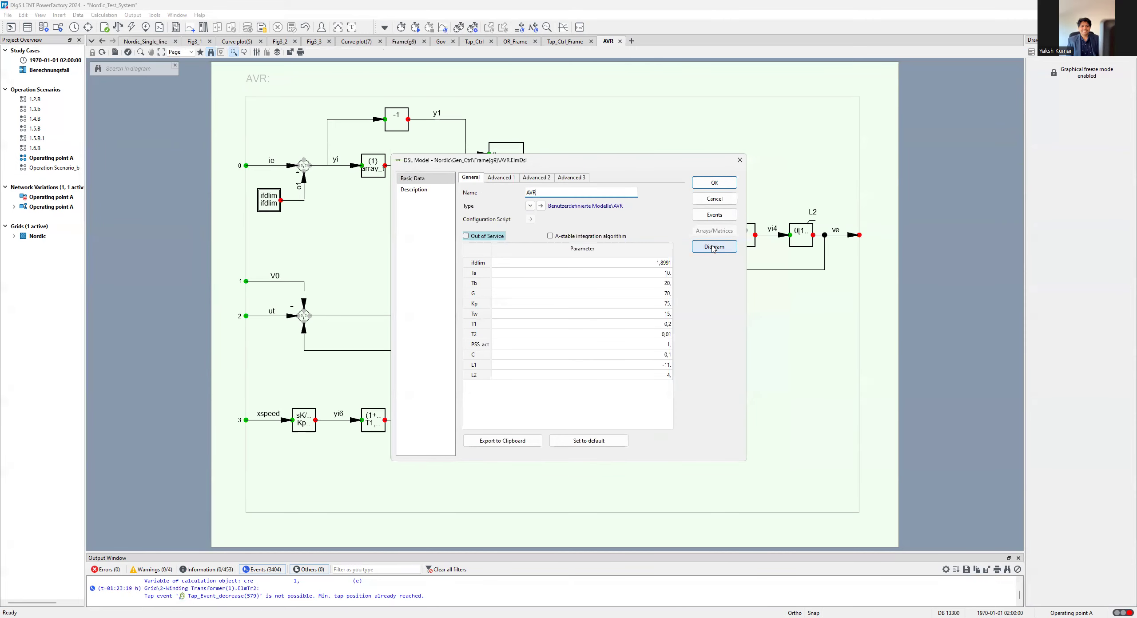
pyautogui.click(724, 189)
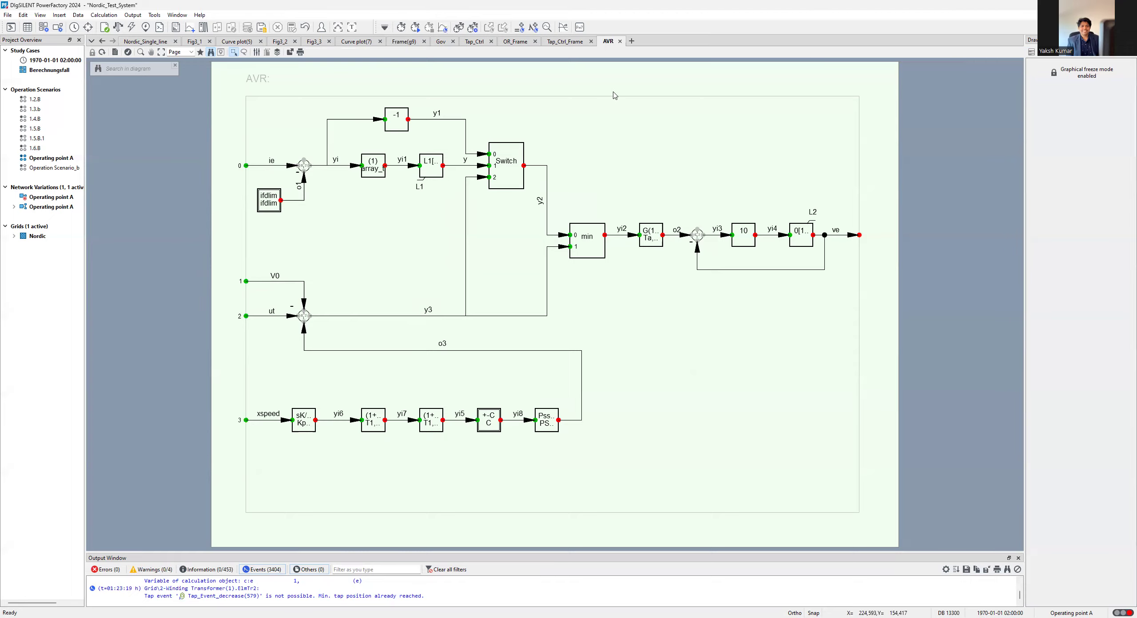
# - Display the diagram of the Hydro turbine block in Frame(g9) and try to turn off its graphical freeze mode
pyautogui.click(404, 42)
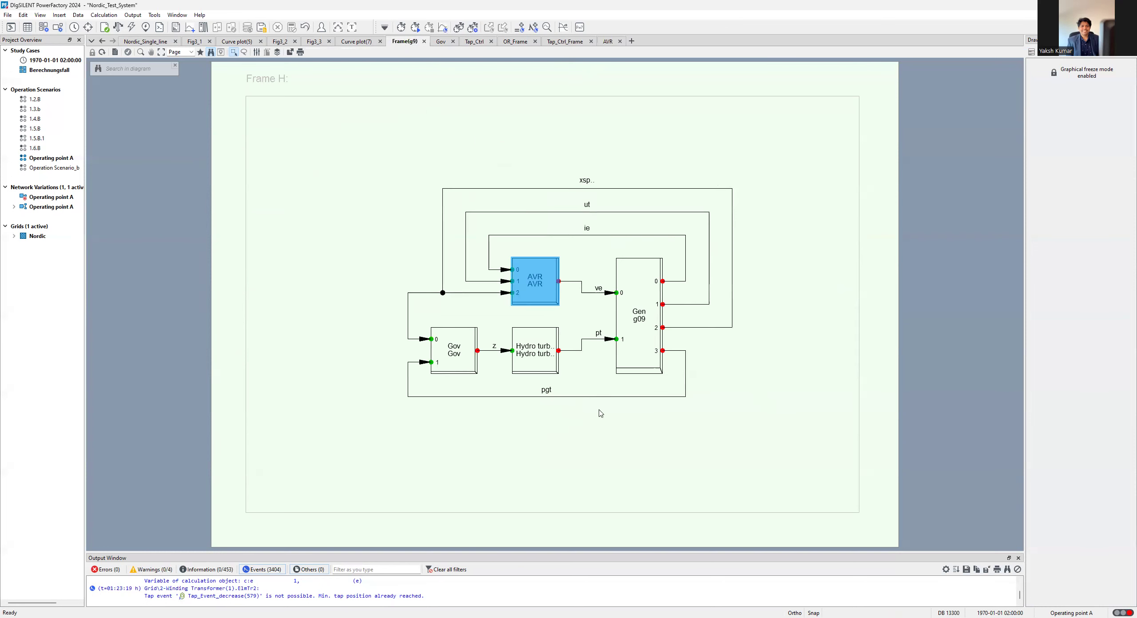
pyautogui.click(522, 359)
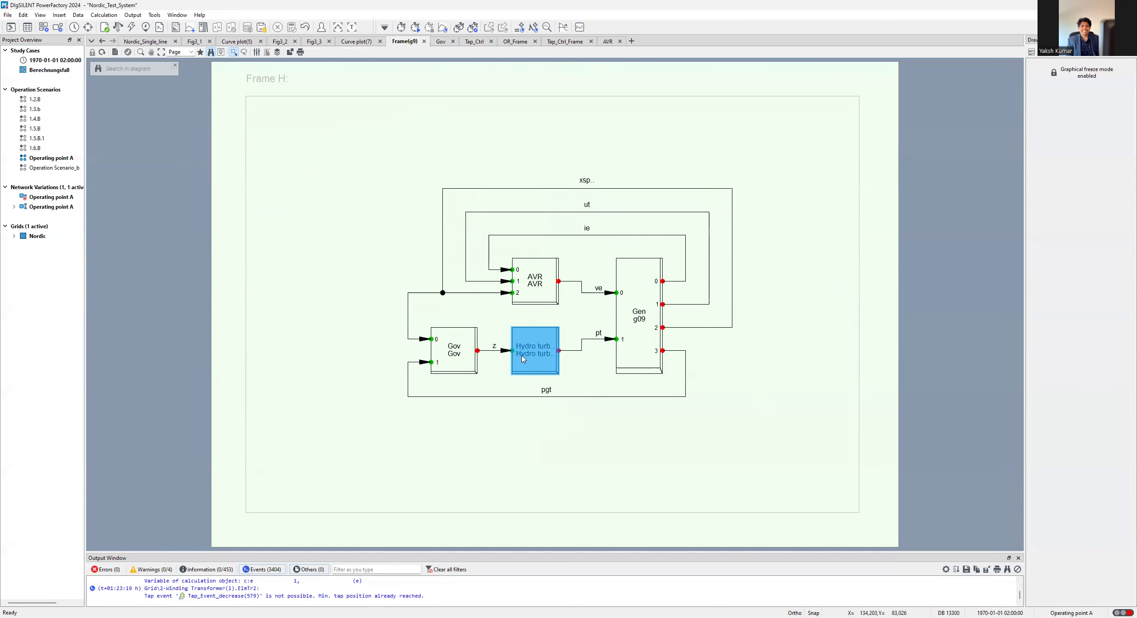
pyautogui.doubleClick(522, 359)
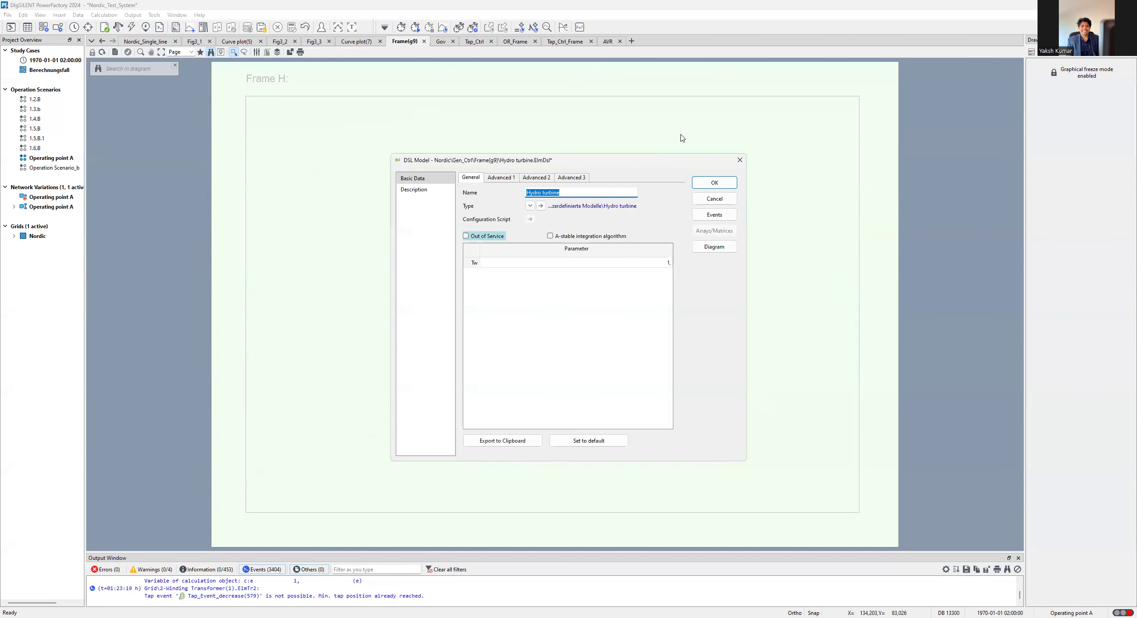
pyautogui.click(715, 248)
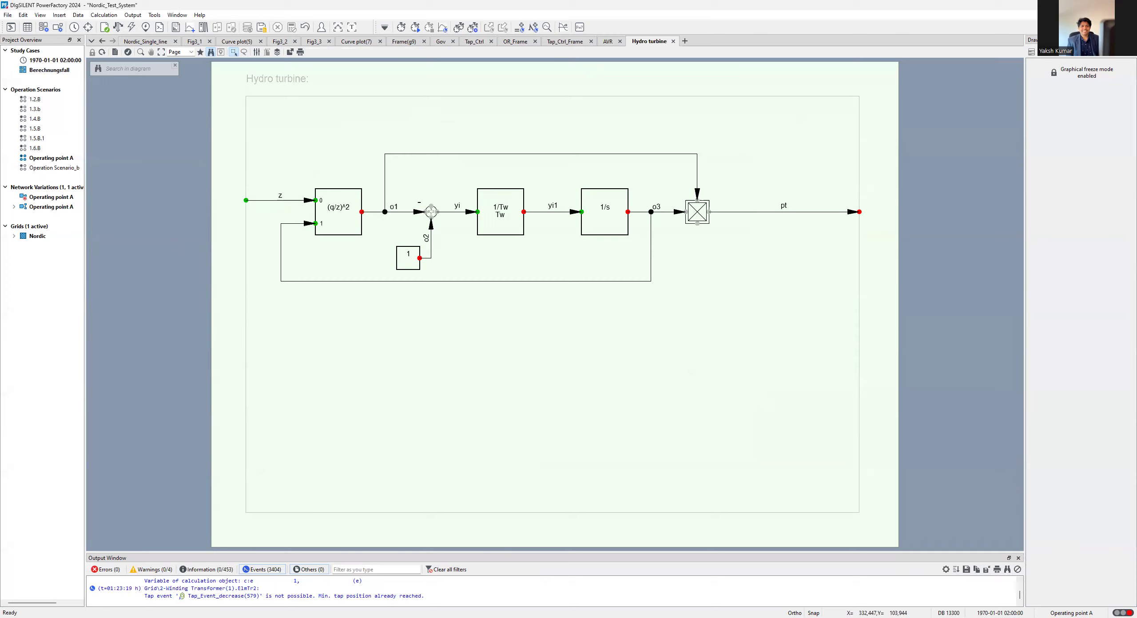
pyautogui.click(1055, 75)
# - Open the model type of the Hydro turbine block in Frame(g9) and display the type's own diagram
pyautogui.click(407, 45)
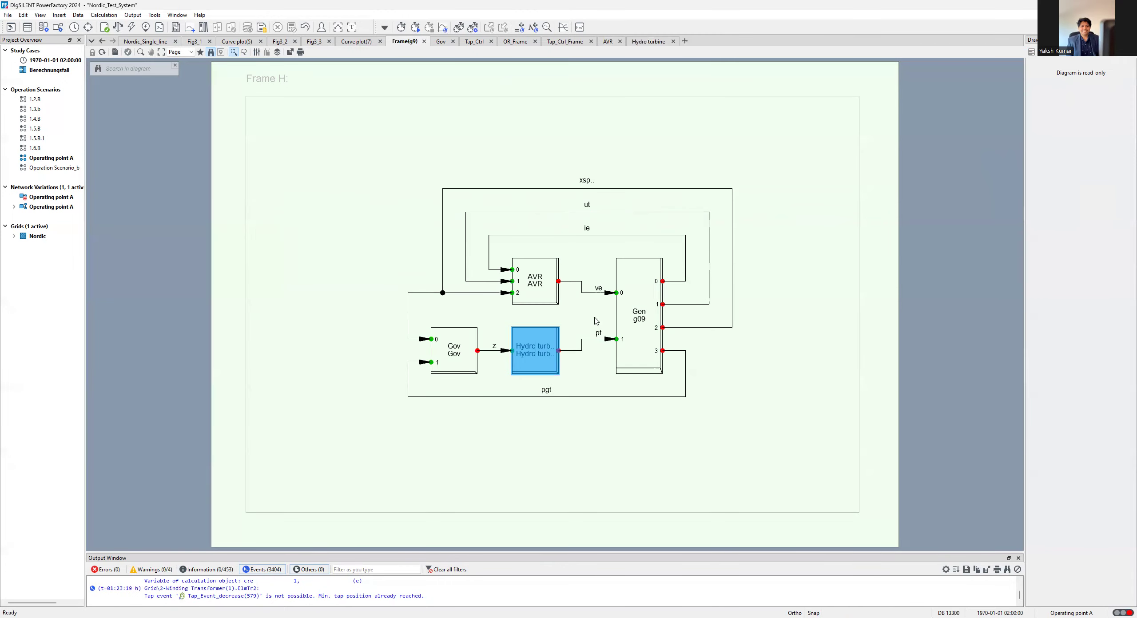
pyautogui.doubleClick(539, 353)
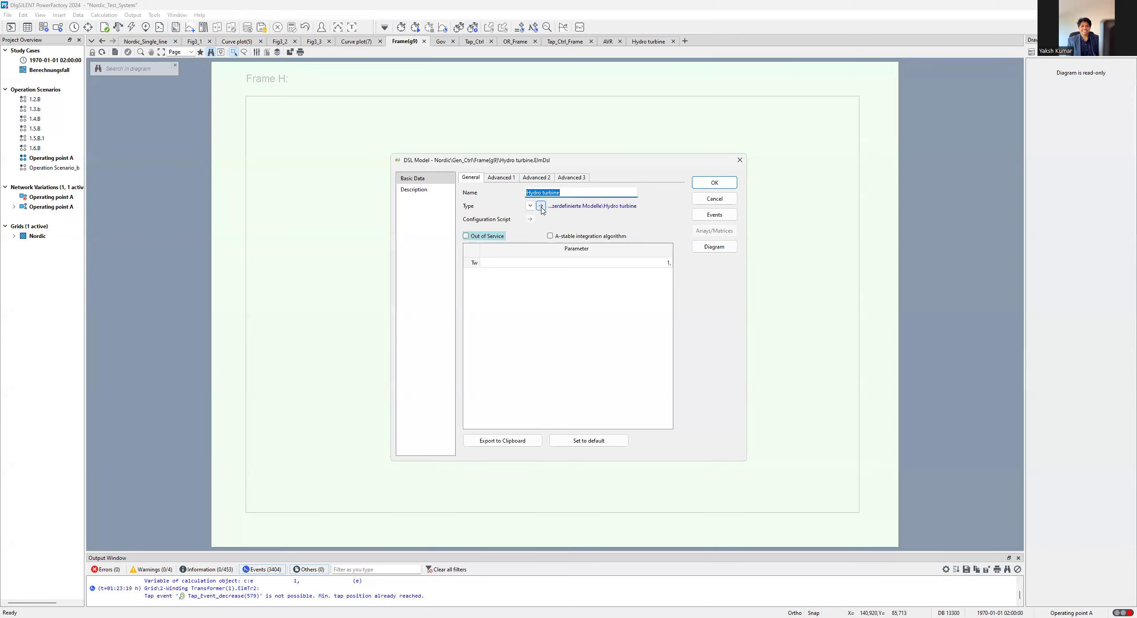
pyautogui.click(542, 209)
pyautogui.click(745, 256)
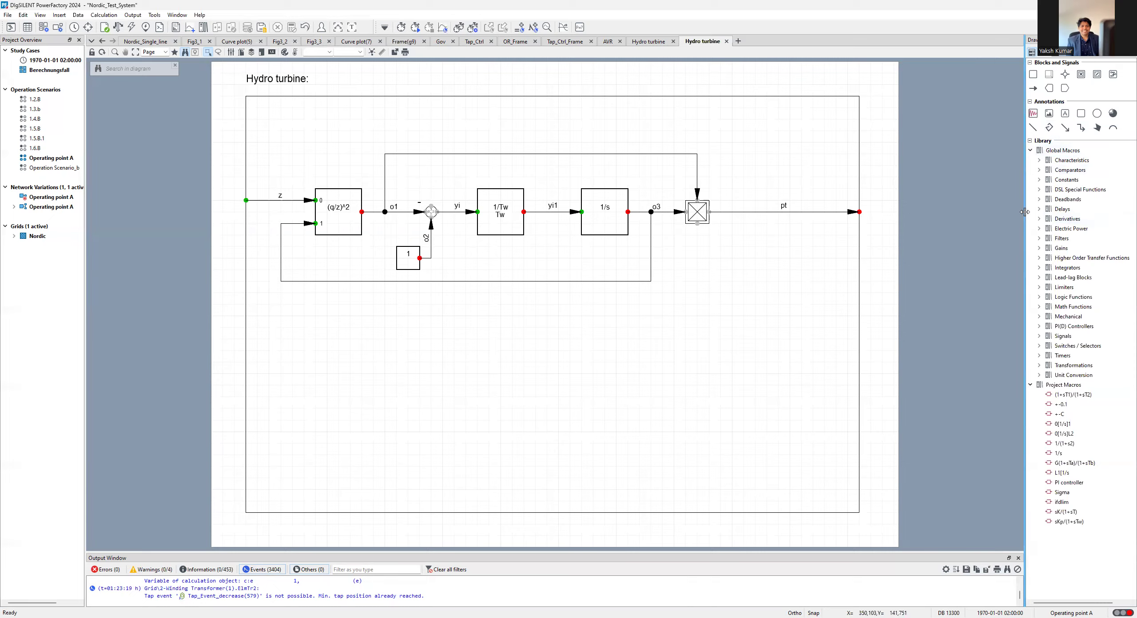
# - Expand the Characteristics and Constants folders of the Global Macros library and look through the available macros
pyautogui.click(1040, 160)
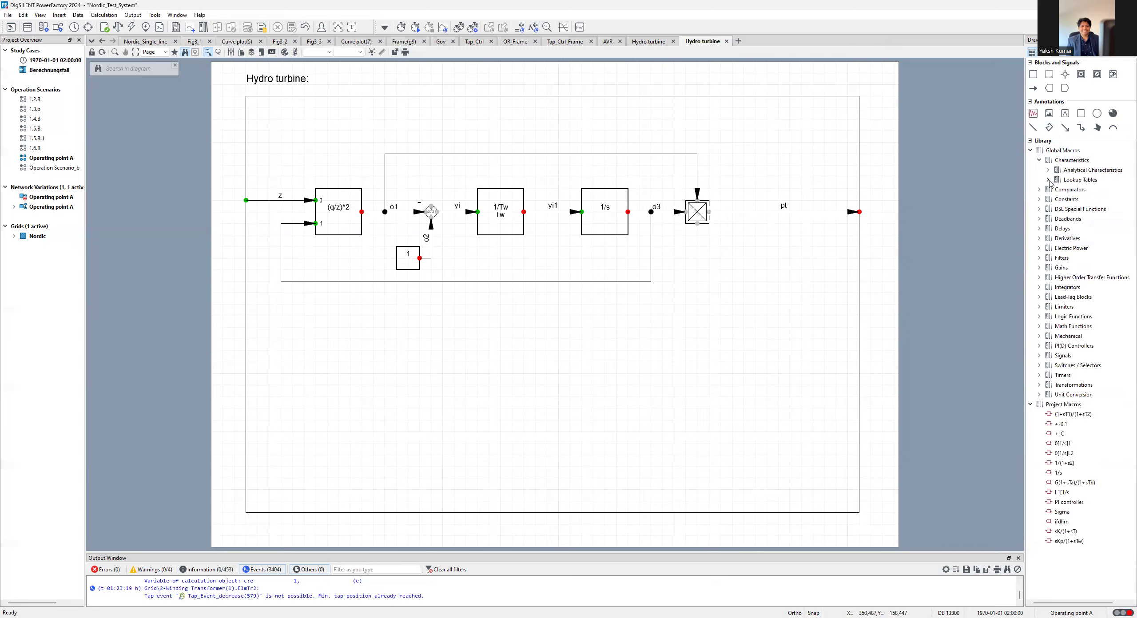
pyautogui.click(1039, 199)
pyautogui.scroll(-4, 1085, 267)
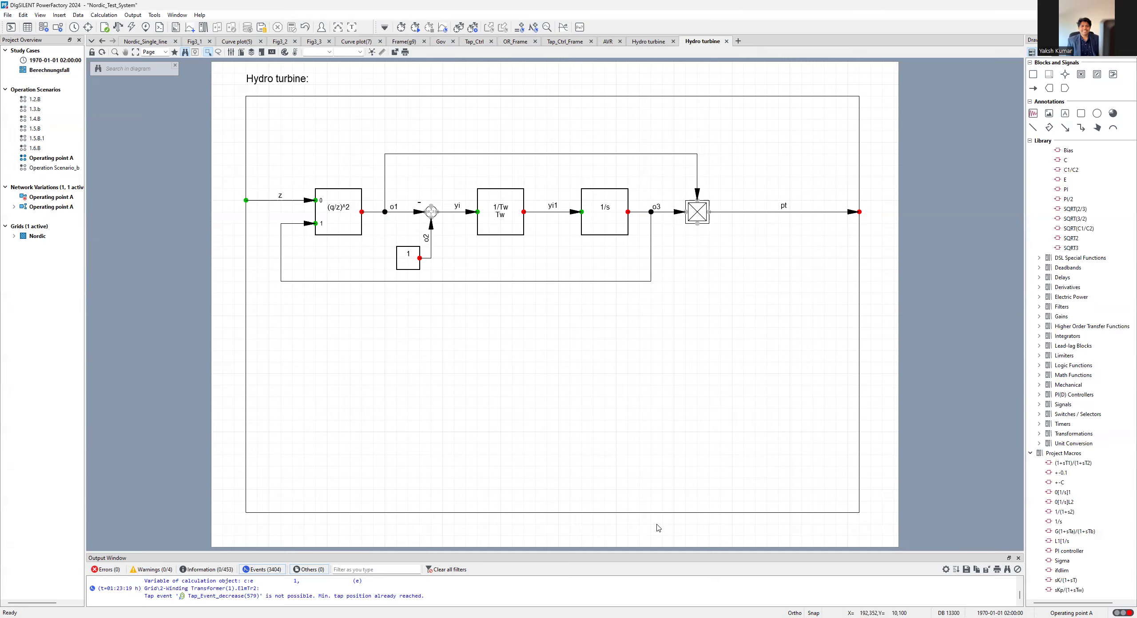
# - Collapse the Constants macro folder, and compare the two open Hydro turbine diagrams before returning to the Frame(g9) diagram
pyautogui.scroll(4, 1084, 231)
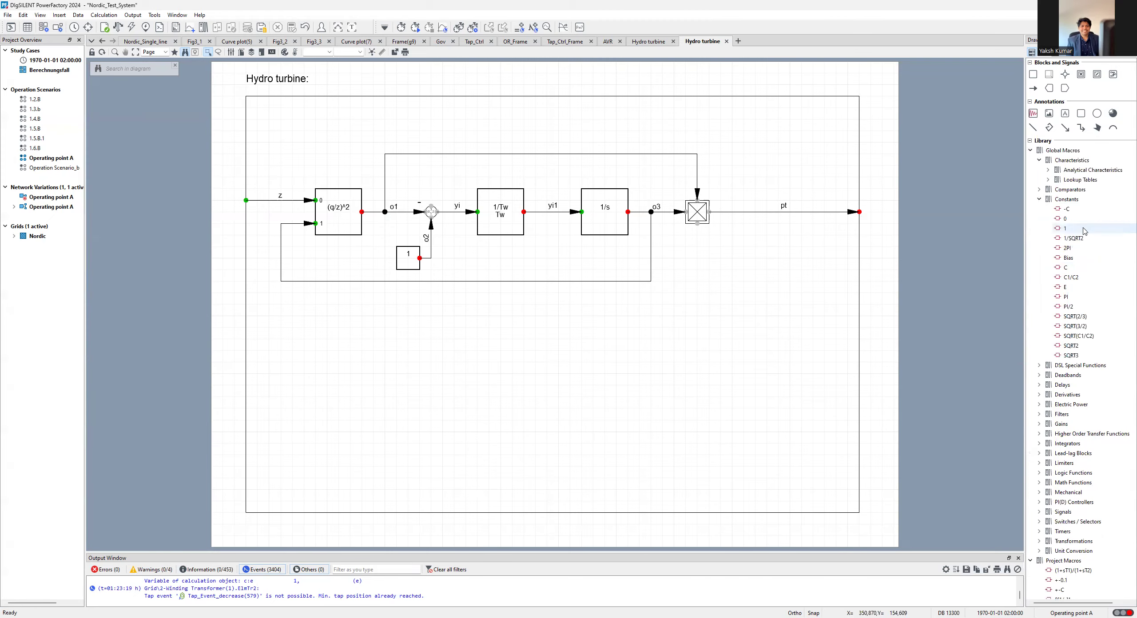
pyautogui.click(1039, 199)
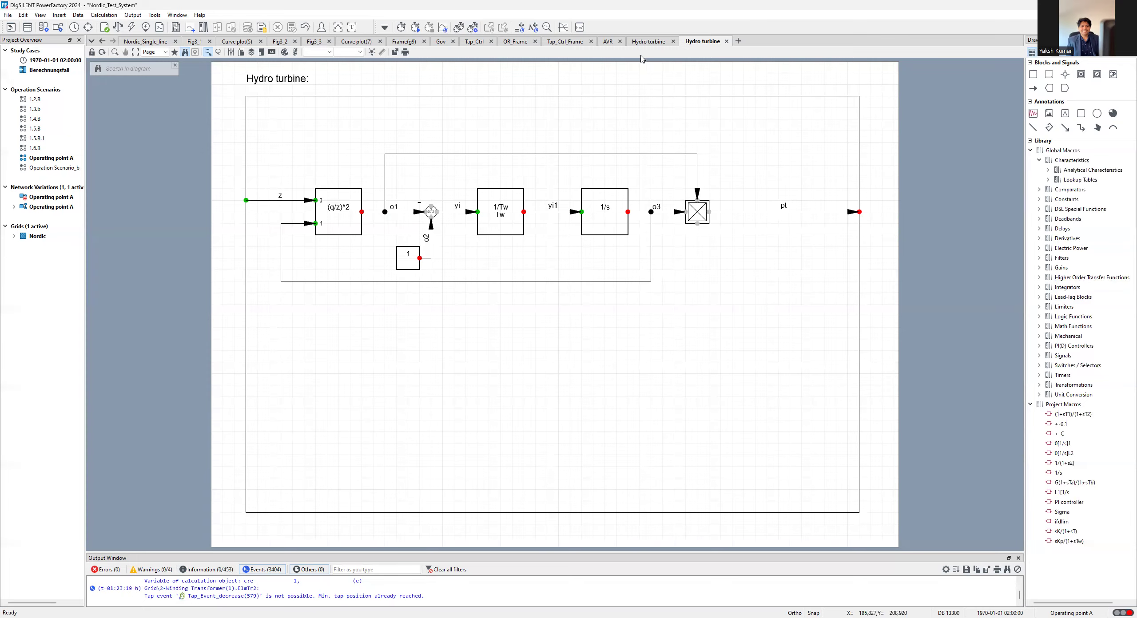
pyautogui.click(647, 42)
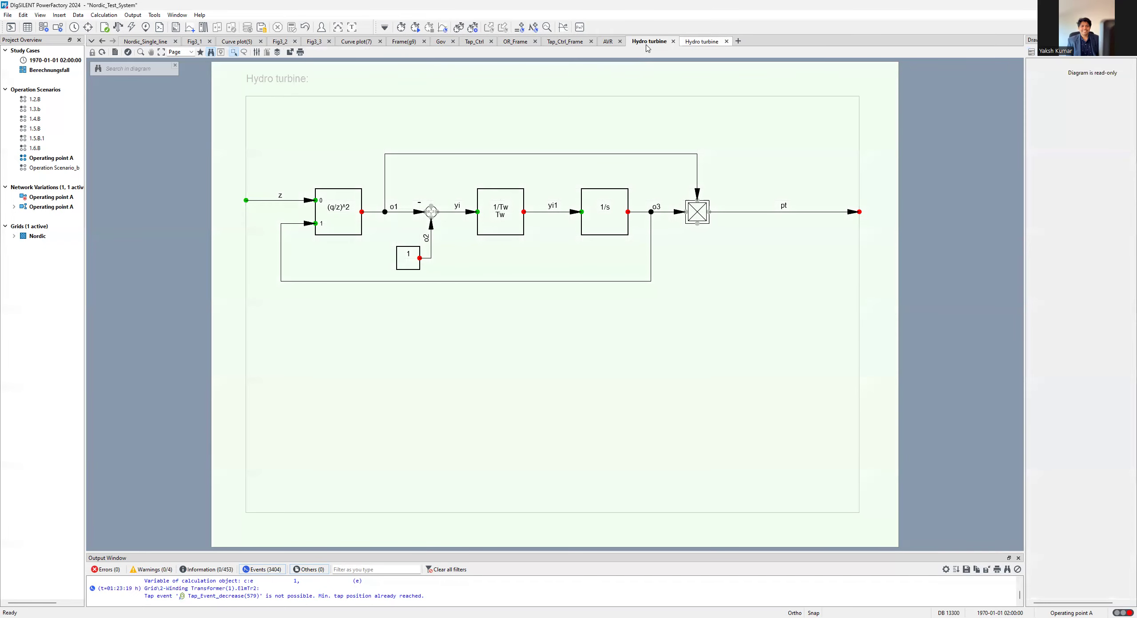
pyautogui.click(702, 43)
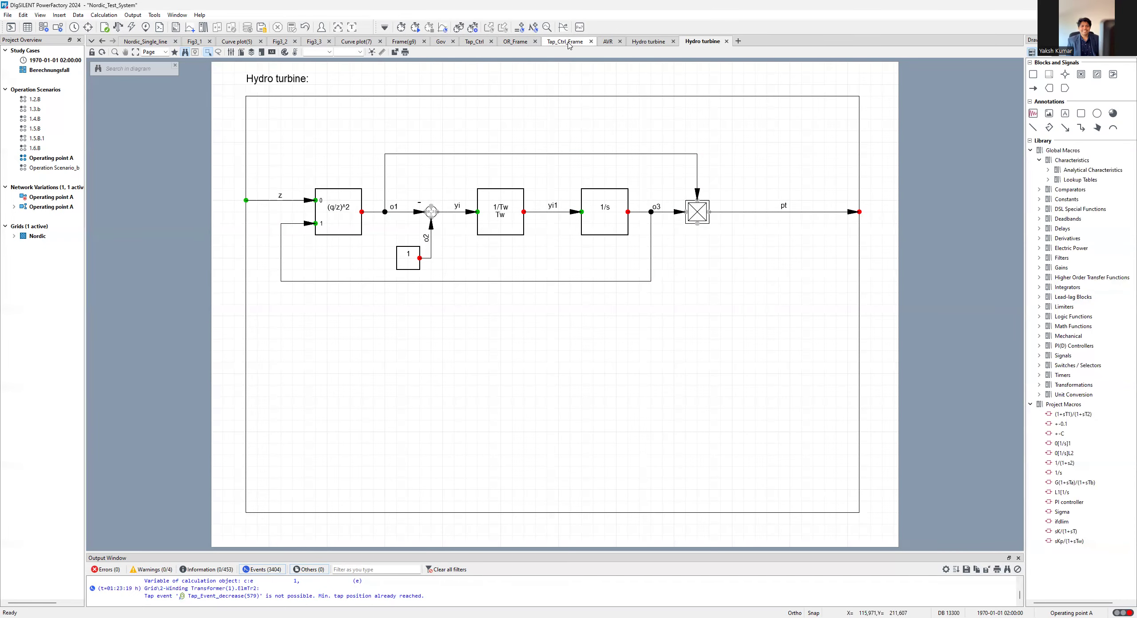
pyautogui.click(403, 42)
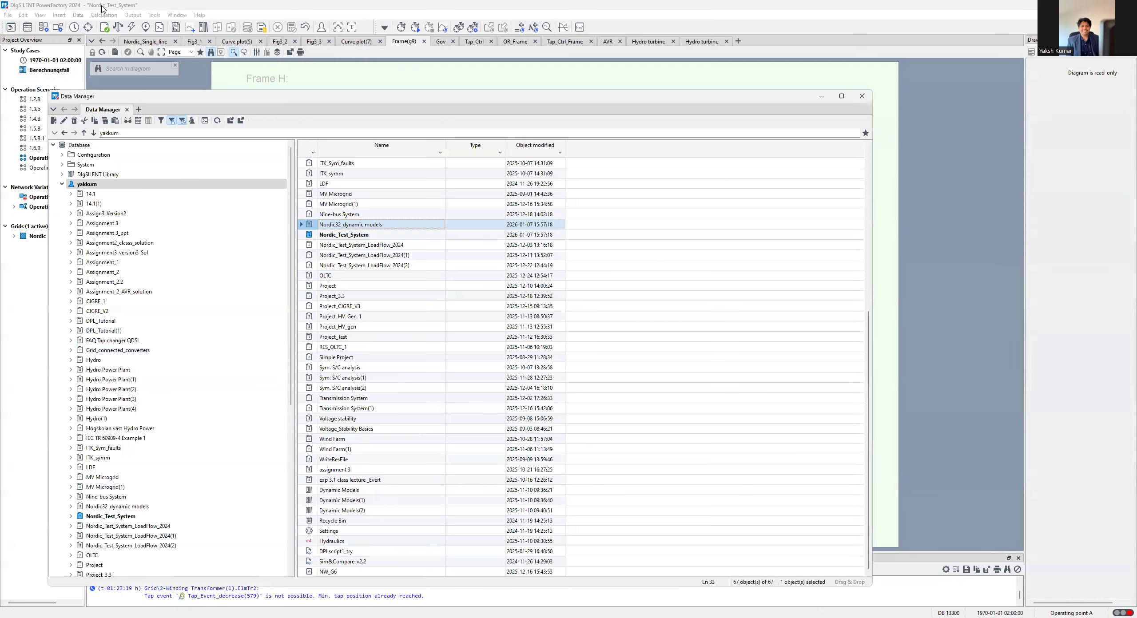
# - In the Data Manager, list the contents of Benutzerdefinierte Modelle in the Nordic_Test_System project's Bibliothek, and minimize the window when done
pyautogui.scroll(-8, 68, 312)
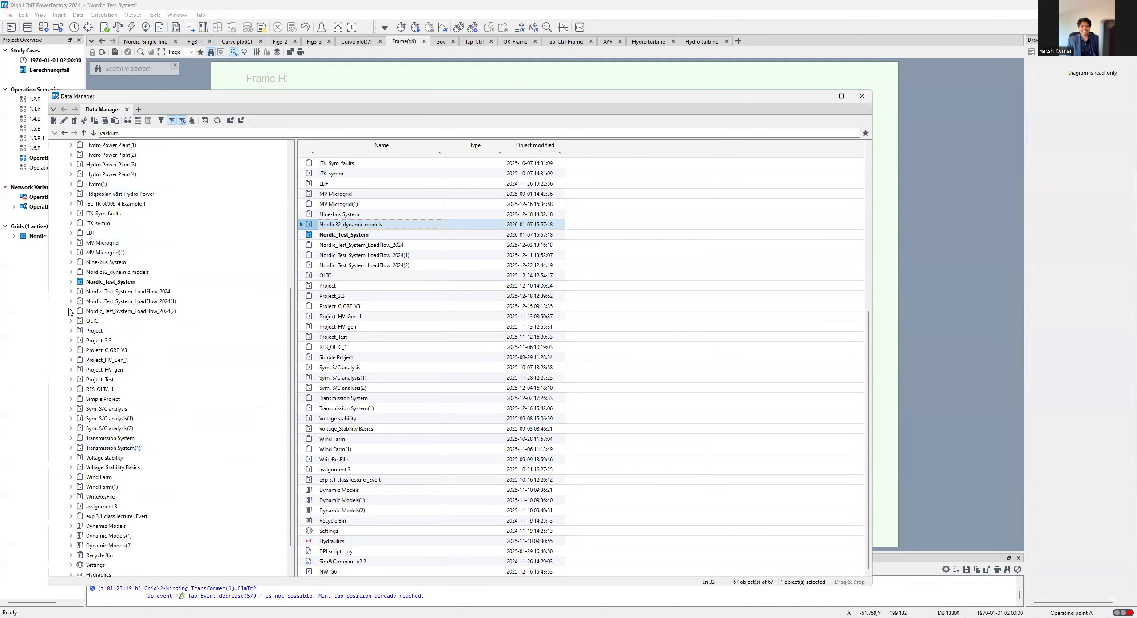
pyautogui.click(71, 281)
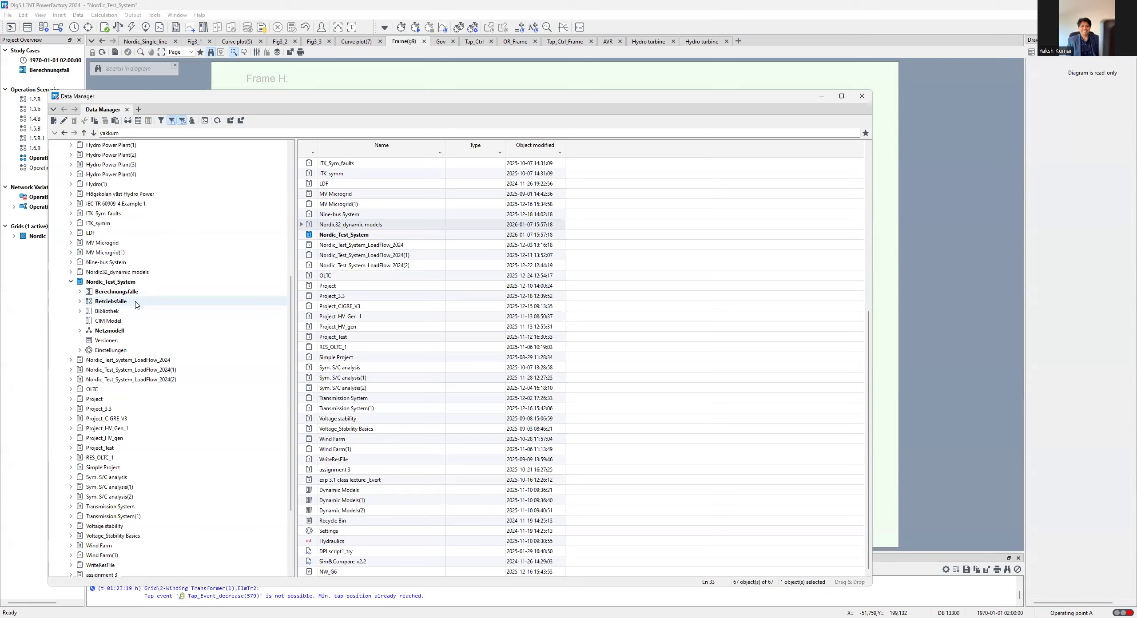
pyautogui.click(80, 311)
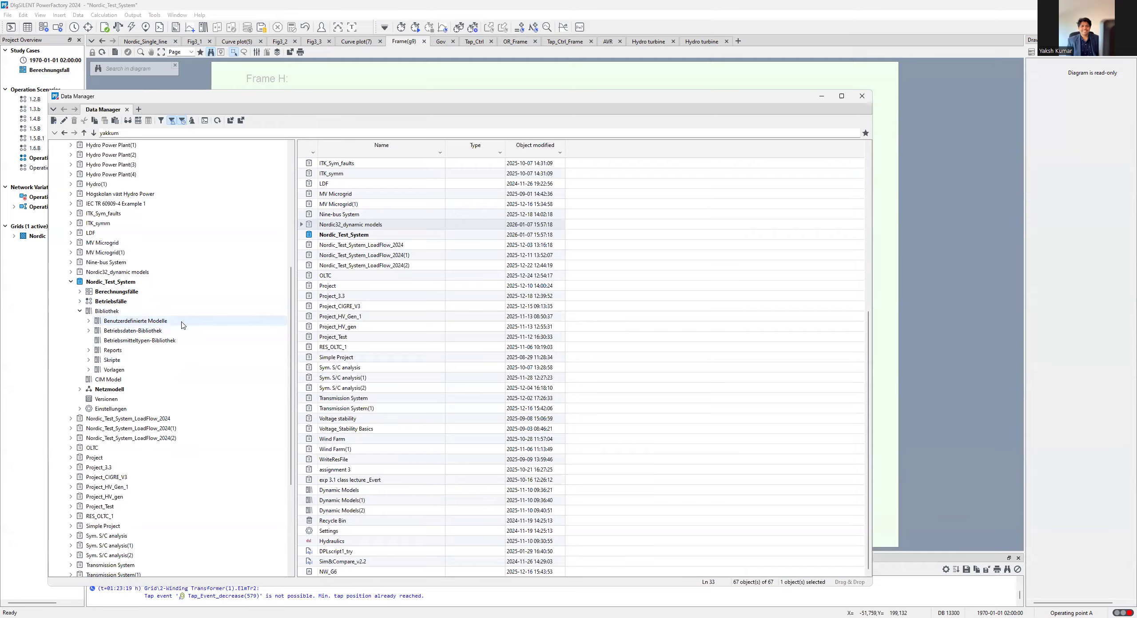
pyautogui.doubleClick(127, 323)
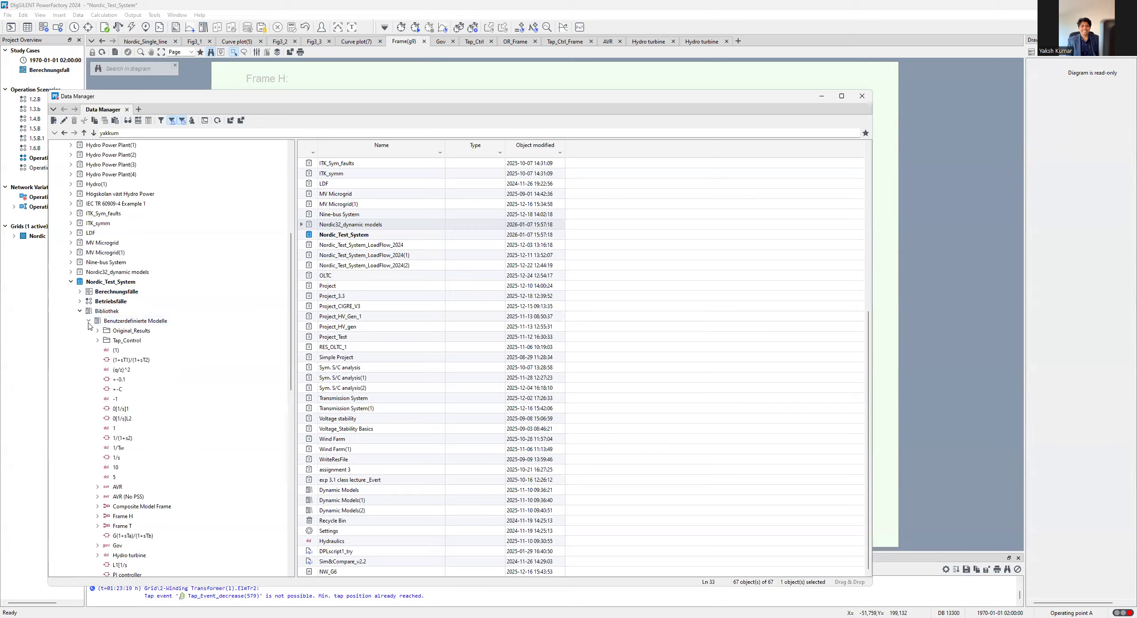
pyautogui.click(130, 322)
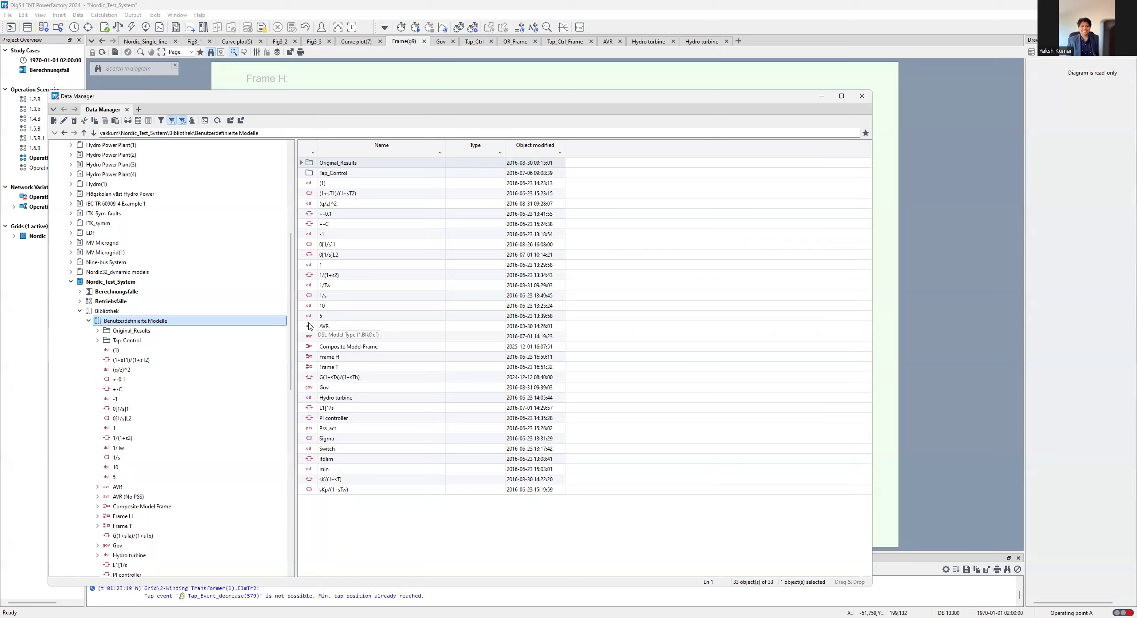
pyautogui.doubleClick(311, 398)
pyautogui.click(819, 96)
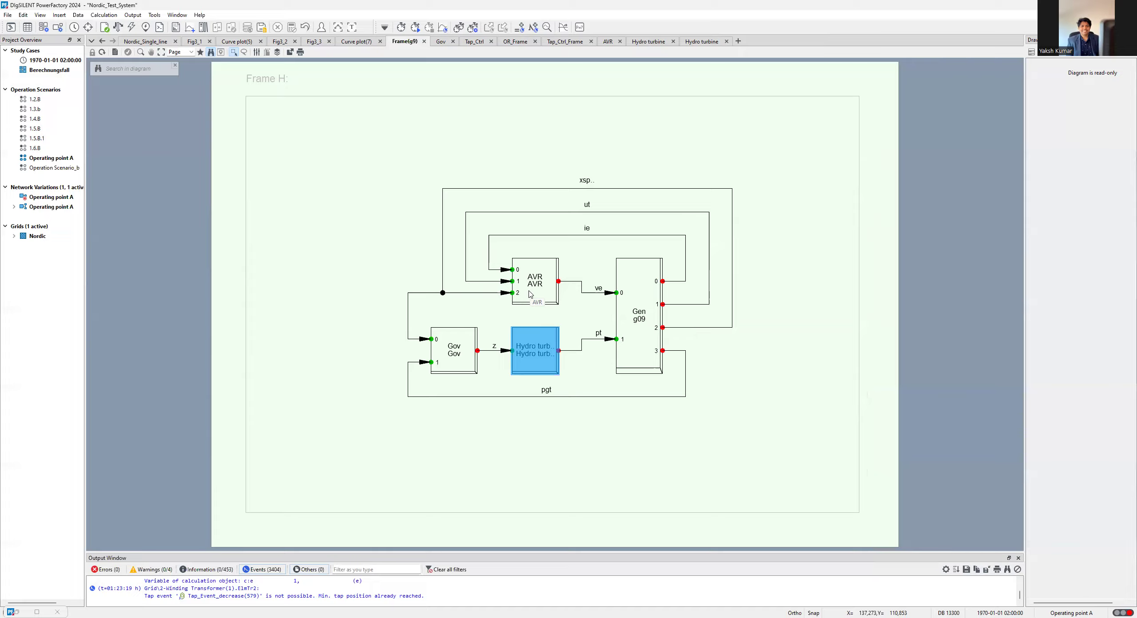
# - Review the Hydro turbine and AVR block diagrams, and return to the Frame(g9) diagram
pyautogui.click(650, 42)
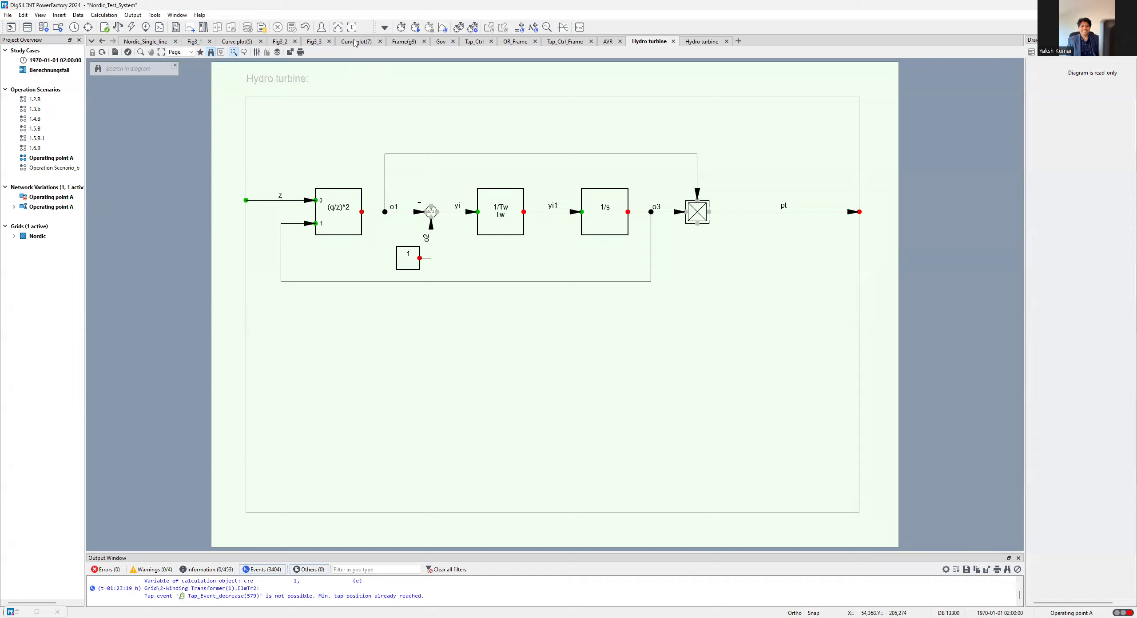
pyautogui.click(608, 41)
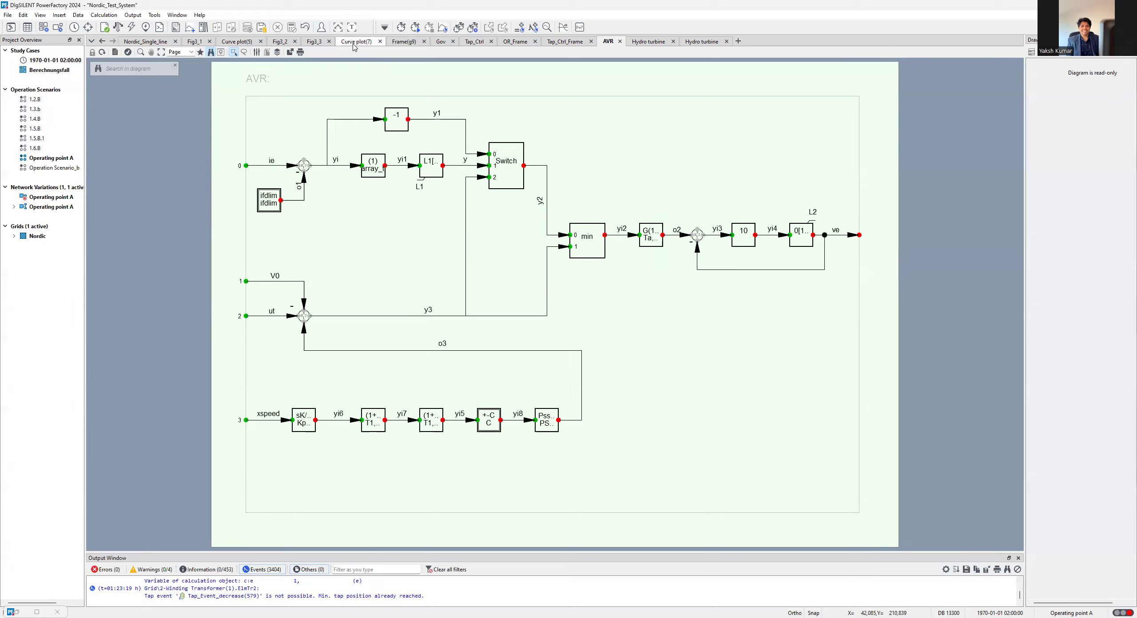
pyautogui.click(405, 41)
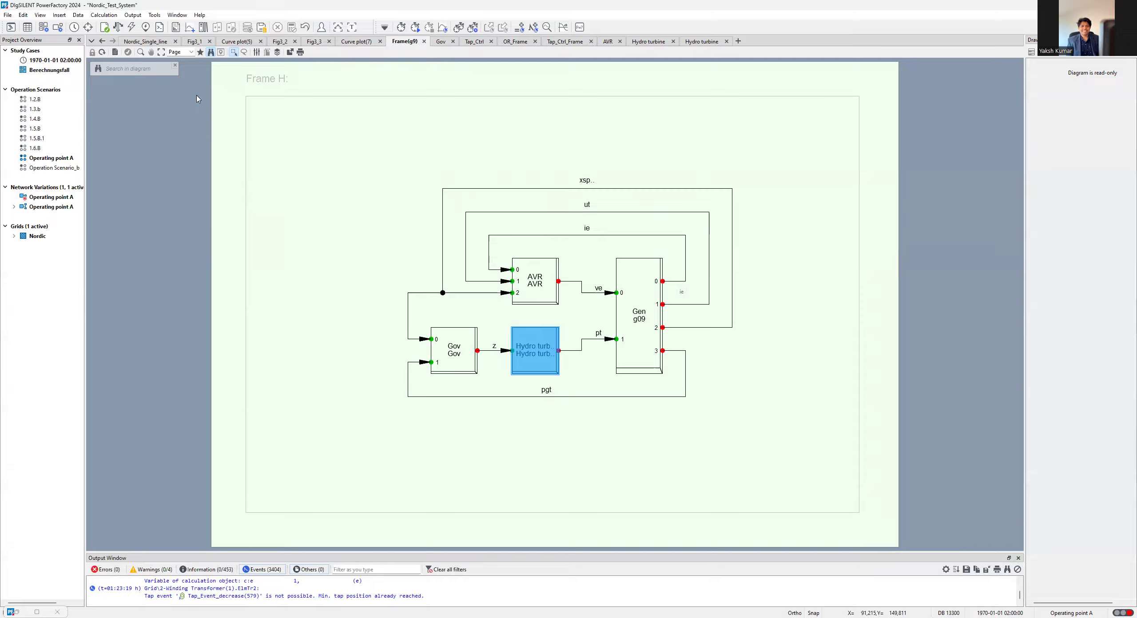
# - Reopen the Data Manager and examine the Tap_Control folder within the user-defined models, returning to the parent folder's contents
pyautogui.click(11, 27)
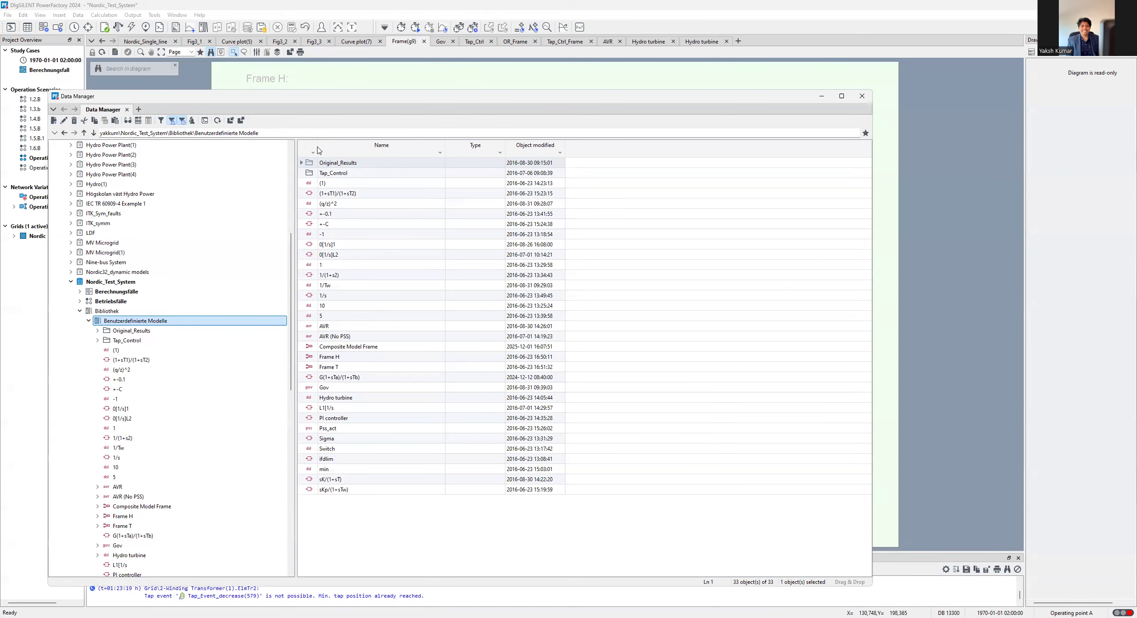
pyautogui.doubleClick(309, 175)
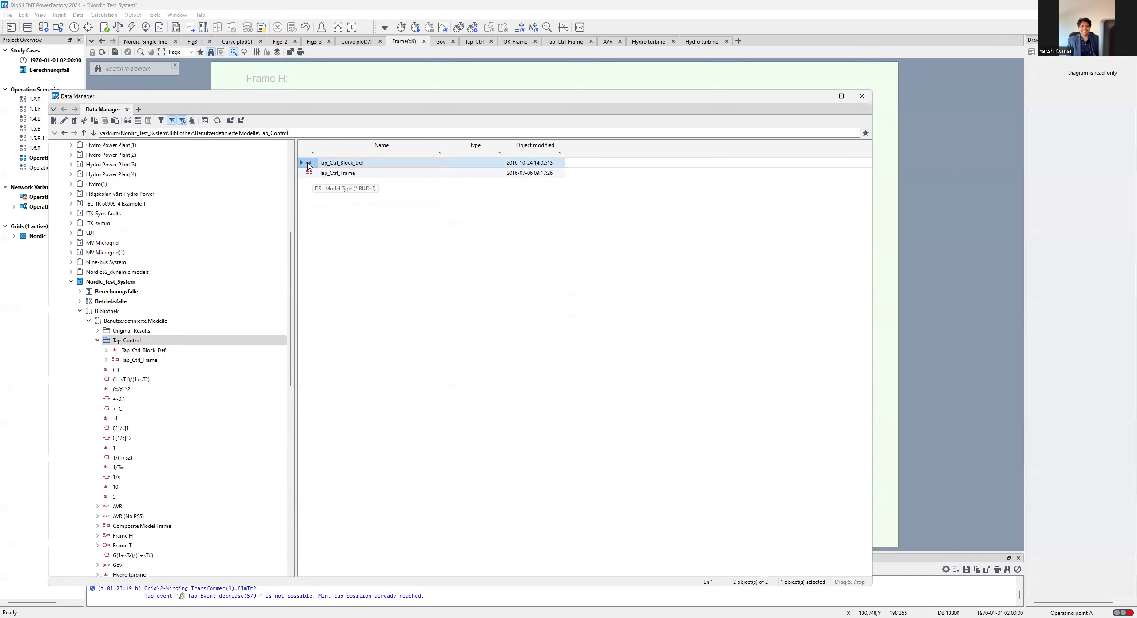
pyautogui.scroll(-3, 153, 334)
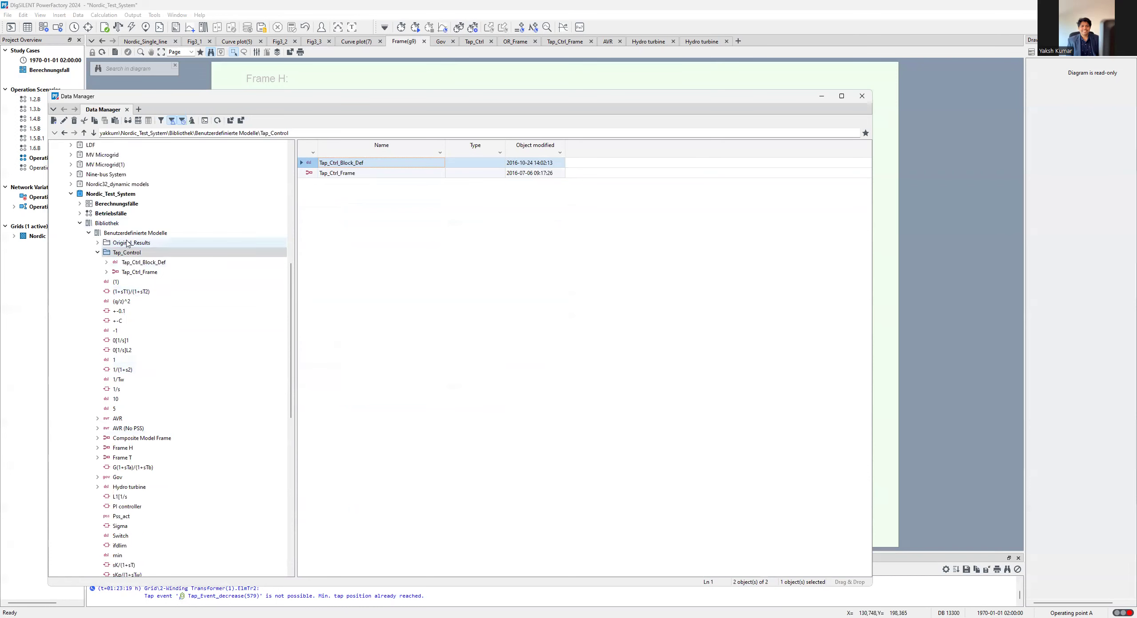
pyautogui.click(125, 234)
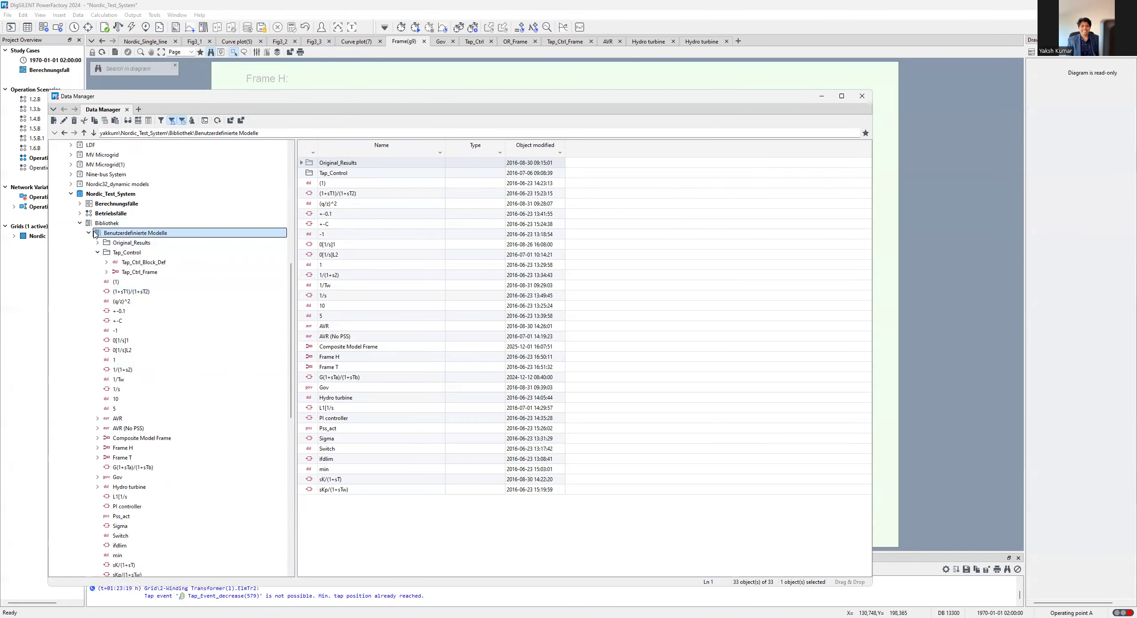
# - Look through the model types under Benutzerdefinierte Modelle in the project tree, and collapse the folder again
pyautogui.click(89, 233)
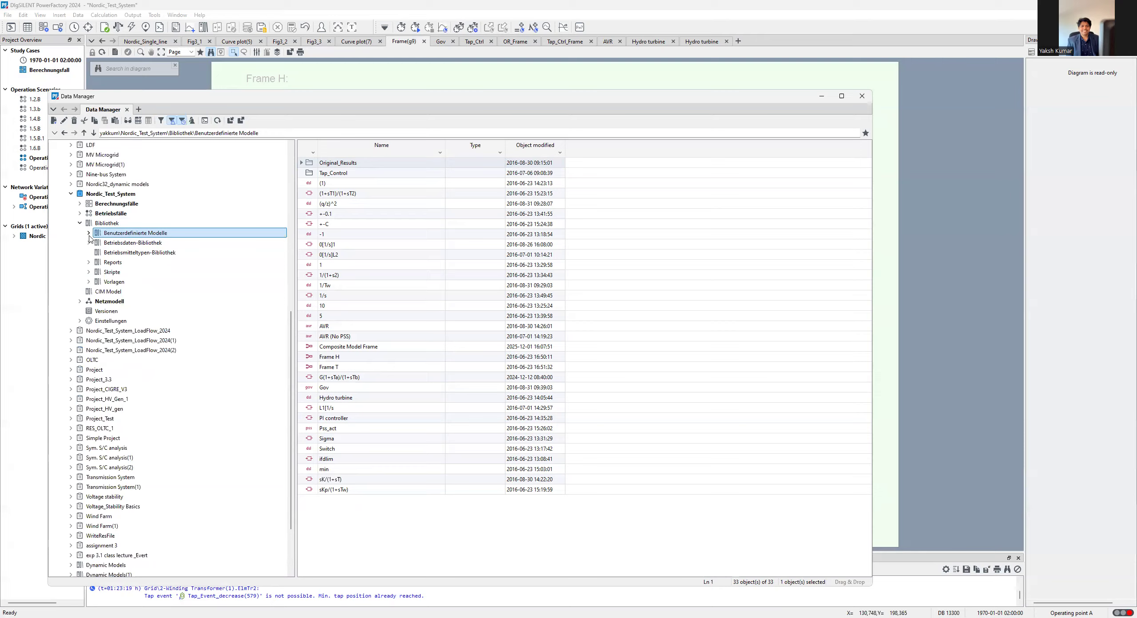
pyautogui.doubleClick(170, 234)
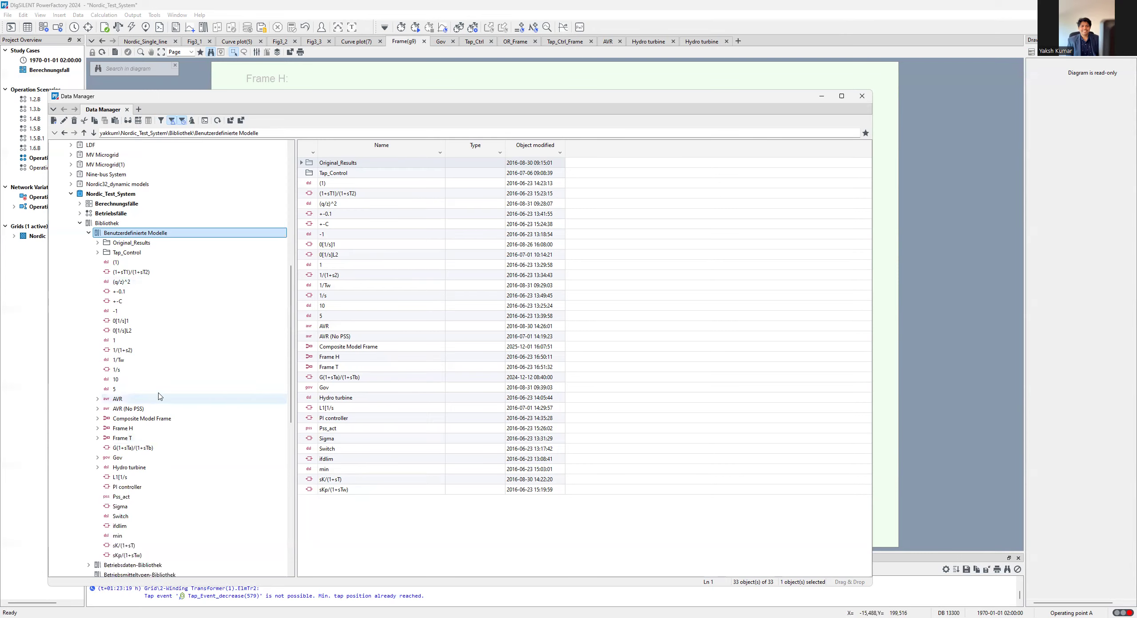
pyautogui.scroll(-6, 186, 391)
pyautogui.scroll(5, 260, 303)
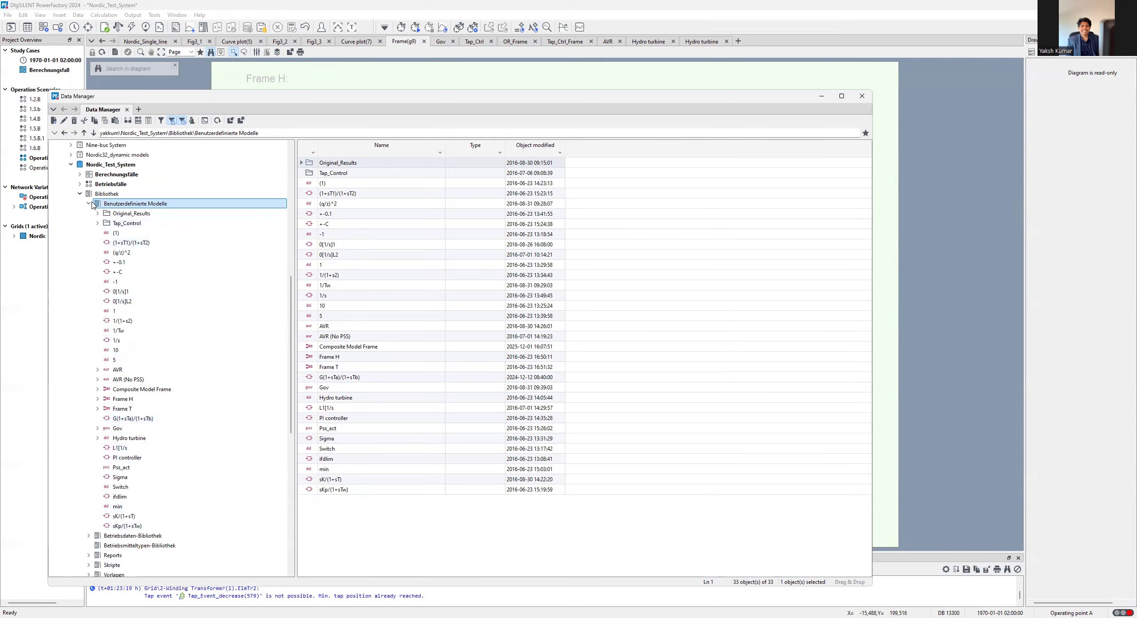
pyautogui.click(89, 203)
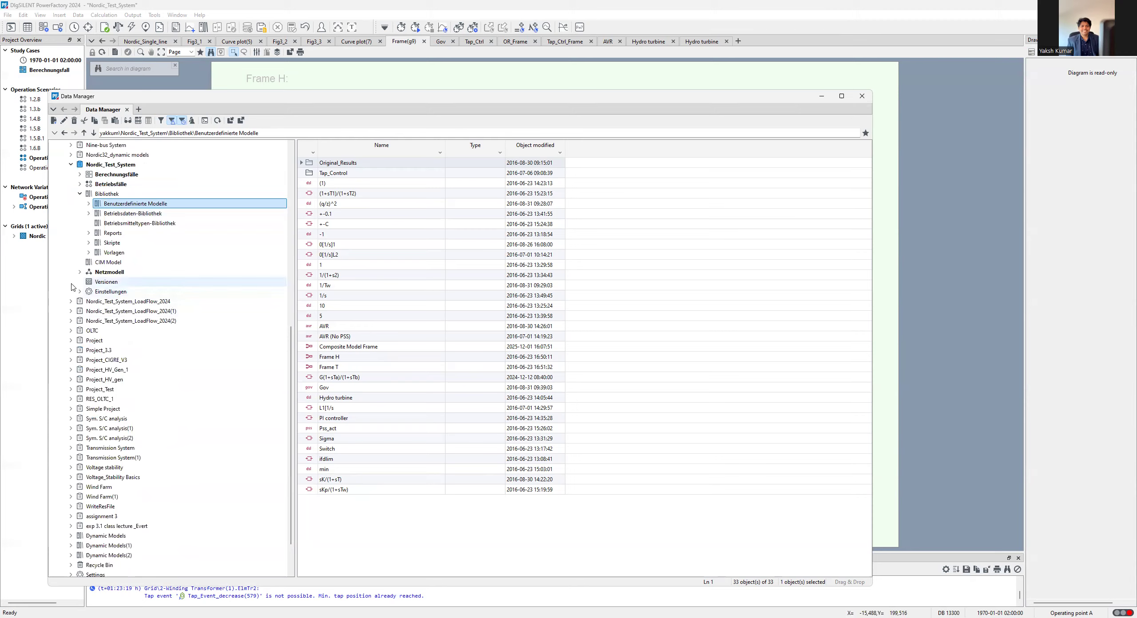
# - Expand Netzmodell and Netzdaten, and look through the elements stored in the Nordic grid
pyautogui.click(79, 272)
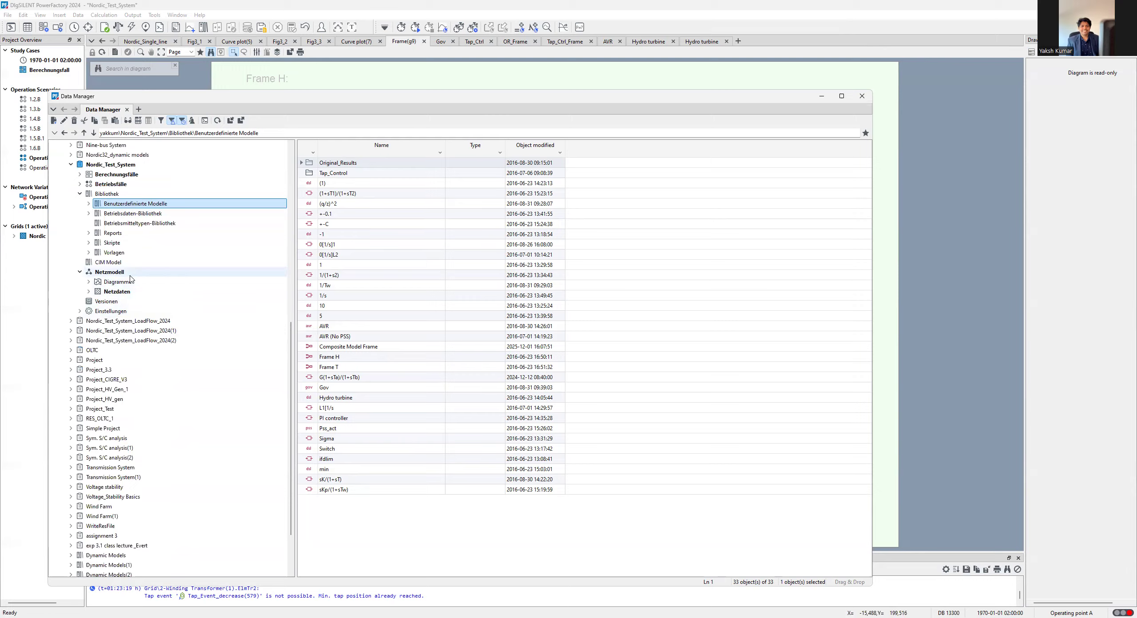
pyautogui.click(88, 292)
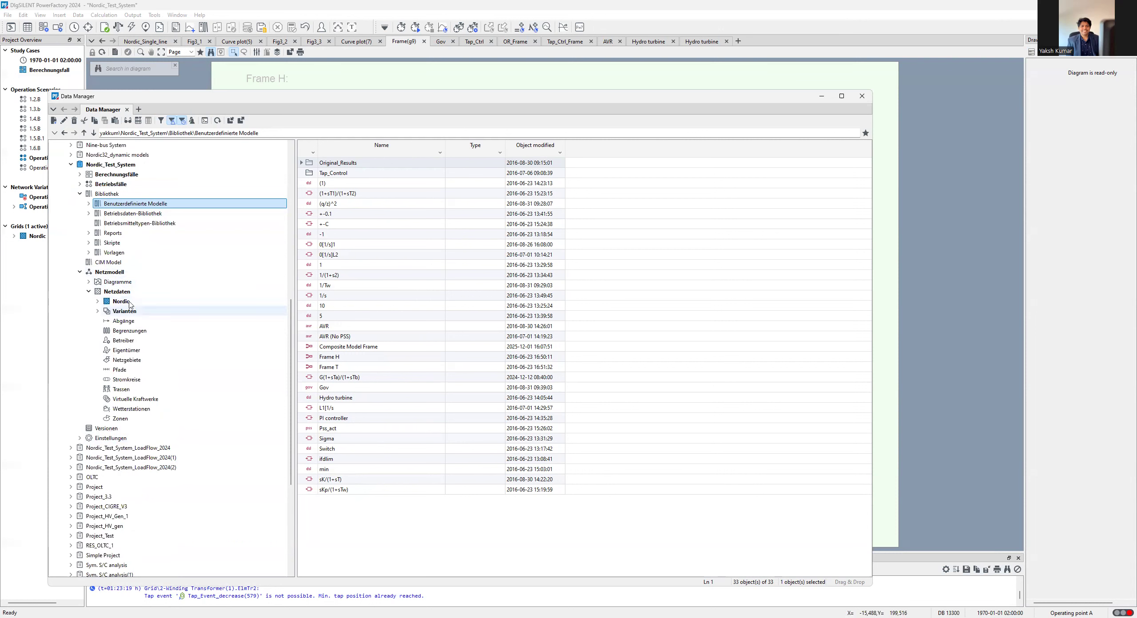
pyautogui.click(106, 303)
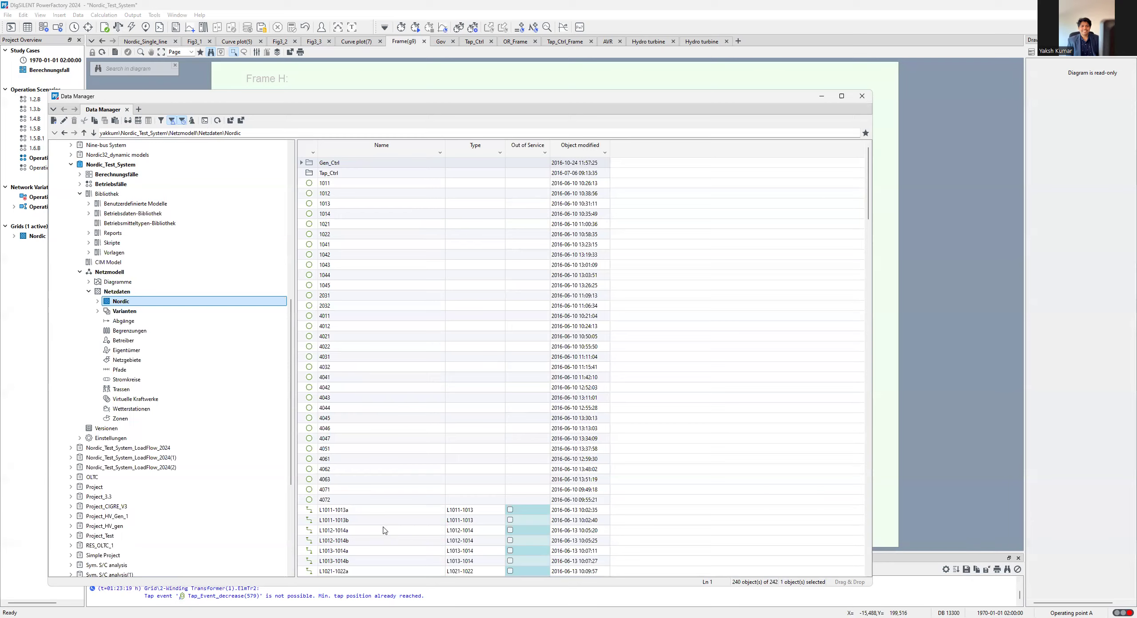
pyautogui.scroll(-6, 385, 530)
pyautogui.scroll(5, 385, 530)
pyautogui.scroll(1, 384, 530)
pyautogui.scroll(-5, 385, 530)
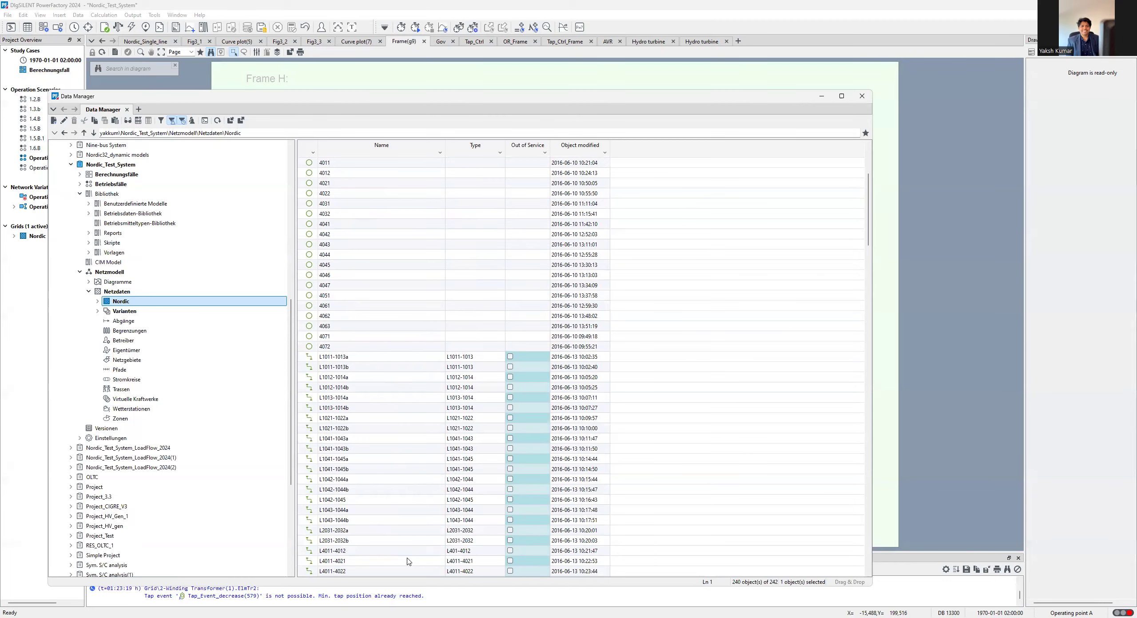
pyautogui.scroll(5, 408, 562)
# - Inspect the basic data of substation 1011 in the Nordic grid and close its dialog without changes
pyautogui.click(306, 186)
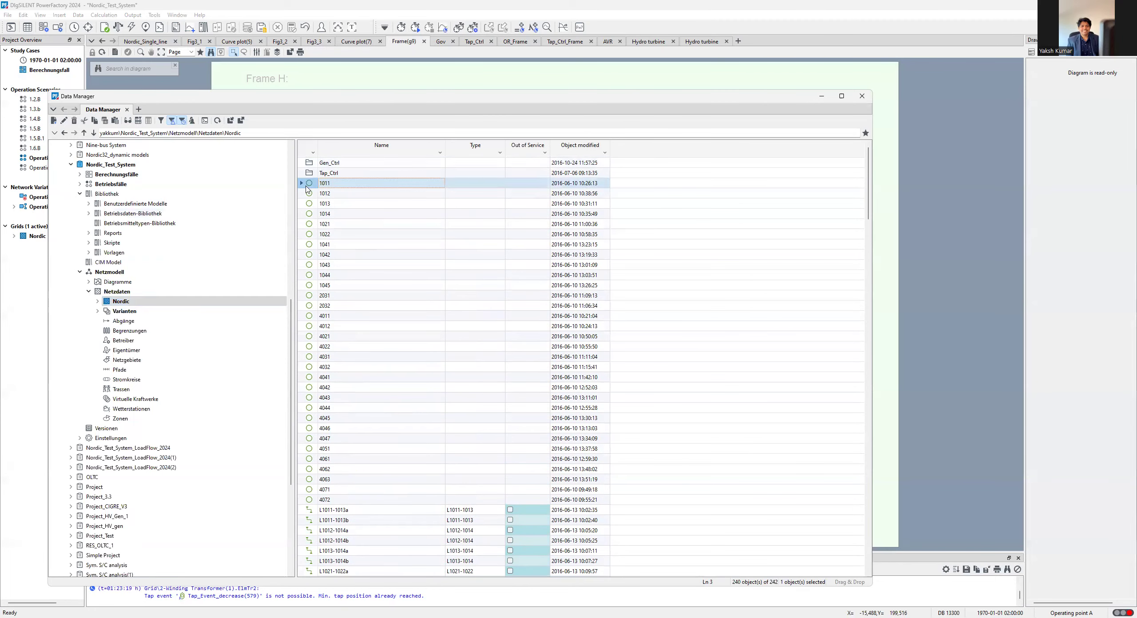
pyautogui.doubleClick(306, 187)
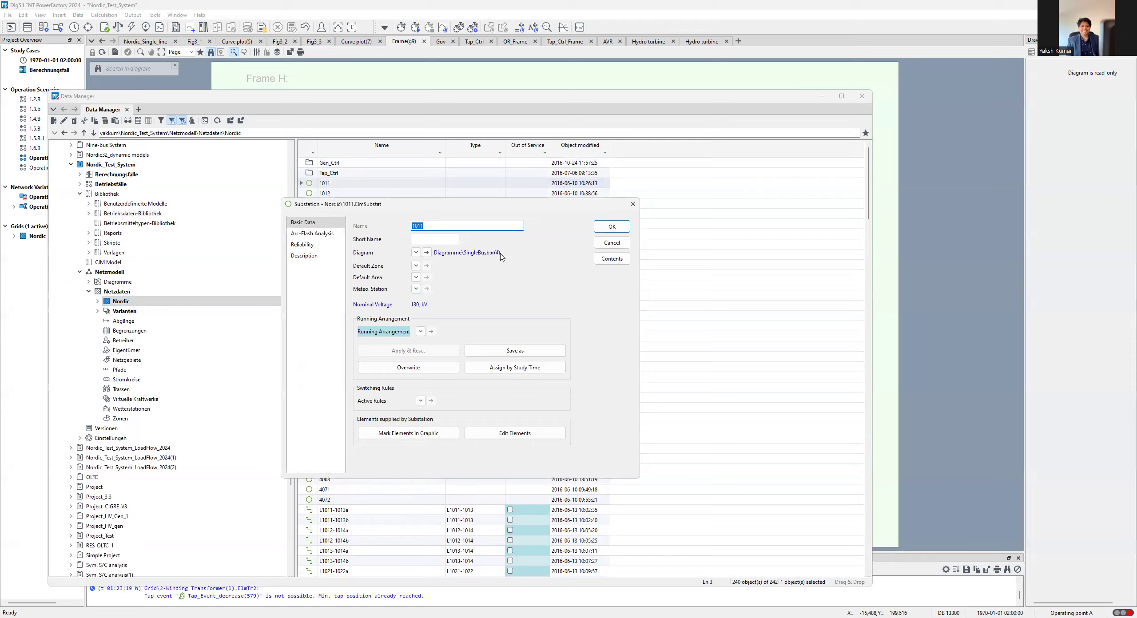
pyautogui.click(633, 205)
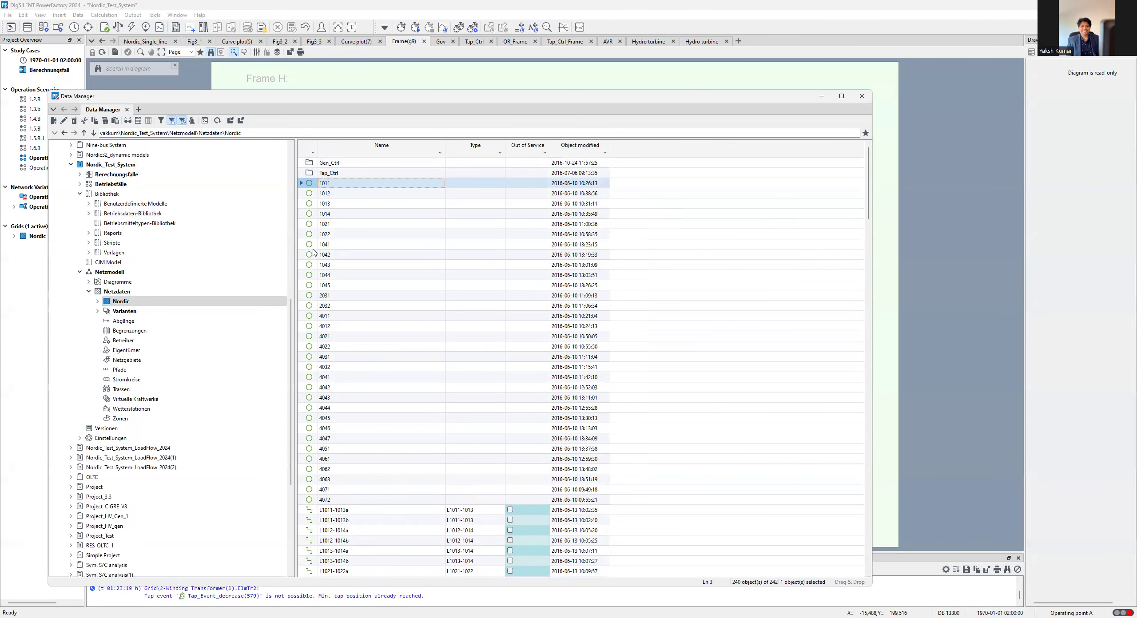
# - Look through the Nordic grid's element list and display the composite models in its Gen_Ctrl folder
pyautogui.scroll(-8, 323, 442)
pyautogui.scroll(8, 317, 510)
pyautogui.scroll(-5, 532, 506)
pyautogui.scroll(5, 533, 506)
pyautogui.doubleClick(310, 163)
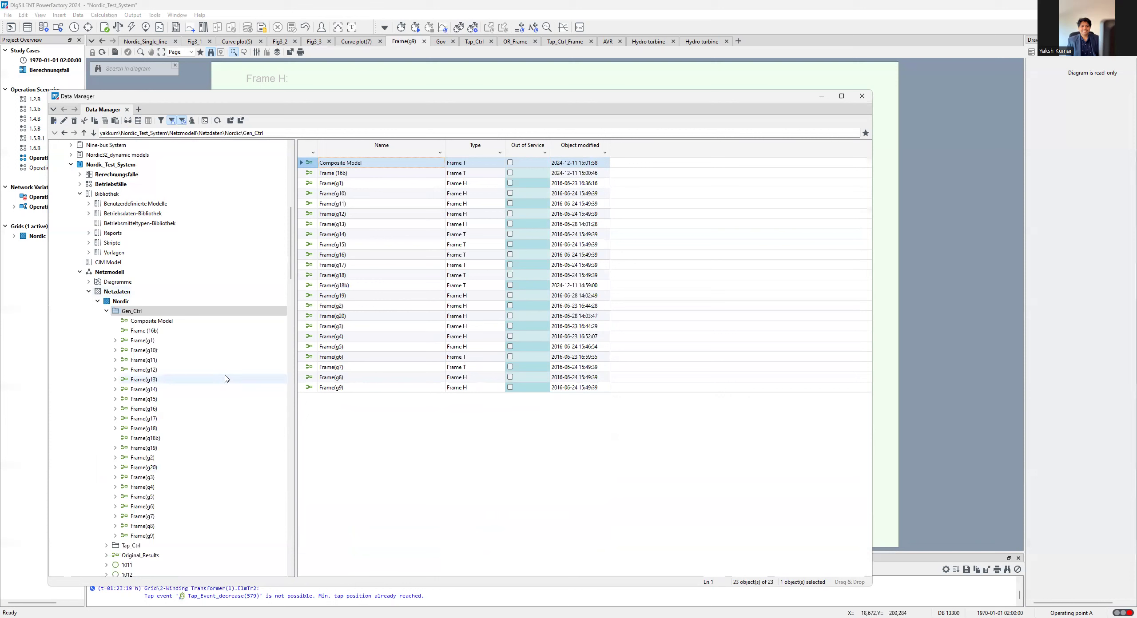
# - Expand Benutzerdefinierte Modelle and compare the frame types of Frame(g1), Frame(g10) and Frame(g14) with the library's Frame H and Frame T
pyautogui.scroll(2, 227, 378)
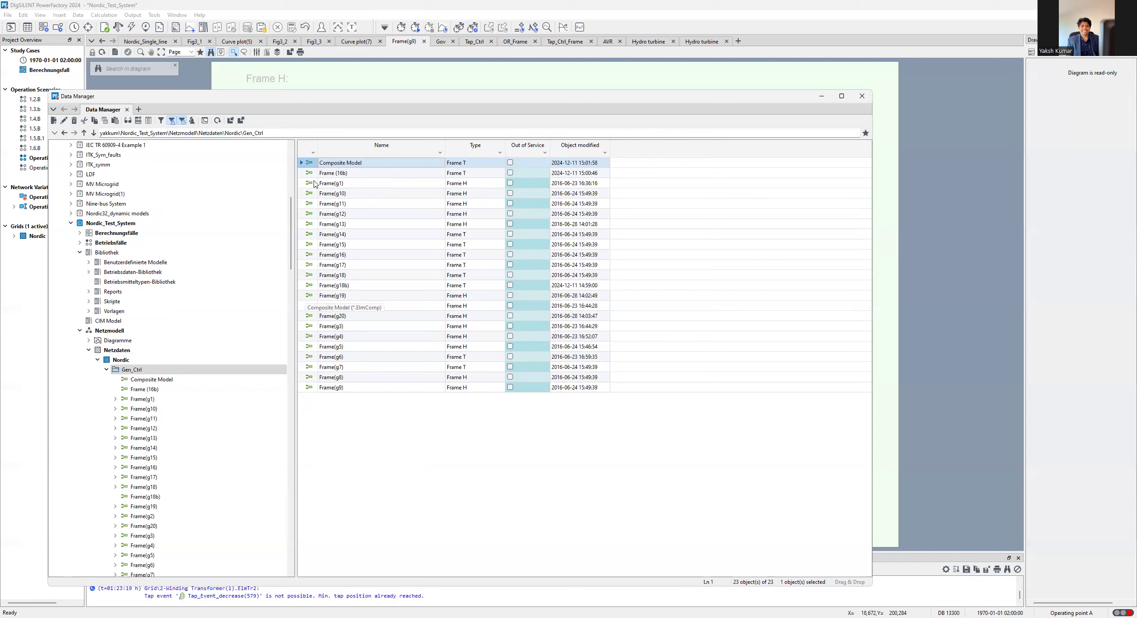
pyautogui.click(88, 262)
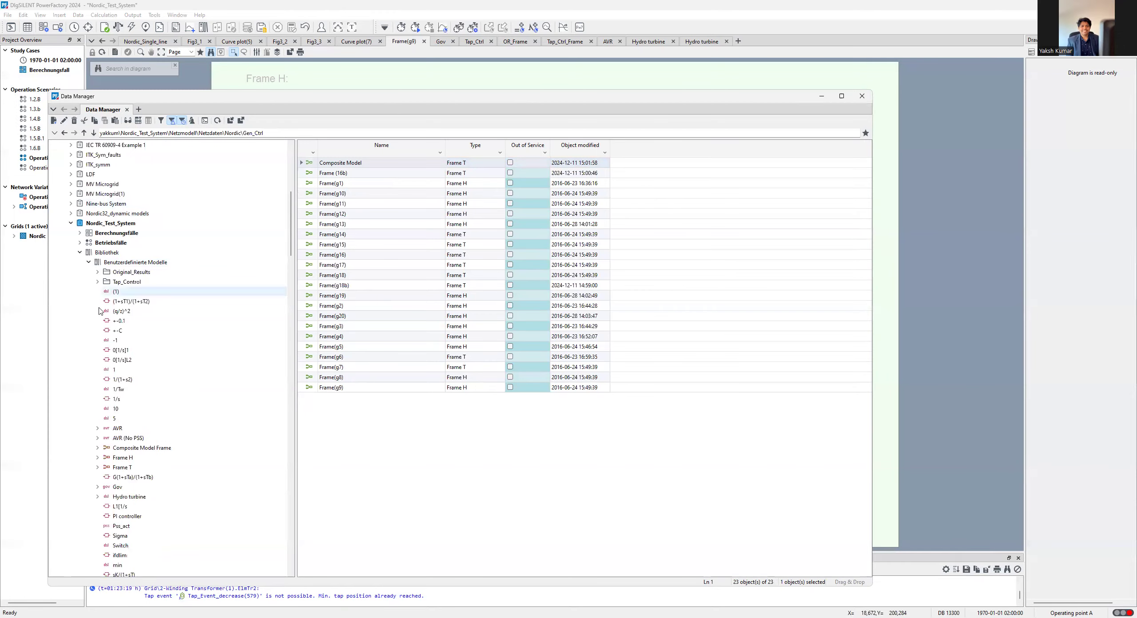
pyautogui.scroll(-4, 100, 302)
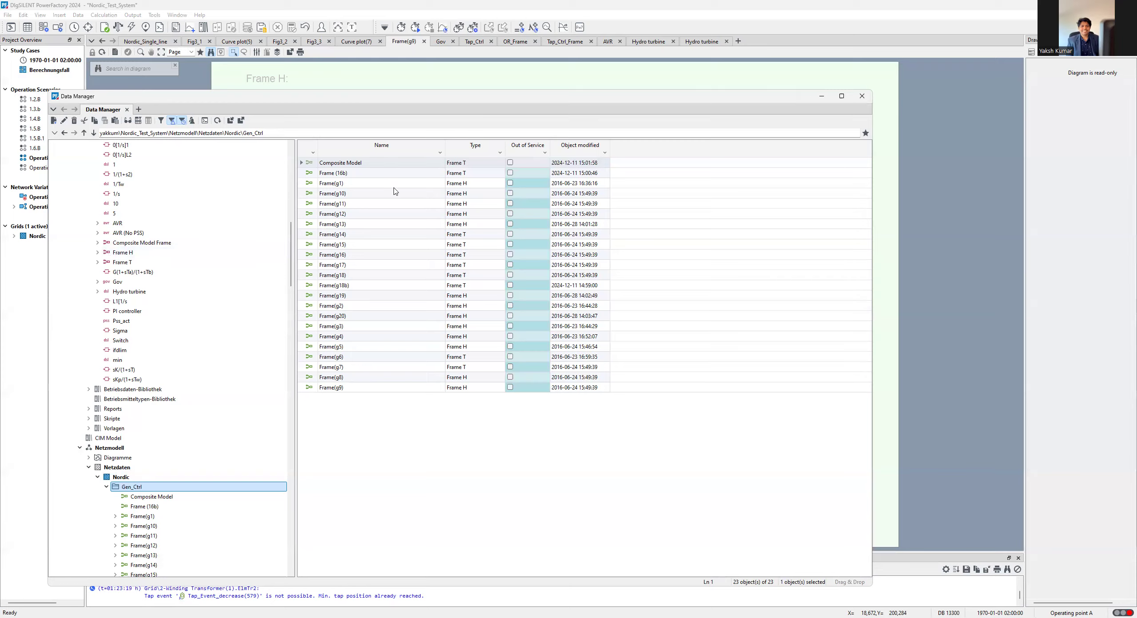
pyautogui.click(314, 185)
pyautogui.click(316, 194)
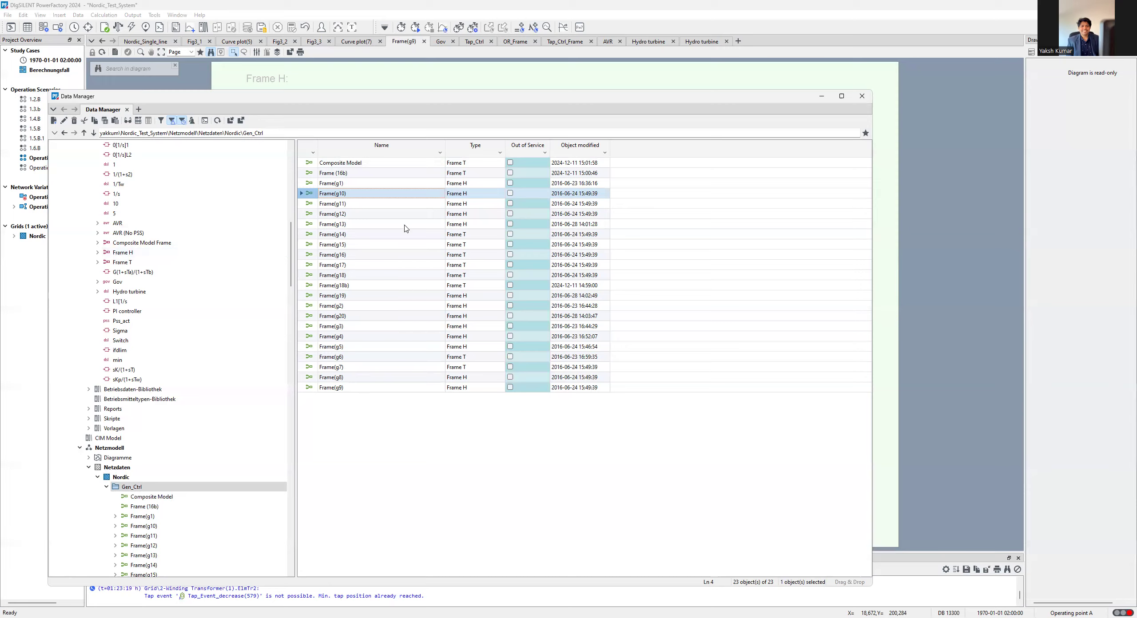
pyautogui.click(307, 236)
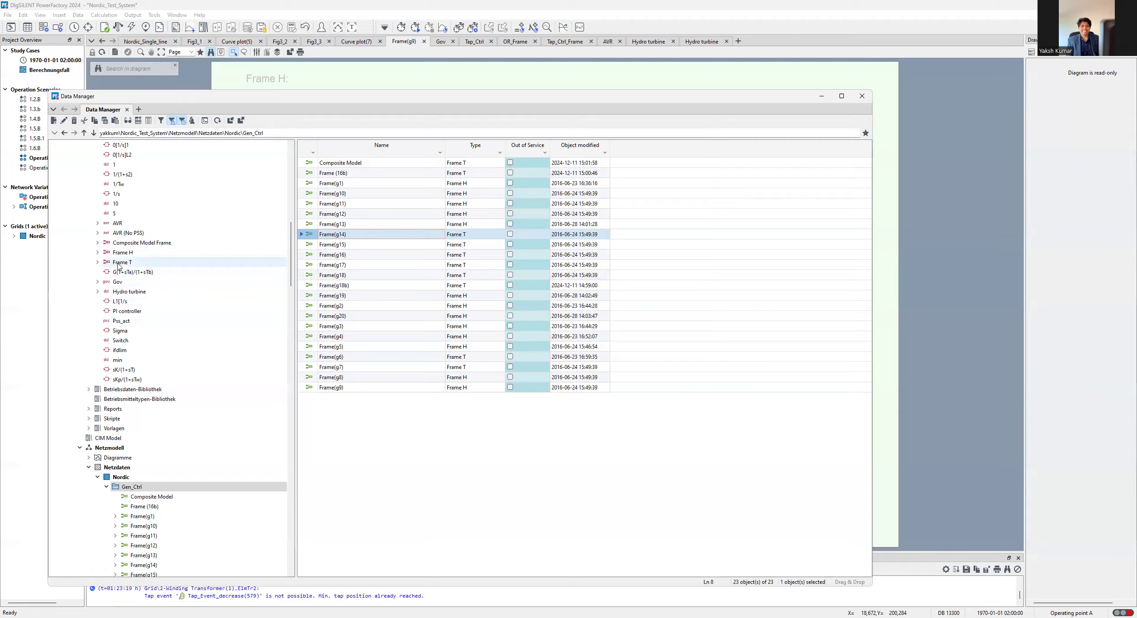
# - In the DIgSILENT Library, expand Dynamic Models, Synchronous Generator Power Plants and DIgSILENT to show the Governors and Turbines/Engines models
pyautogui.scroll(4, 169, 361)
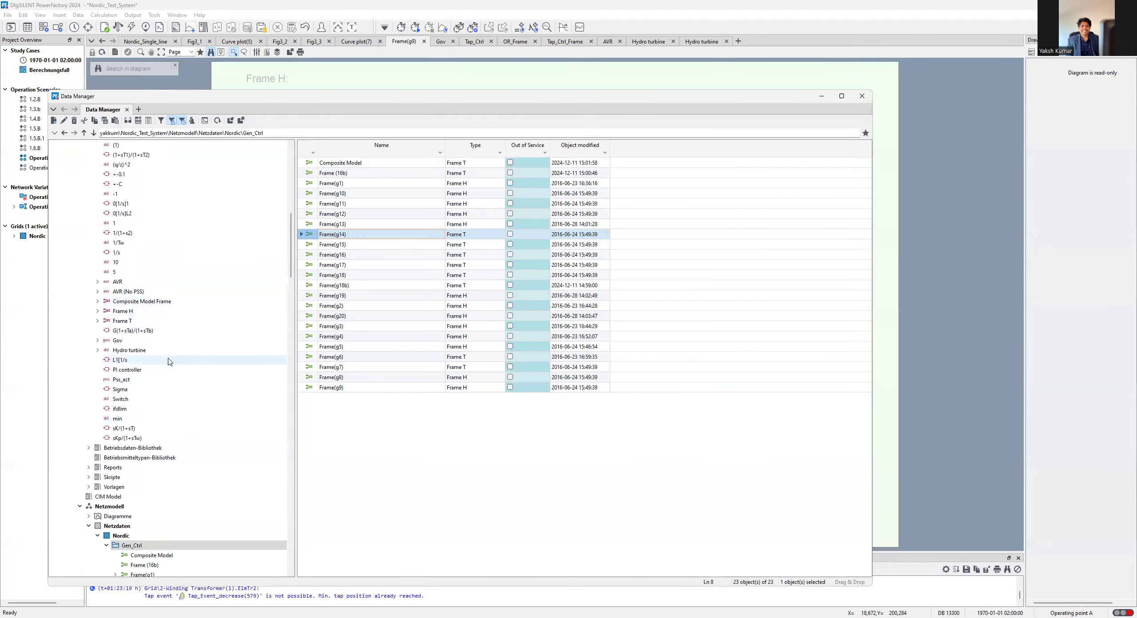
pyautogui.scroll(13, 169, 361)
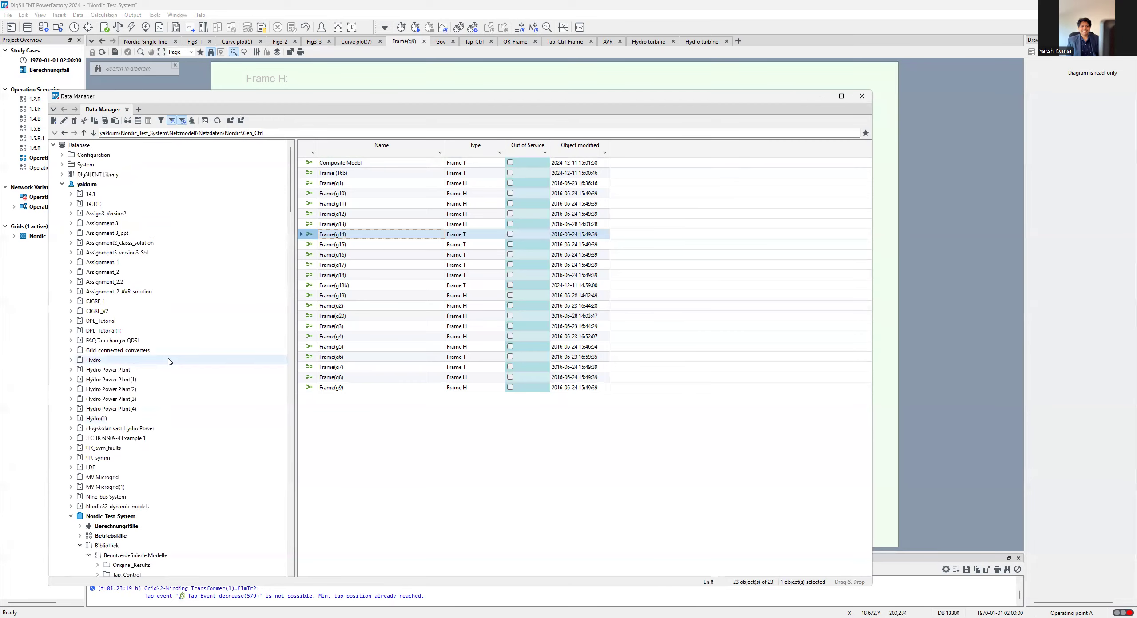
pyautogui.click(62, 175)
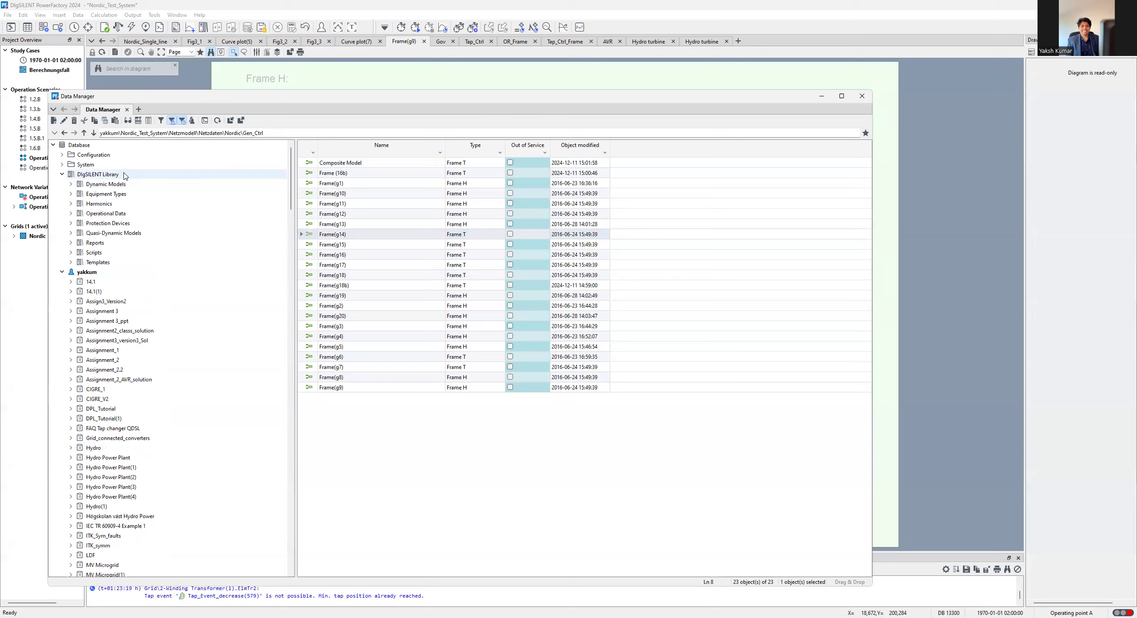
pyautogui.click(71, 184)
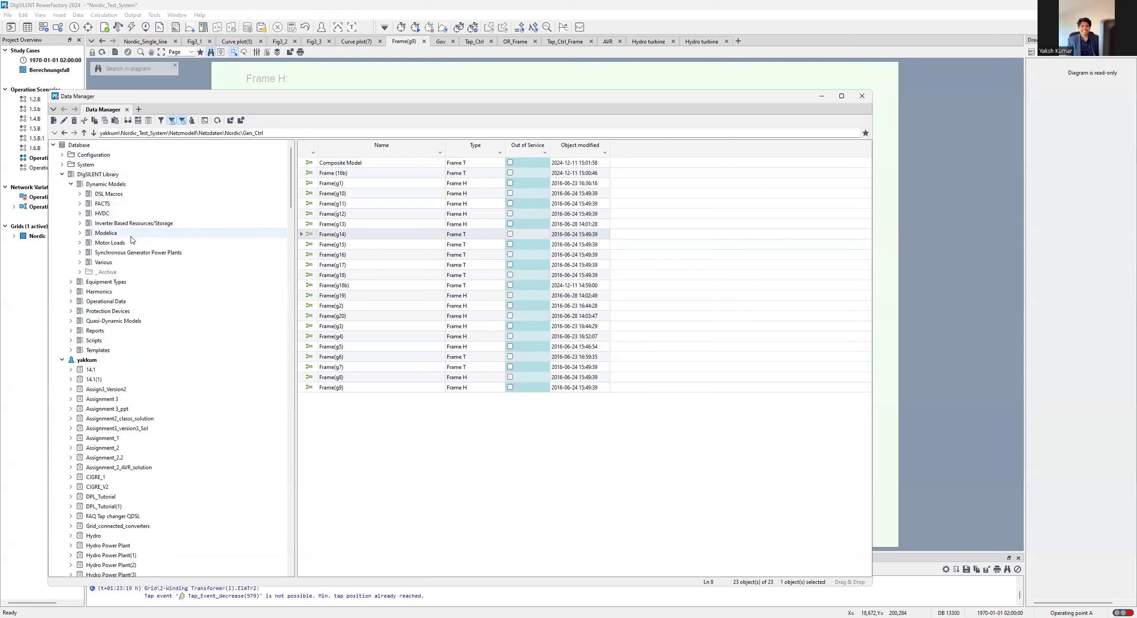
pyautogui.click(80, 254)
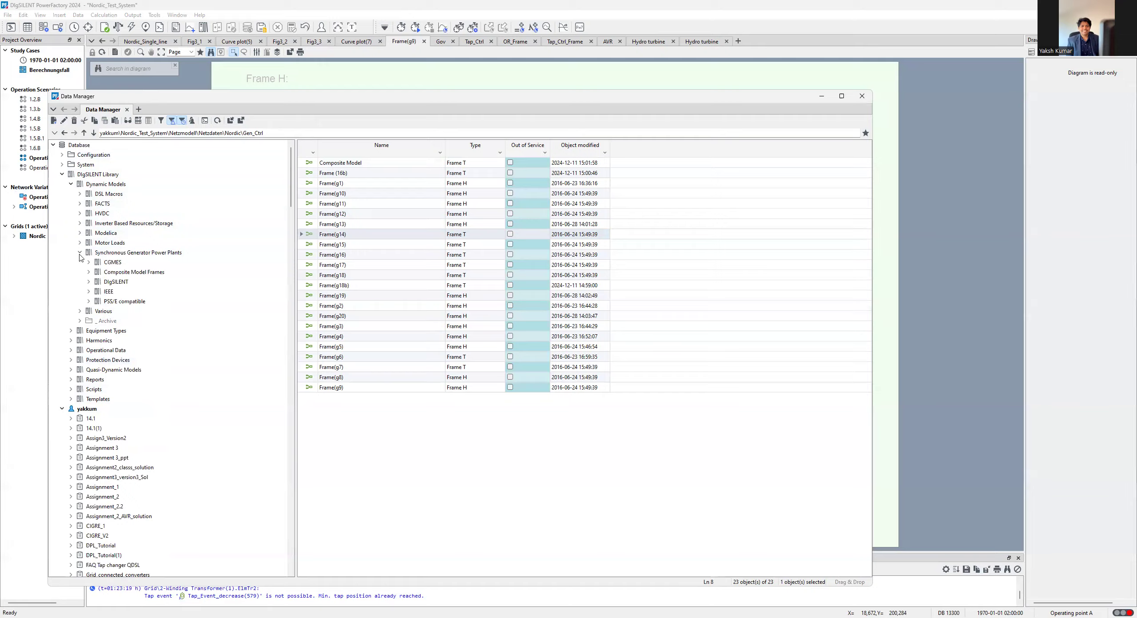
pyautogui.click(89, 282)
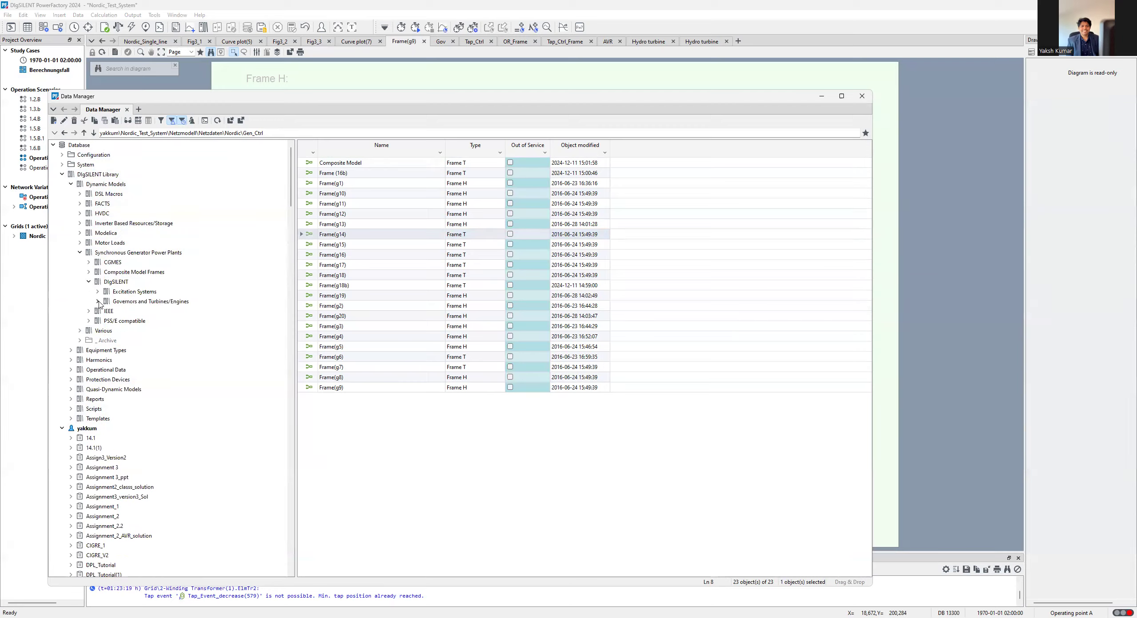
pyautogui.click(98, 302)
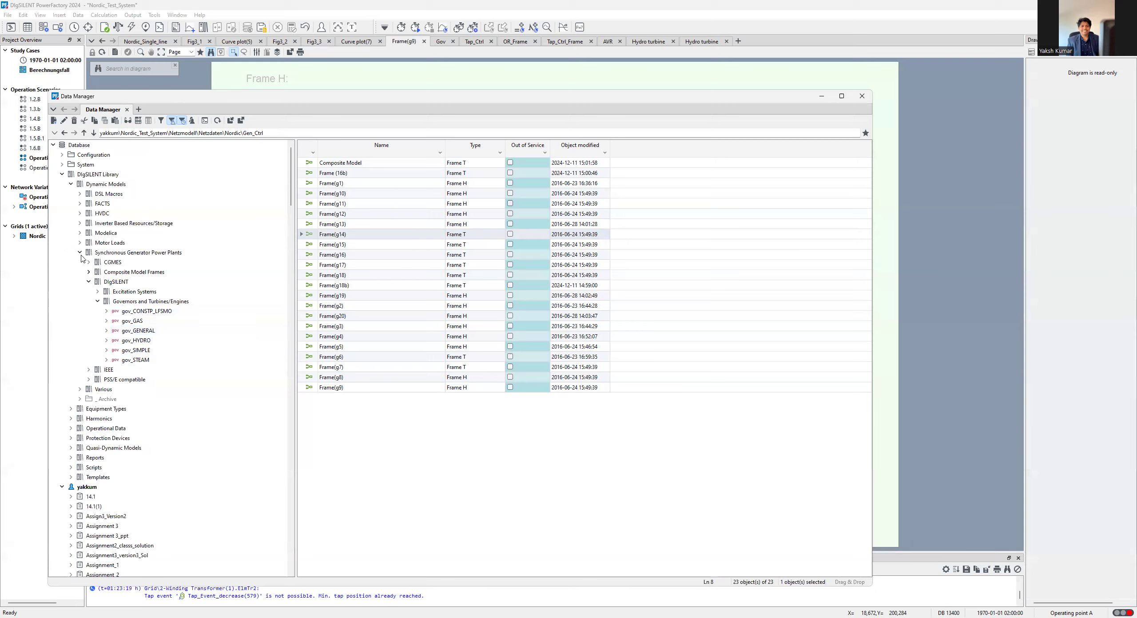
# - Filter the new-object types by "comp" to locate Composite Model, and close the dialog without creating an object
pyautogui.scroll(-13, 134, 324)
pyautogui.scroll(-3, 148, 315)
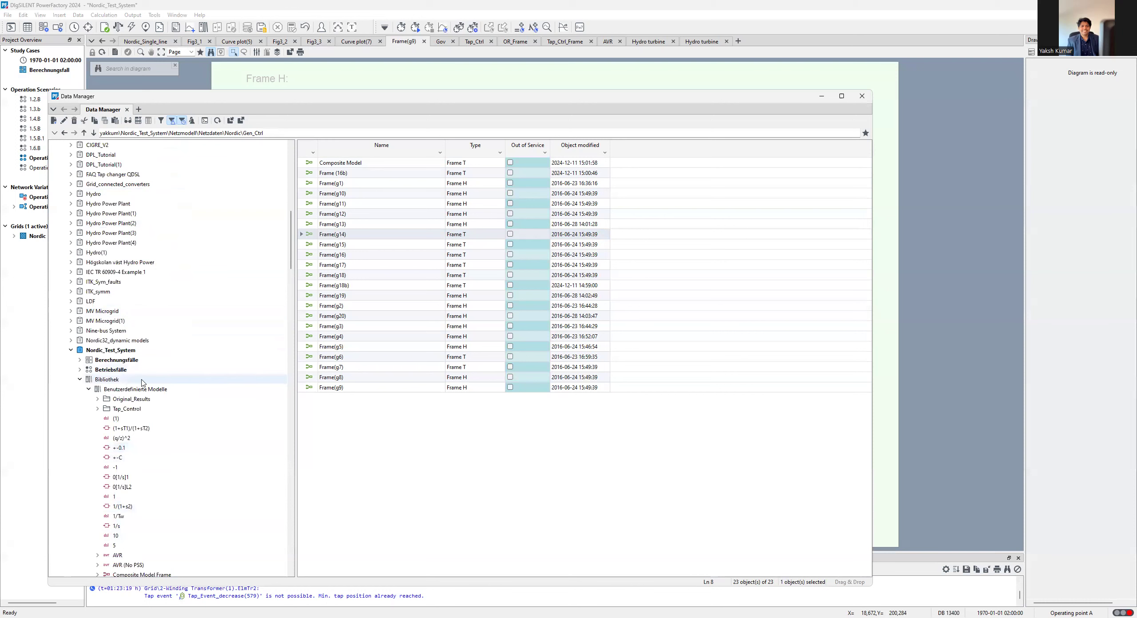
pyautogui.scroll(5, 120, 527)
pyautogui.scroll(7, 120, 528)
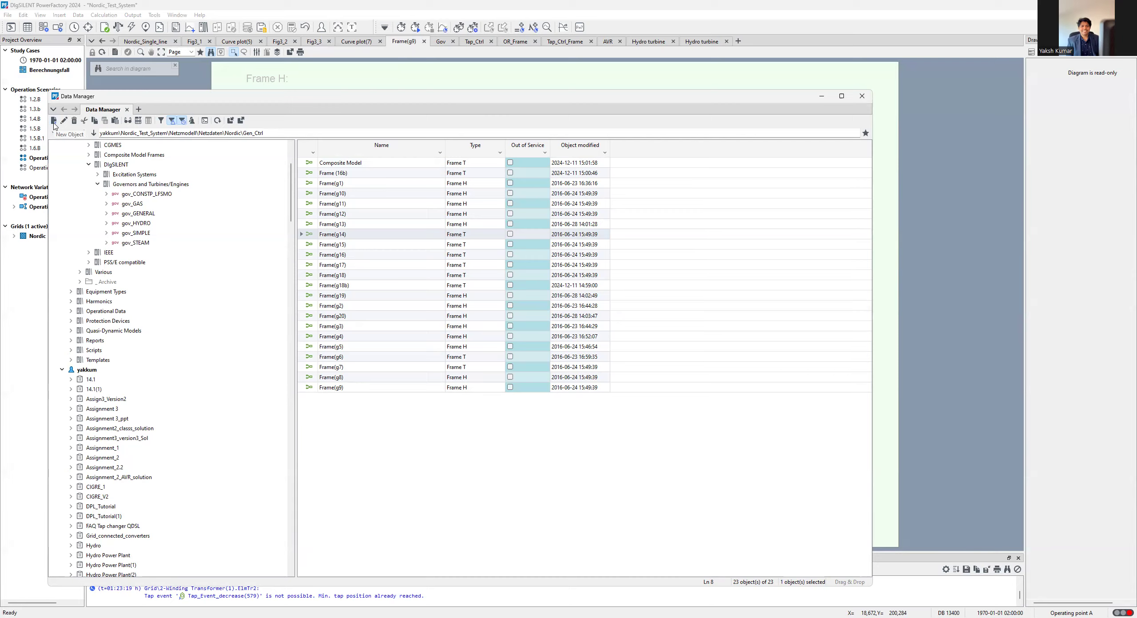
pyautogui.scroll(-4, 426, 336)
pyautogui.scroll(-5, 429, 404)
pyautogui.click(439, 263)
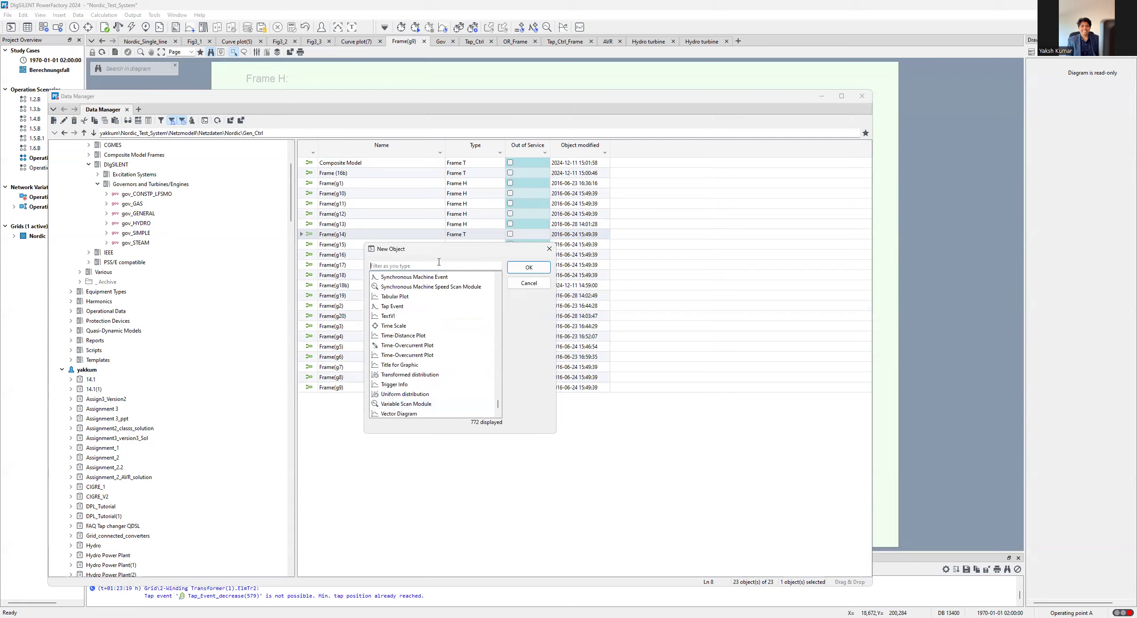
pyautogui.write('como')
pyautogui.press('BackSpace')
pyautogui.write('p')
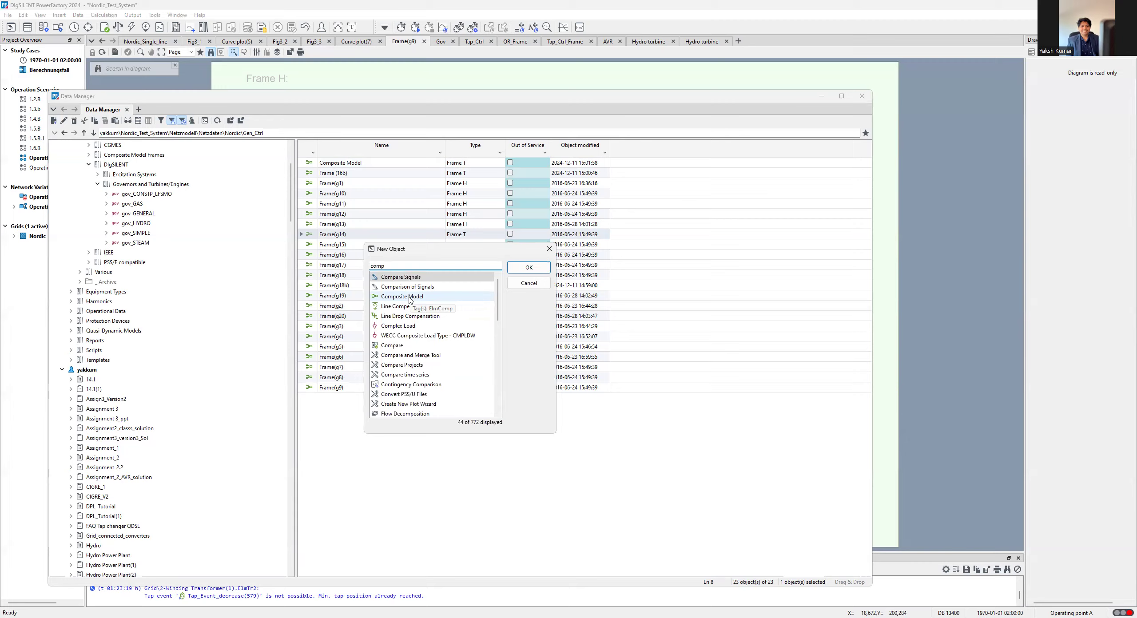
pyautogui.click(551, 248)
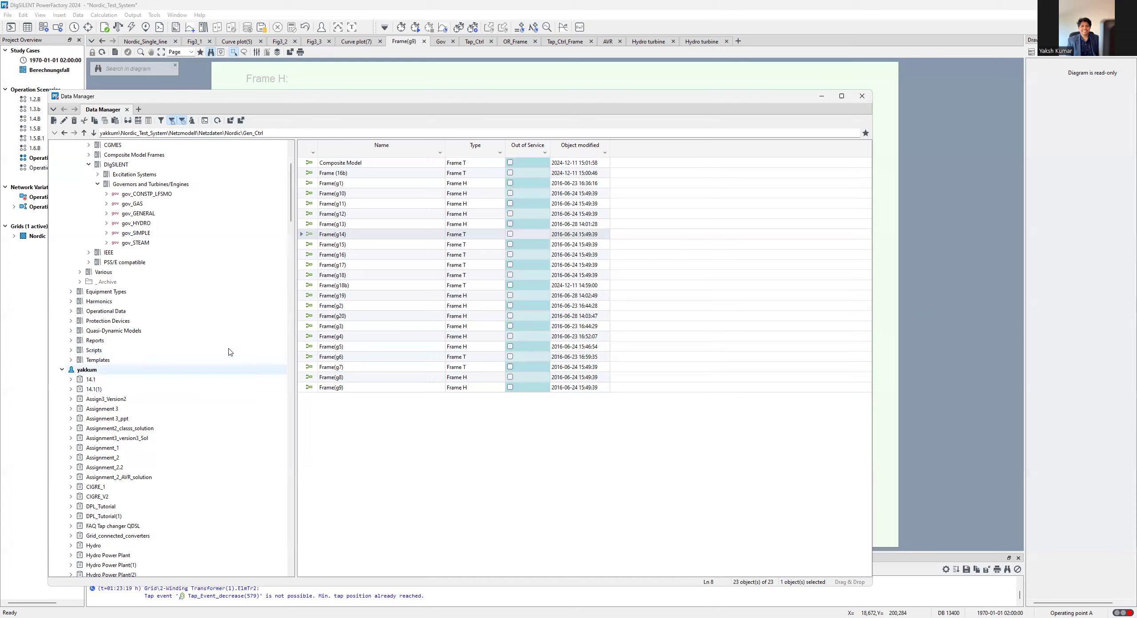
# - Display the composite models in the Nordic grid's Tap_Ctrl folder
pyautogui.scroll(-10, 177, 418)
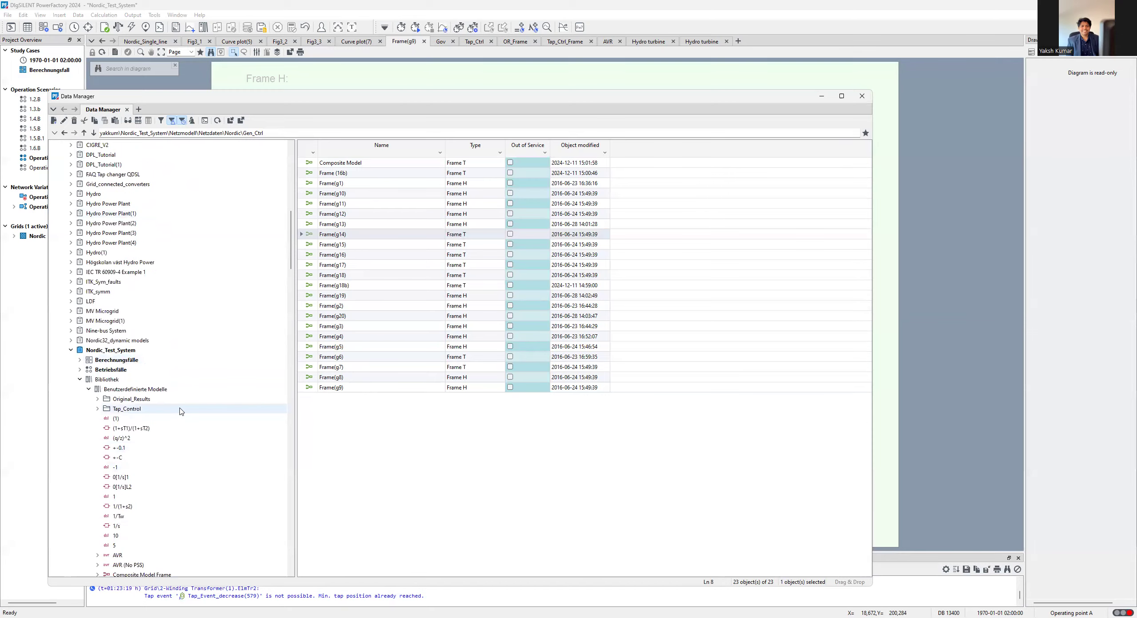
pyautogui.scroll(-15, 180, 412)
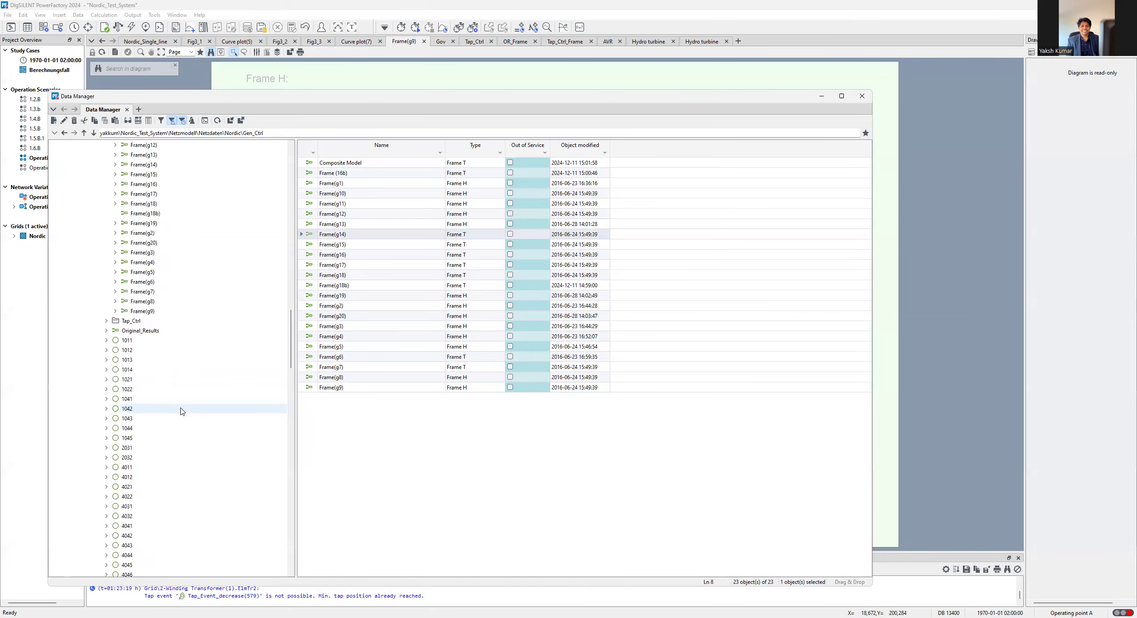
pyautogui.click(127, 321)
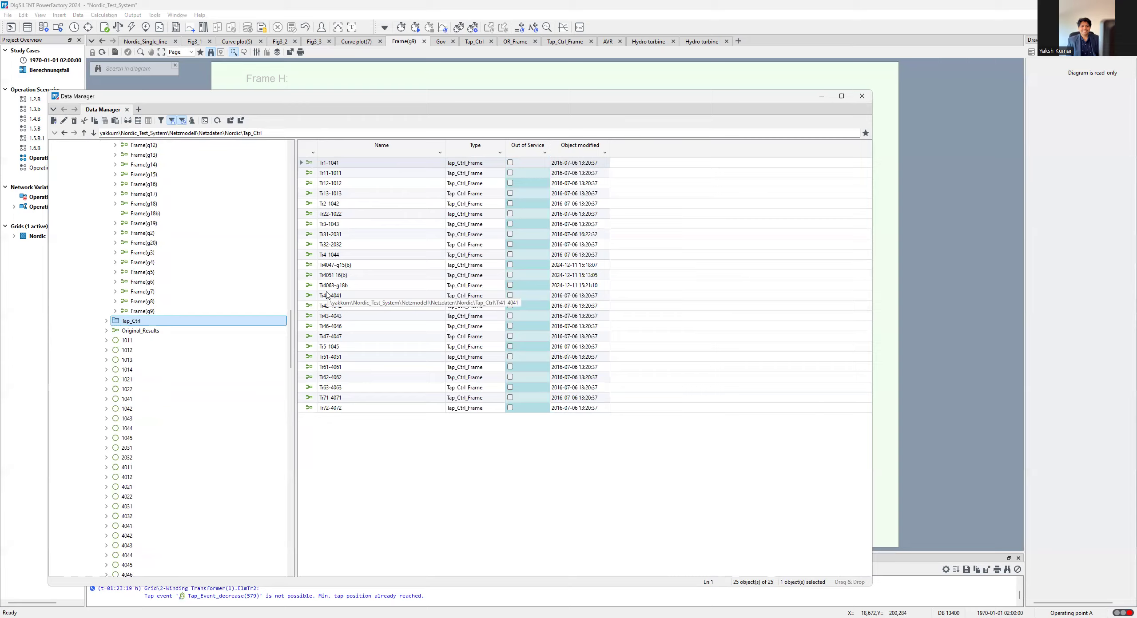
pyautogui.scroll(-15, 245, 354)
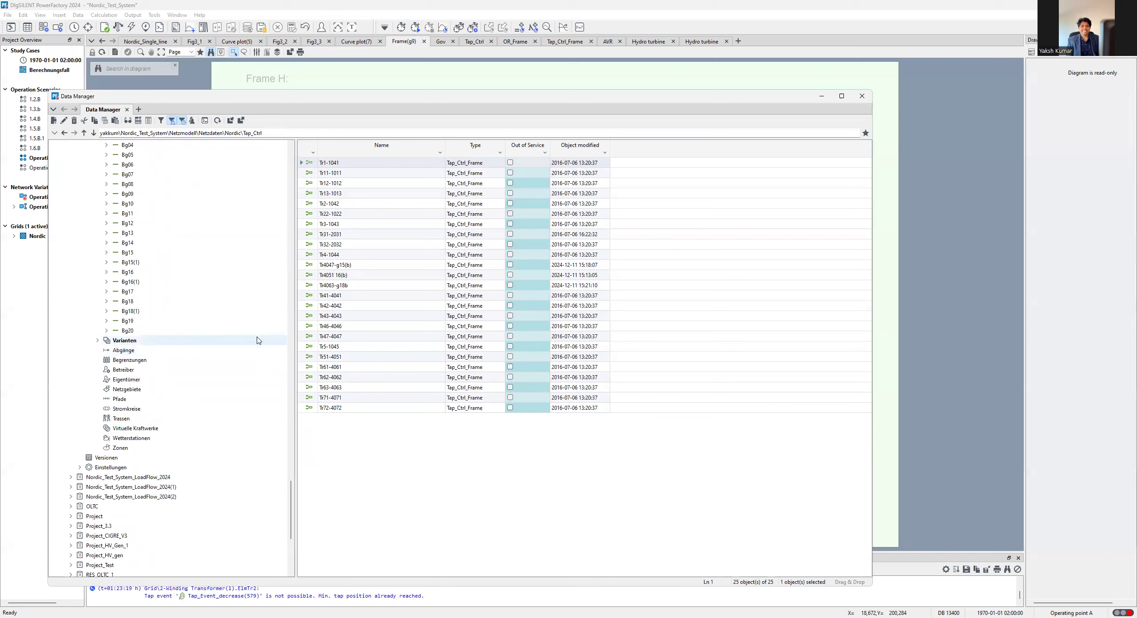
# - Collapse and reopen the Nordic grid in the tree, and look through its elements and folders
pyautogui.scroll(12, 120, 344)
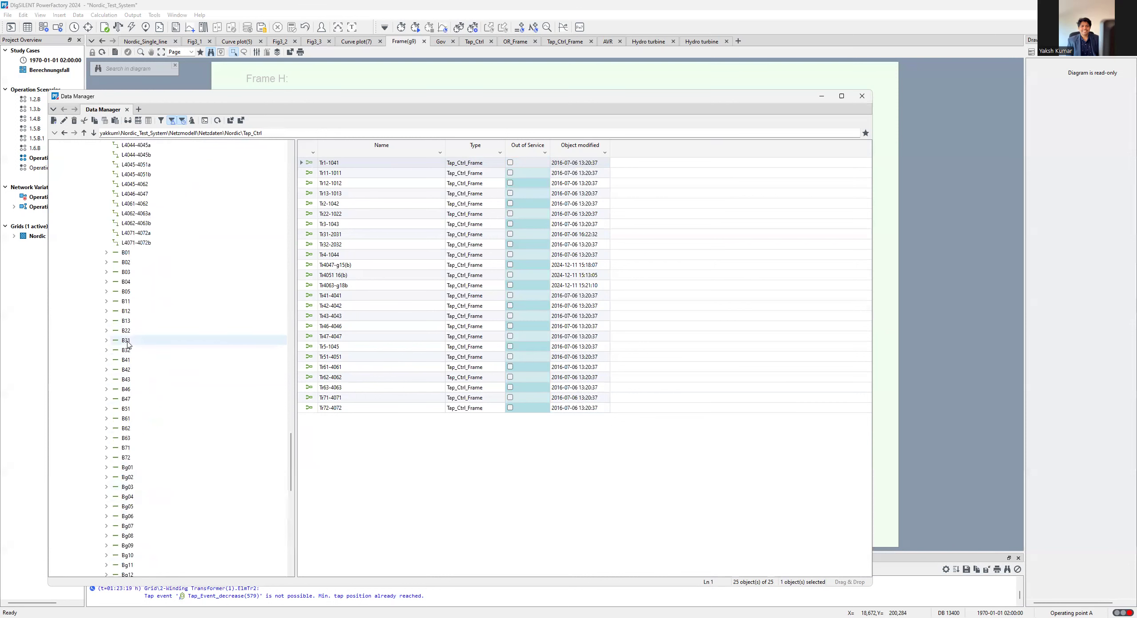
pyautogui.scroll(13, 135, 338)
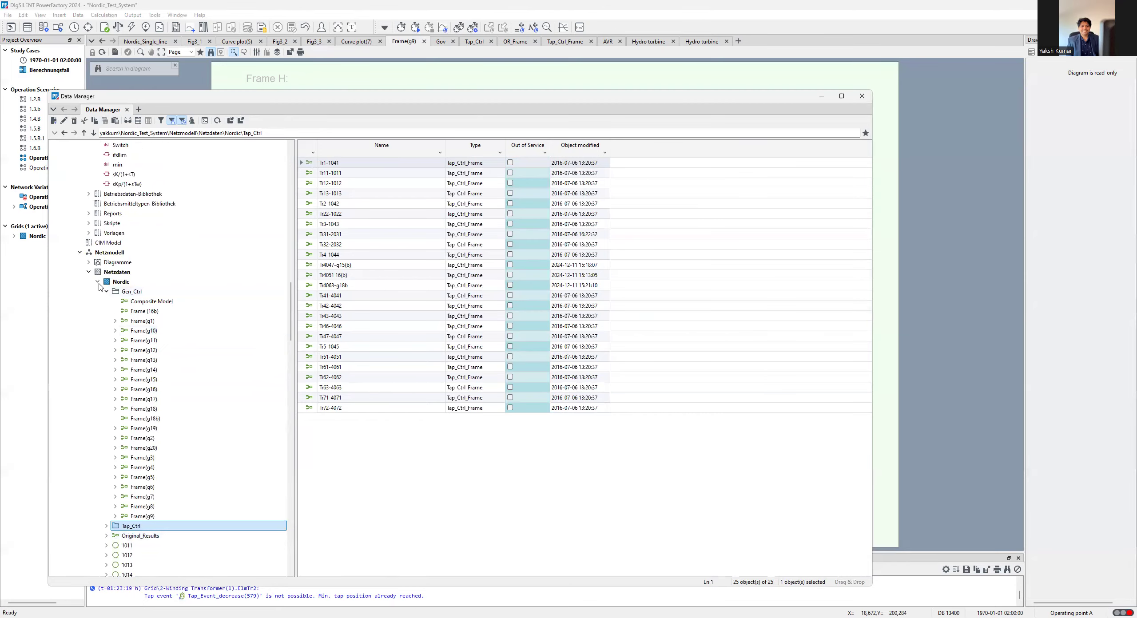
pyautogui.click(97, 282)
pyautogui.click(97, 282)
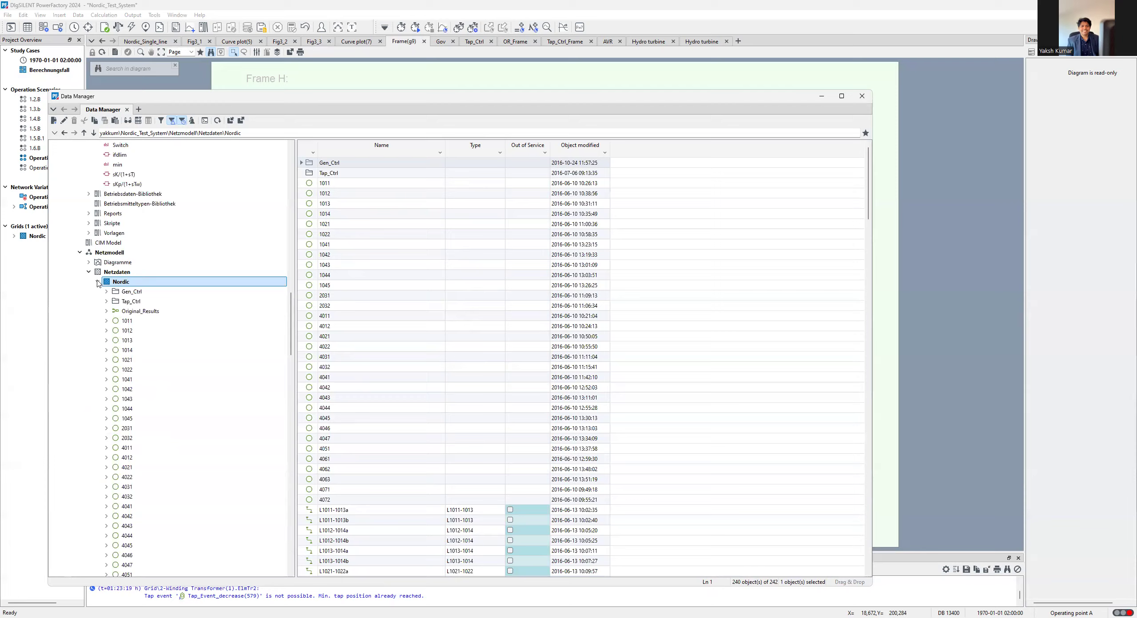
pyautogui.scroll(-20, 107, 287)
pyautogui.scroll(-16, 111, 291)
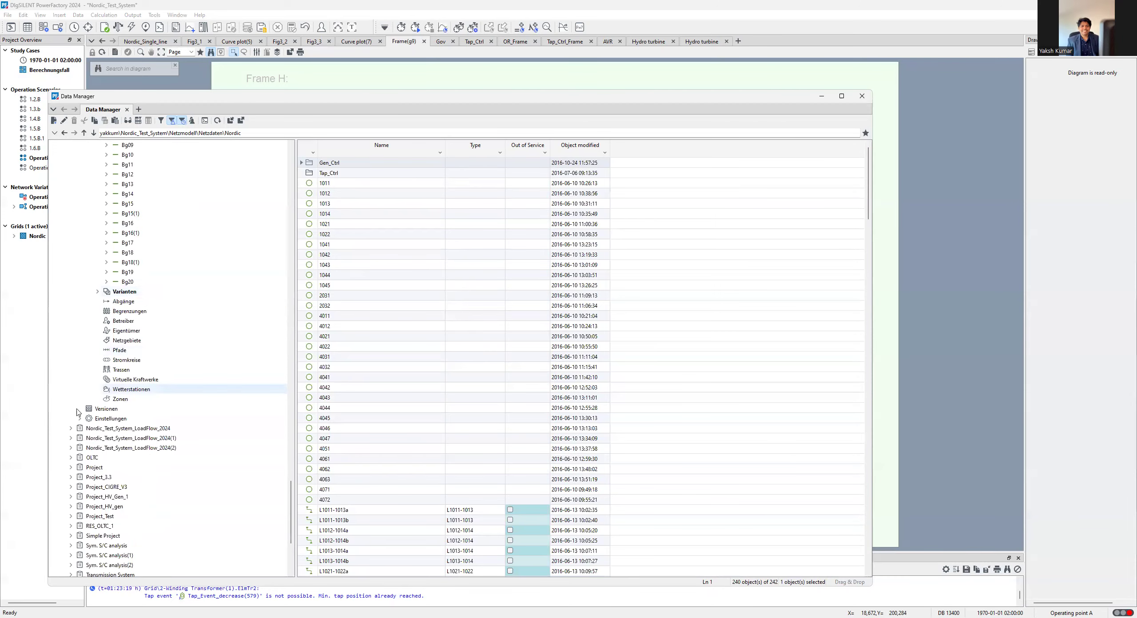
pyautogui.scroll(20, 112, 379)
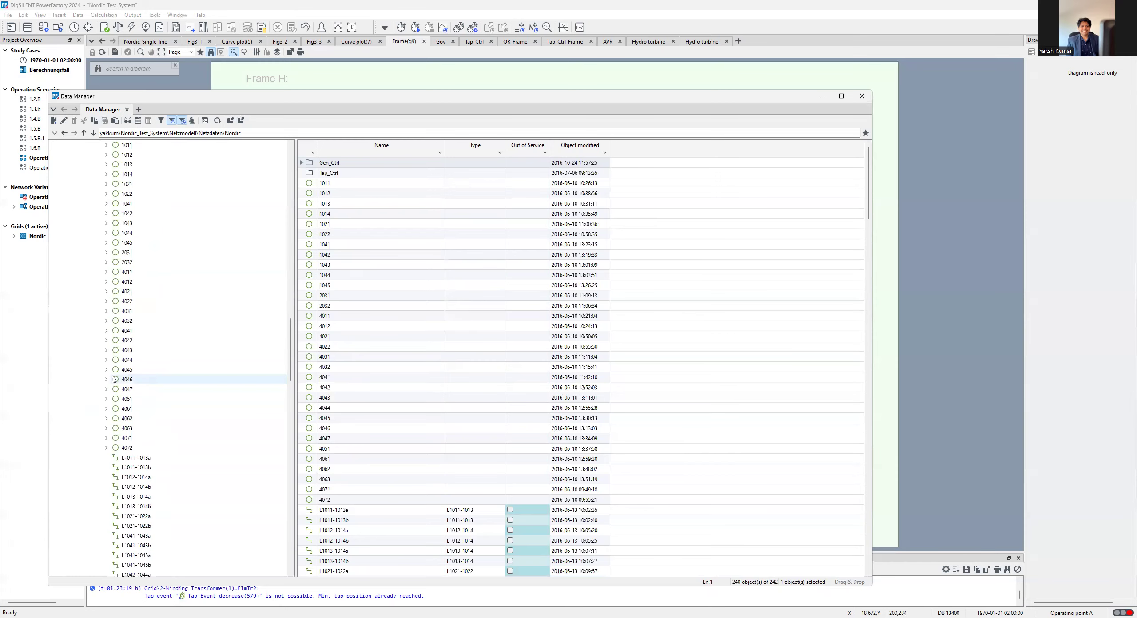
pyautogui.scroll(7, 112, 378)
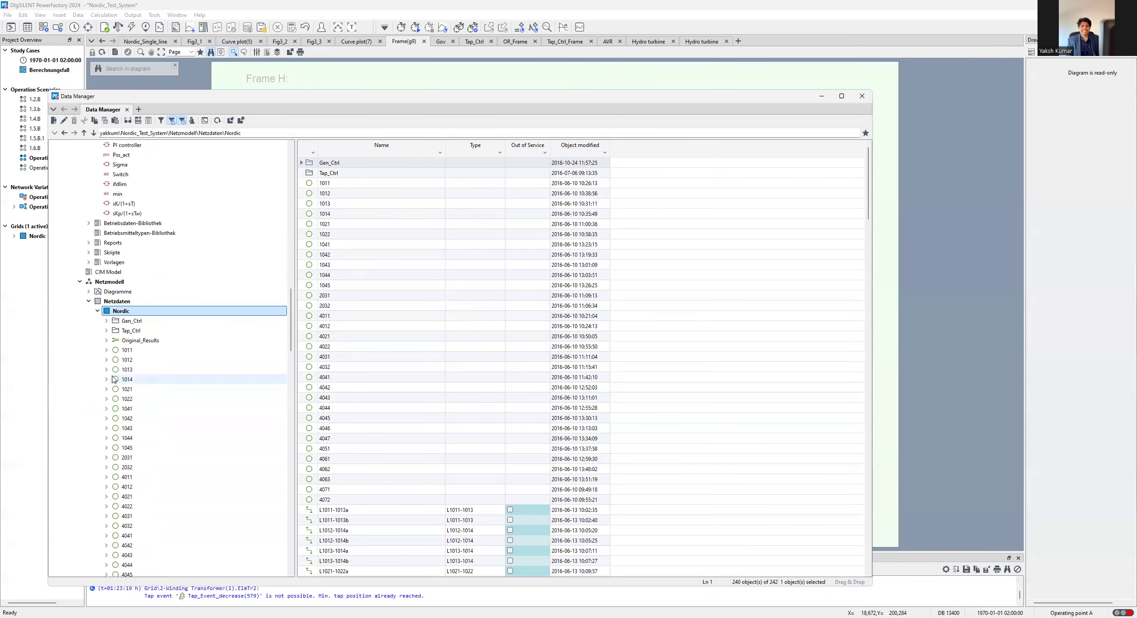
# - Expand Diagramme under Netzmodell to view the stored diagrams, and close the Data Manager
pyautogui.click(88, 291)
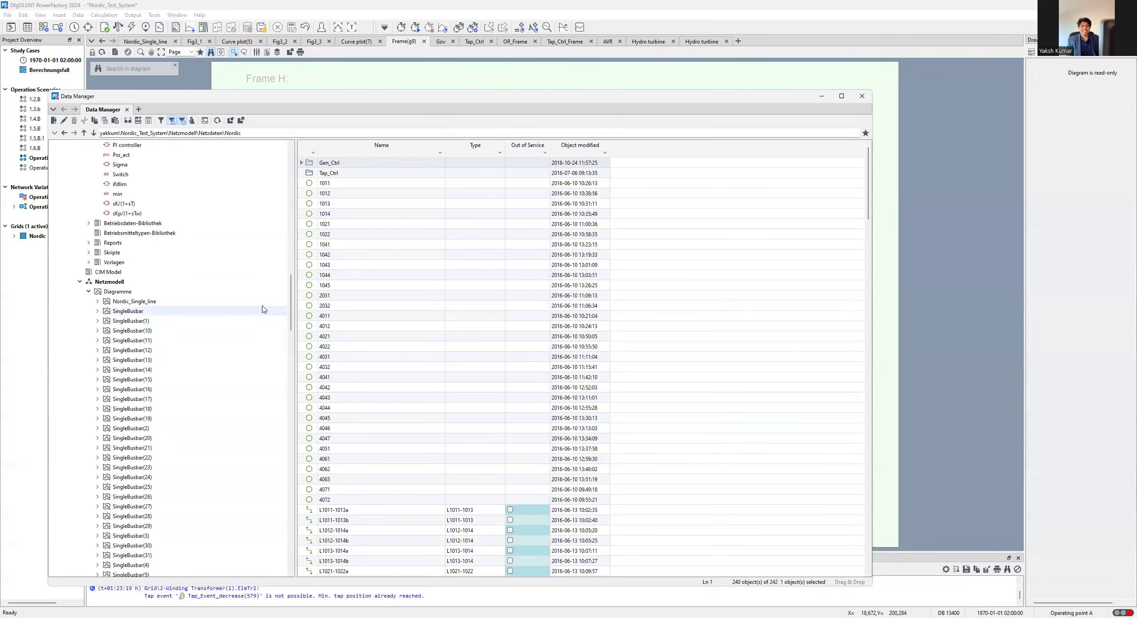
pyautogui.moveTo(292, 284); pyautogui.dragTo(295, 149)
pyautogui.click(864, 99)
# - Expand the Nordic grid in the project overview, view the Gen_Ctrl folder's contents, and close its dialog without changes
pyautogui.click(13, 237)
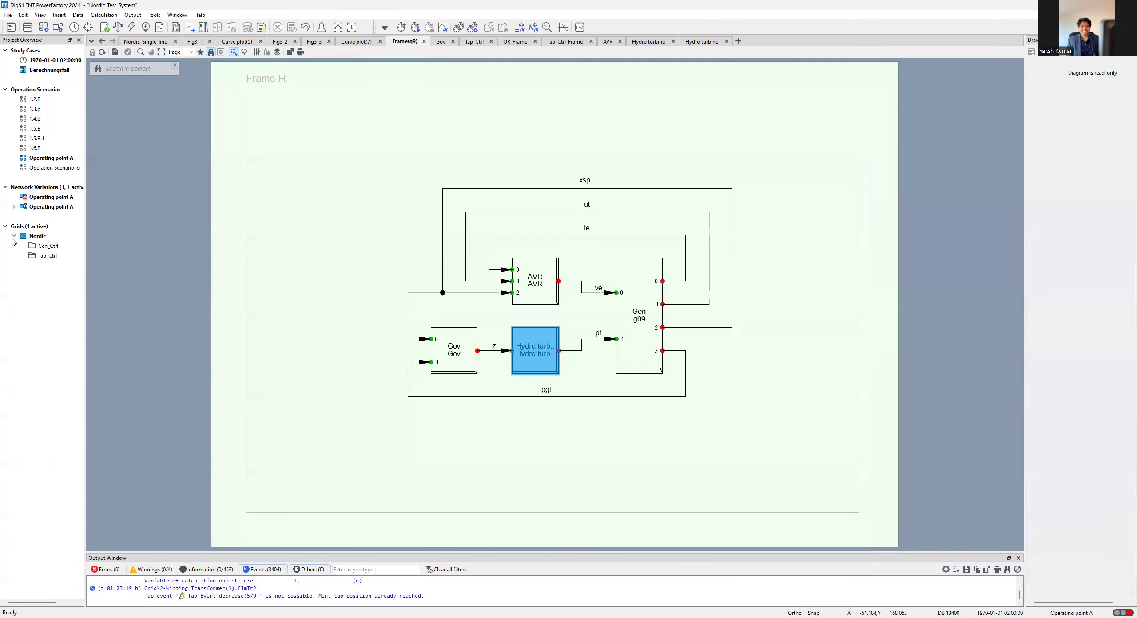
pyautogui.doubleClick(42, 247)
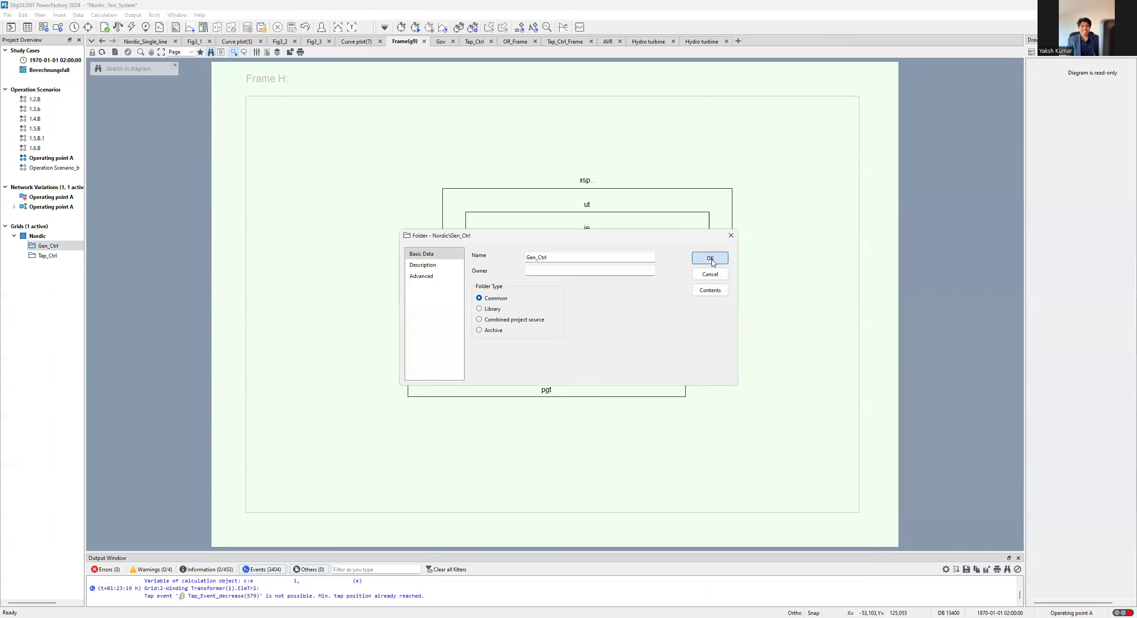
pyautogui.click(710, 259)
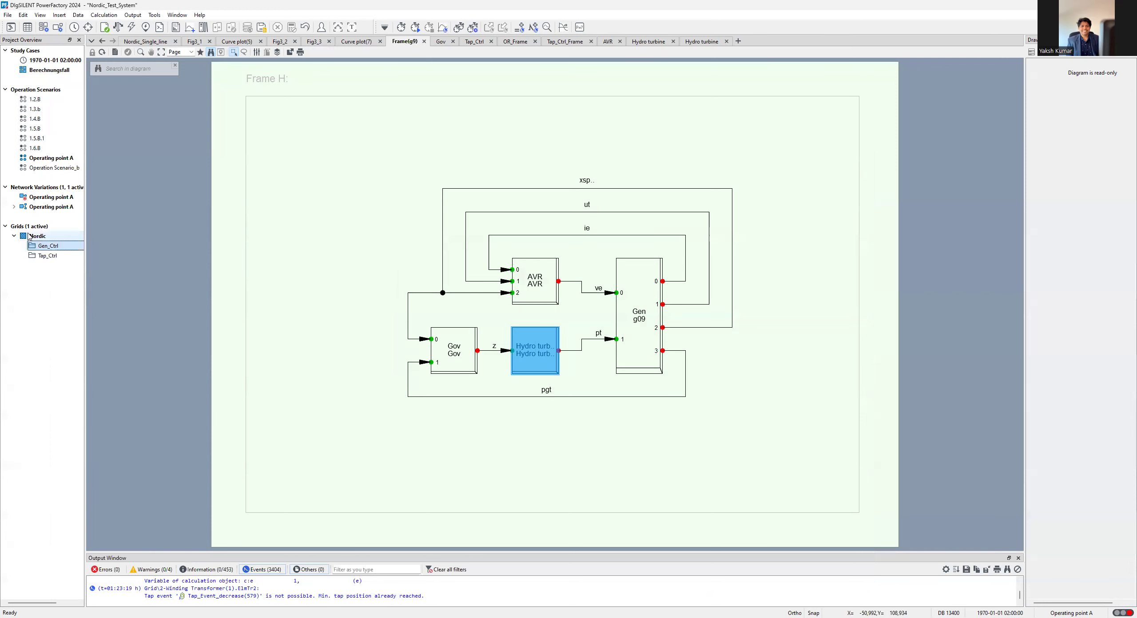
pyautogui.click(710, 292)
pyautogui.click(864, 102)
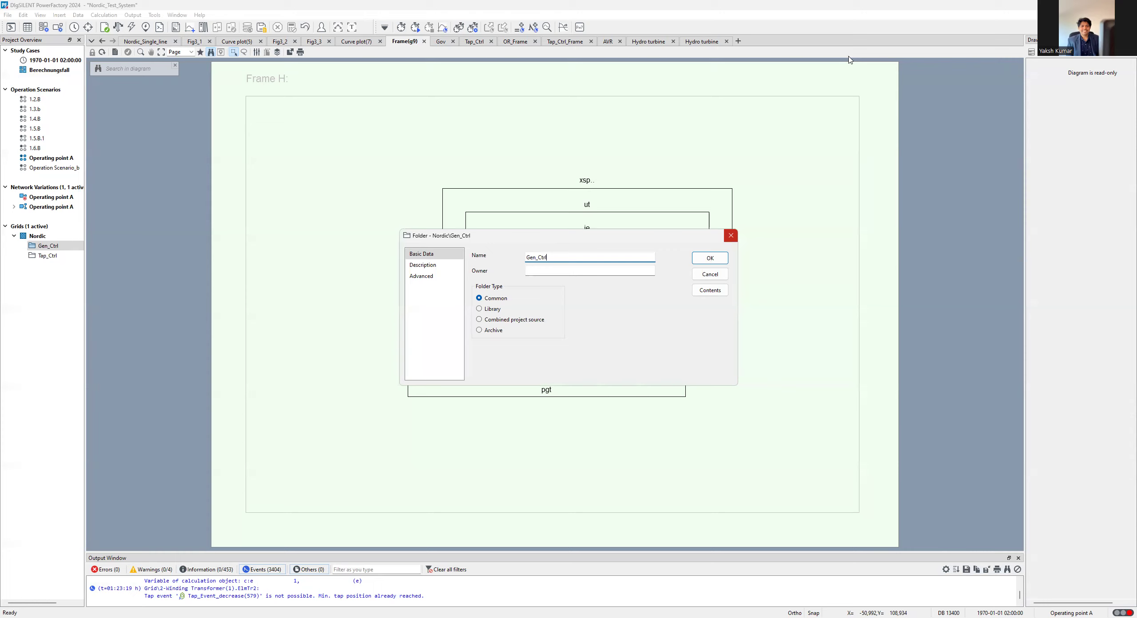
pyautogui.press('Return')
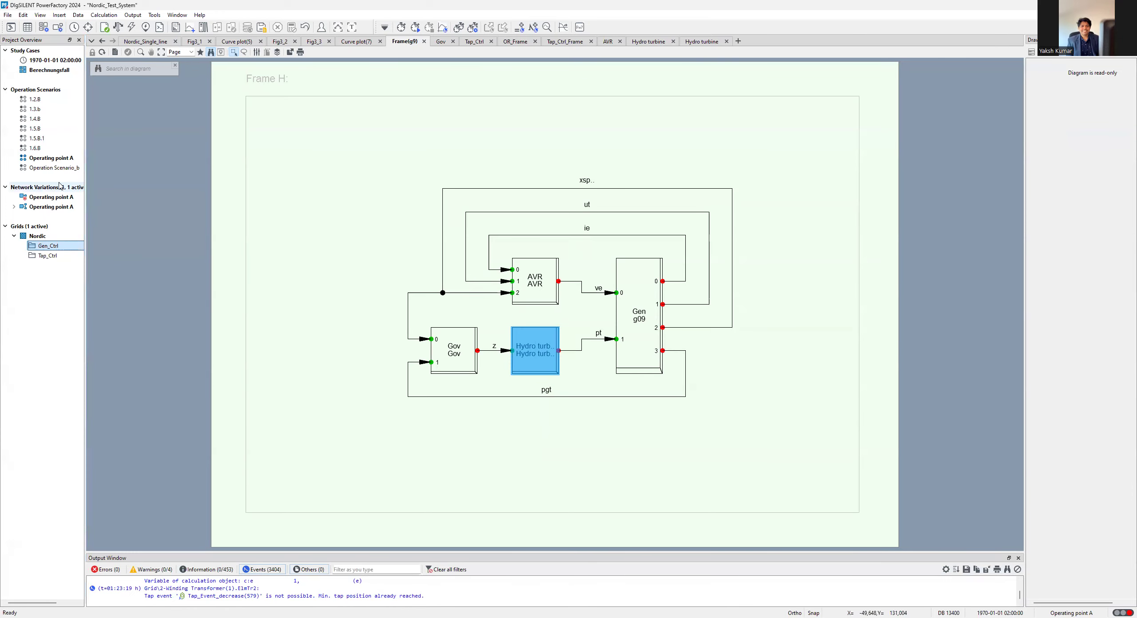
# - Activate the project Nordic32_dynamic models and disable the freeze mode of its empty Grid diagram
pyautogui.click(8, 15)
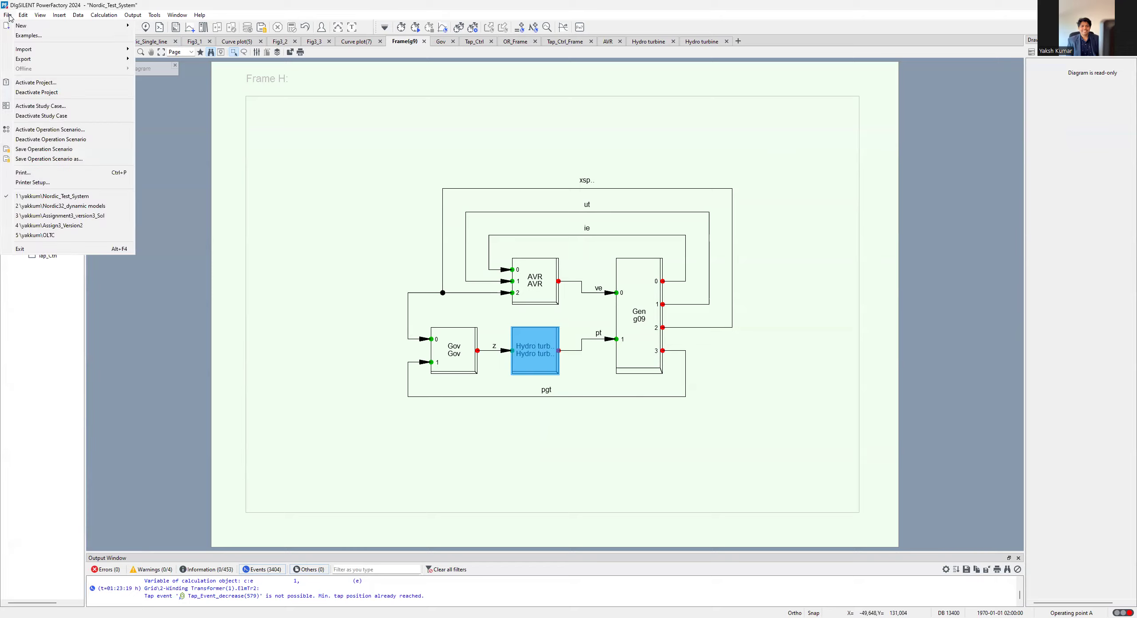
pyautogui.click(106, 207)
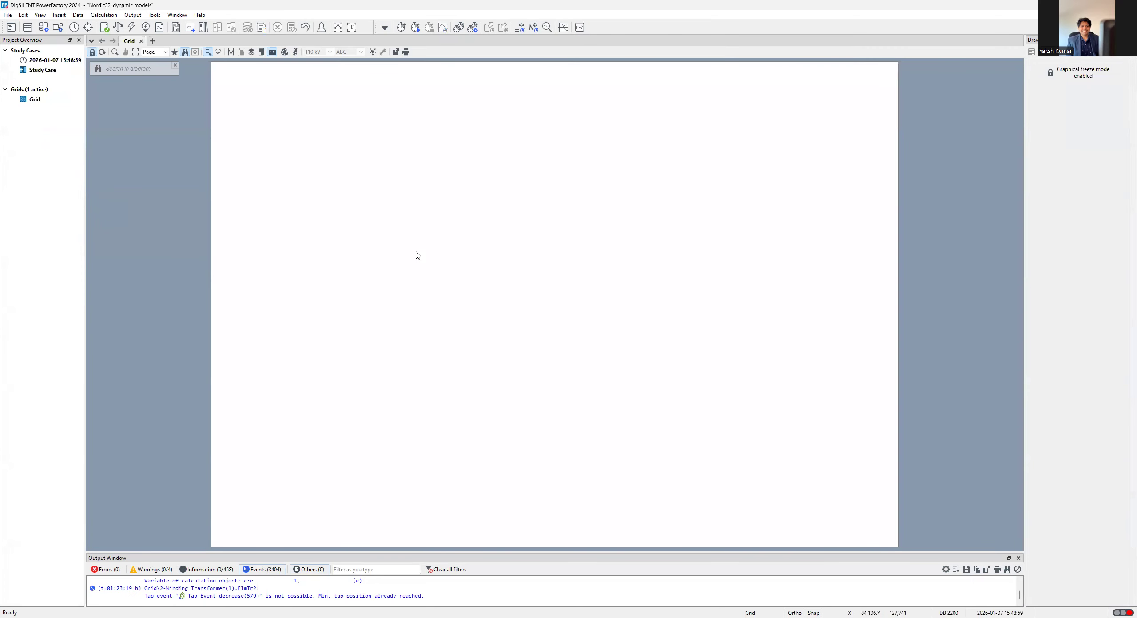
pyautogui.click(1051, 74)
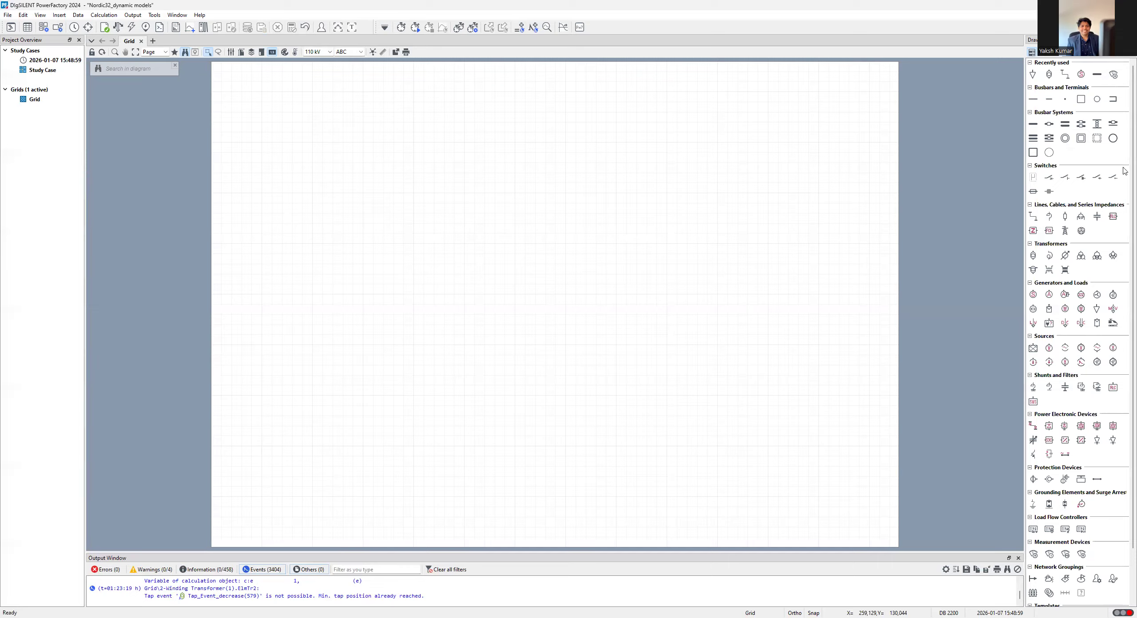
# - Place two single busbar systems in the Grid diagram, one below the other
pyautogui.click(1033, 124)
pyautogui.click(514, 156)
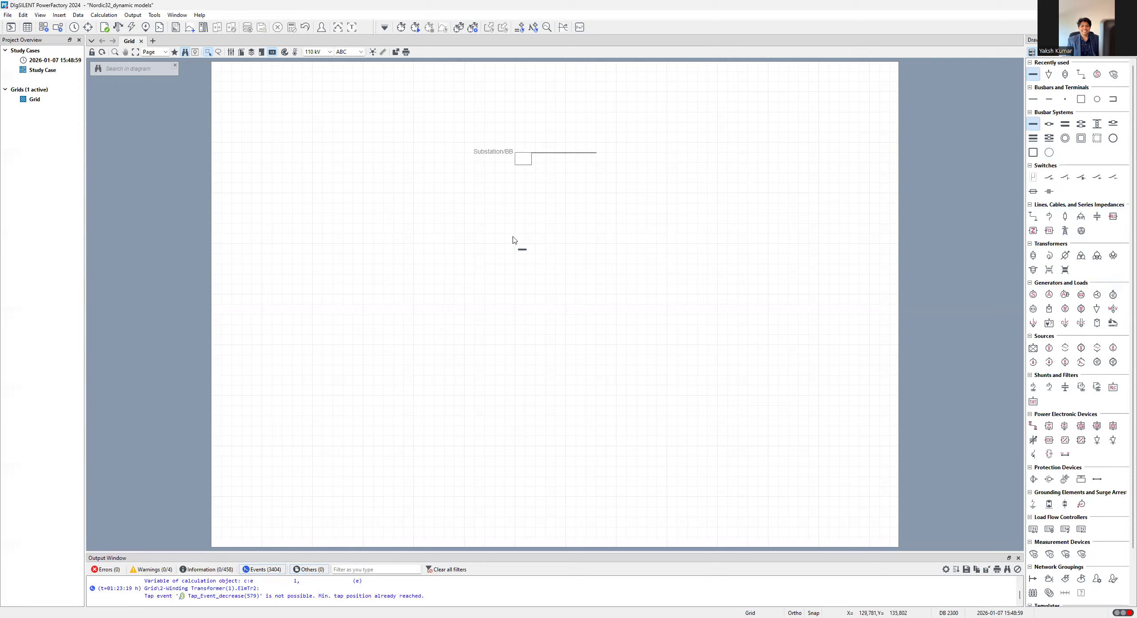
pyautogui.click(516, 248)
pyautogui.press('Escape')
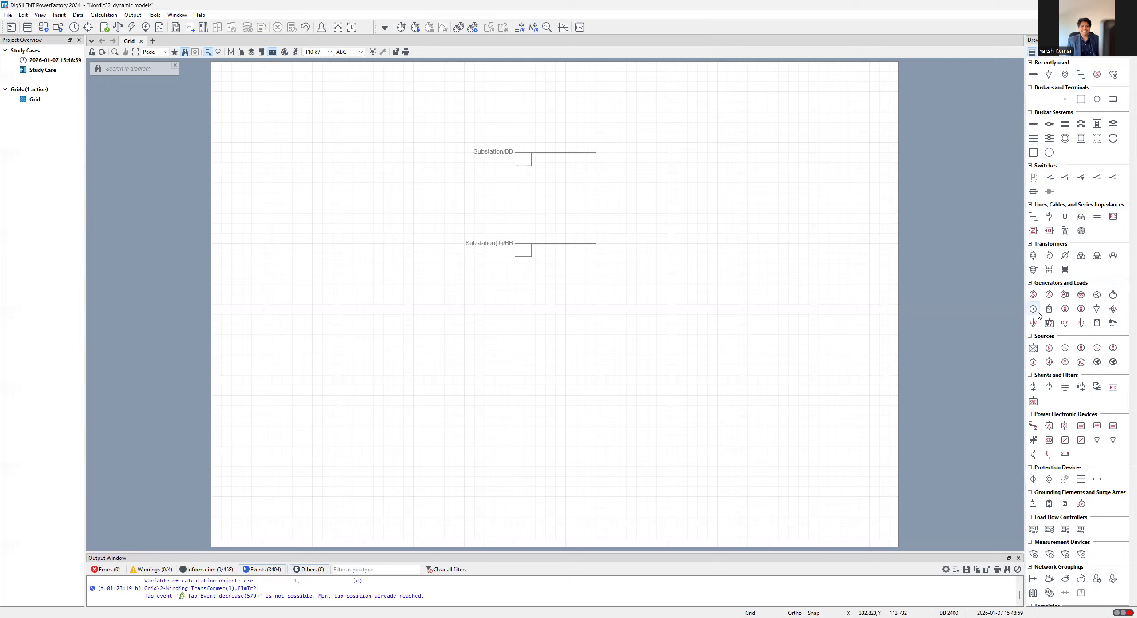
# - Connect a synchronous machine to bay 1 of the upper busbar and flip it at the node so it sits above the busbar
pyautogui.click(1033, 295)
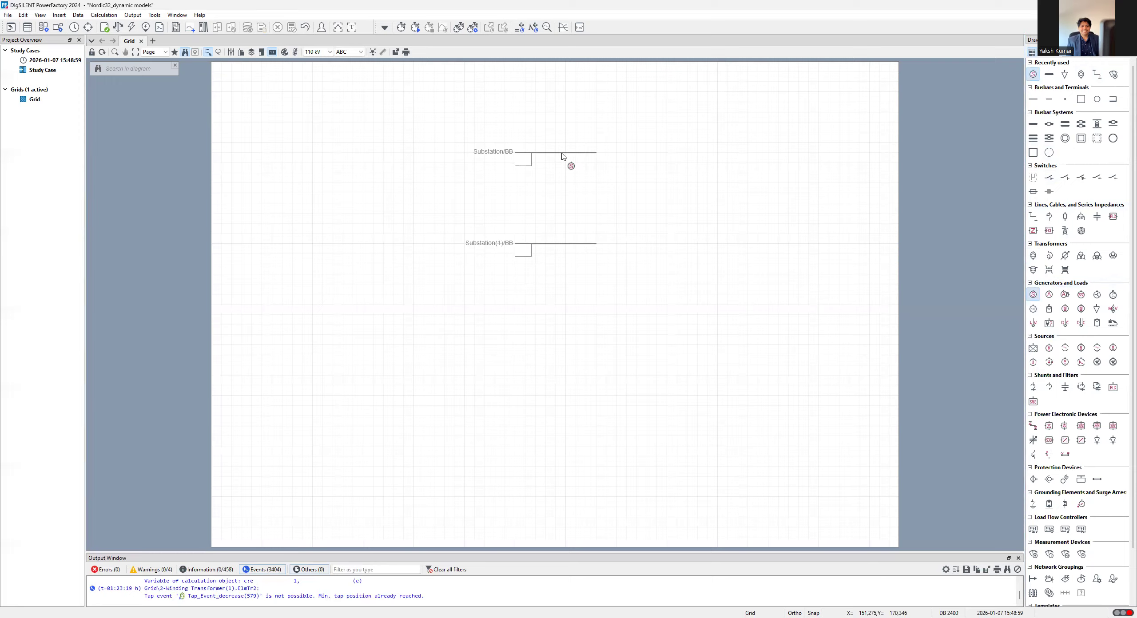
pyautogui.click(563, 153)
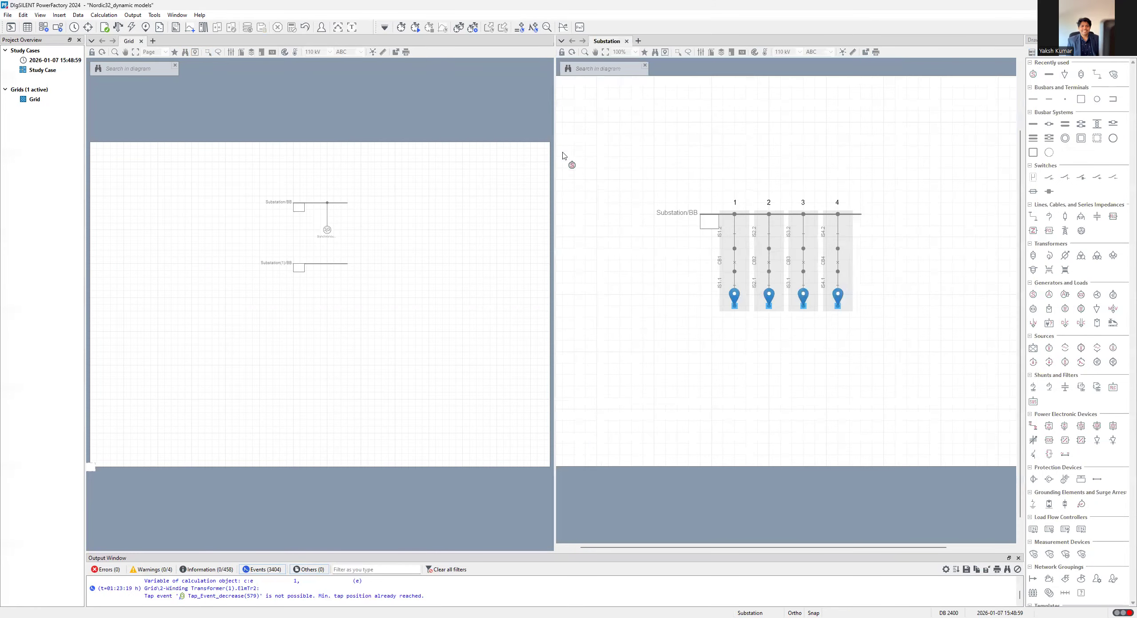
pyautogui.click(736, 309)
pyautogui.press('Escape')
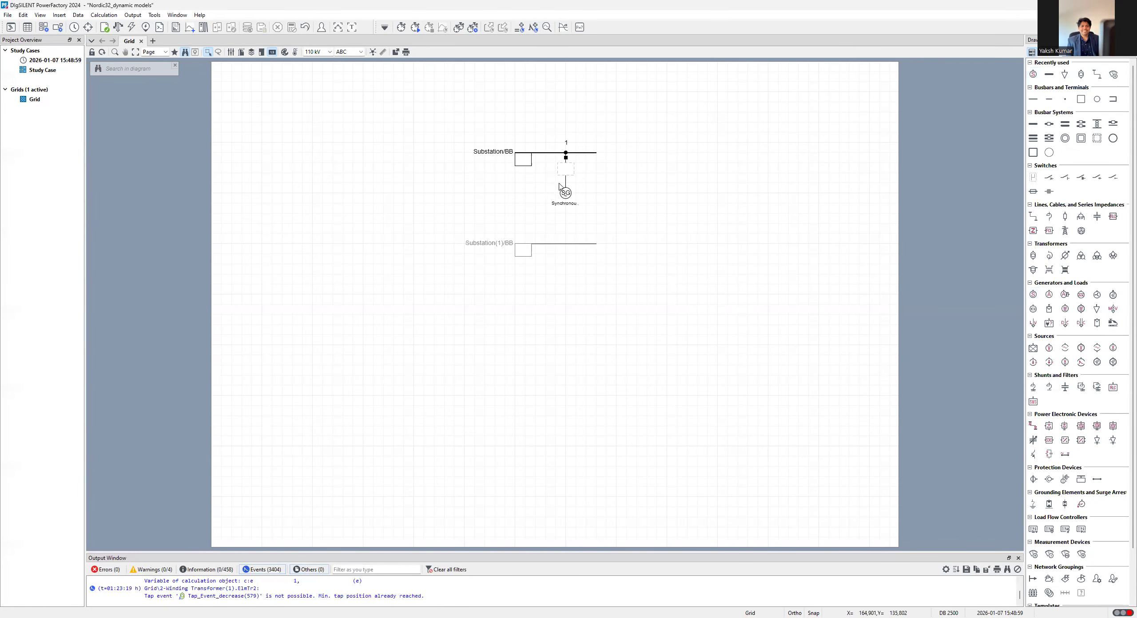
pyautogui.rightClick(569, 198)
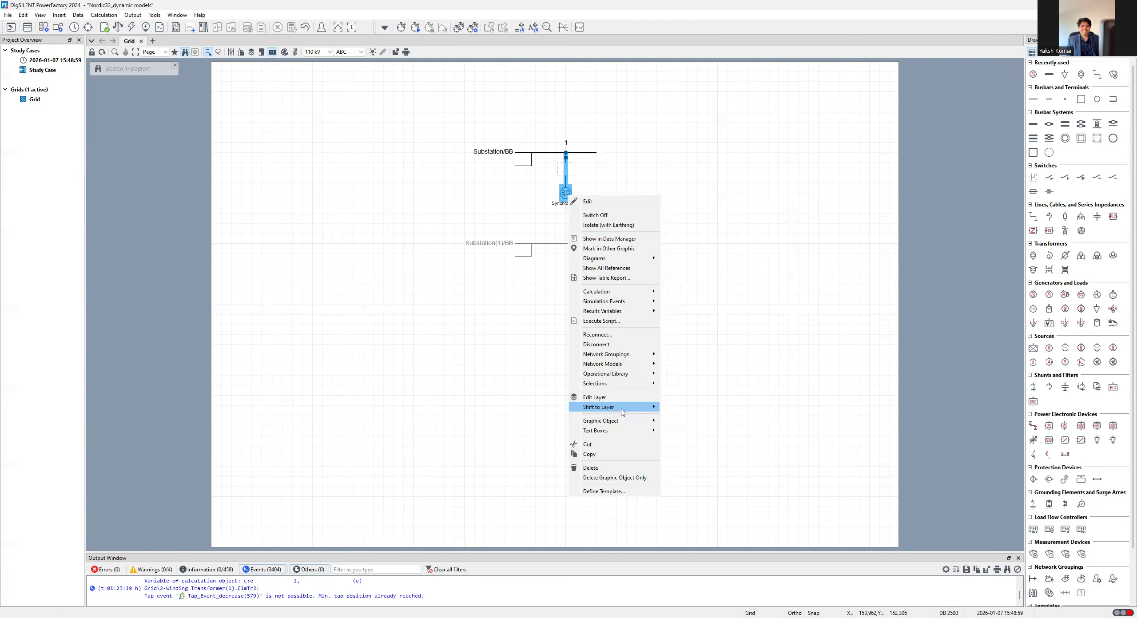
pyautogui.moveTo(620, 413)
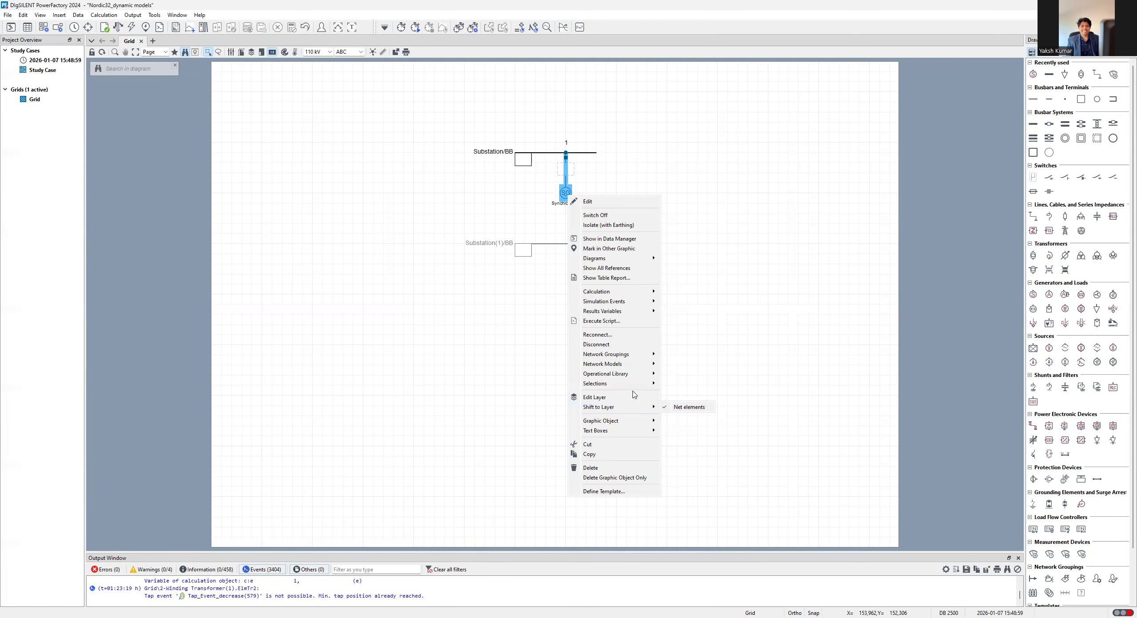
pyautogui.moveTo(650, 428)
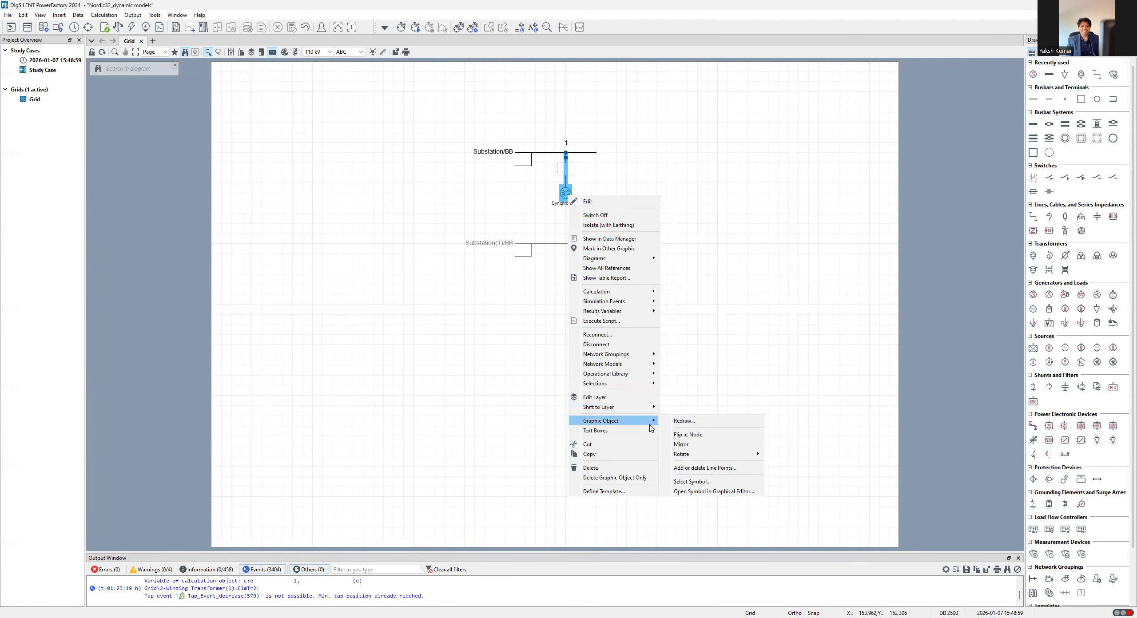
pyautogui.click(695, 439)
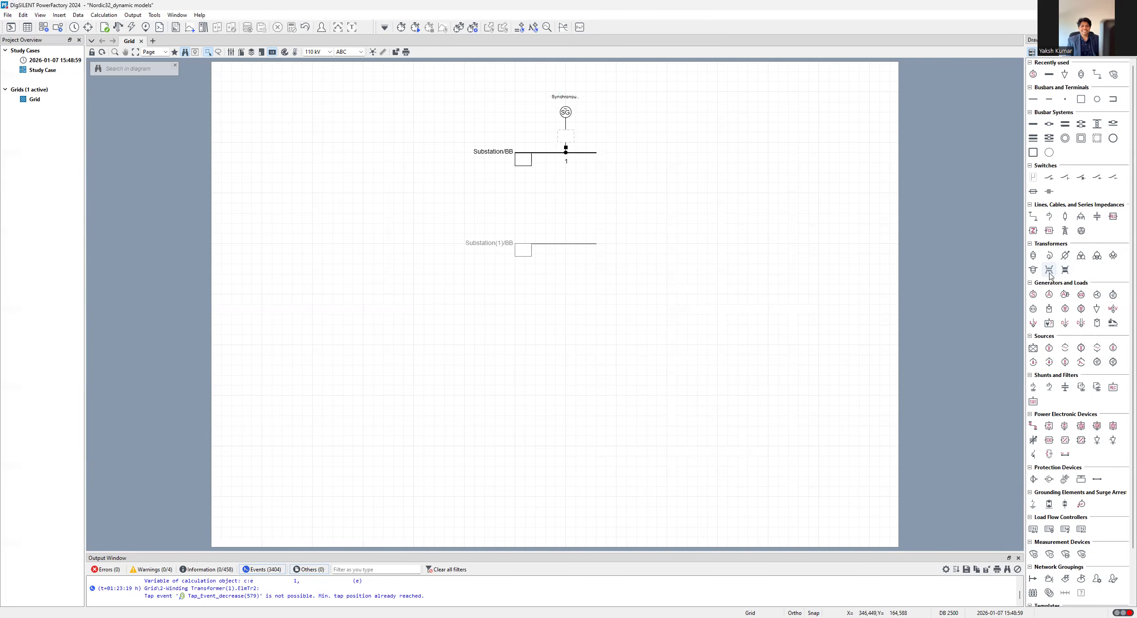
# - Connect a two-winding transformer between bay 2 of the upper busbar and bay 1 of the lower busbar
pyautogui.click(1033, 256)
pyautogui.click(573, 152)
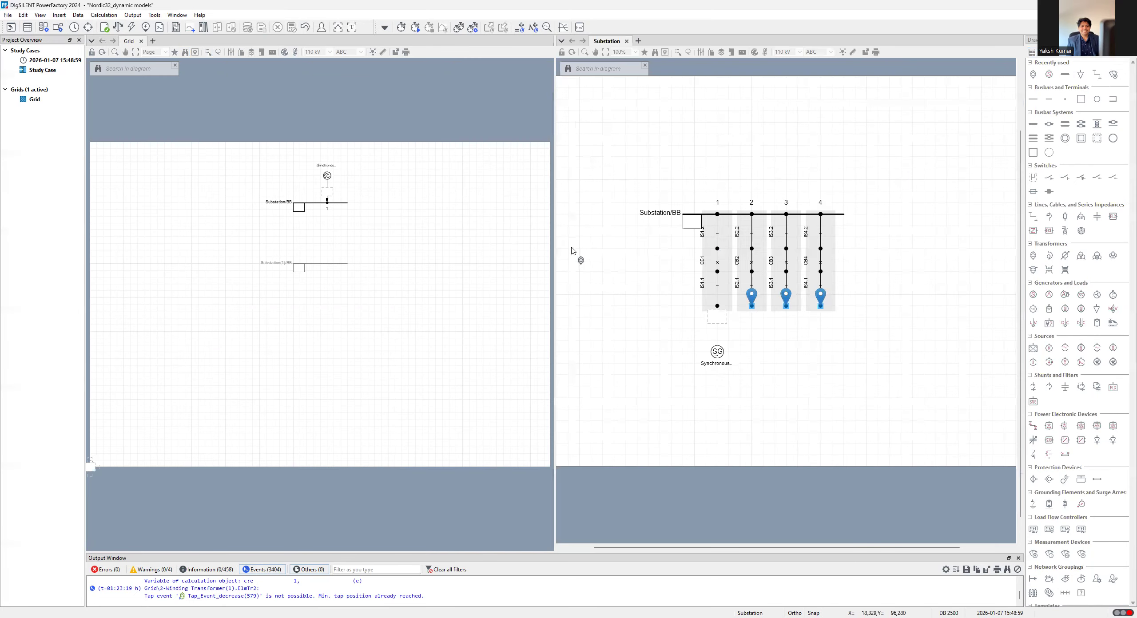
pyautogui.click(752, 306)
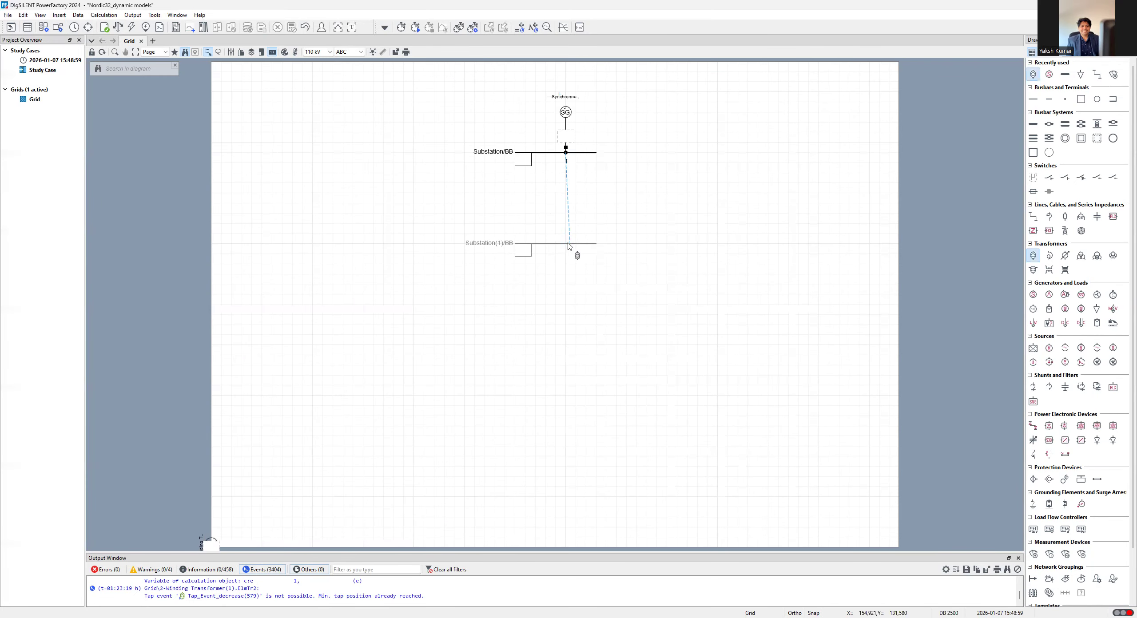
pyautogui.click(567, 244)
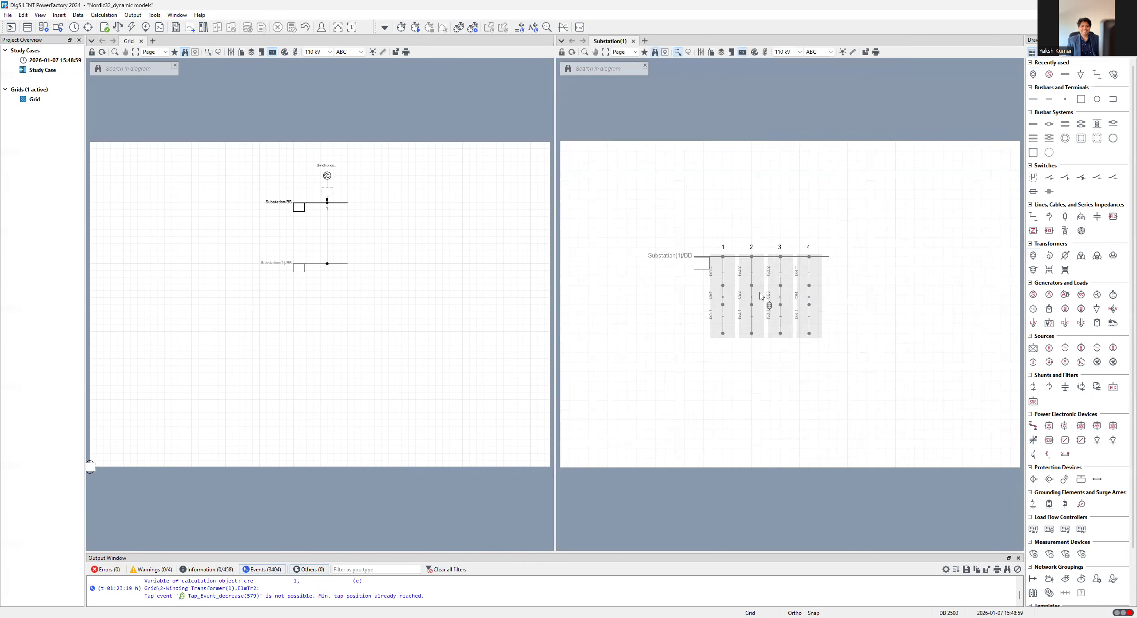
pyautogui.click(734, 308)
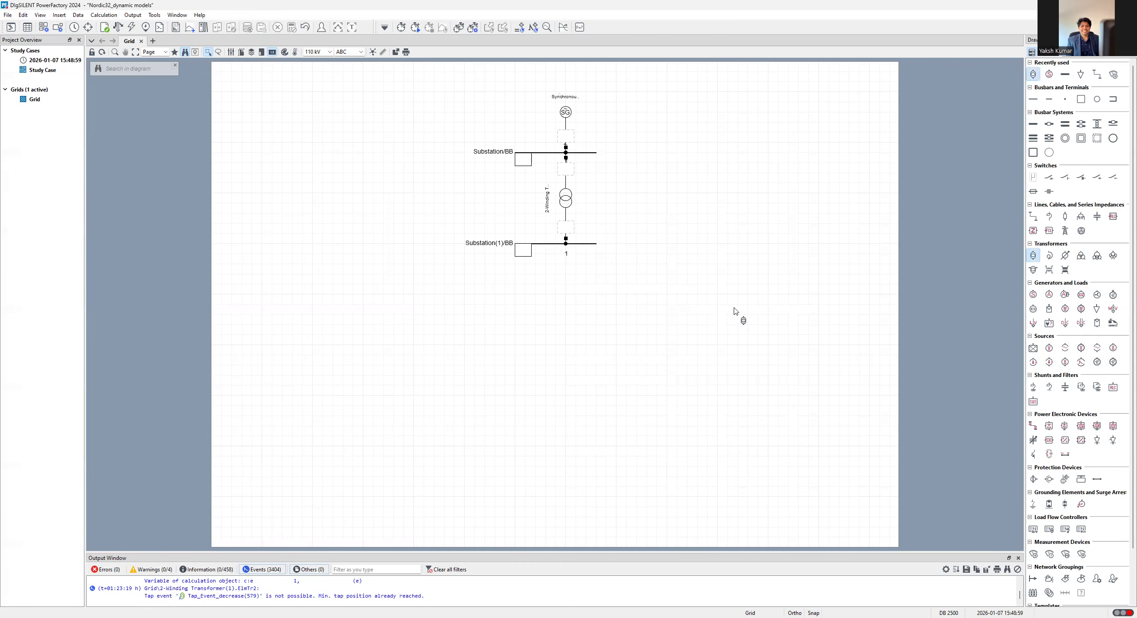
pyautogui.press('Escape')
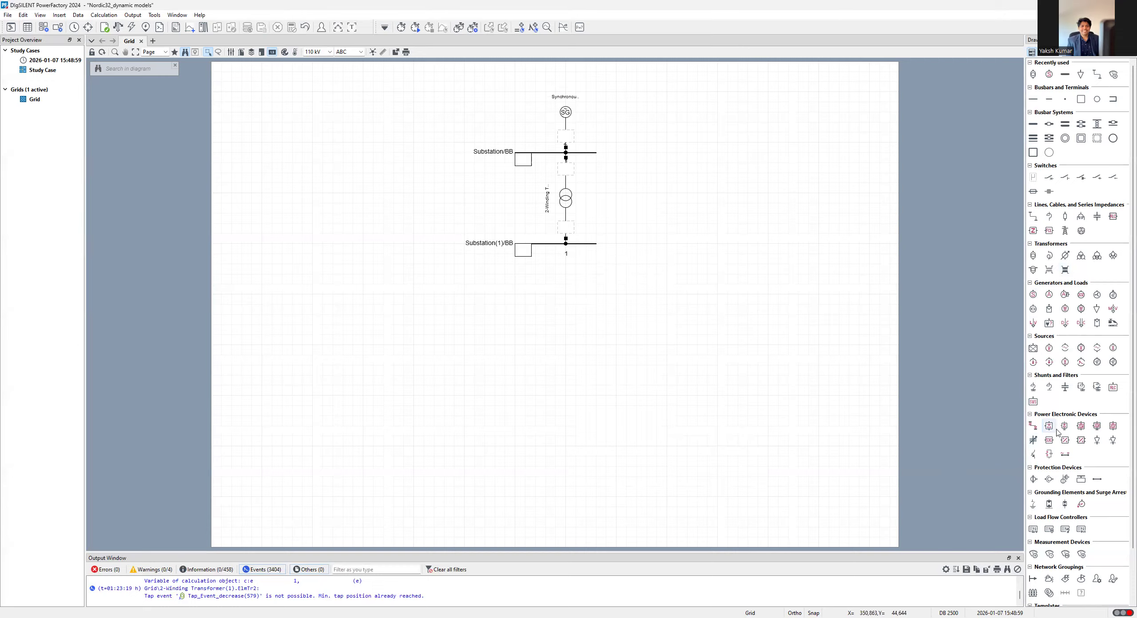
# - Connect a general load to bay 2 of the lower busbar
pyautogui.click(1097, 310)
pyautogui.click(565, 244)
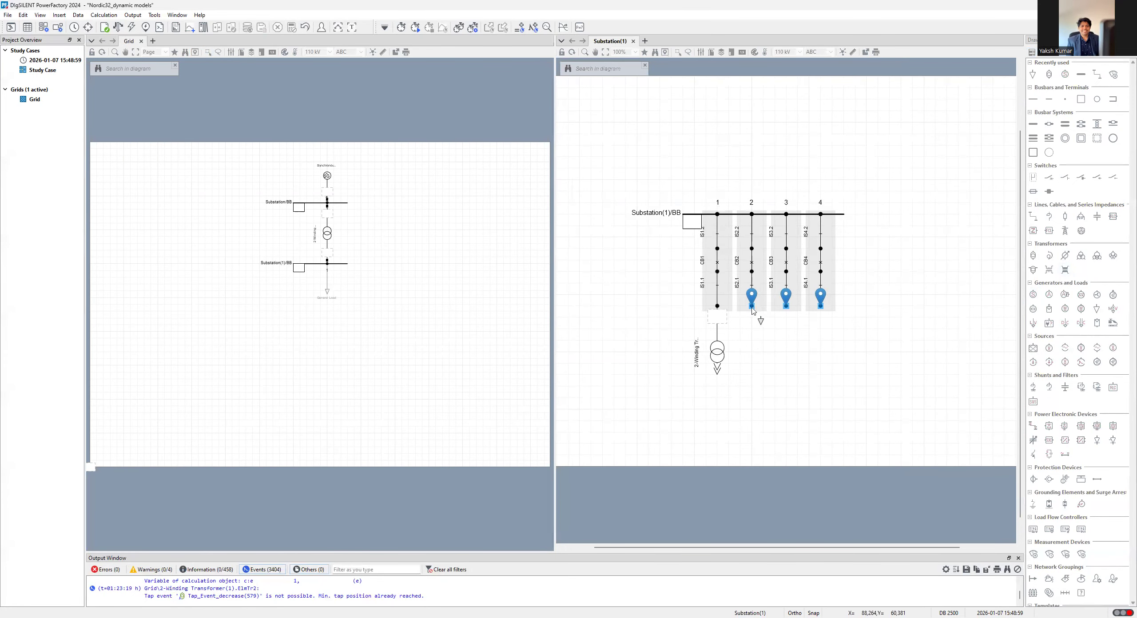
pyautogui.click(752, 307)
pyautogui.press('Escape')
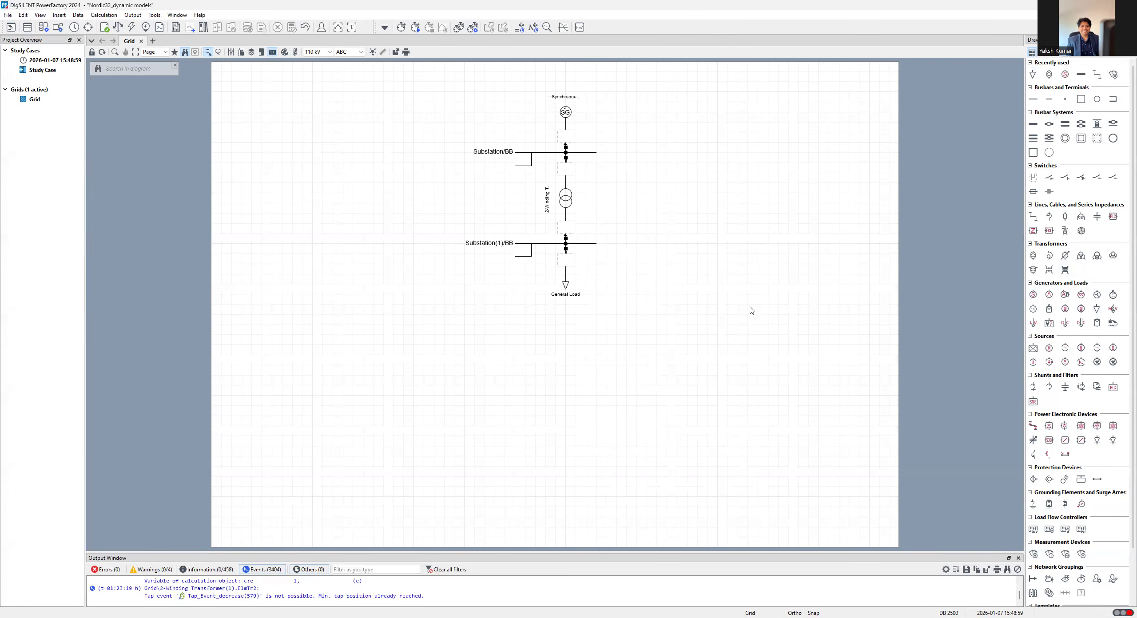
# - Set the upper busbar's nominal line-line voltage to 10 kV and update all internal terminals of its substation too
pyautogui.click(593, 153)
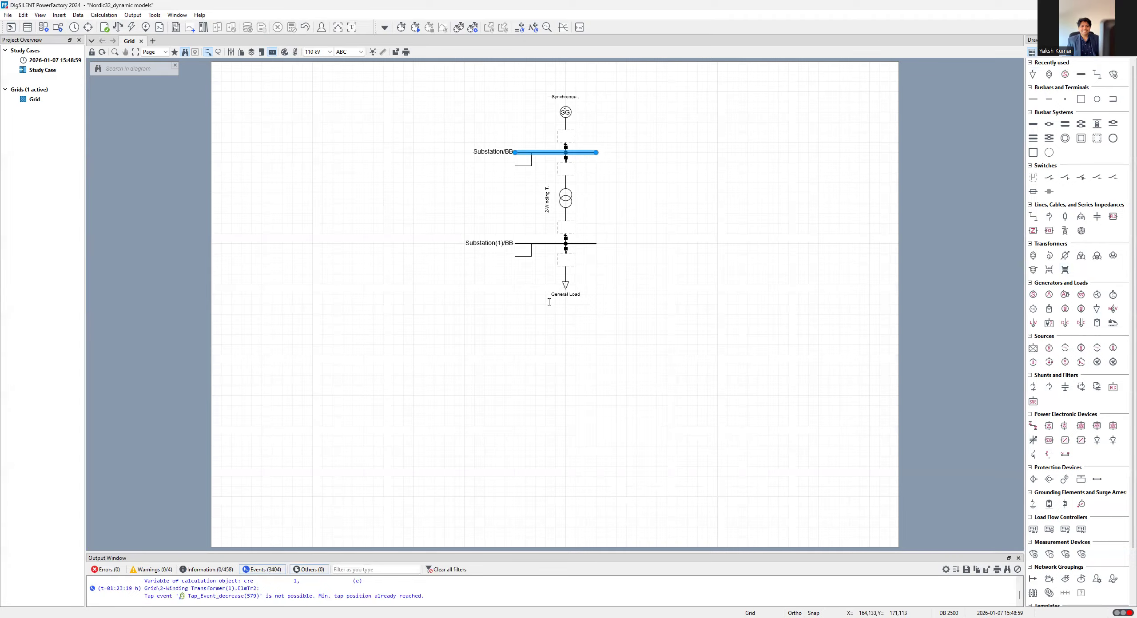
pyautogui.doubleClick(591, 154)
pyautogui.doubleClick(544, 299)
pyautogui.write('10')
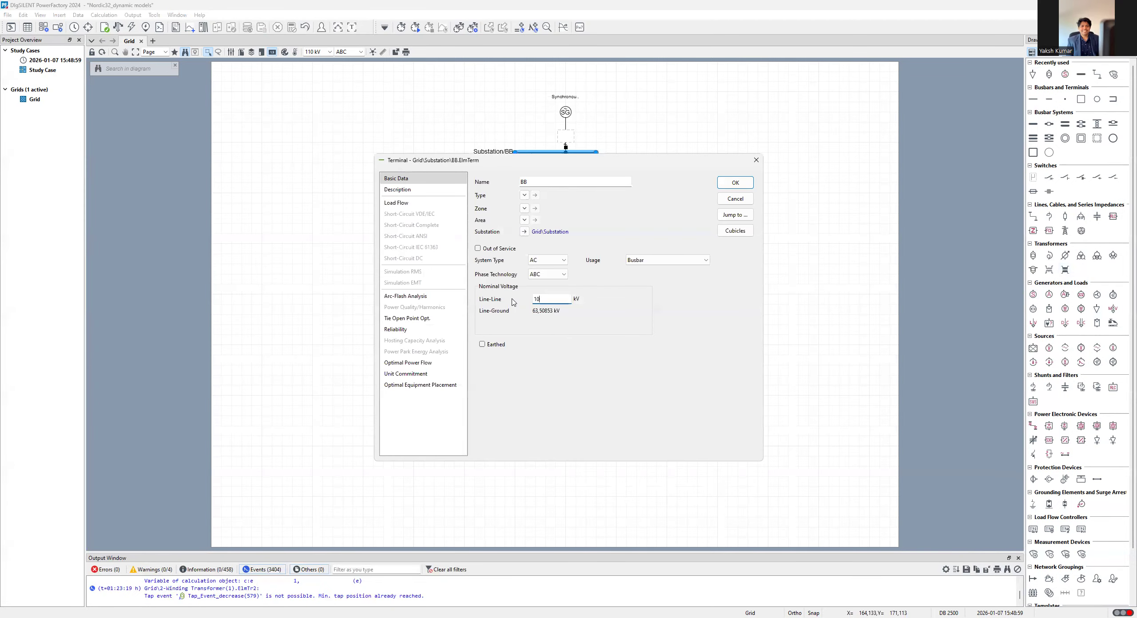
pyautogui.click(745, 183)
pyautogui.click(744, 183)
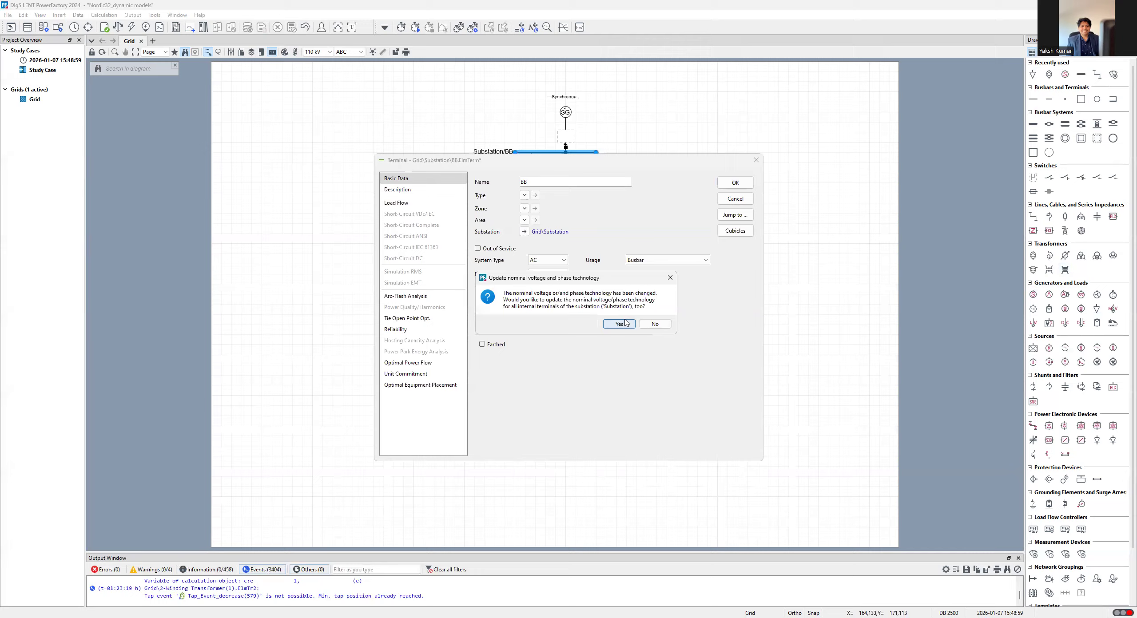
pyautogui.press('Return')
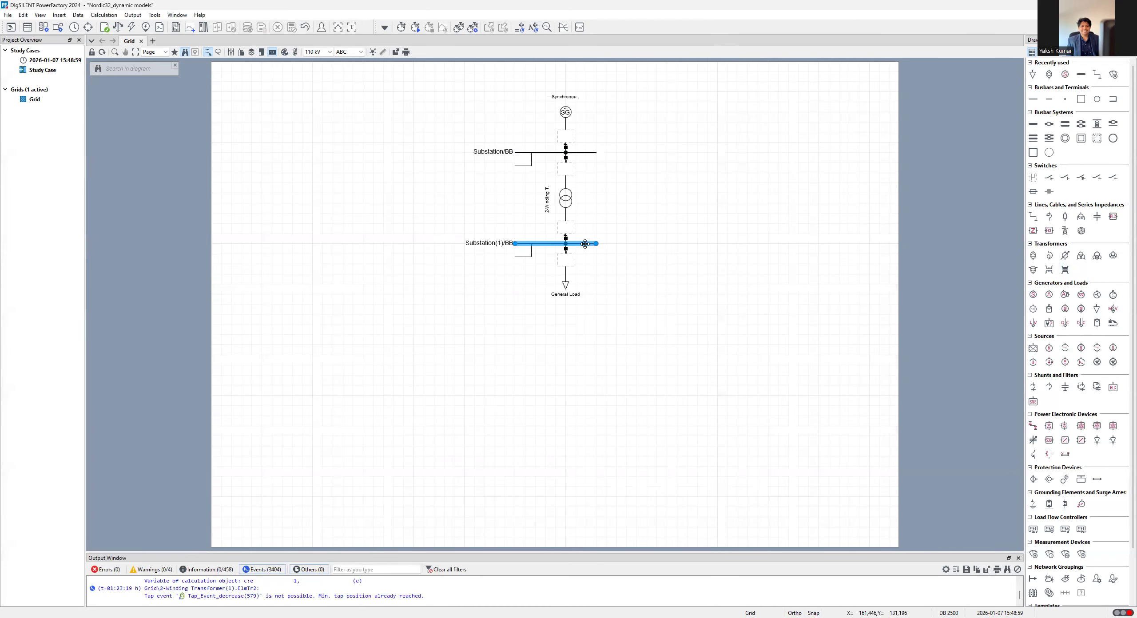
# - Change the lower busbar's nominal line-line voltage and update all internal terminals of its substation too
pyautogui.doubleClick(587, 245)
pyautogui.click(552, 296)
pyautogui.hotkey('ctrl', 'a')
pyautogui.press('BackSpace')
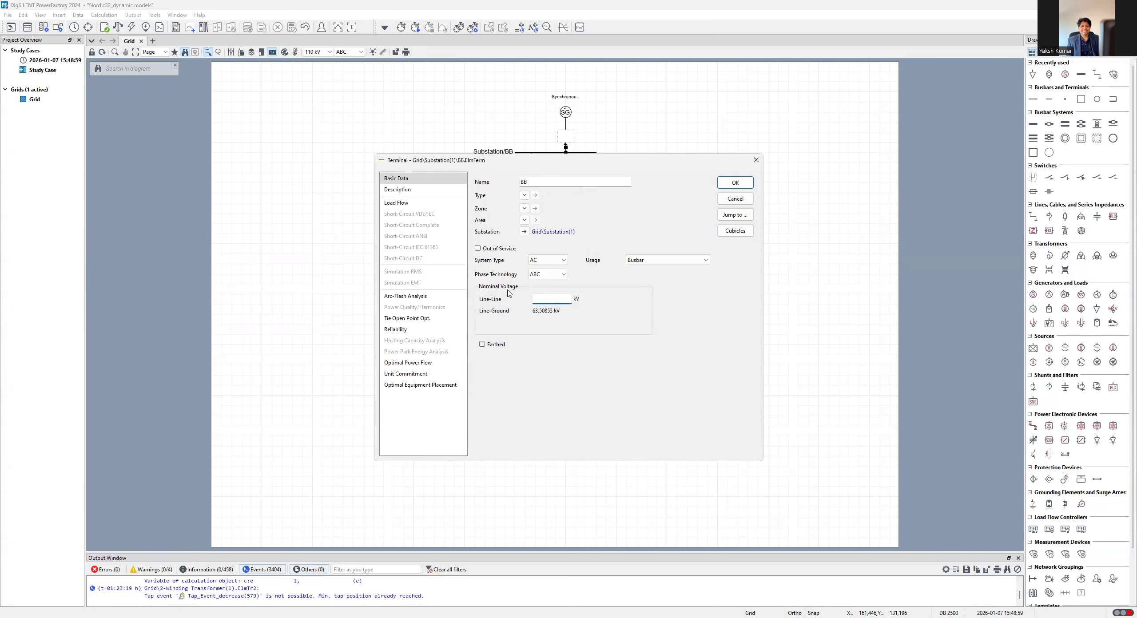
pyautogui.write('110')
pyautogui.press('BackSpace')
pyautogui.press('BackSpace')
pyautogui.write('7')
pyautogui.click(731, 187)
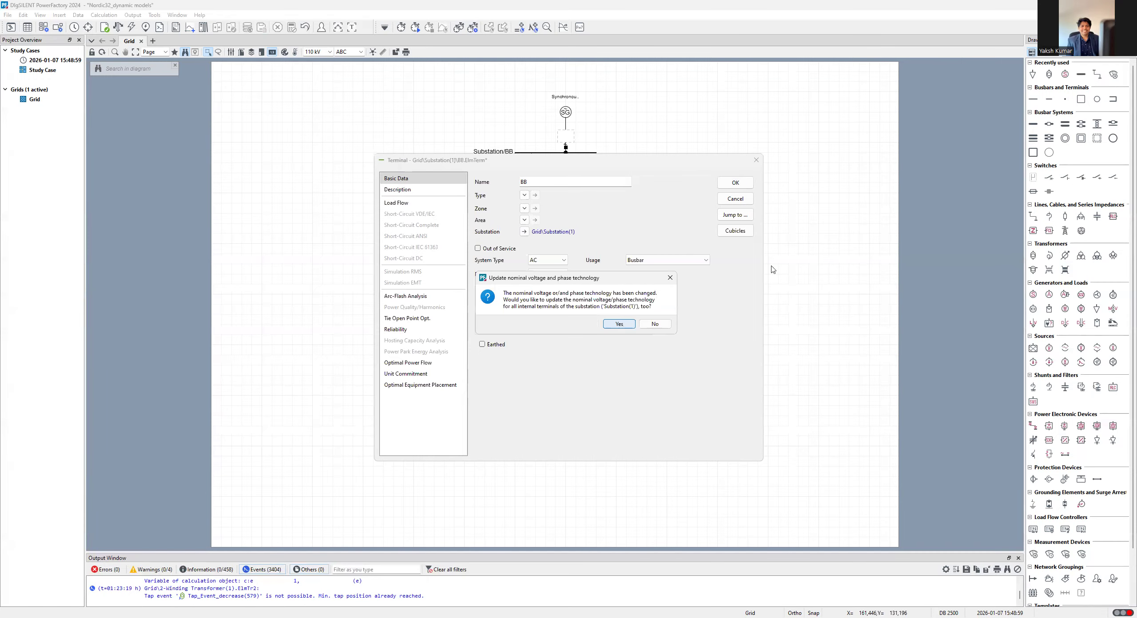
pyautogui.press('Return')
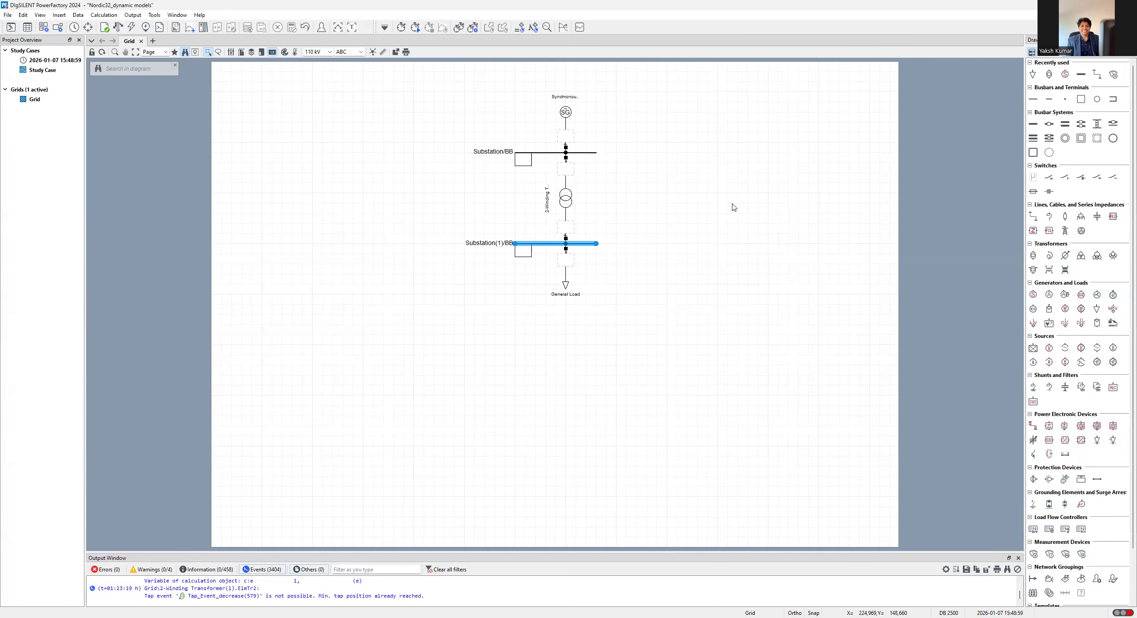
# - Create a new project type for the two-winding transformer with an HV-side rated voltage of 70 kV
pyautogui.doubleClick(567, 201)
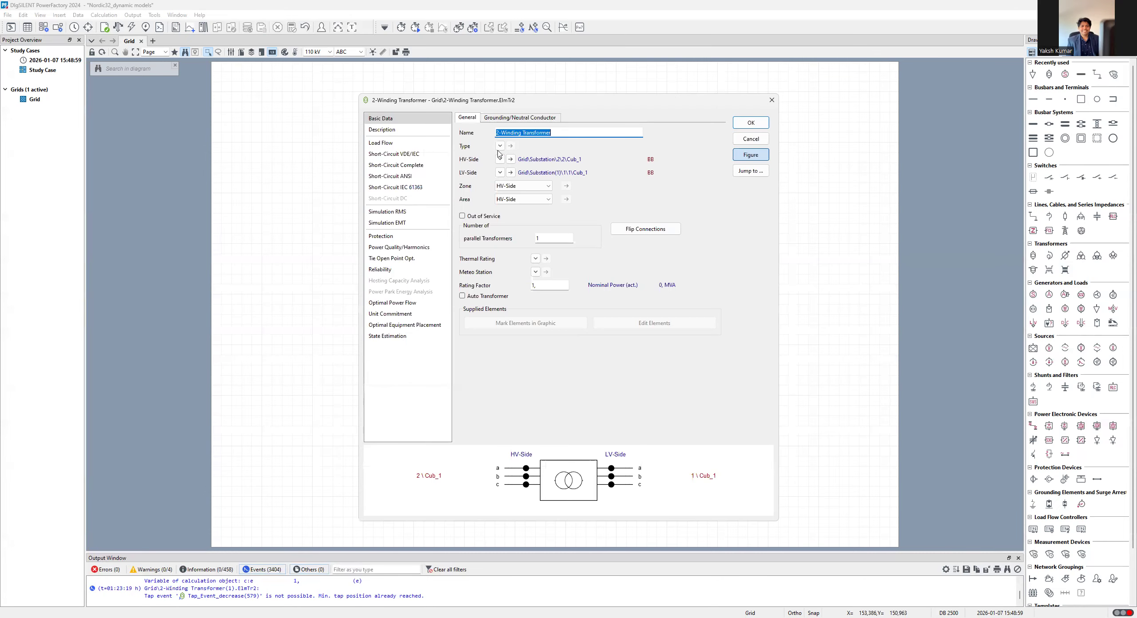
pyautogui.click(500, 146)
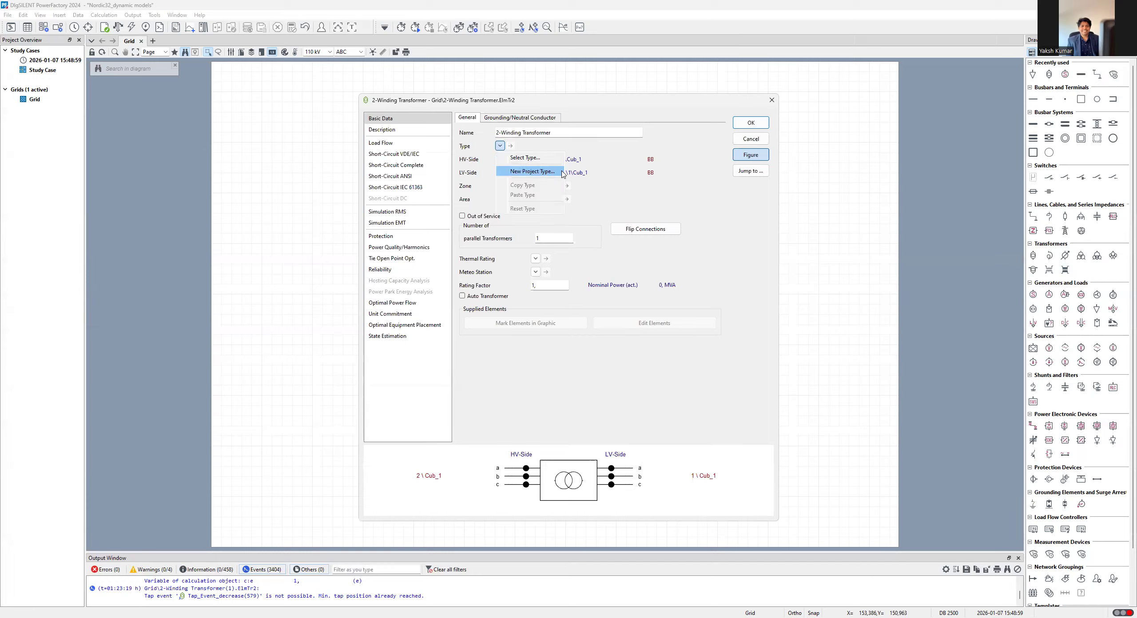
pyautogui.click(532, 172)
pyautogui.doubleClick(549, 255)
pyautogui.press('BackSpace')
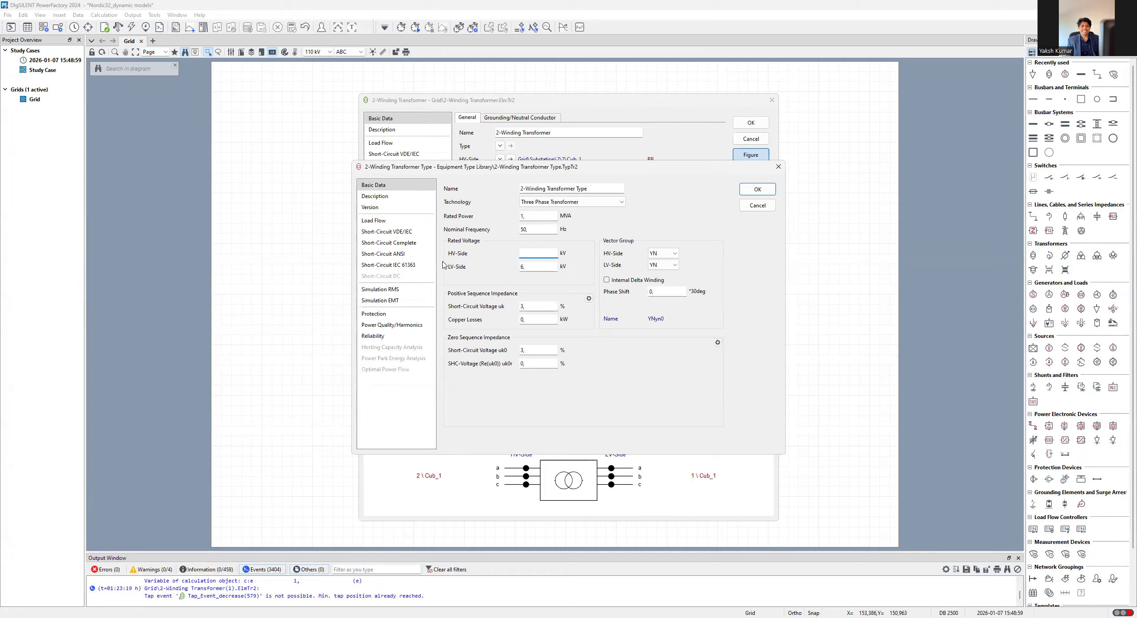
pyautogui.write('70')
pyautogui.press('Tab')
pyautogui.click(769, 188)
# - Flip the two-winding transformer's HV and LV connections and accept its settings
pyautogui.click(752, 123)
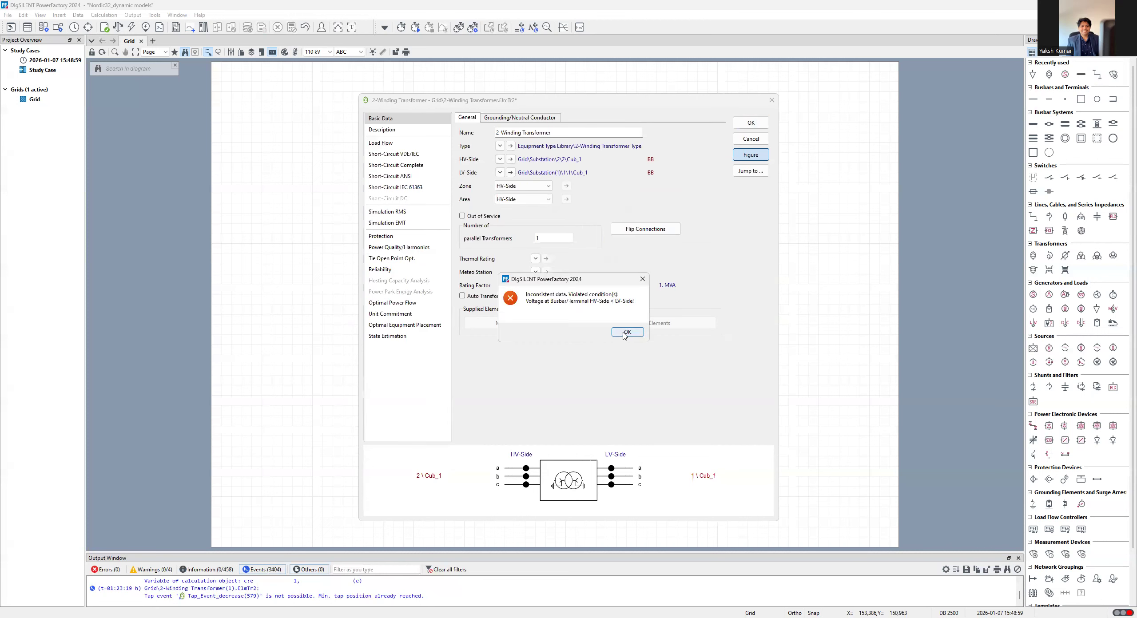
pyautogui.click(626, 333)
pyautogui.click(646, 229)
pyautogui.click(751, 123)
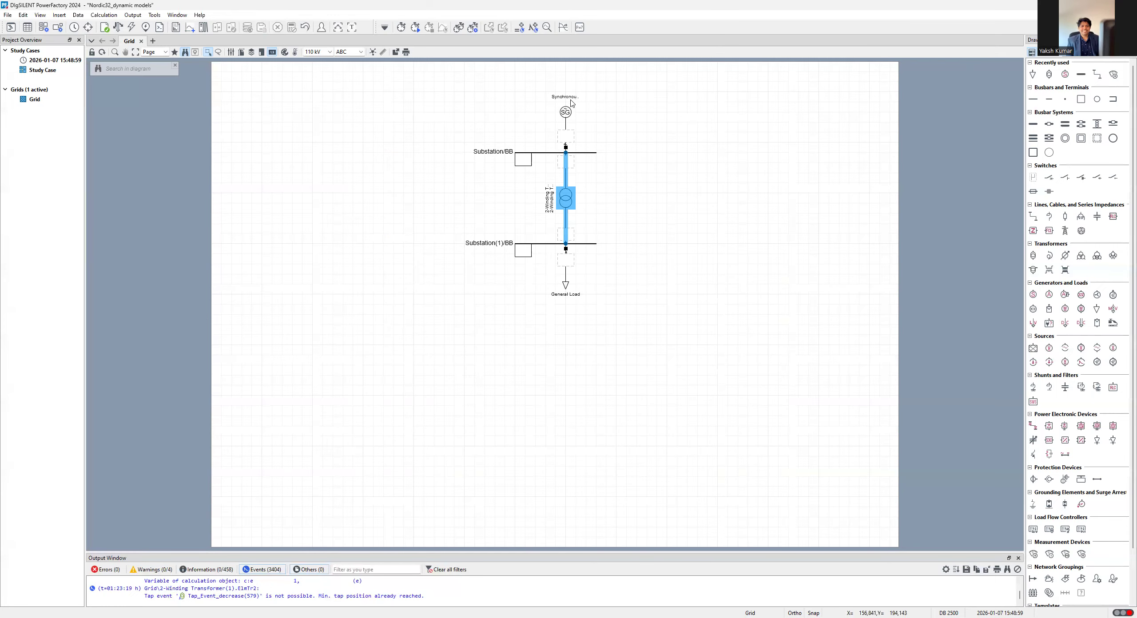
# - Open the synchronous machine's data, browse the DIgSILENT Library's synchronous machine types, and close the selection without choosing one
pyautogui.click(569, 113)
pyautogui.doubleClick(569, 113)
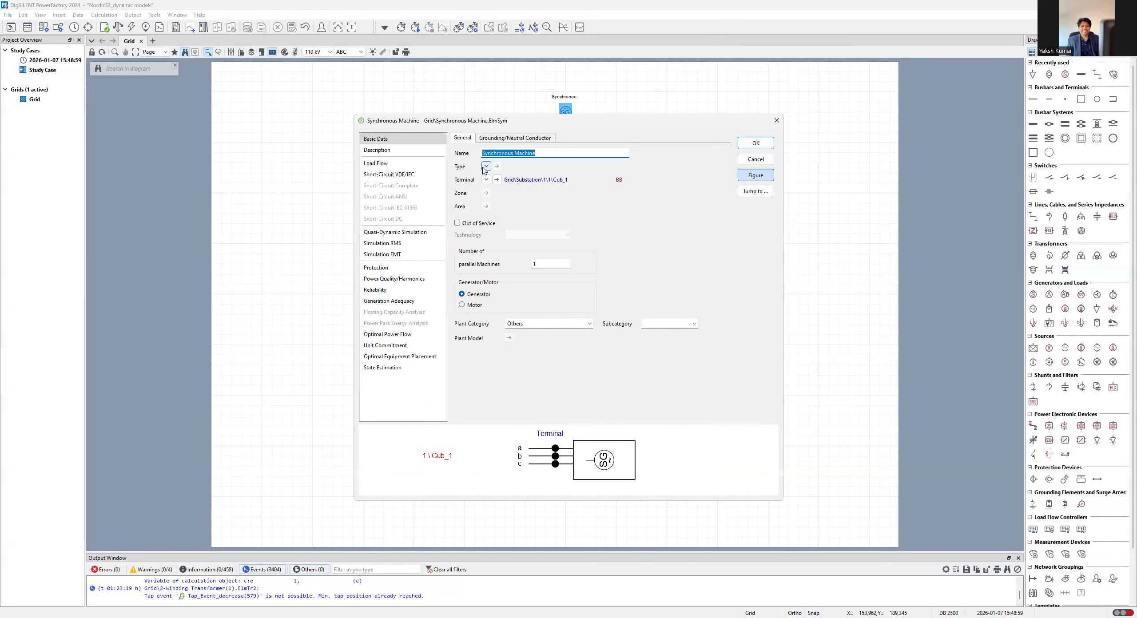
pyautogui.click(487, 166)
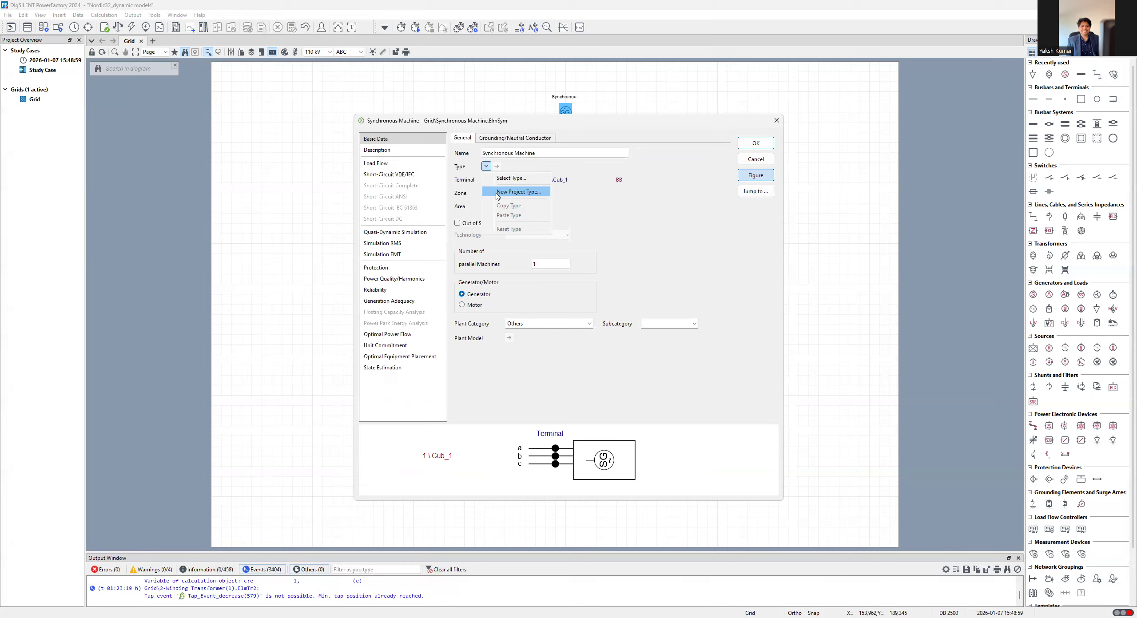
pyautogui.click(516, 178)
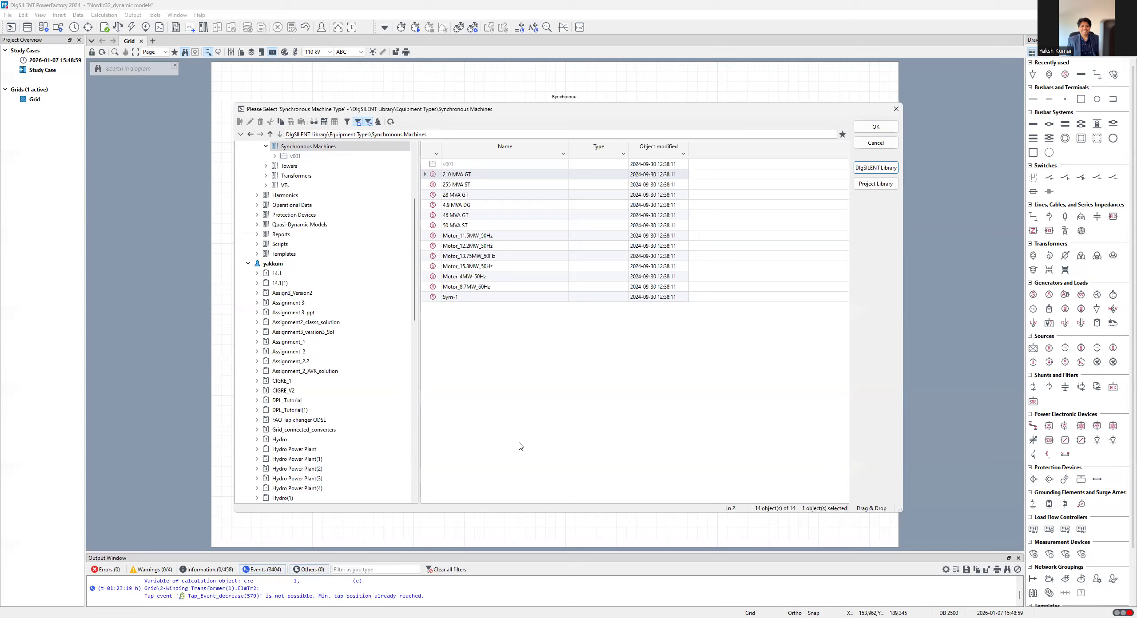
pyautogui.scroll(4, 385, 423)
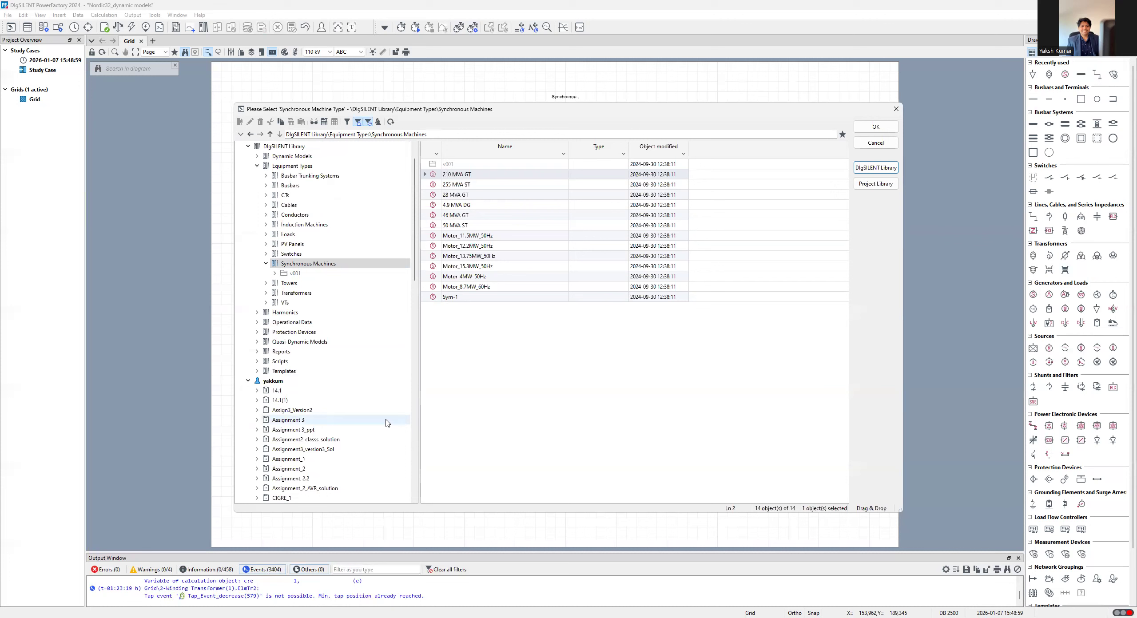
pyautogui.scroll(1, 385, 423)
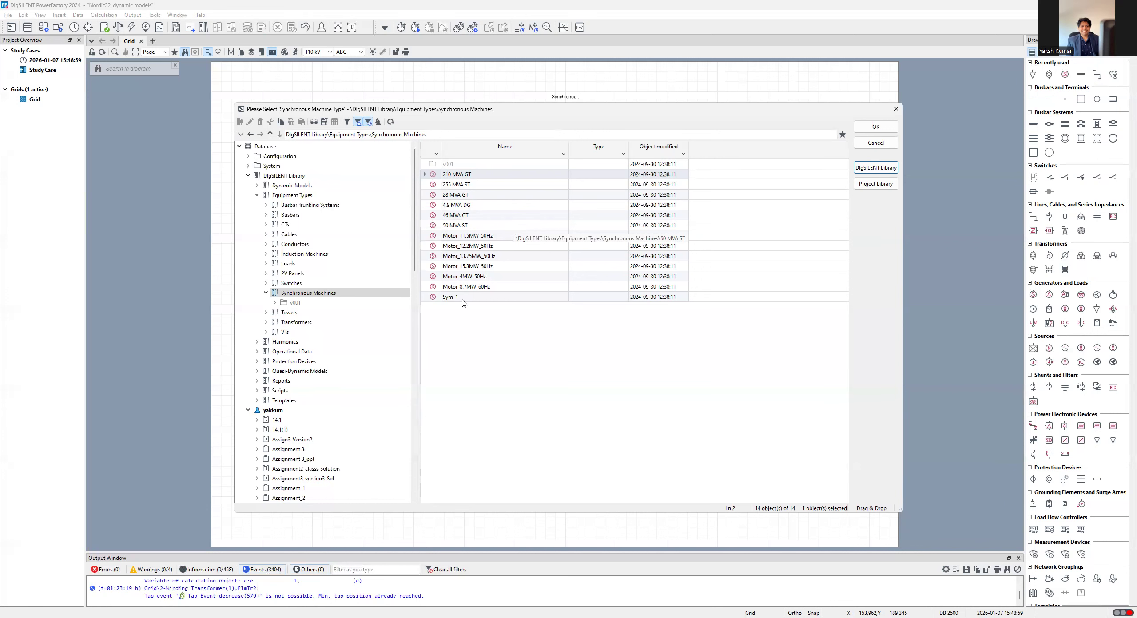
pyautogui.click(896, 109)
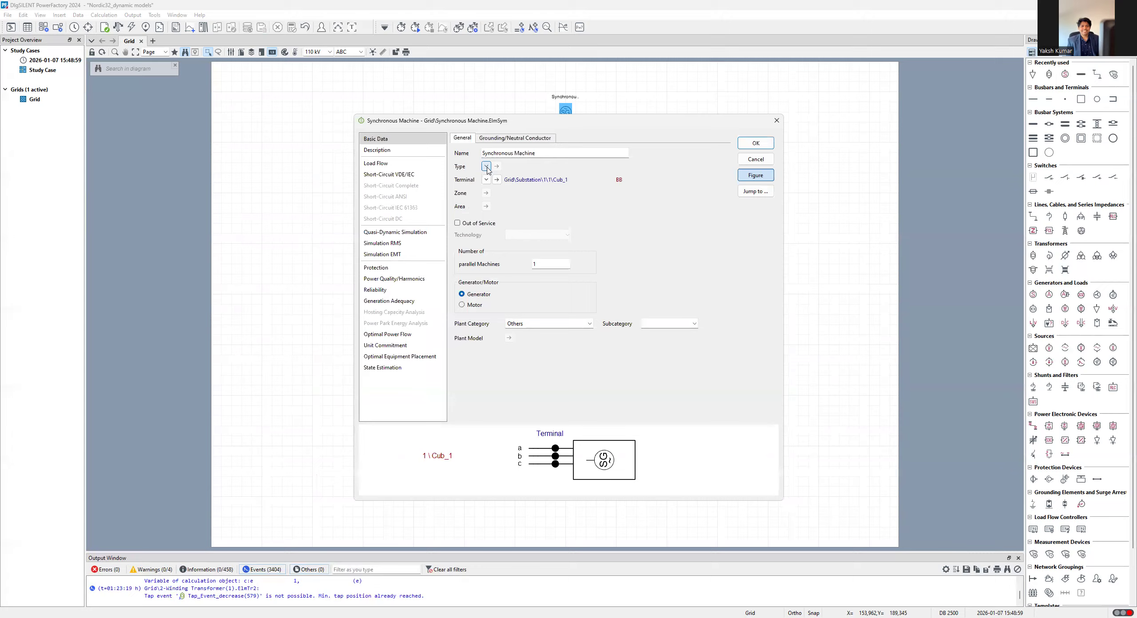
# - Create a new project type for the synchronous machine with 100 MVA rated apparent power and 10 kV rated voltage, and accept the machine's settings
pyautogui.click(518, 192)
pyautogui.press('Tab')
pyautogui.press('BackSpace')
pyautogui.write('100')
pyautogui.press('Tab')
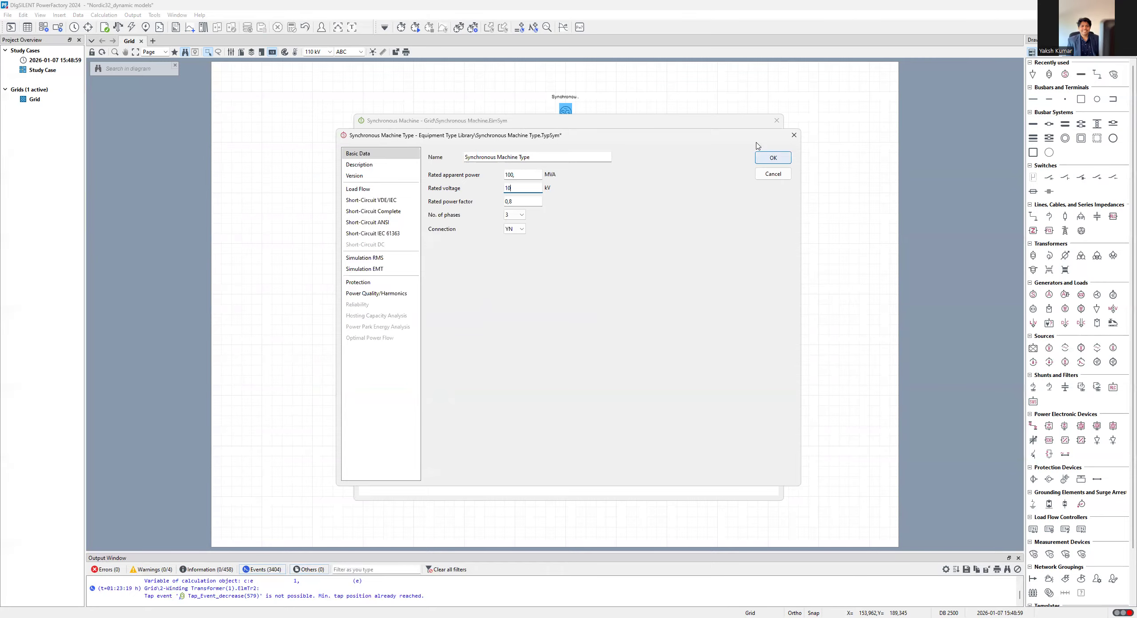
pyautogui.click(772, 158)
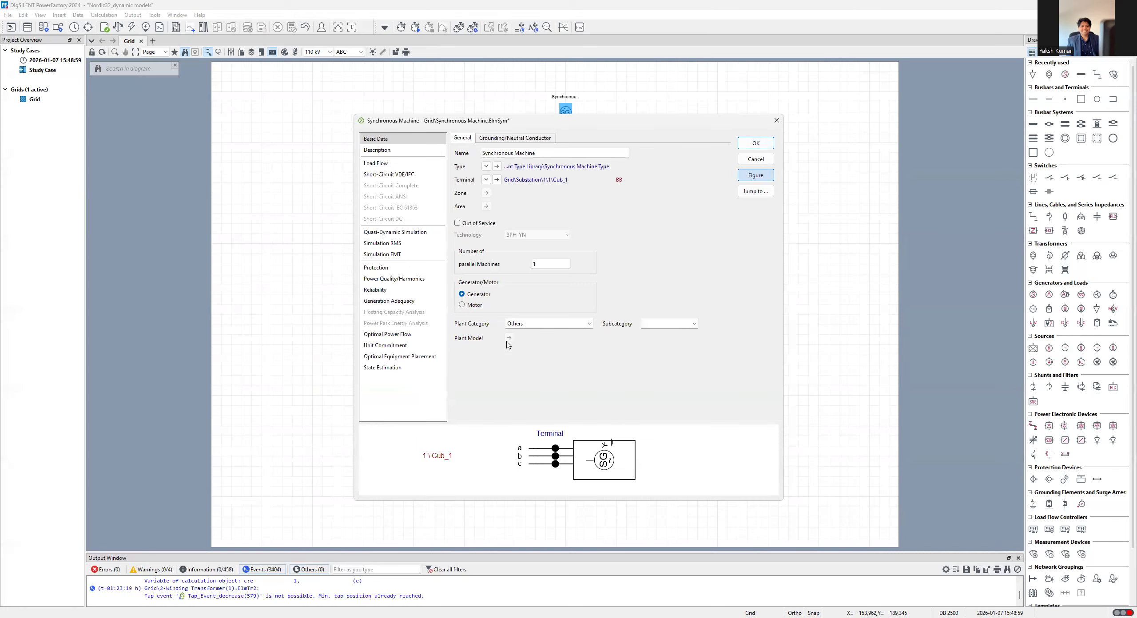
pyautogui.click(755, 143)
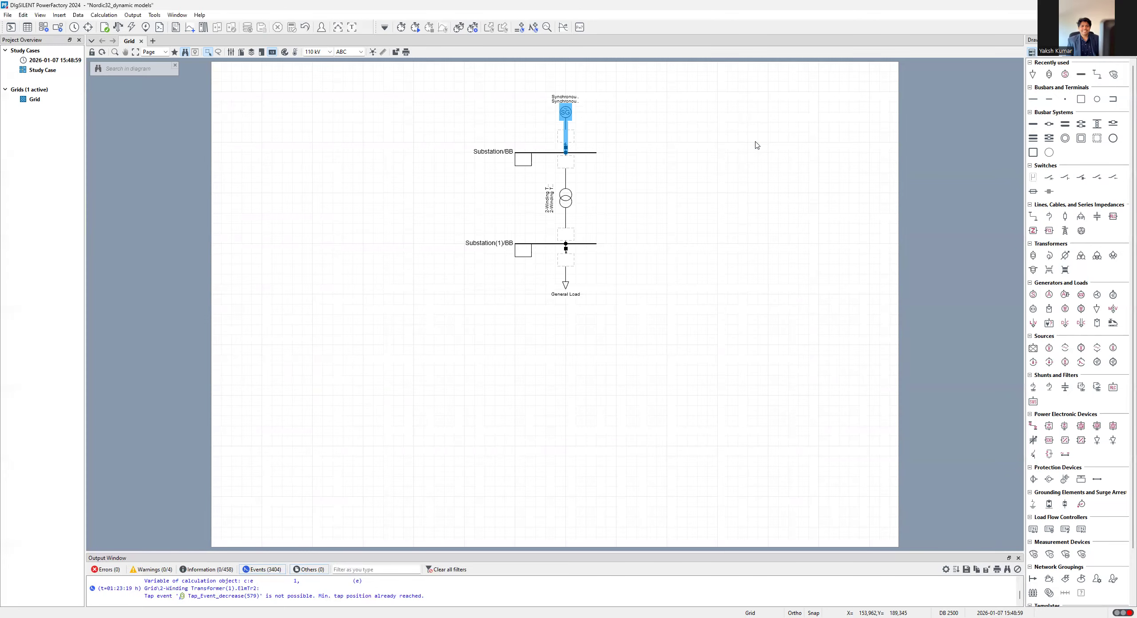
# - Run a load flow calculation for the grid
pyautogui.click(118, 28)
pyautogui.click(713, 182)
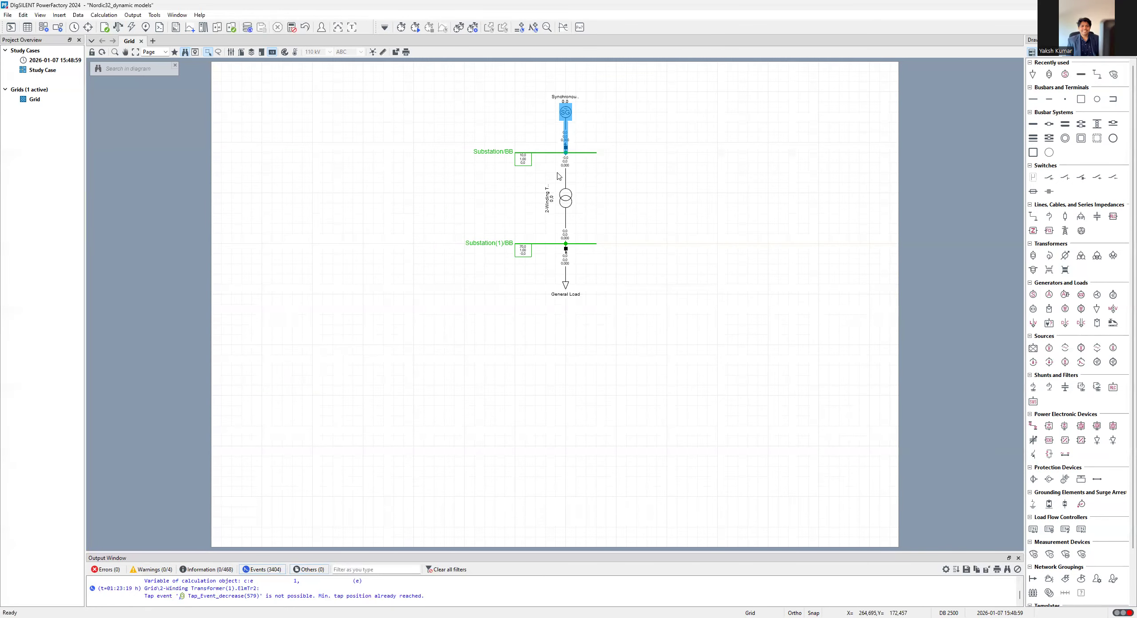
# - Select all user-defined models in the Benutzerdefinierte Modelle folder of Nordic_Test_System's Bibliothek and copy them
pyautogui.click(12, 27)
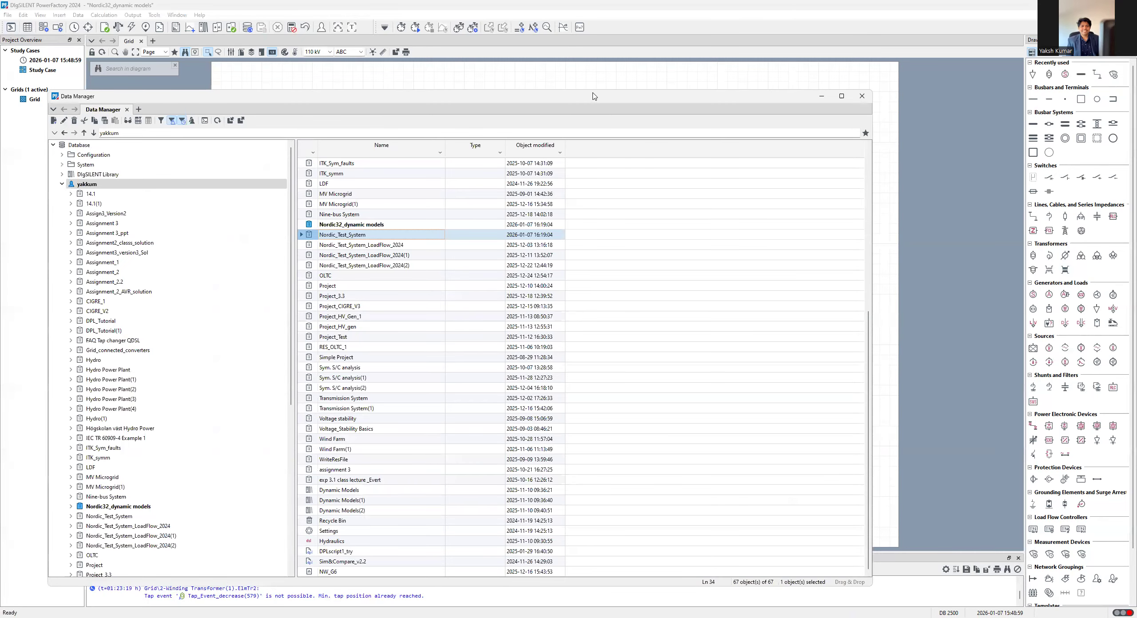
pyautogui.moveTo(594, 97); pyautogui.dragTo(630, 66)
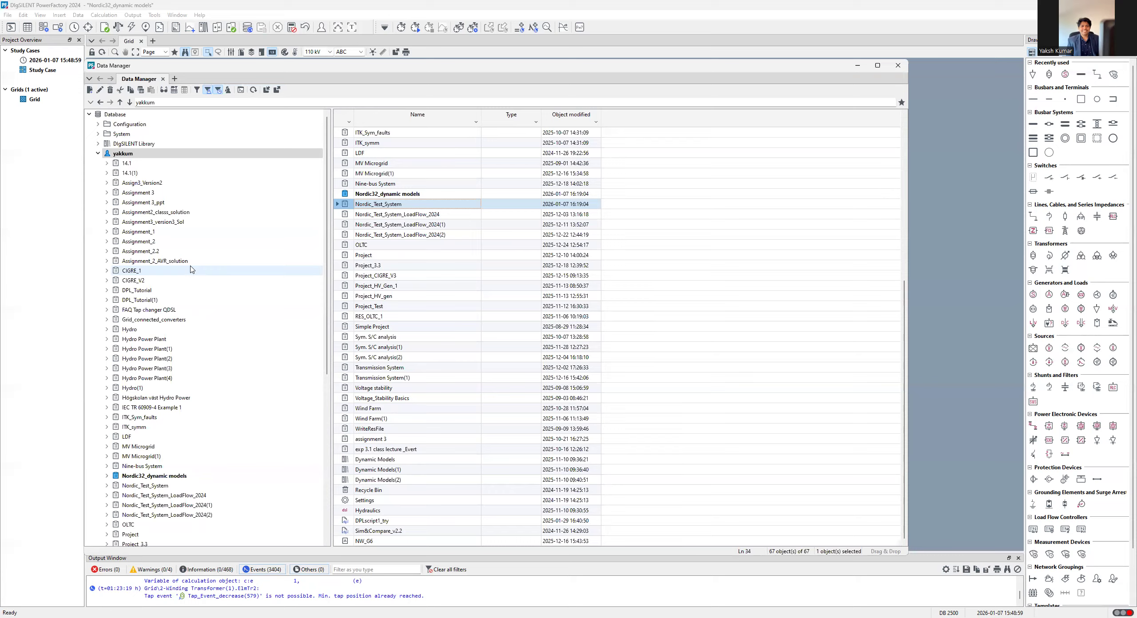
pyautogui.scroll(-3, 152, 165)
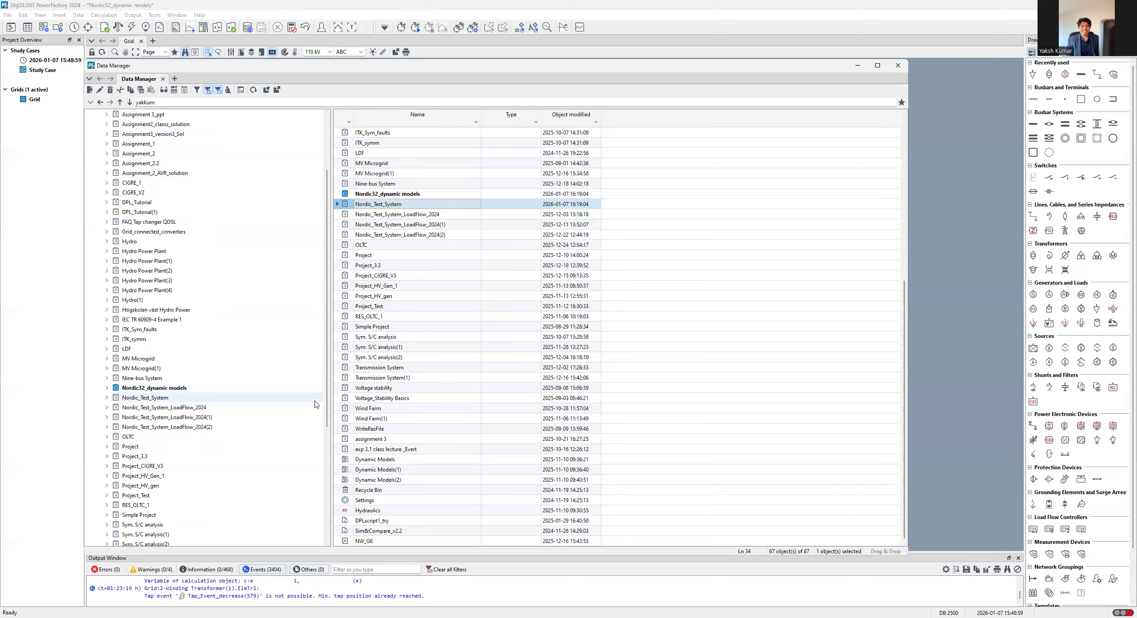
pyautogui.click(106, 398)
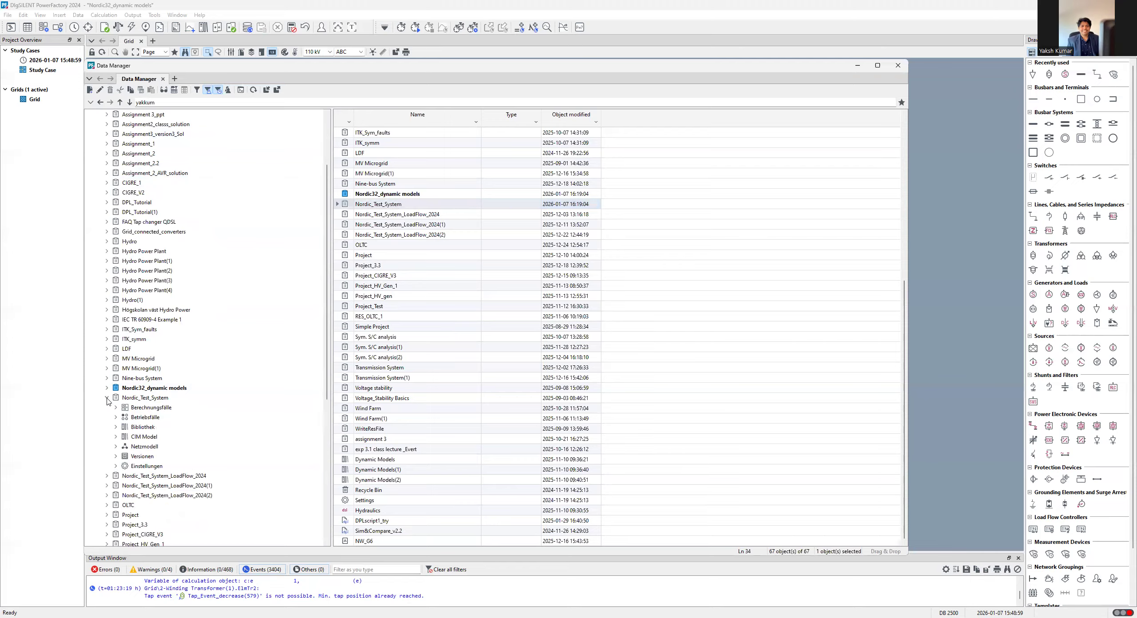
pyautogui.click(116, 428)
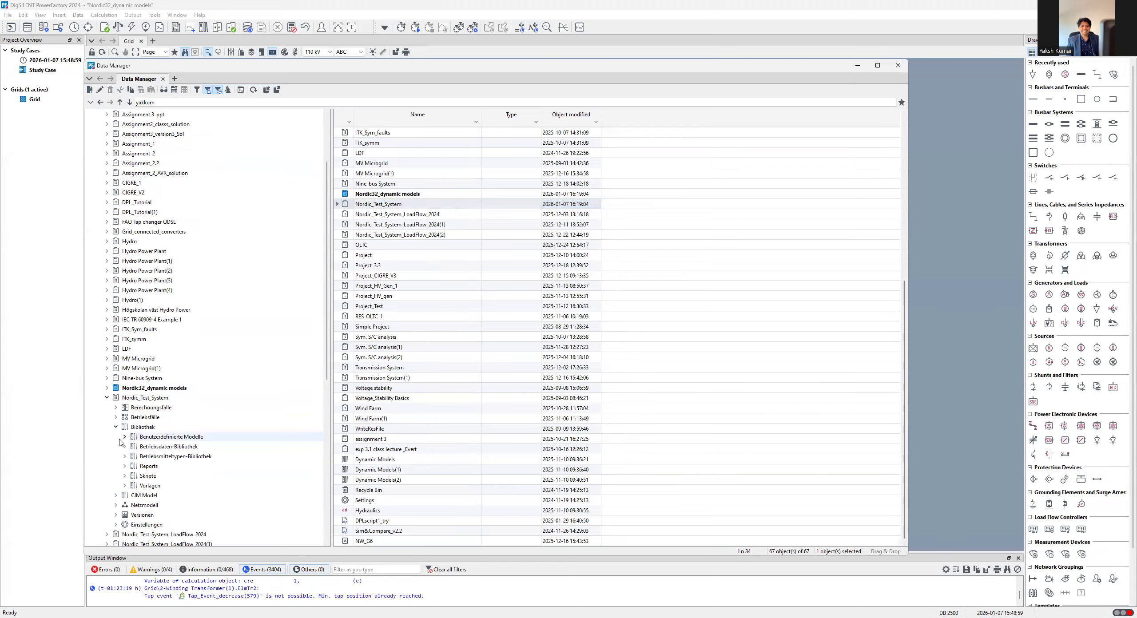
pyautogui.click(125, 438)
pyautogui.click(155, 438)
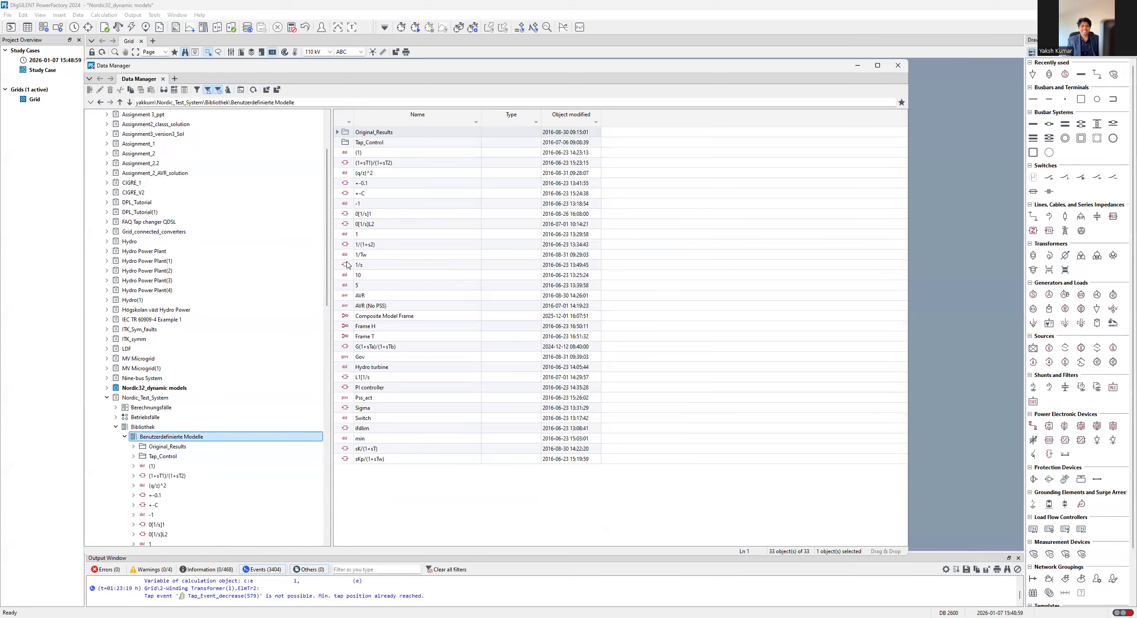
pyautogui.click(546, 505)
pyautogui.hotkey('ctrl', 'a')
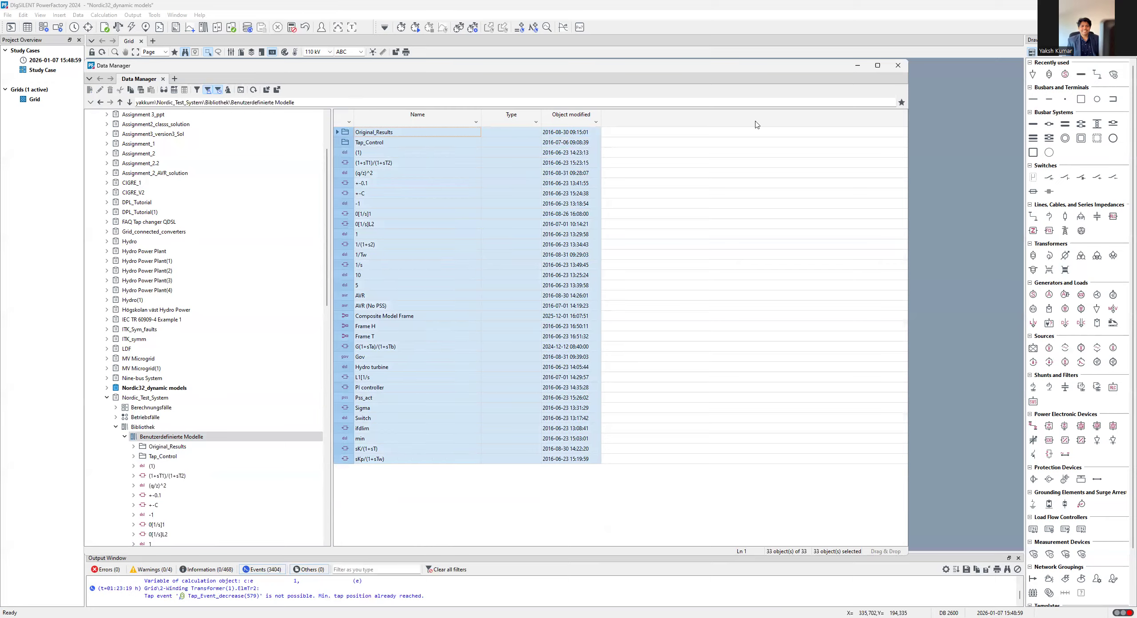
# - Paste the copied models into the Dynamic Models folder of the Nordic32_dynamic models library and close the Data Manager
pyautogui.click(124, 390)
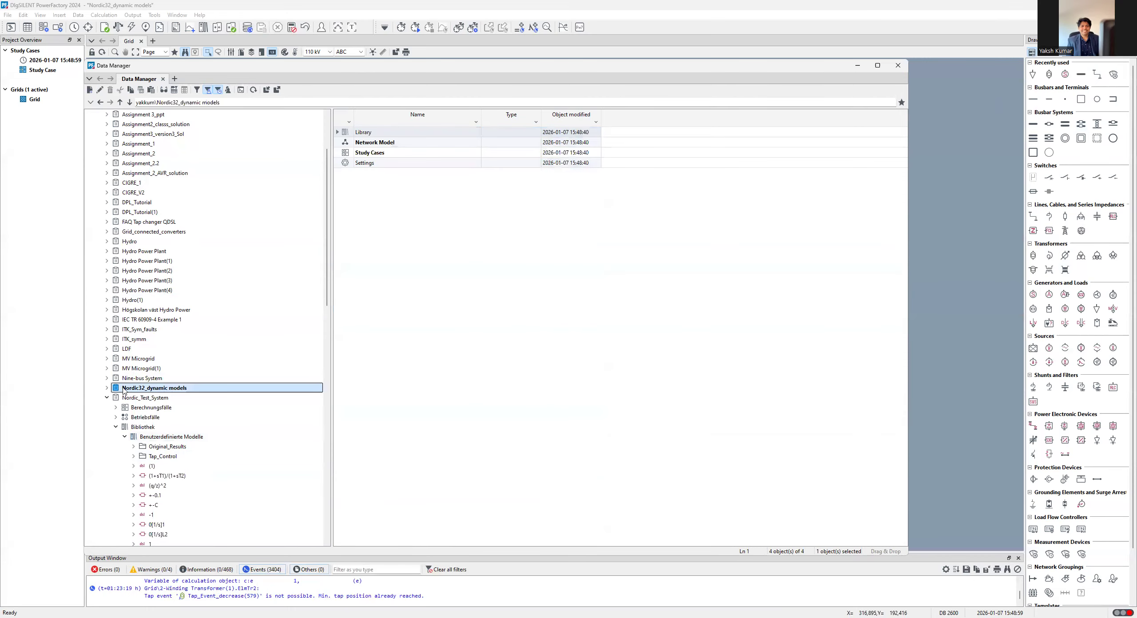
pyautogui.doubleClick(124, 389)
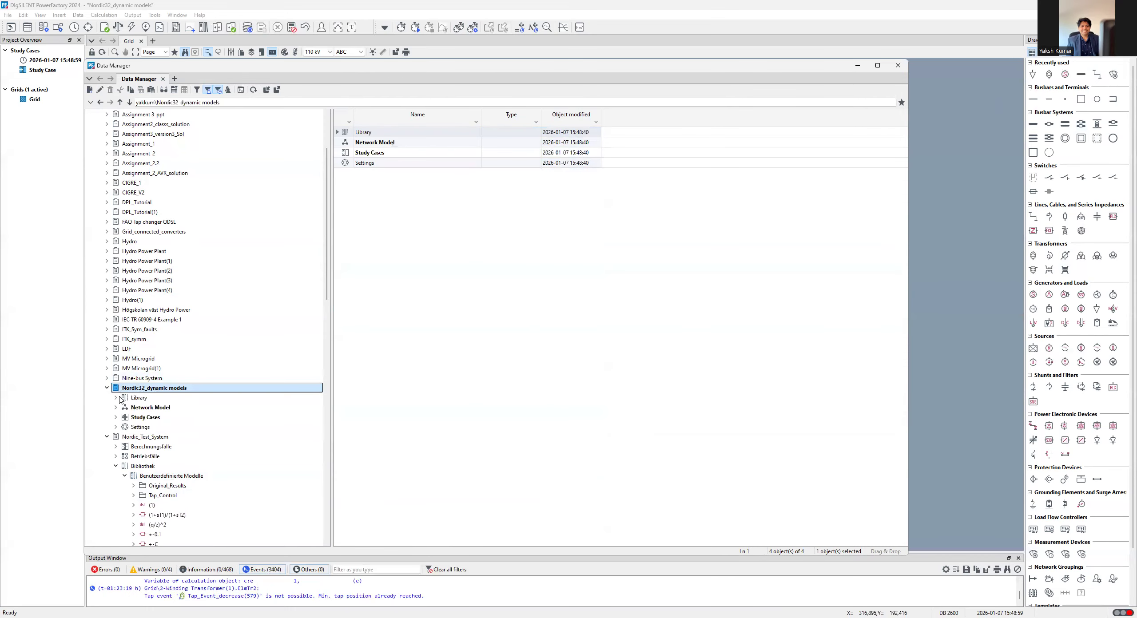
pyautogui.click(116, 398)
pyautogui.click(149, 407)
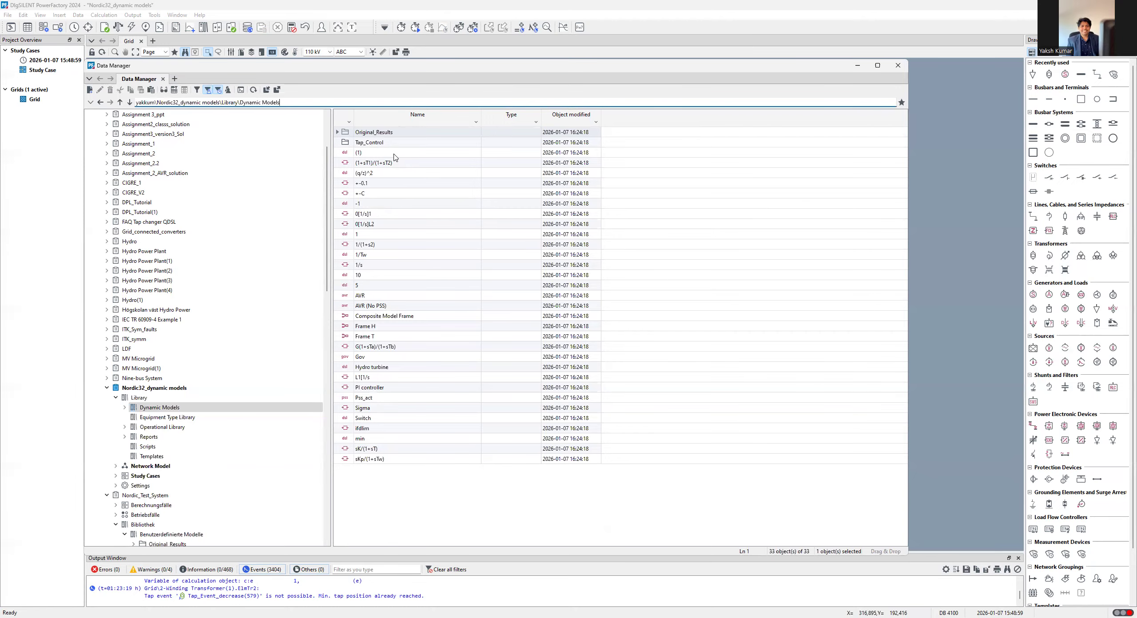
pyautogui.click(896, 66)
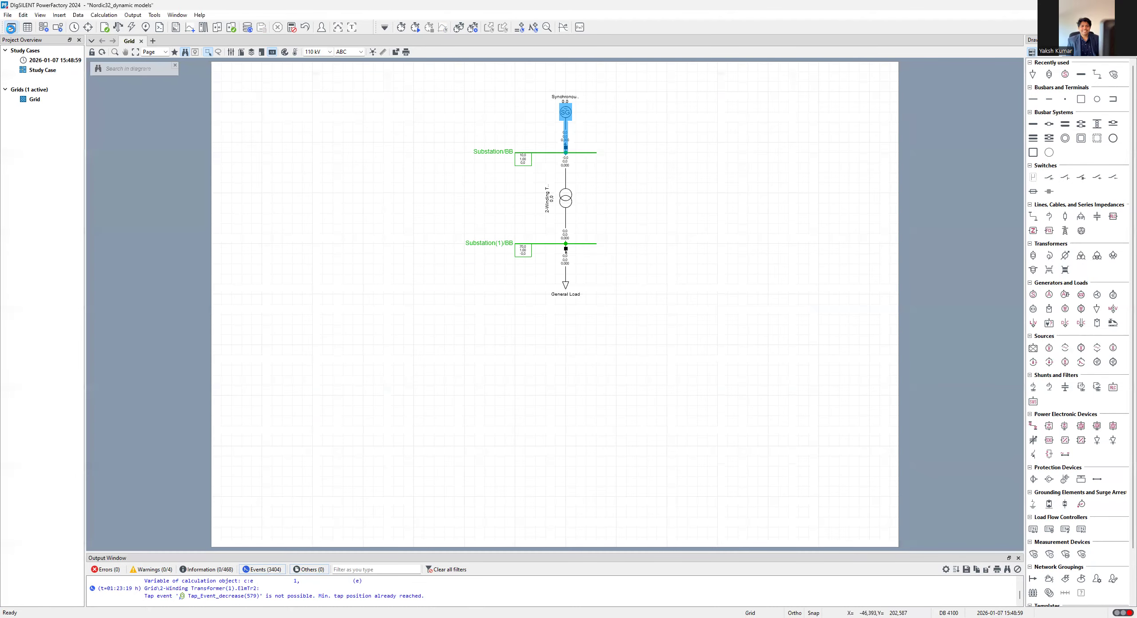
# - Review the contents of the project's Dynamic Models library, and look at the synchronous machine's basic data without changing it
pyautogui.click(11, 27)
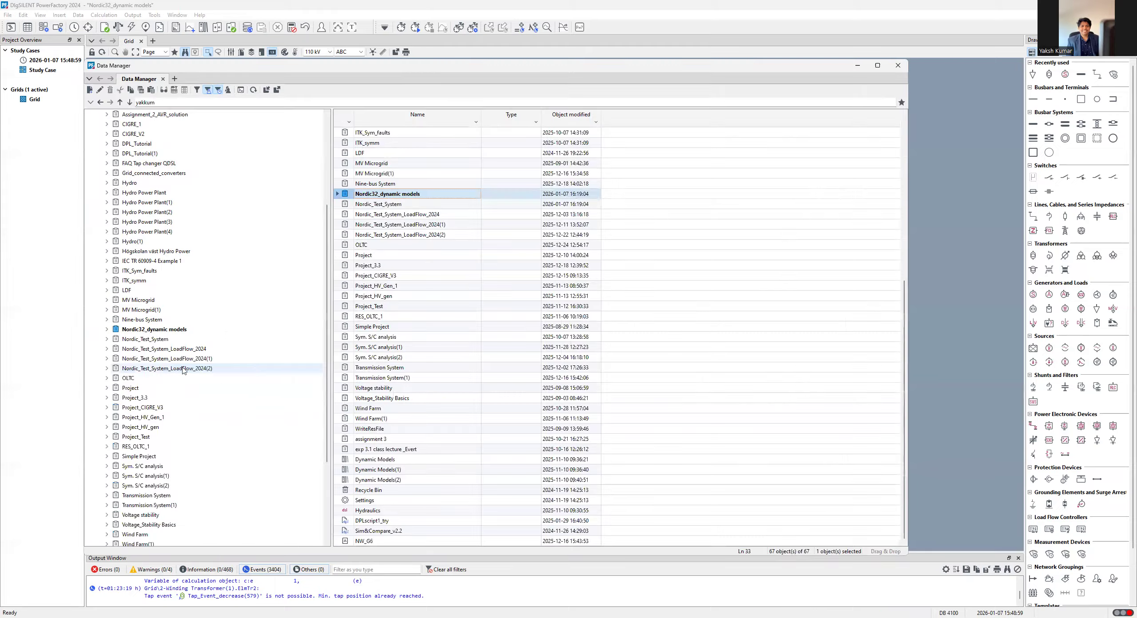
pyautogui.click(125, 331)
pyautogui.click(106, 329)
pyautogui.click(115, 339)
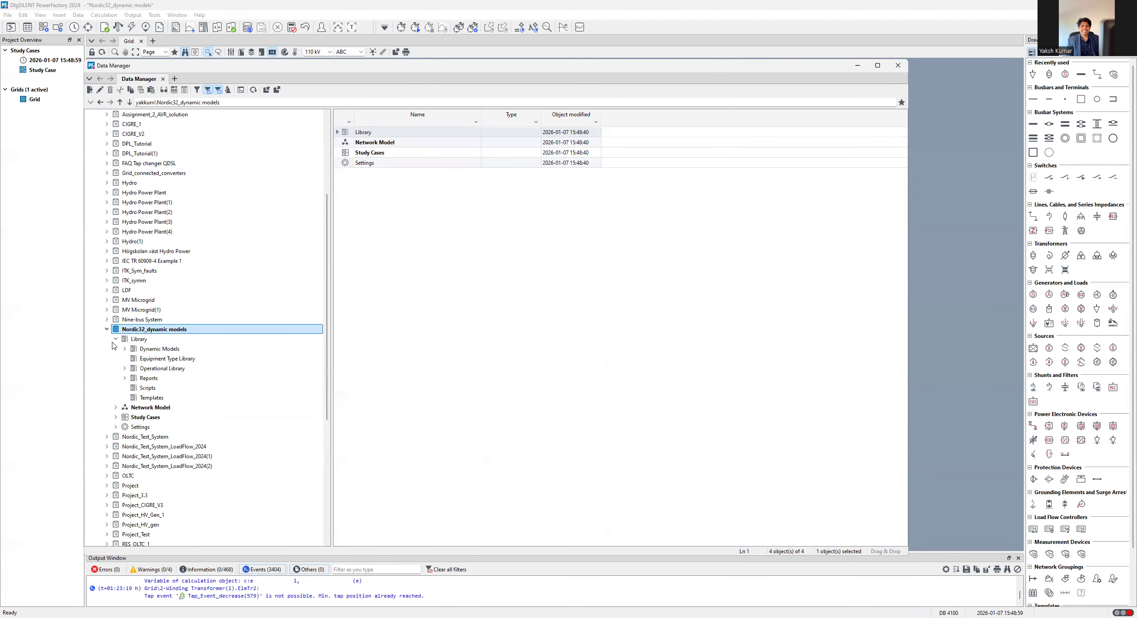
pyautogui.click(133, 341)
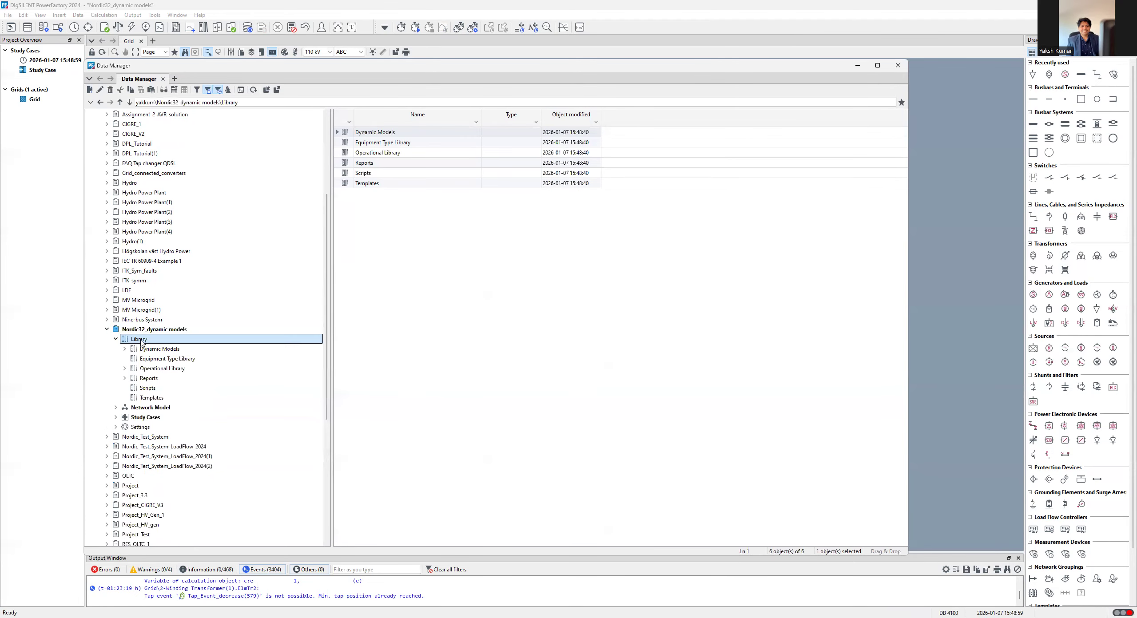
pyautogui.click(125, 349)
pyautogui.click(168, 350)
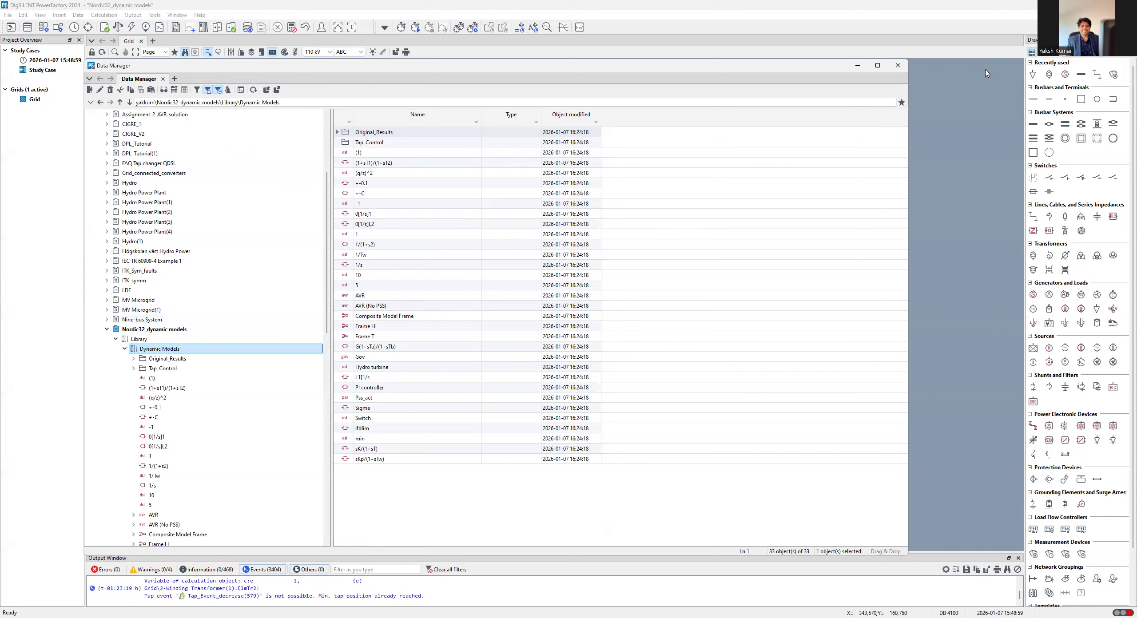
pyautogui.click(902, 70)
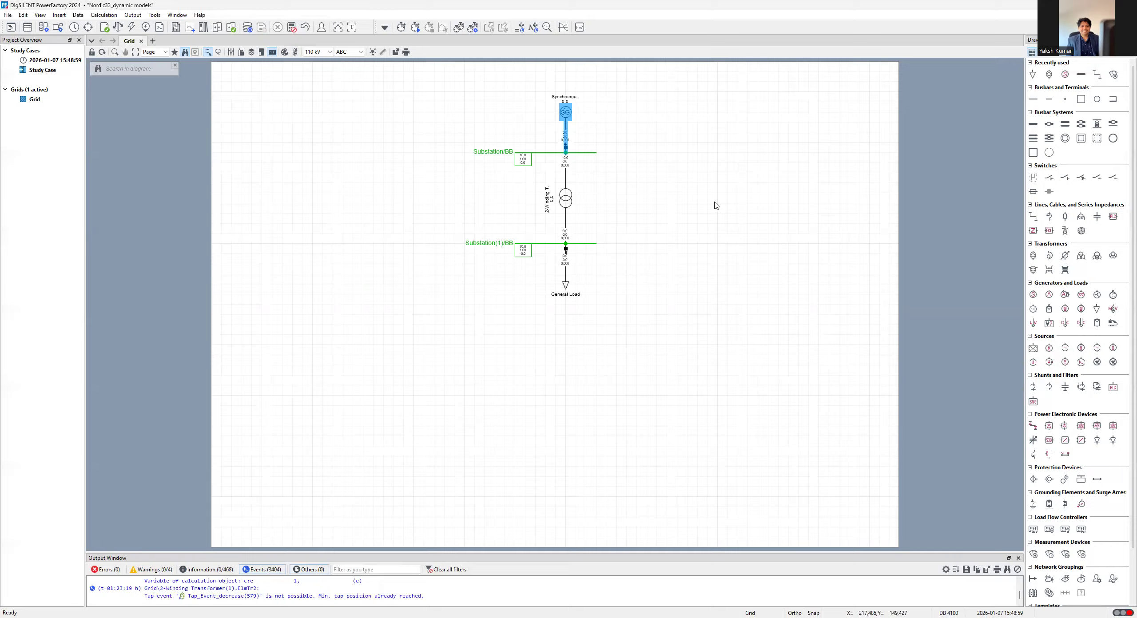
pyautogui.doubleClick(567, 115)
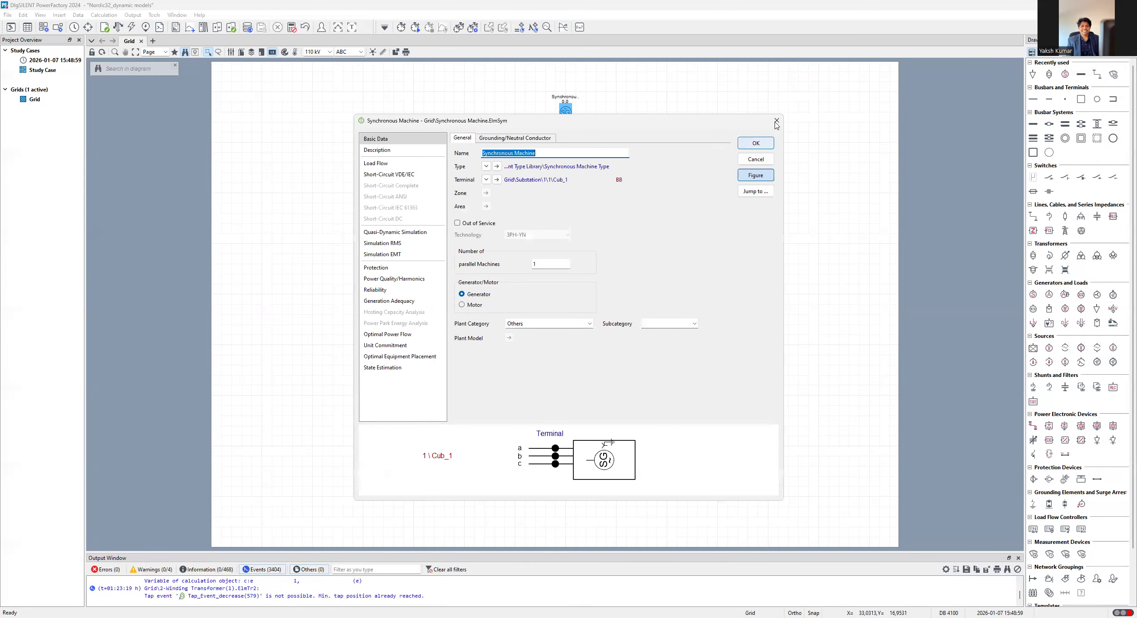
pyautogui.press('Escape')
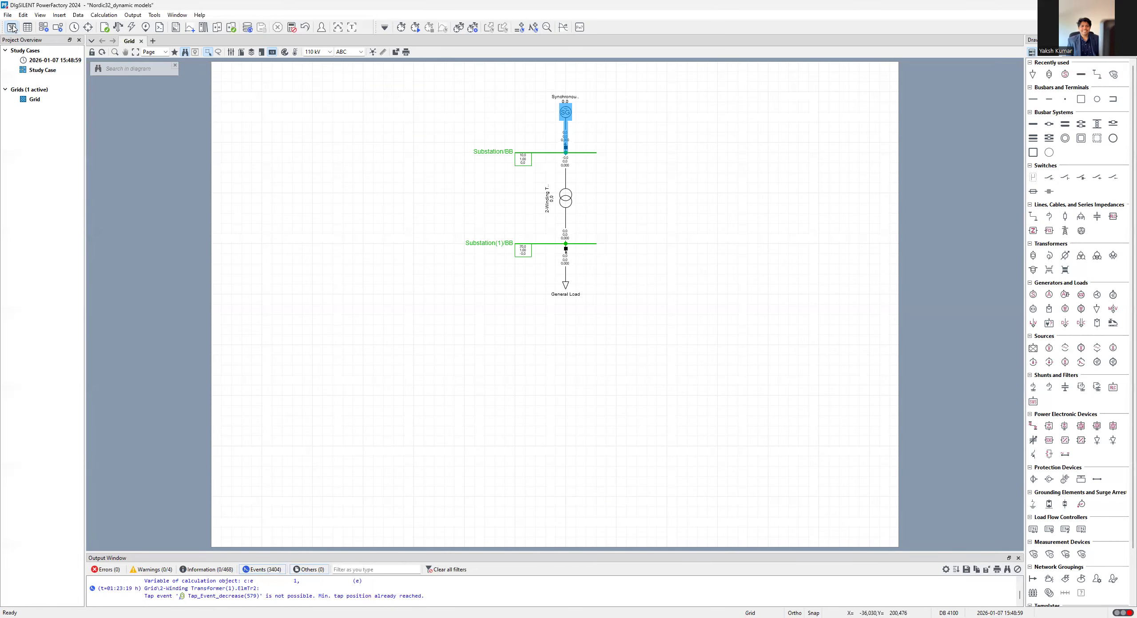
# - Display the contents of the Grid under Network Data in the Nordic32_dynamic models network model
pyautogui.click(11, 27)
pyautogui.click(106, 477)
pyautogui.scroll(-4, 165, 407)
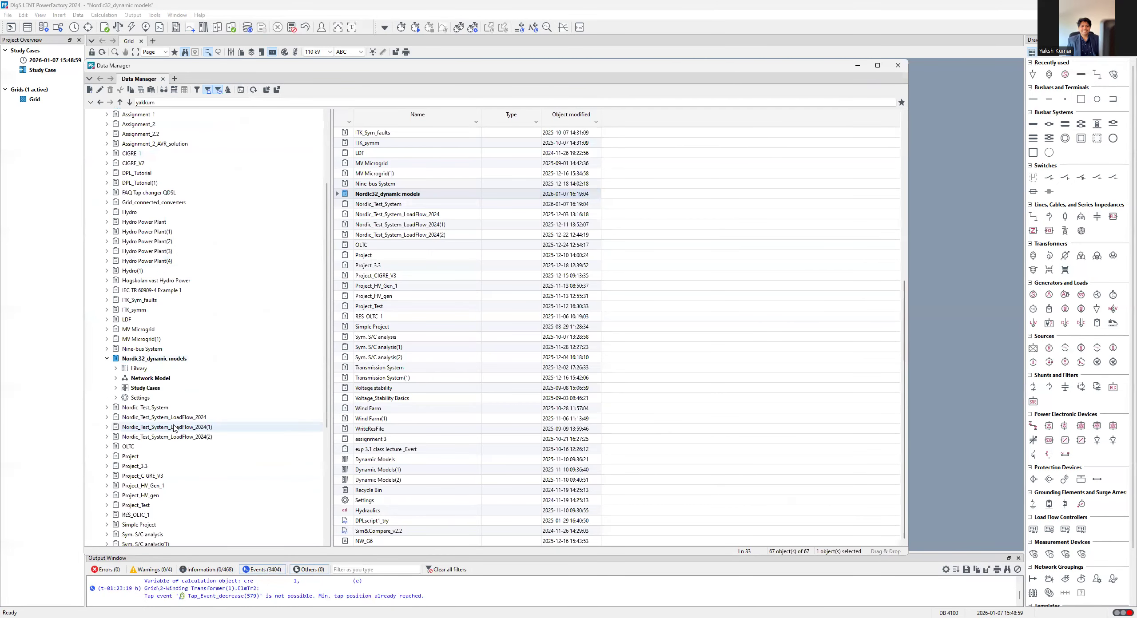
pyautogui.click(165, 359)
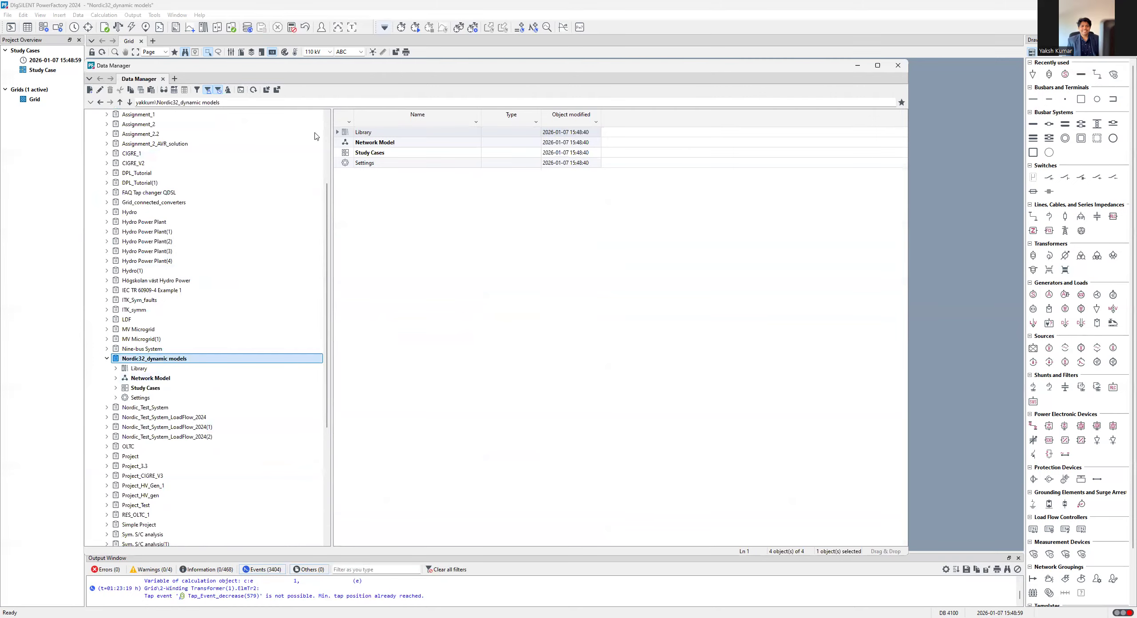
pyautogui.click(115, 378)
pyautogui.click(151, 380)
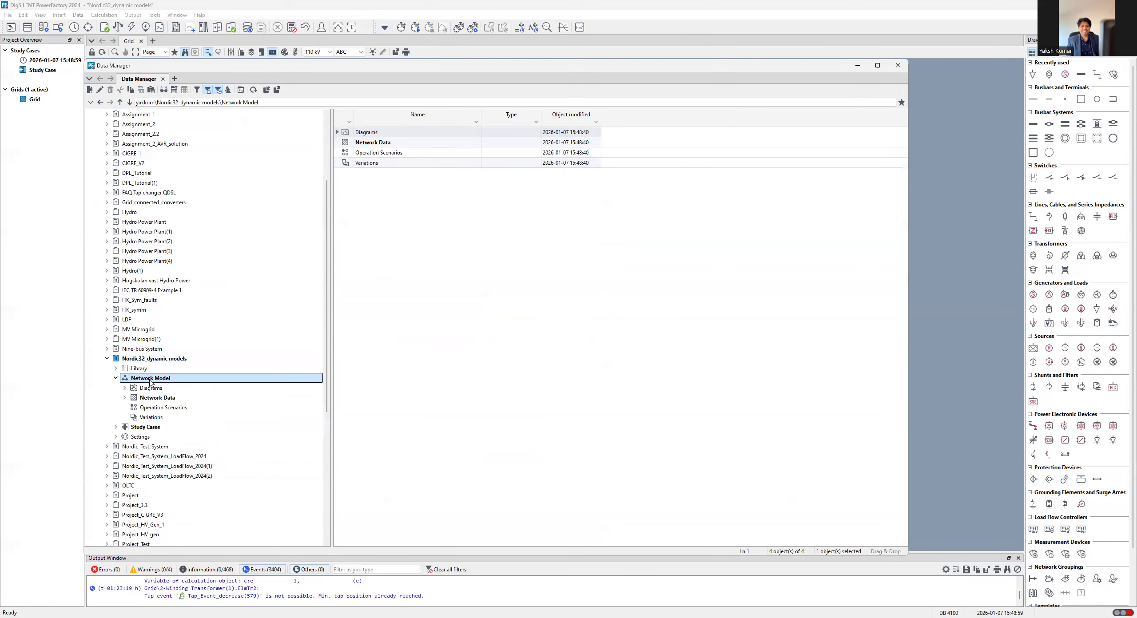
pyautogui.click(125, 398)
pyautogui.click(154, 408)
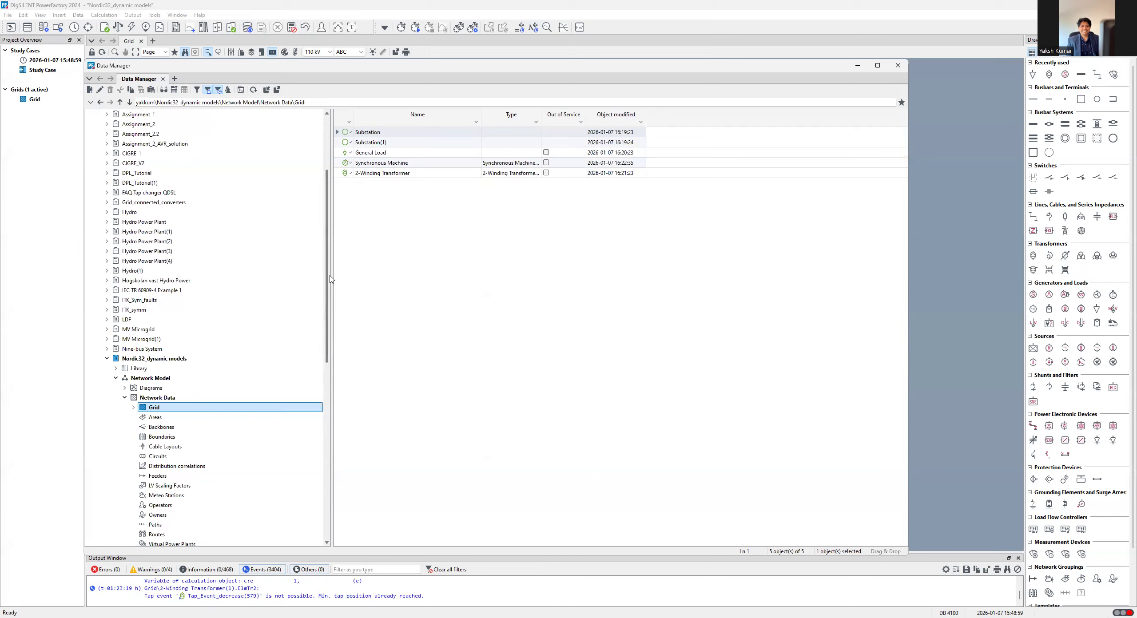
pyautogui.scroll(-3, 327, 279)
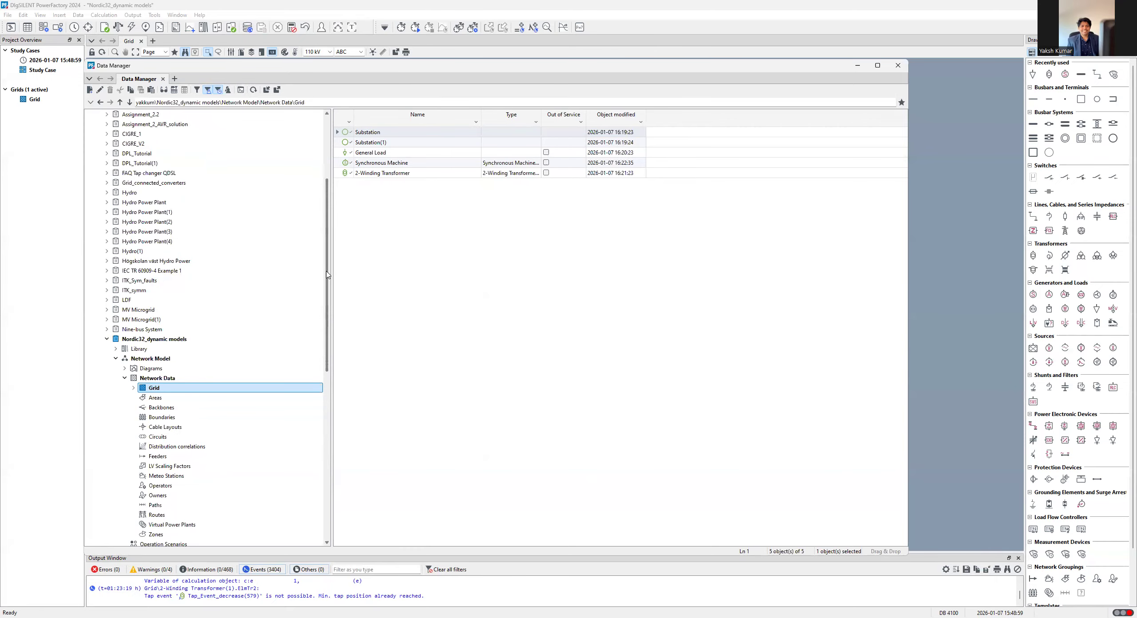
pyautogui.moveTo(327, 279); pyautogui.dragTo(327, 214)
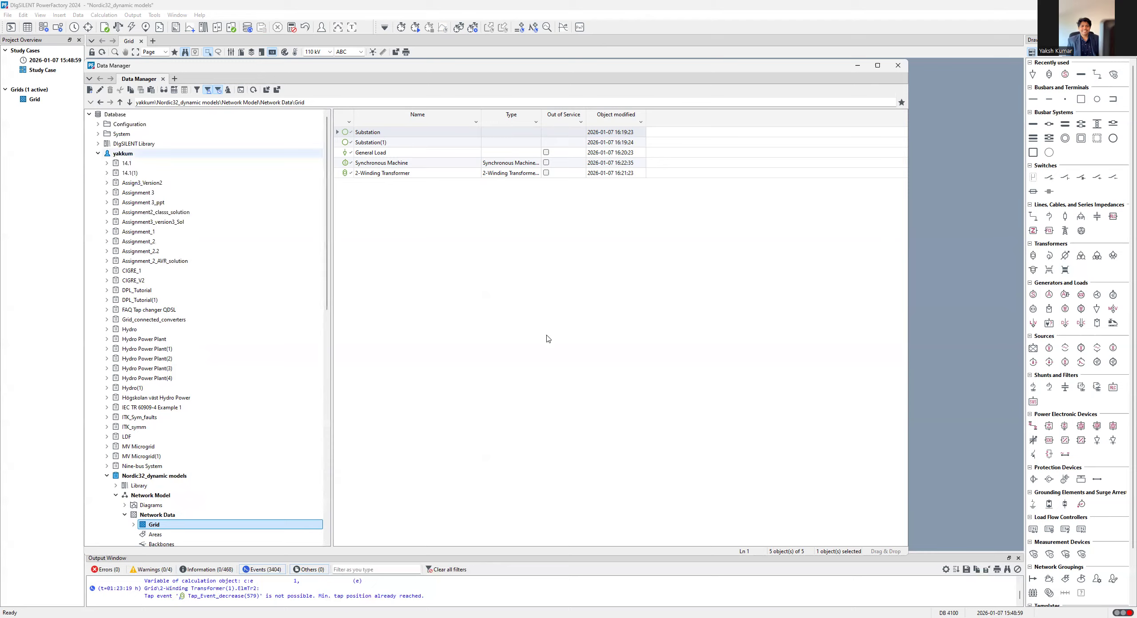
# - Add a new Composite Model object to the Grid
pyautogui.click(90, 91)
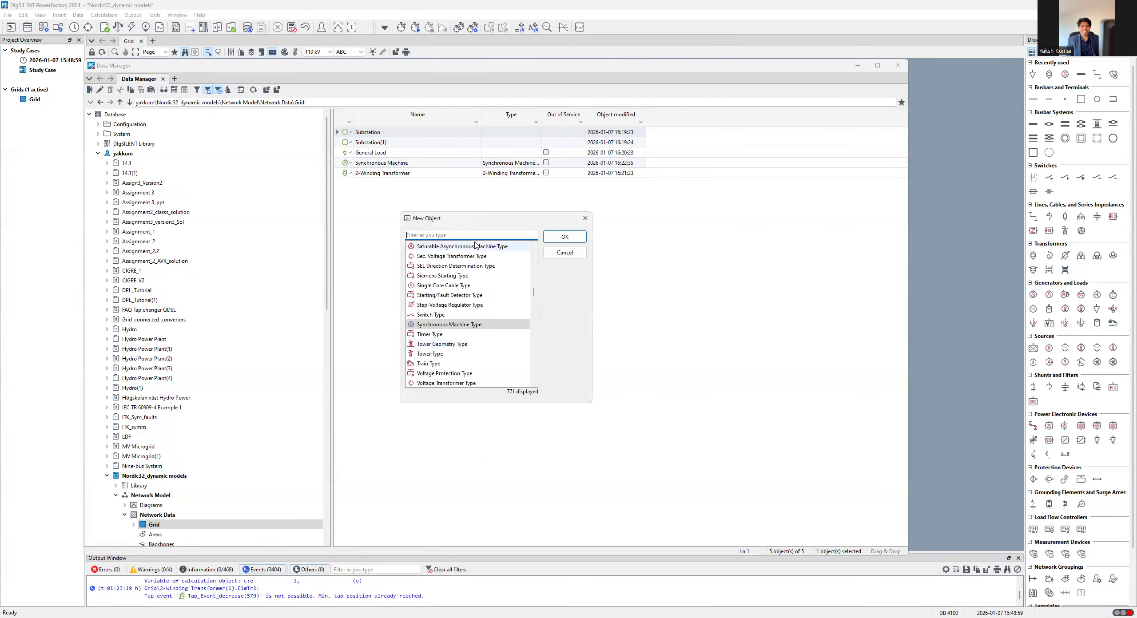
pyautogui.write('comp')
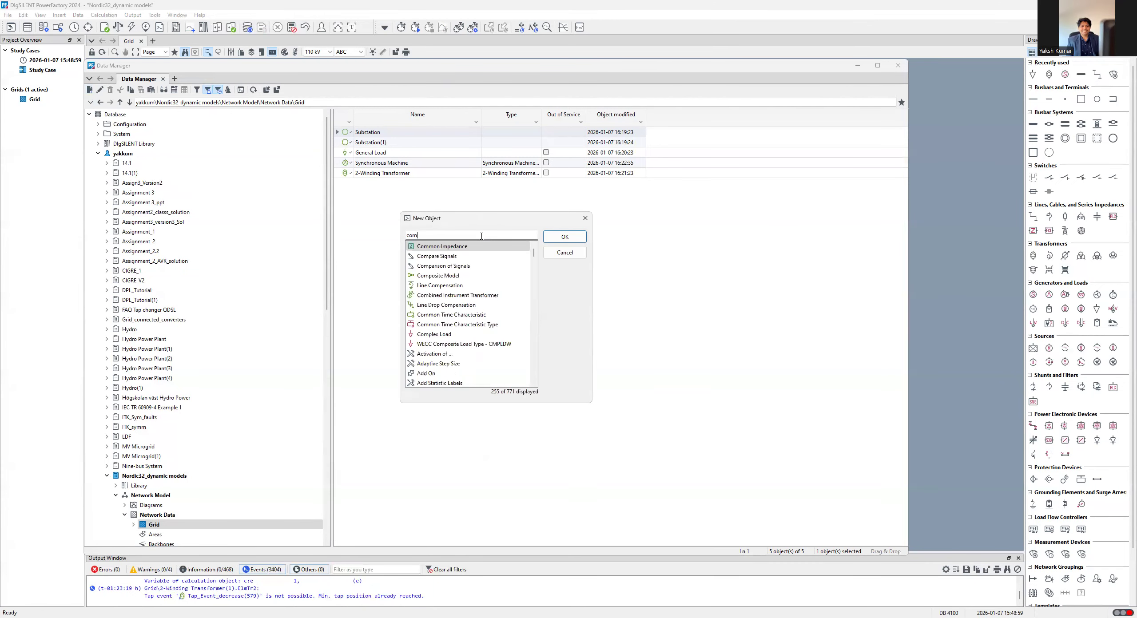
pyautogui.press('Down')
pyautogui.press('Down')
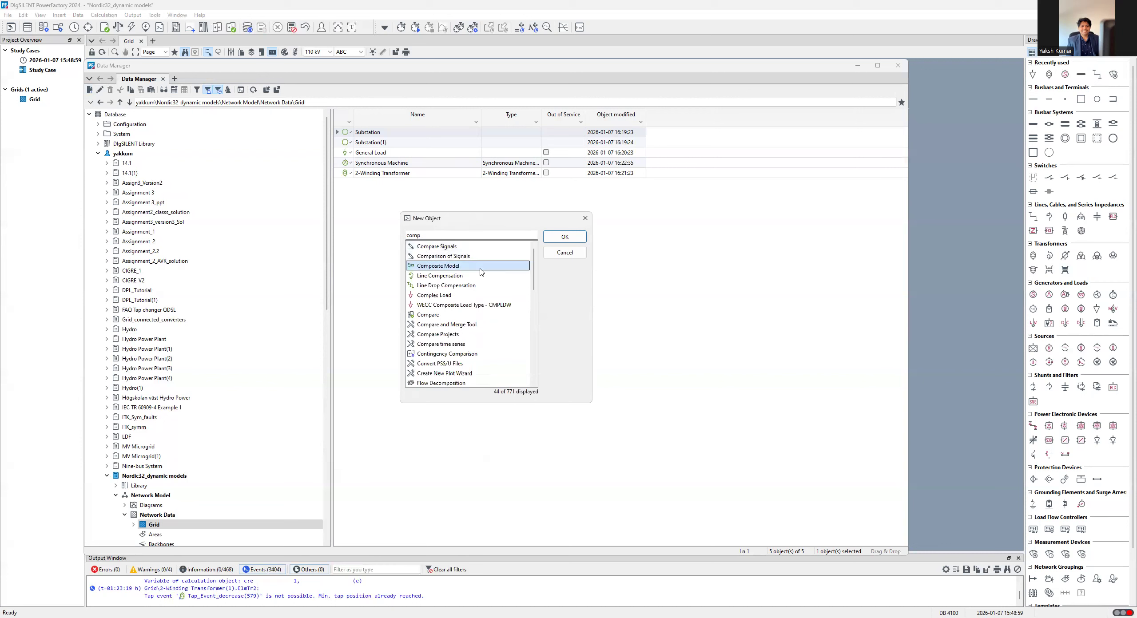
pyautogui.click(546, 241)
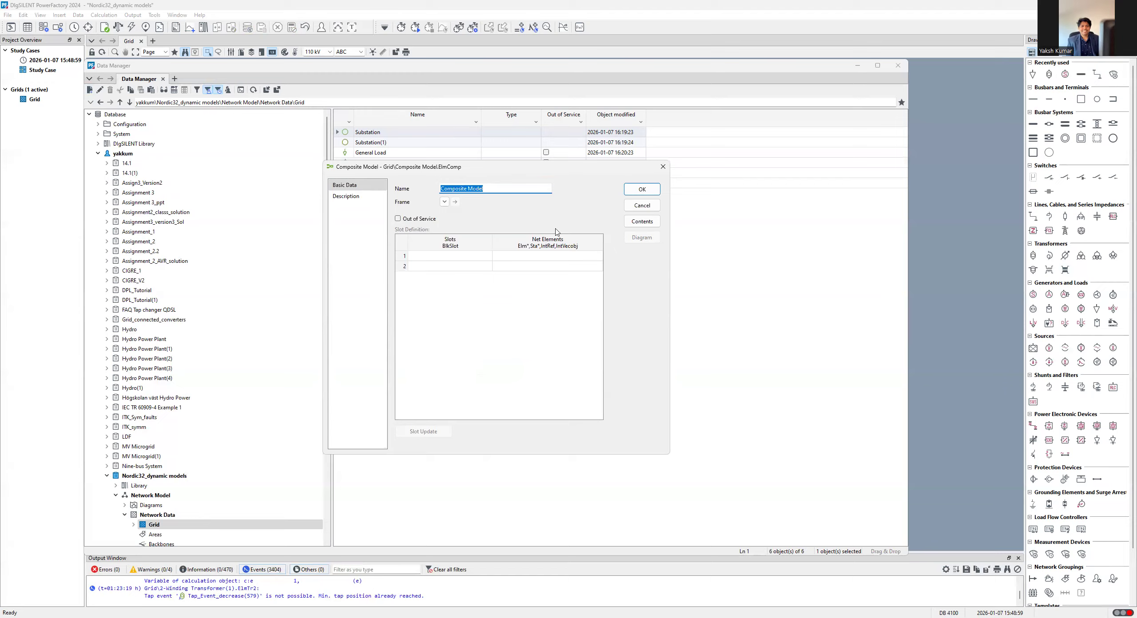
# - Name the composite model "Commposite Frame H", accept it, and reopen its settings for a brief check
pyautogui.click(520, 190)
pyautogui.press('BackSpace')
pyautogui.press('BackSpace')
pyautogui.press('BackSpace')
pyautogui.press('BackSpace')
pyautogui.press('BackSpace')
pyautogui.press('BackSpace')
pyautogui.press('BackSpace')
pyautogui.press('BackSpace')
pyautogui.press('BackSpace')
pyautogui.press('BackSpace')
pyautogui.press('BackSpace')
pyautogui.press('BackSpace')
pyautogui.press('BackSpace')
pyautogui.write('mposyte')
pyautogui.press('BackSpace')
pyautogui.press('BackSpace')
pyautogui.press('BackSpace')
pyautogui.press('BackSpace')
pyautogui.write('ite Frame')
pyautogui.click(631, 187)
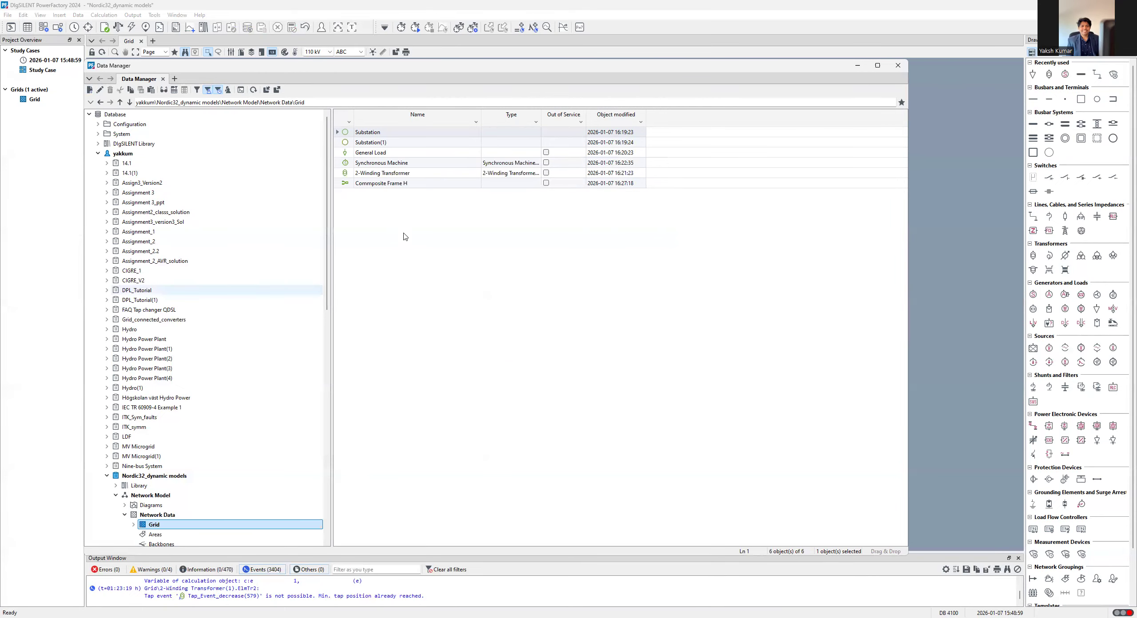
pyautogui.doubleClick(345, 185)
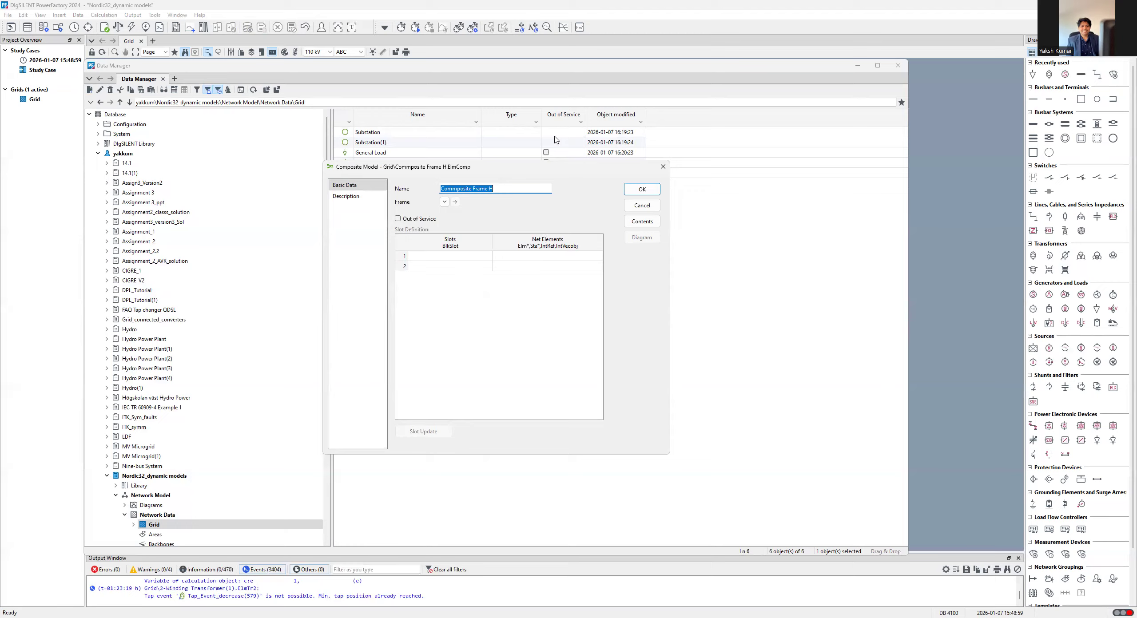
pyautogui.click(663, 168)
# - Expand the Grid and the Dynamic Models library in the project tree to examine the composite model and the available frames
pyautogui.scroll(-4, 222, 360)
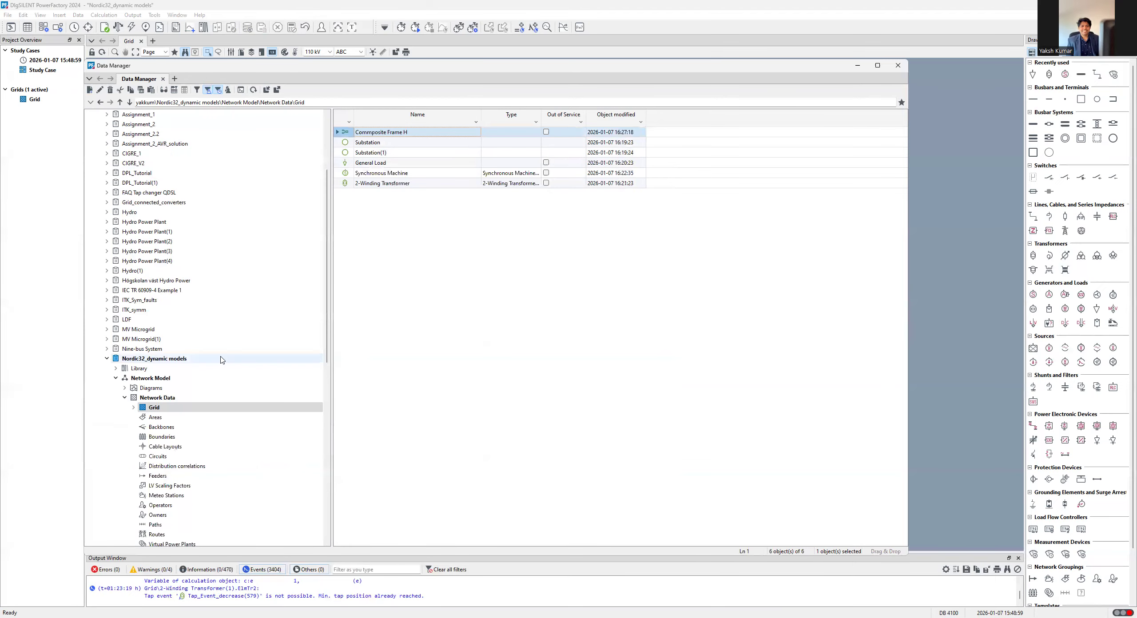
pyautogui.scroll(-3, 223, 360)
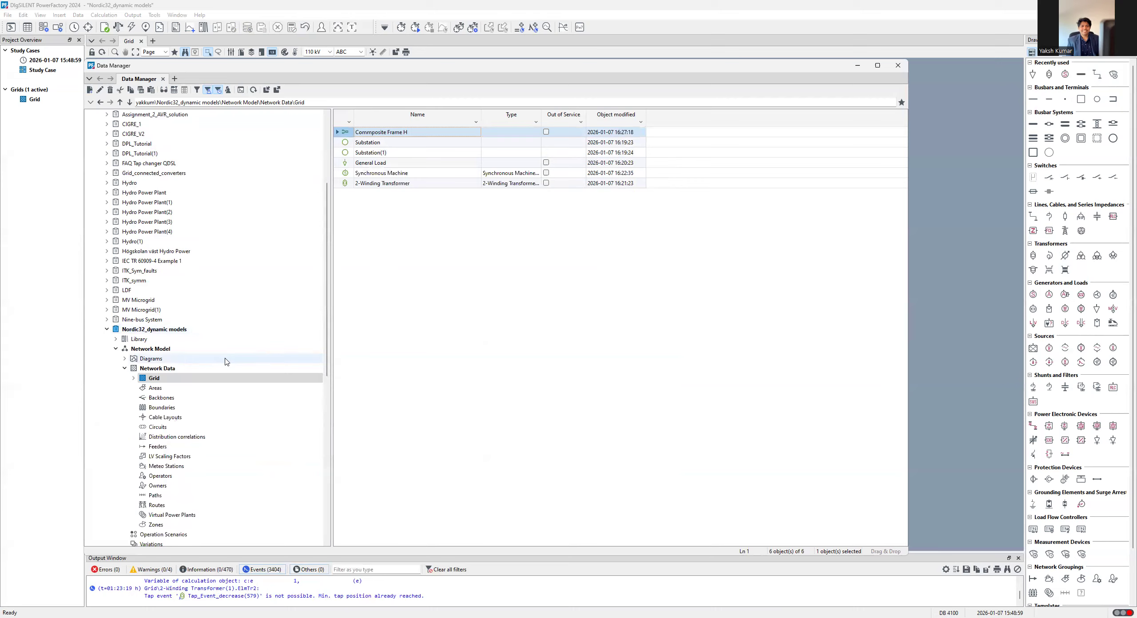
pyautogui.click(146, 311)
pyautogui.click(143, 319)
pyautogui.click(134, 319)
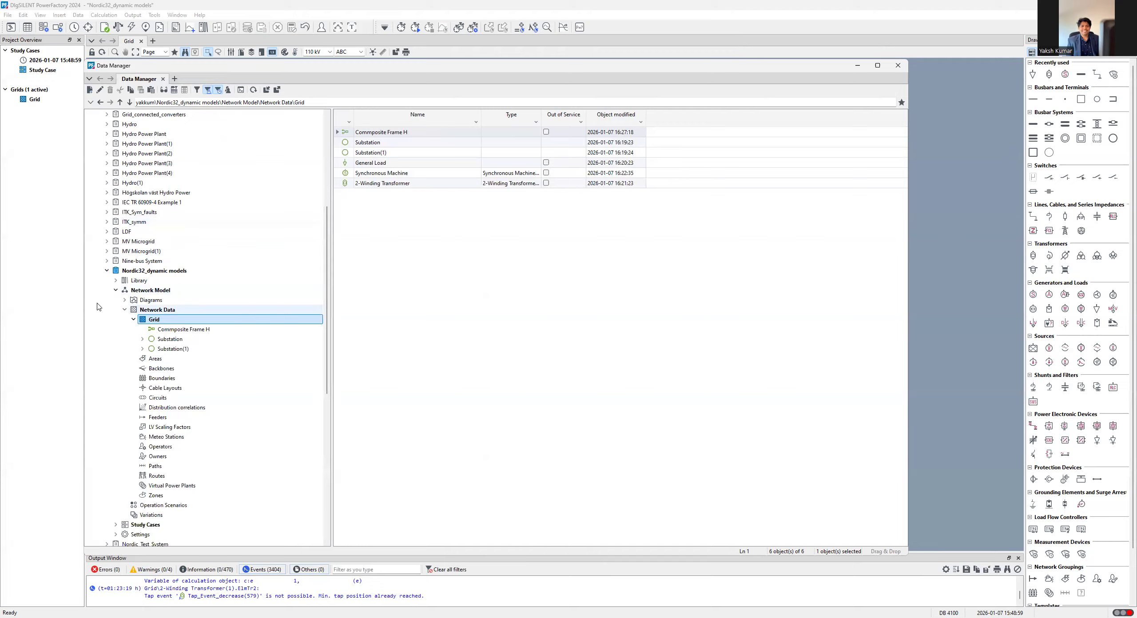
pyautogui.click(115, 280)
pyautogui.scroll(-4, 163, 473)
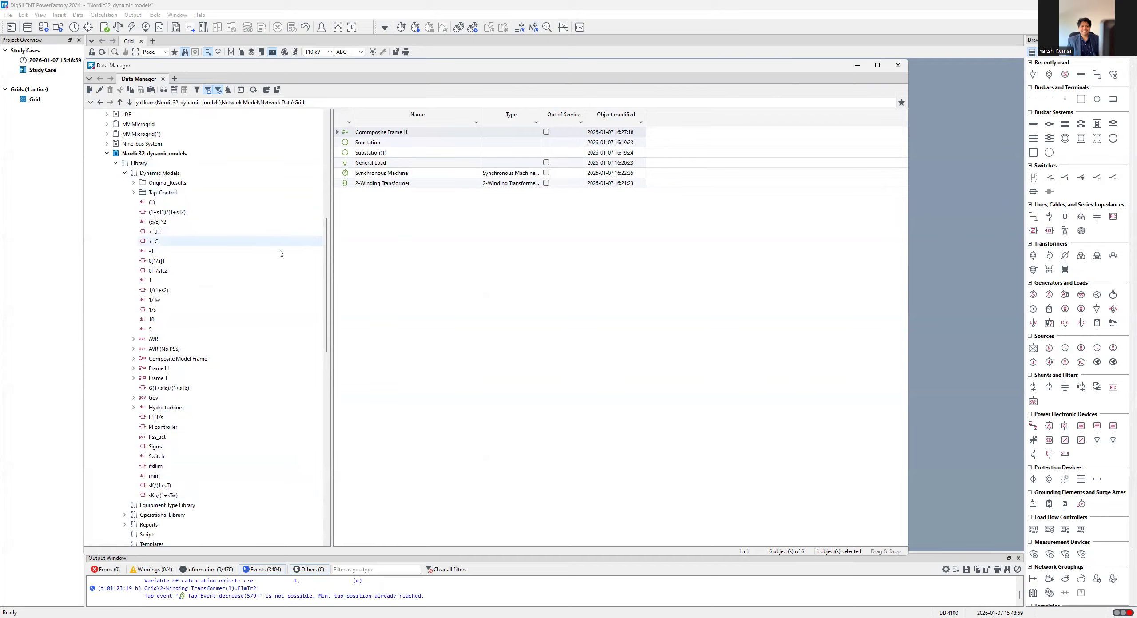
# - Assign Frame H from the Nordic32_dynamic models project's Dynamic Models library as the frame of composite model Commposite Frame H and accept it
pyautogui.click(343, 134)
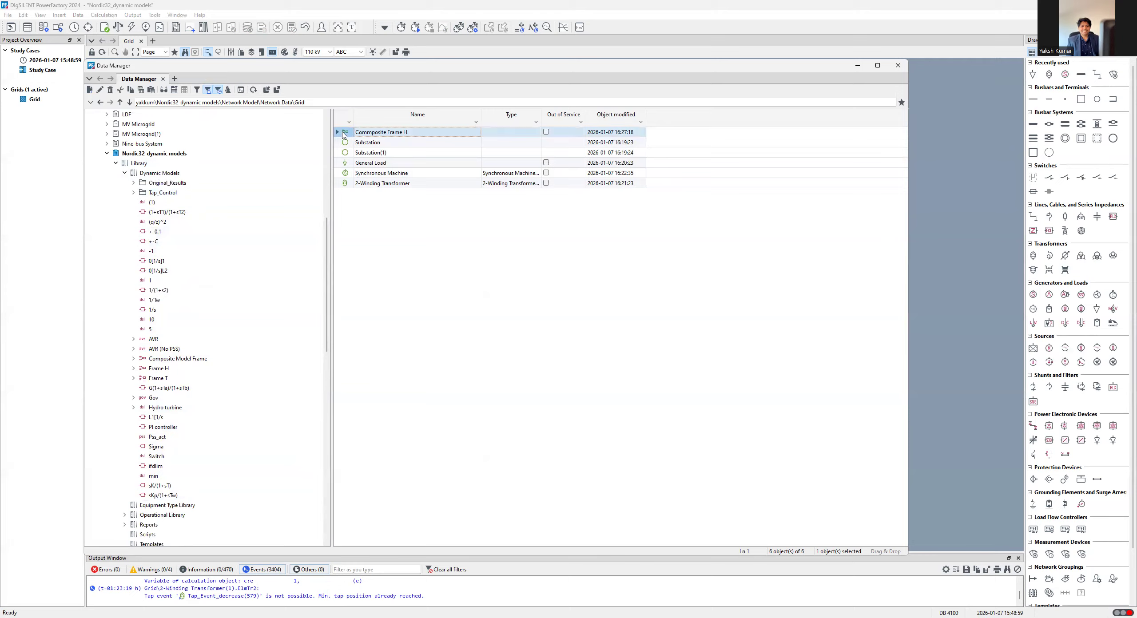
pyautogui.doubleClick(344, 135)
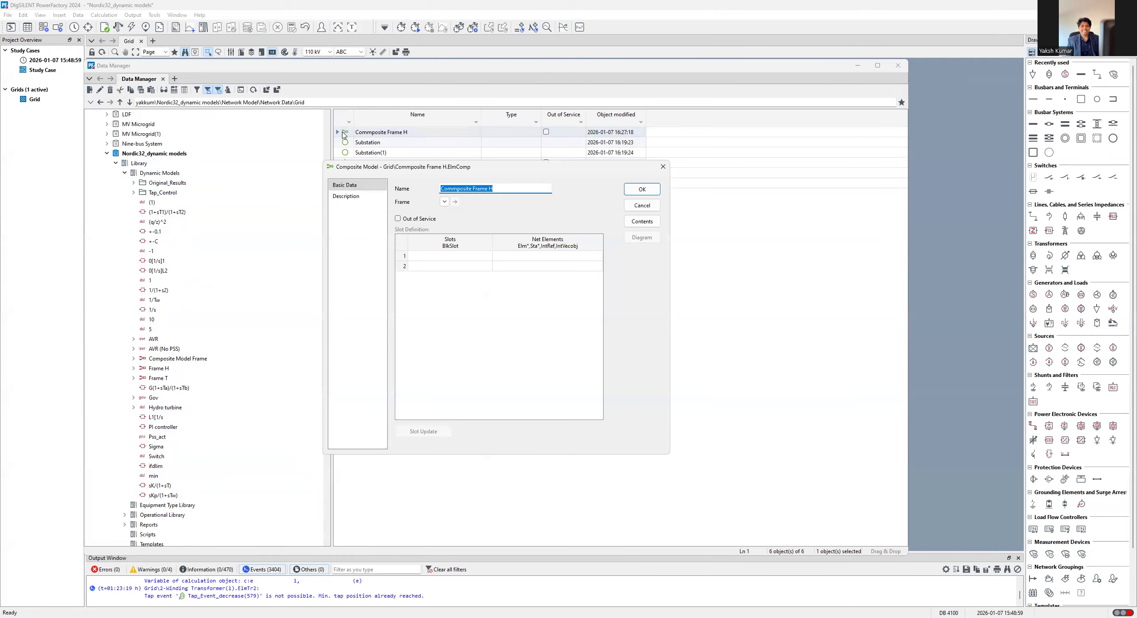
pyautogui.click(445, 203)
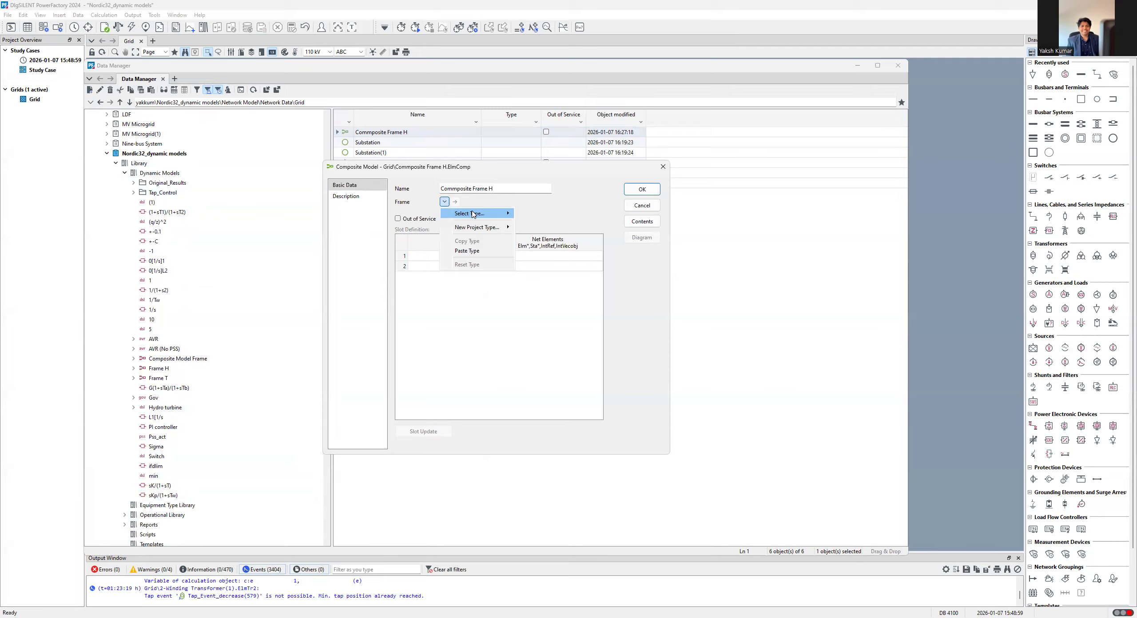
pyautogui.moveTo(473, 214)
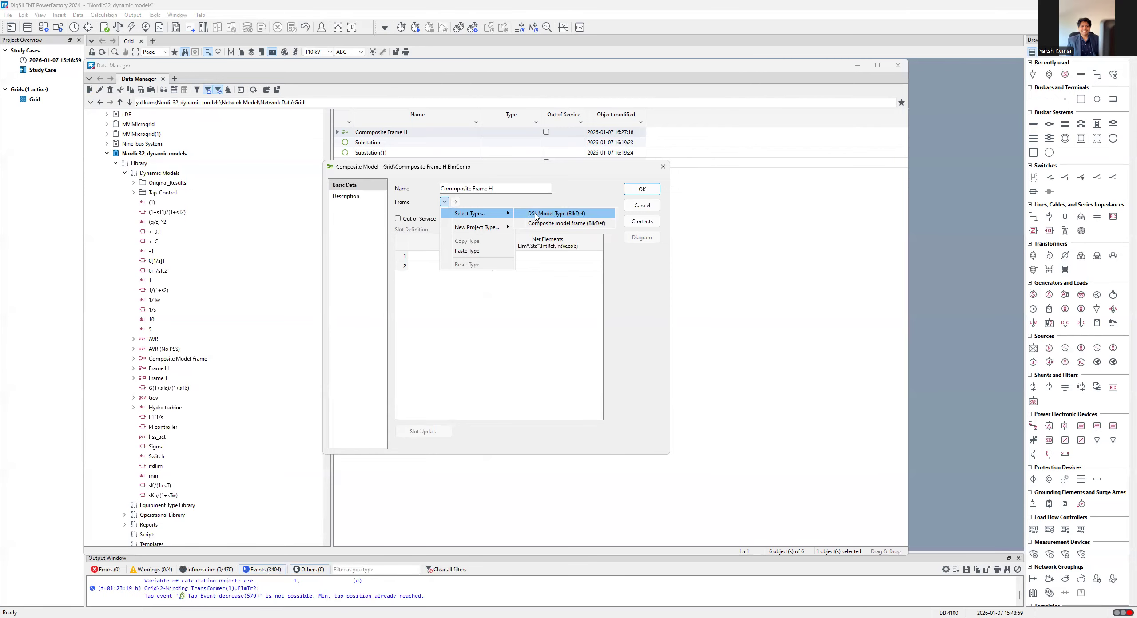
pyautogui.click(567, 224)
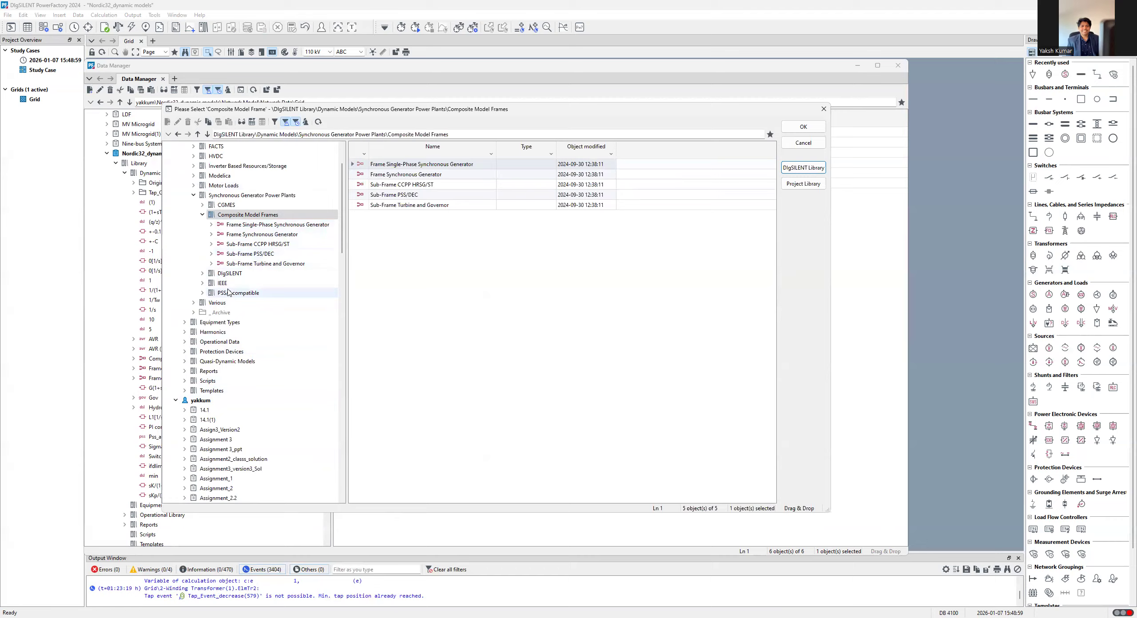
pyautogui.scroll(-6, 237, 255)
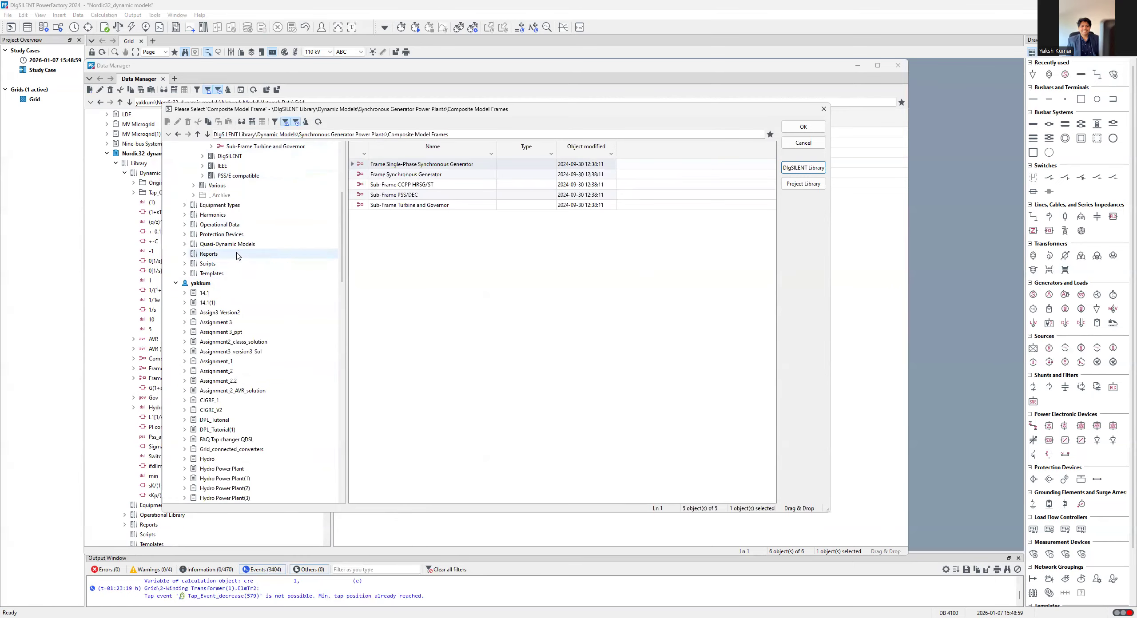
pyautogui.scroll(-11, 237, 256)
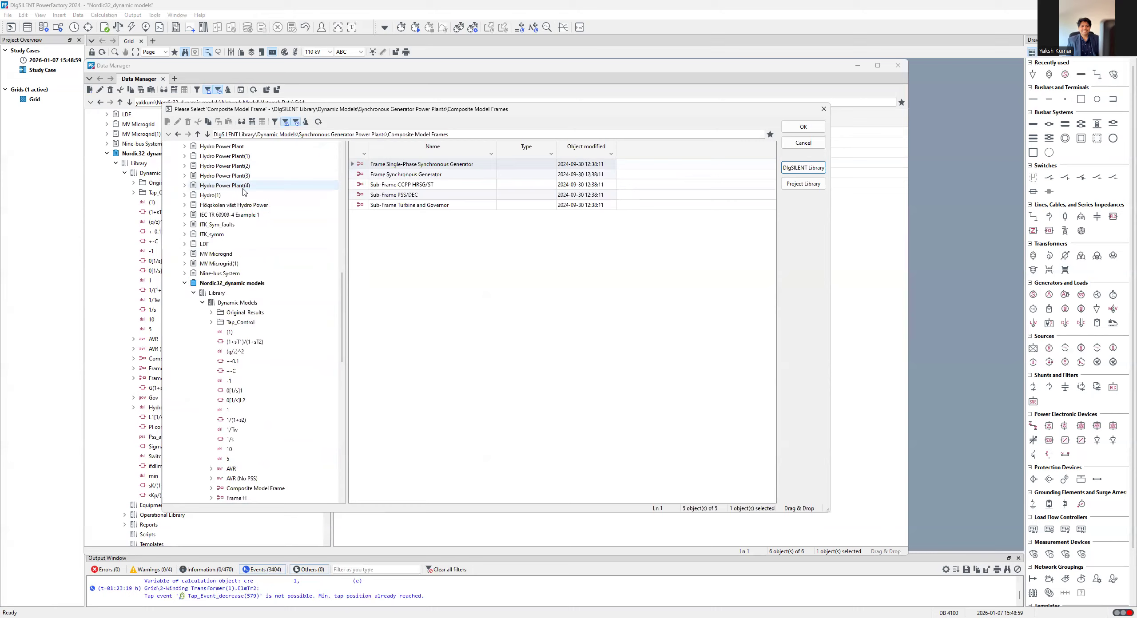
pyautogui.click(201, 283)
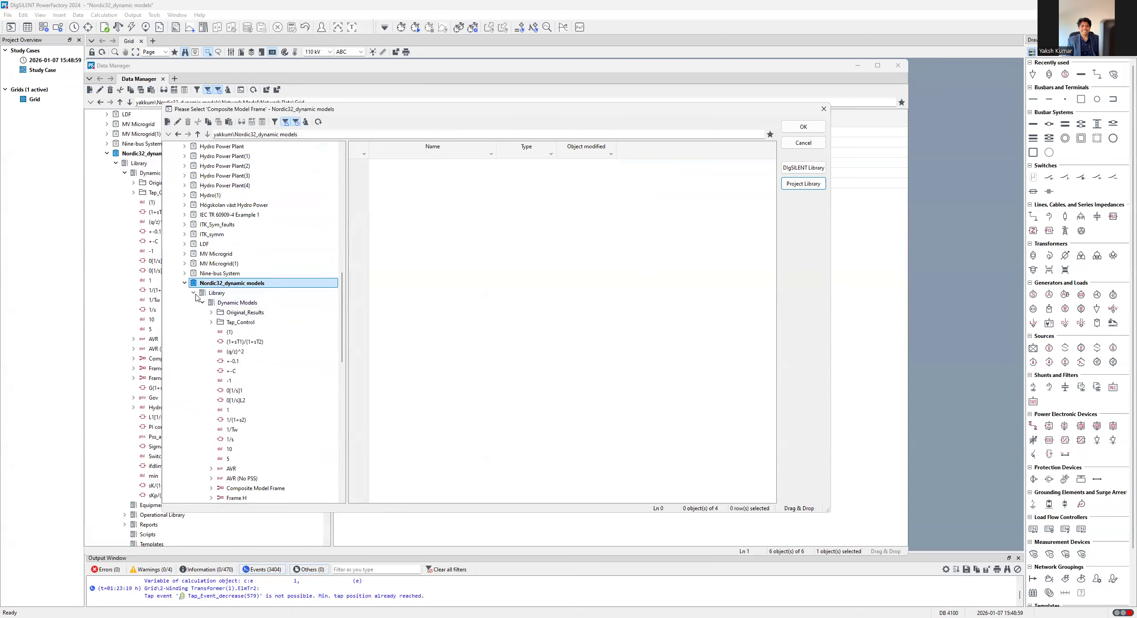
pyautogui.click(217, 293)
pyautogui.click(237, 302)
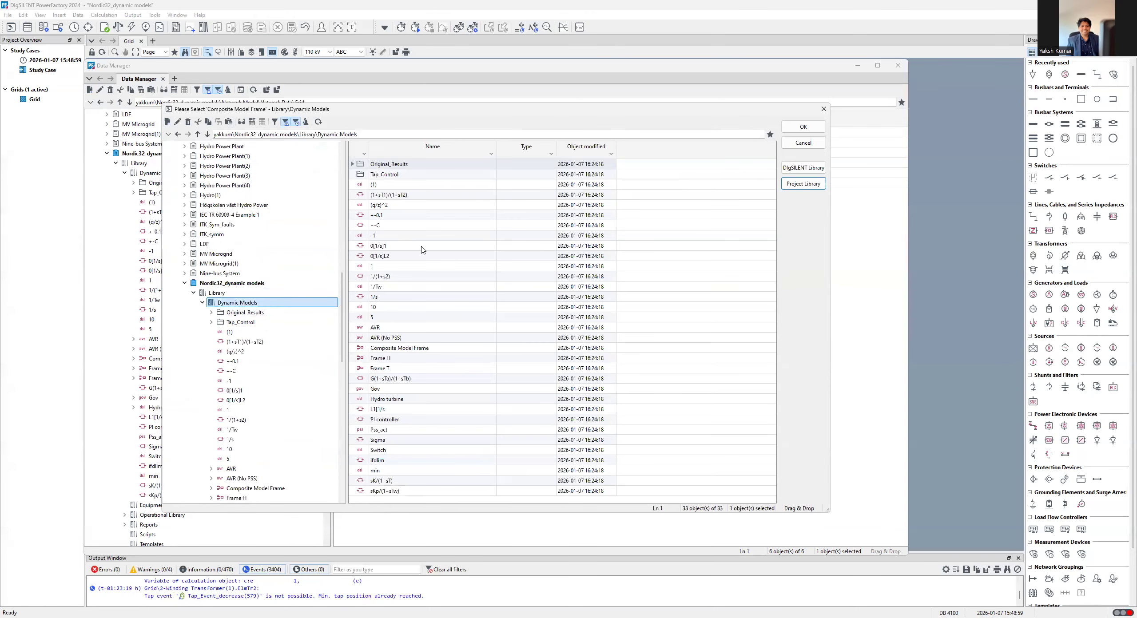
pyautogui.click(364, 360)
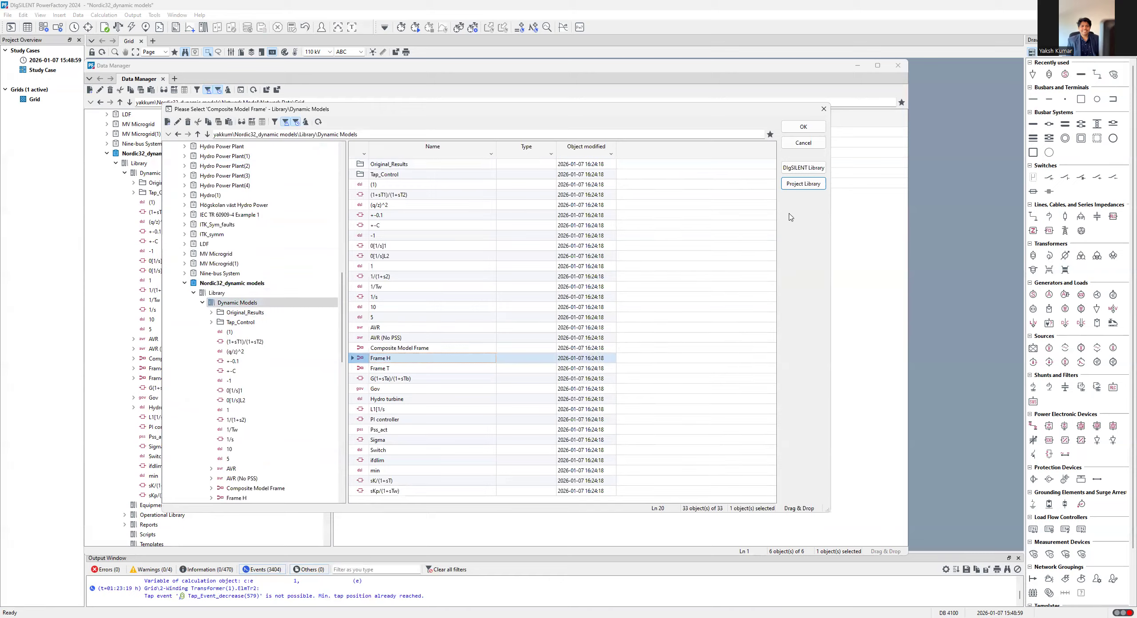
pyautogui.click(803, 128)
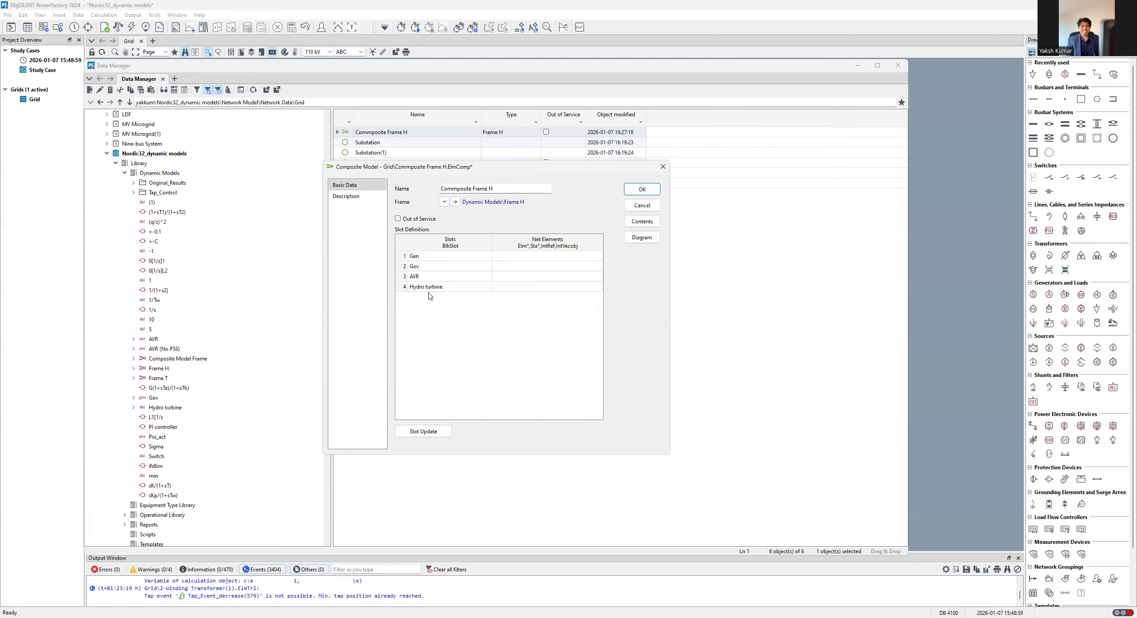
pyautogui.click(642, 189)
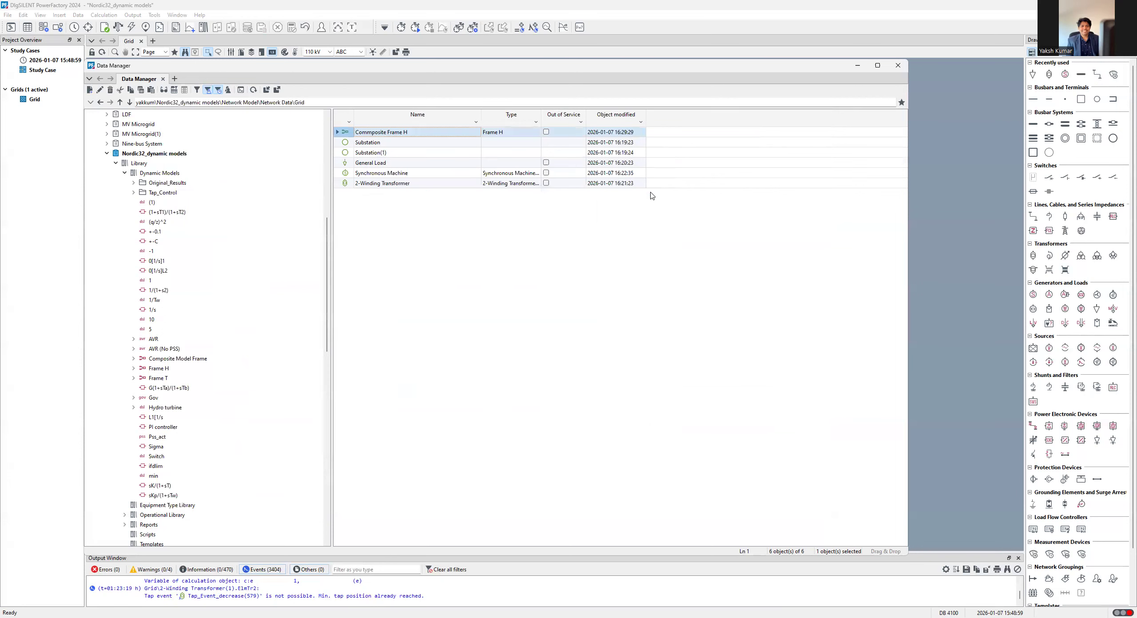
# - Rename the composite model in the Grid to "Frame H" and accept the change
pyautogui.doubleClick(344, 136)
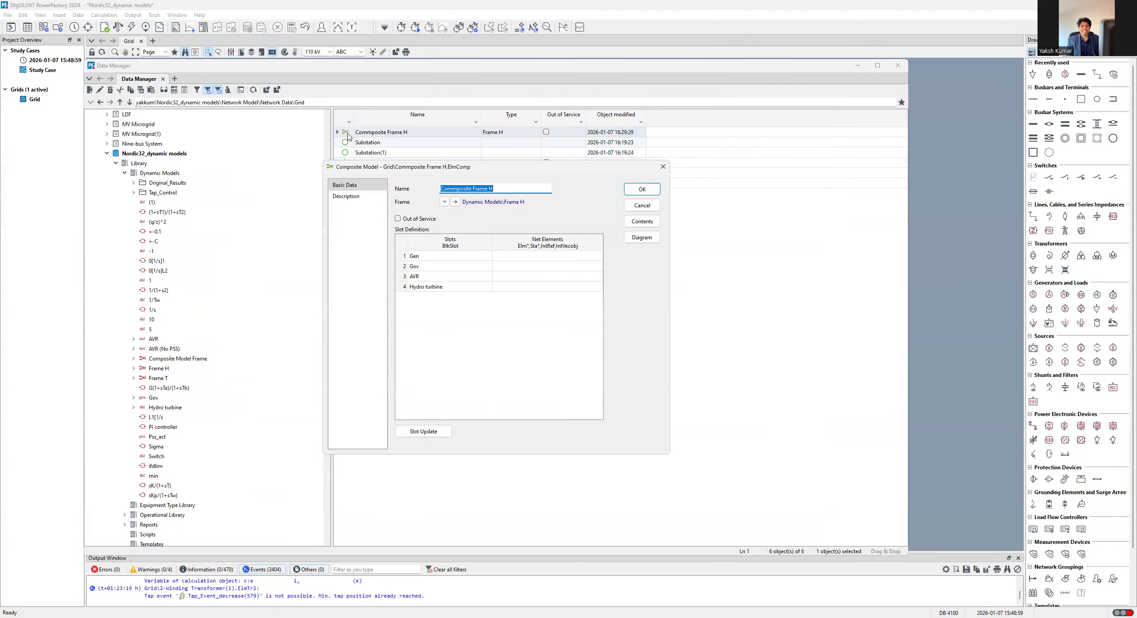
pyautogui.click(496, 187)
pyautogui.press('BackSpace')
pyautogui.press('BackSpace')
pyautogui.press('BackSpace')
pyautogui.press('BackSpace')
pyautogui.press('BackSpace')
pyautogui.press('BackSpace')
pyautogui.press('BackSpace')
pyautogui.press('BackSpace')
pyautogui.press('BackSpace')
pyautogui.press('BackSpace')
pyautogui.press('BackSpace')
pyautogui.press('BackSpace')
pyautogui.press('BackSpace')
pyautogui.press('BackSpace')
pyautogui.press('BackSpace')
pyautogui.press('BackSpace')
pyautogui.press('BackSpace')
pyautogui.press('BackSpace')
pyautogui.write('frame')
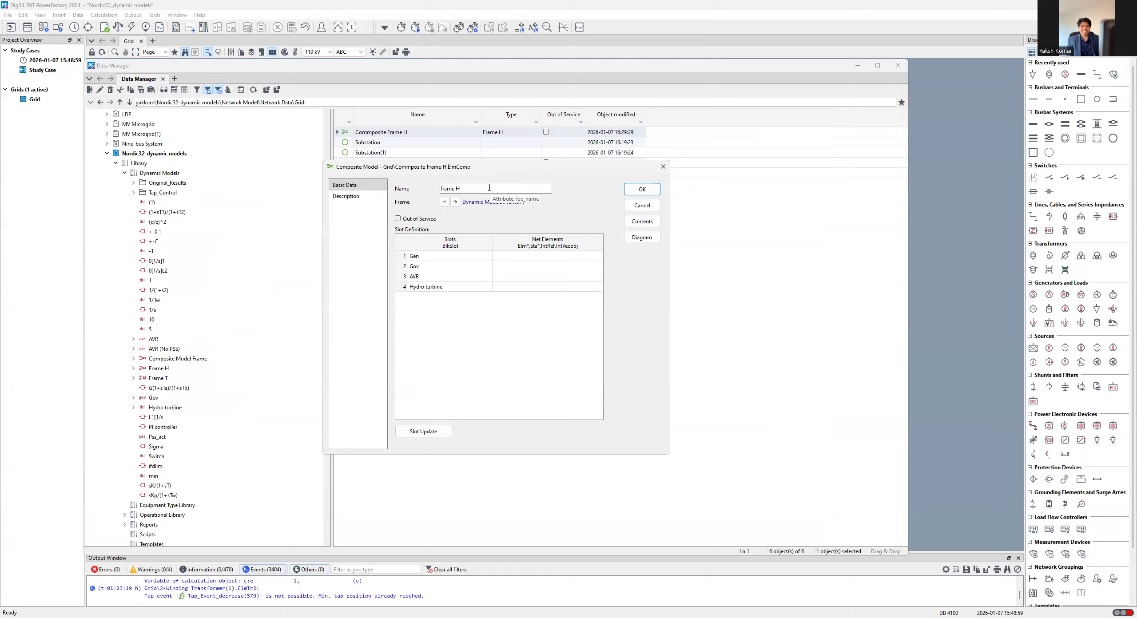
pyautogui.press('BackSpace')
pyautogui.write('F')
pyautogui.click(642, 190)
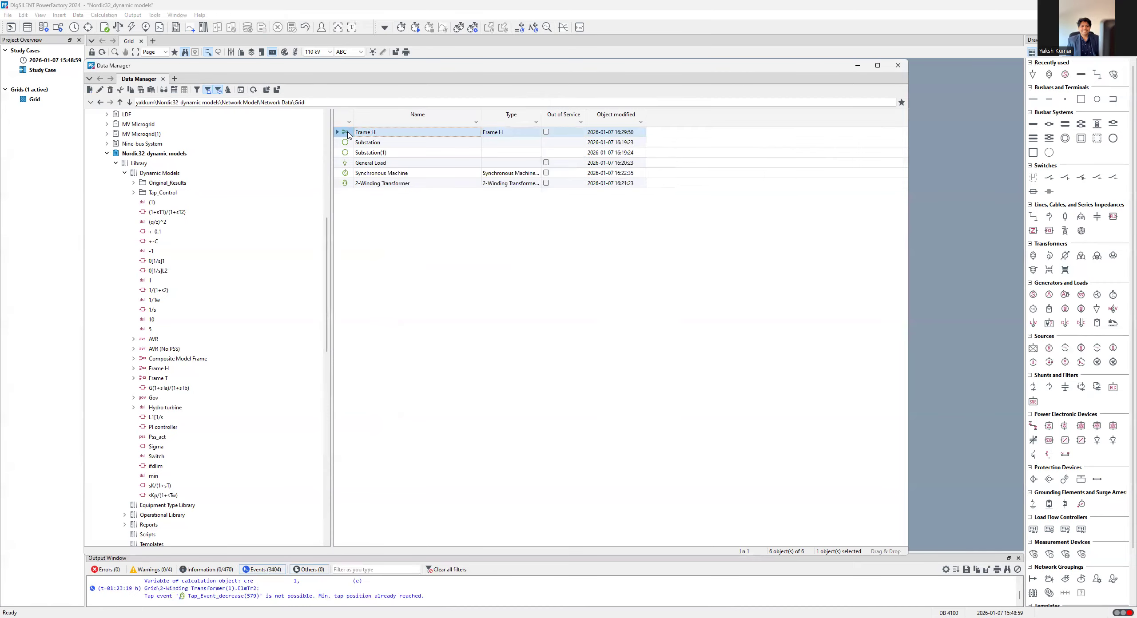
# - Reopen the settings of the Frame H composite model to examine its assigned frame and slot definition
pyautogui.doubleClick(348, 134)
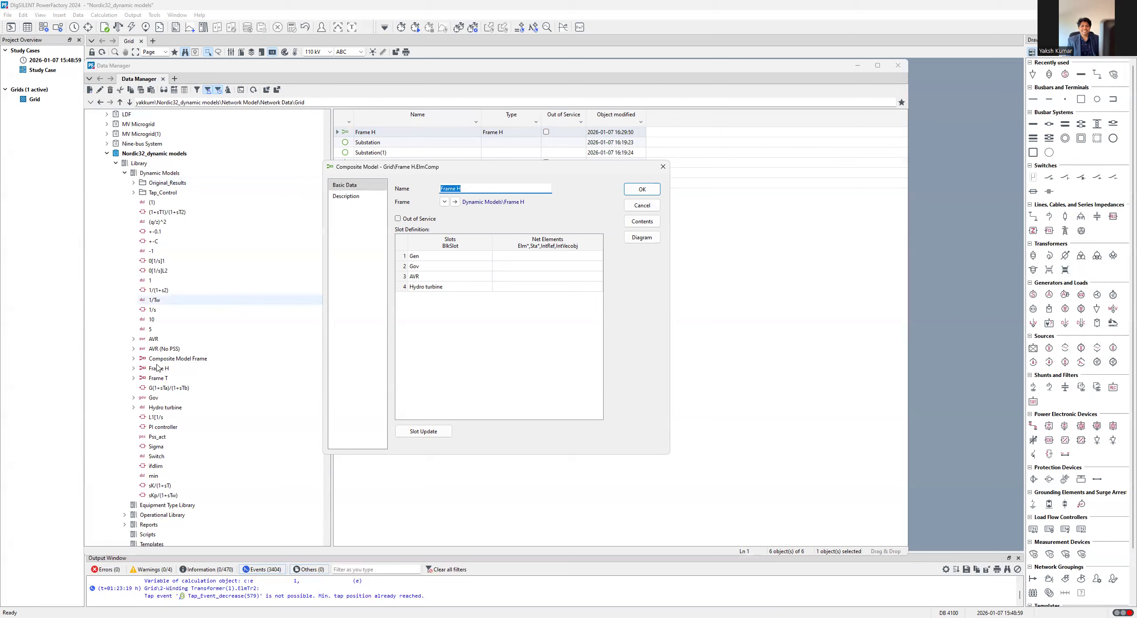
pyautogui.click(664, 168)
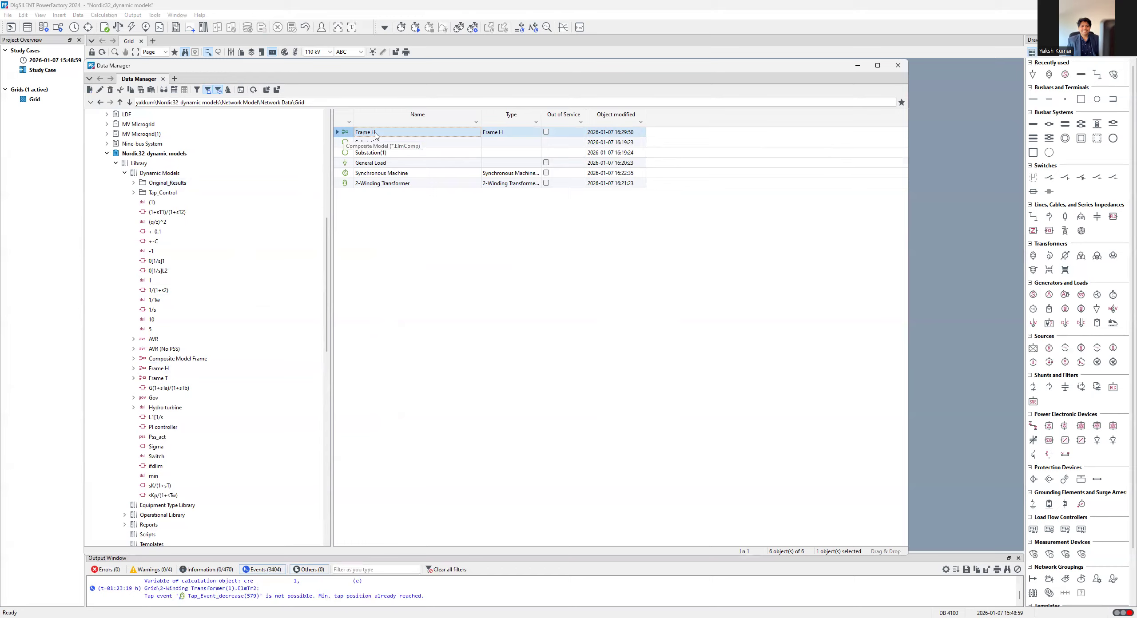
pyautogui.doubleClick(345, 132)
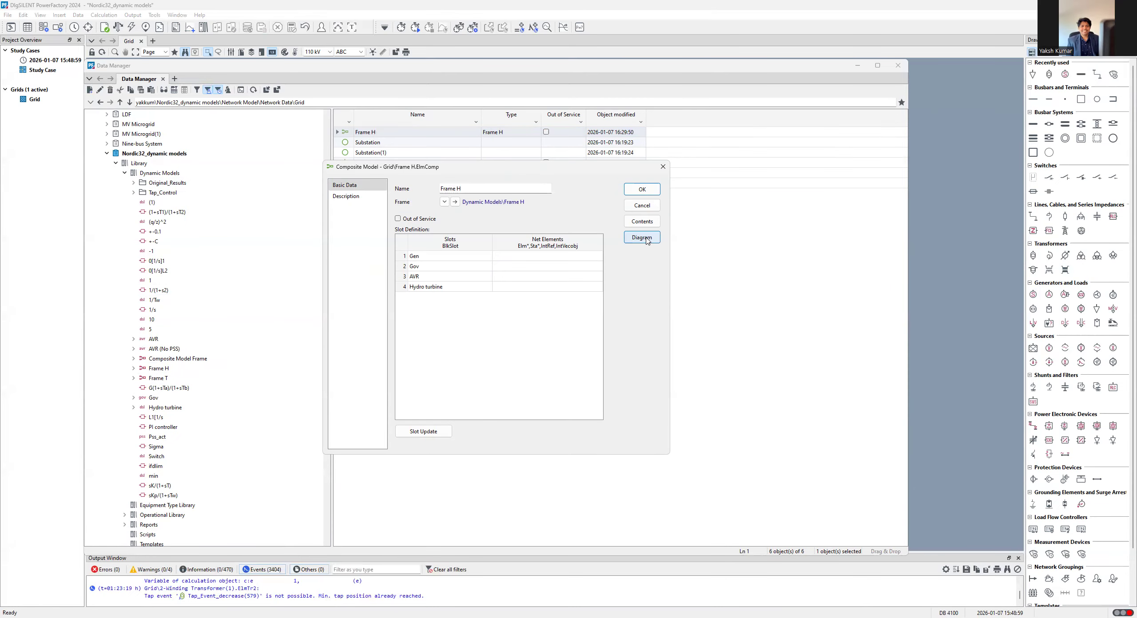
# - Open the Frame H composite model's diagram and inspect the settings of its AVR slot
pyautogui.click(641, 238)
pyautogui.click(643, 191)
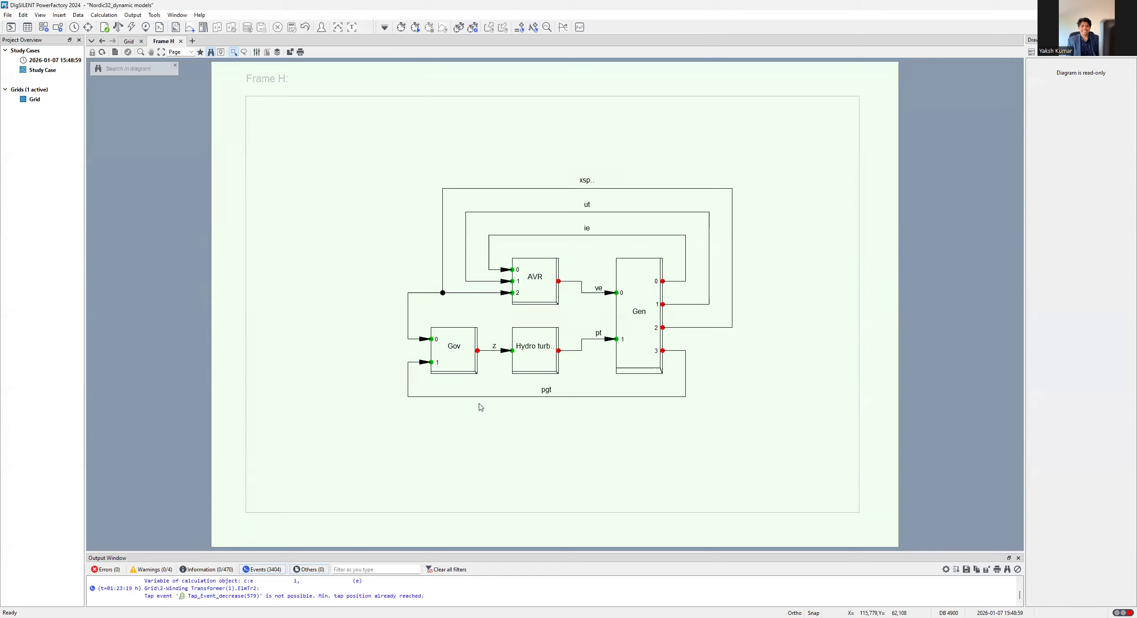
pyautogui.click(546, 298)
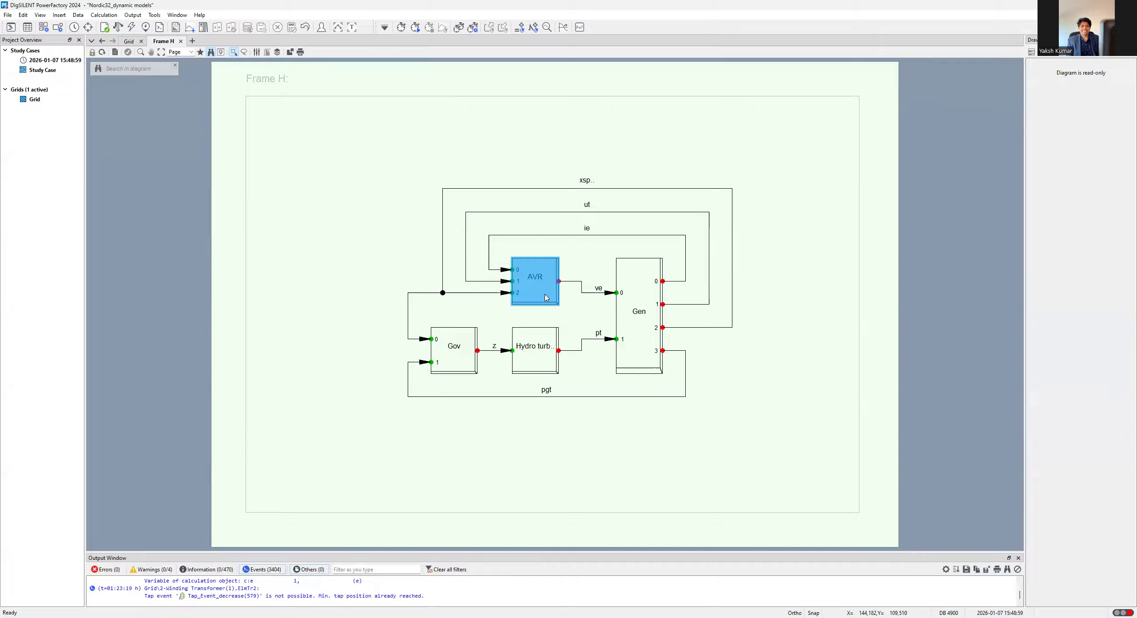
pyautogui.doubleClick(547, 298)
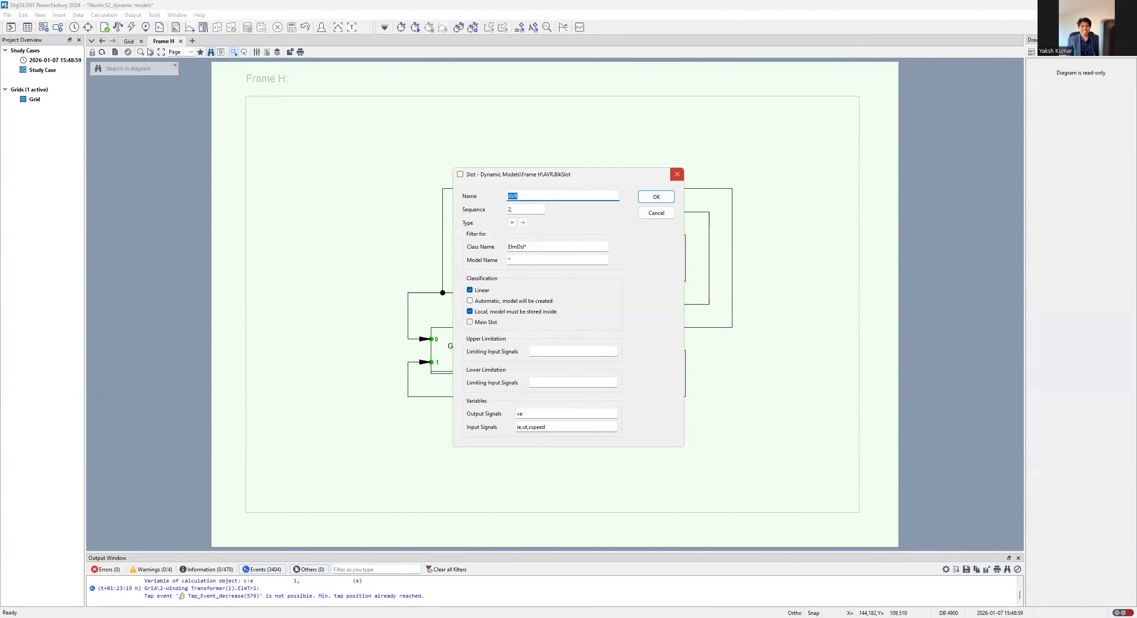
# - Browse to the Grid in the network data of Nordic32_dynamic models and review the Frame H composite model's slot definition
pyautogui.click(132, 45)
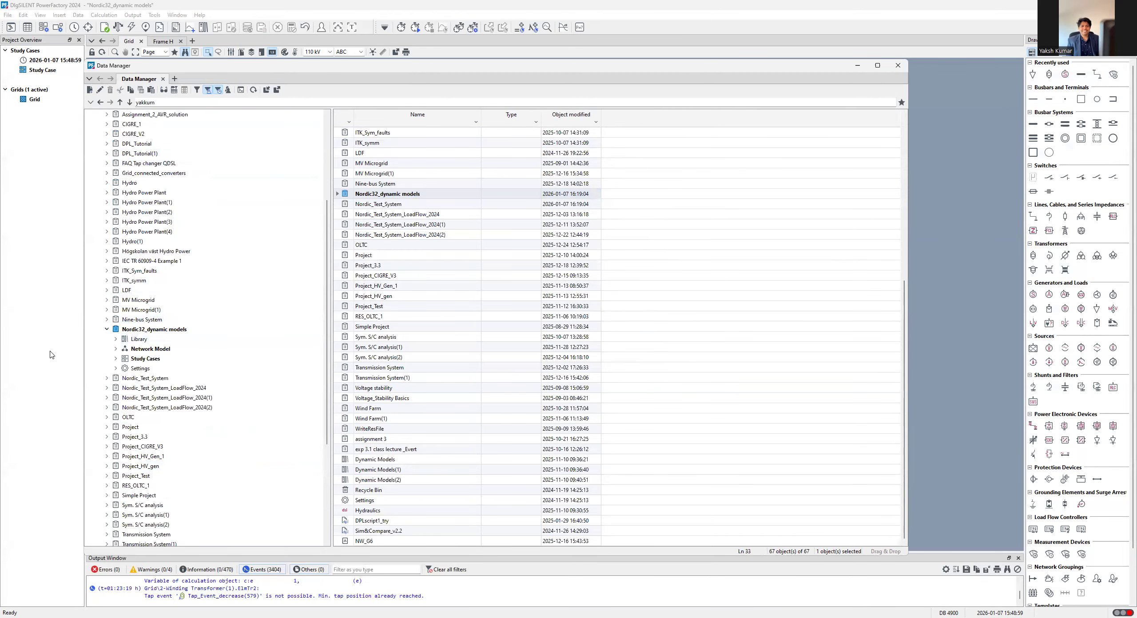
pyautogui.click(115, 338)
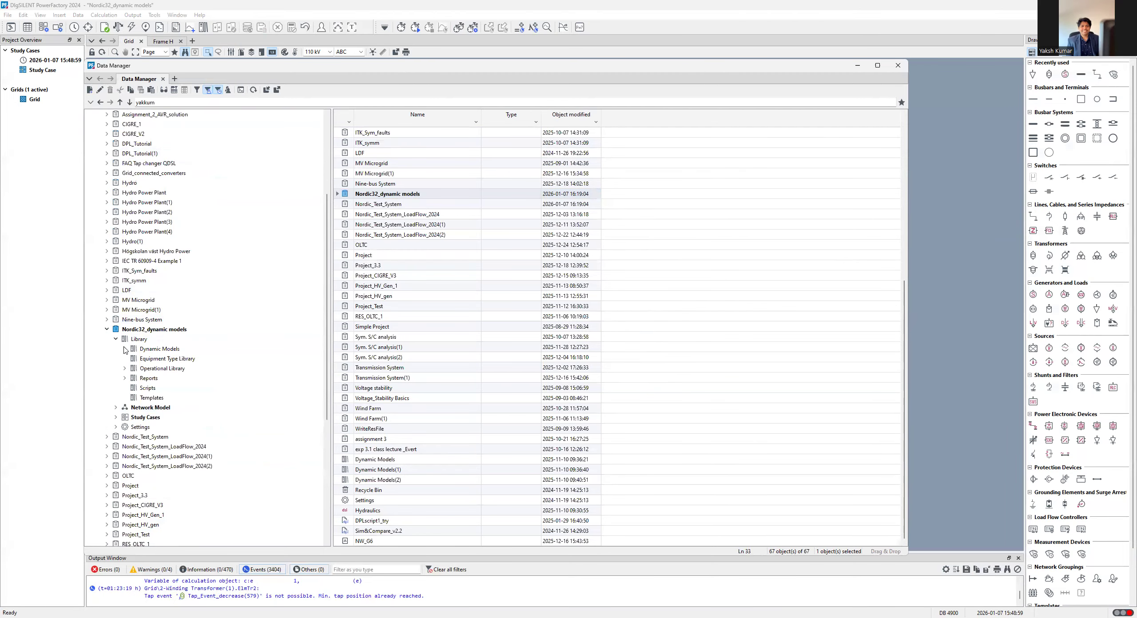
pyautogui.scroll(-3, 117, 333)
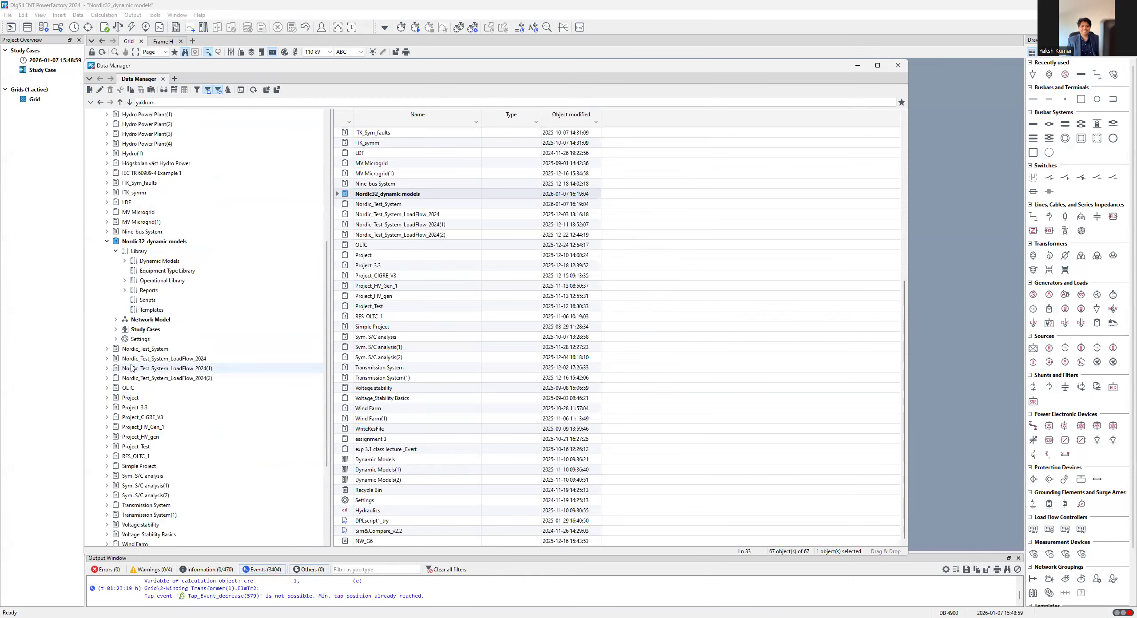
pyautogui.click(116, 320)
pyautogui.click(133, 341)
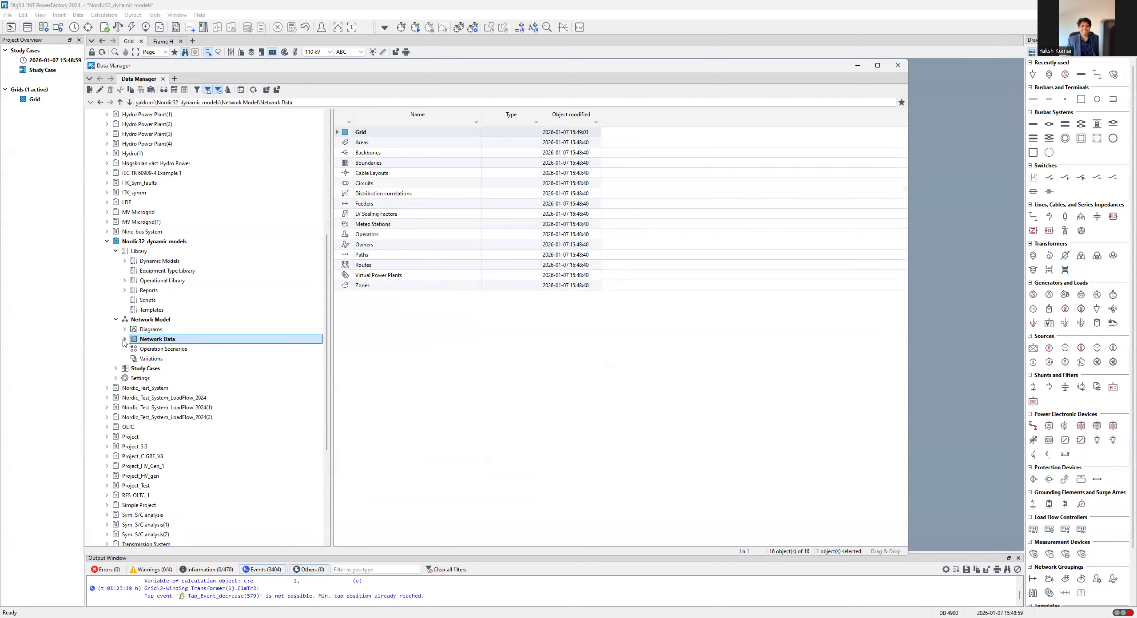
pyautogui.click(125, 339)
pyautogui.click(150, 349)
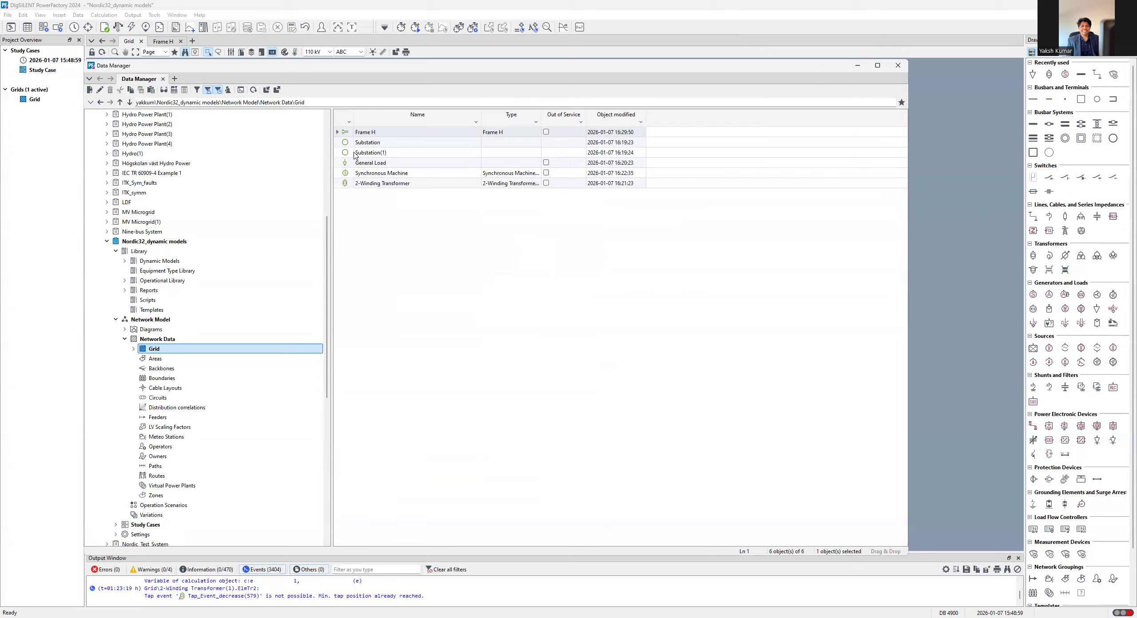
pyautogui.click(347, 134)
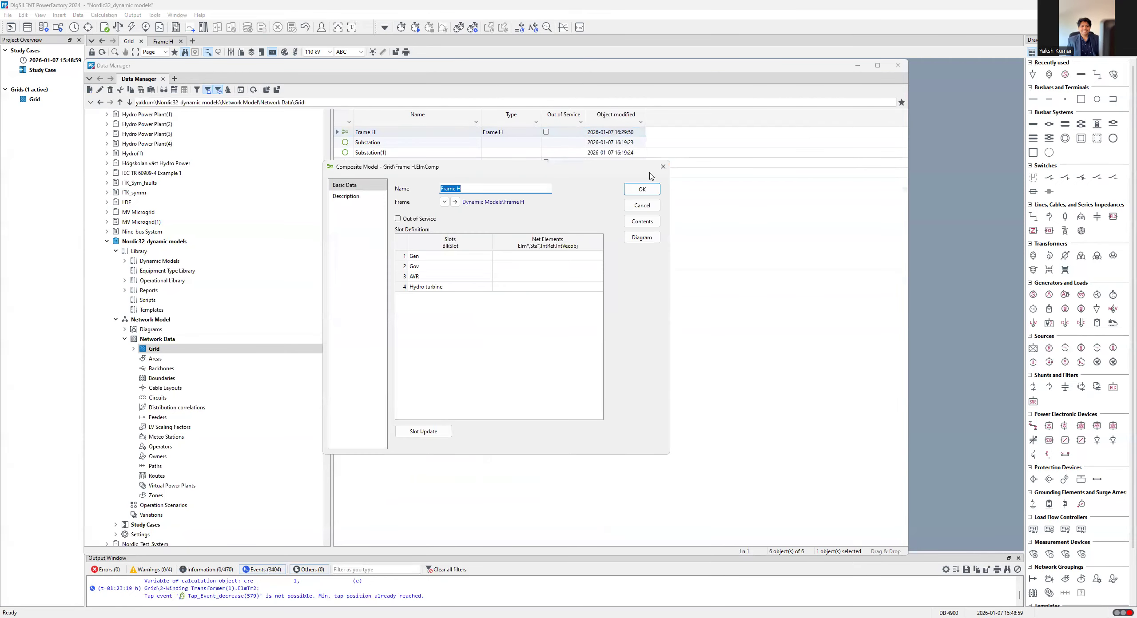
pyautogui.click(662, 167)
# - Create a new DSL Model object inside Frame H under the Grid
pyautogui.scroll(-3, 205, 380)
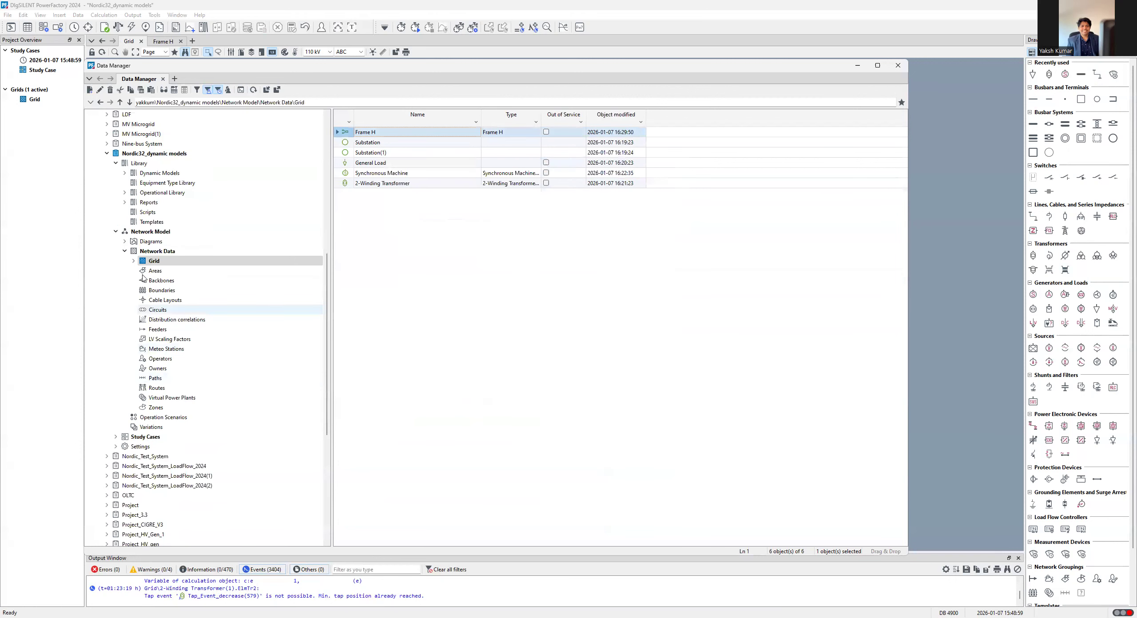
pyautogui.click(135, 261)
pyautogui.click(160, 271)
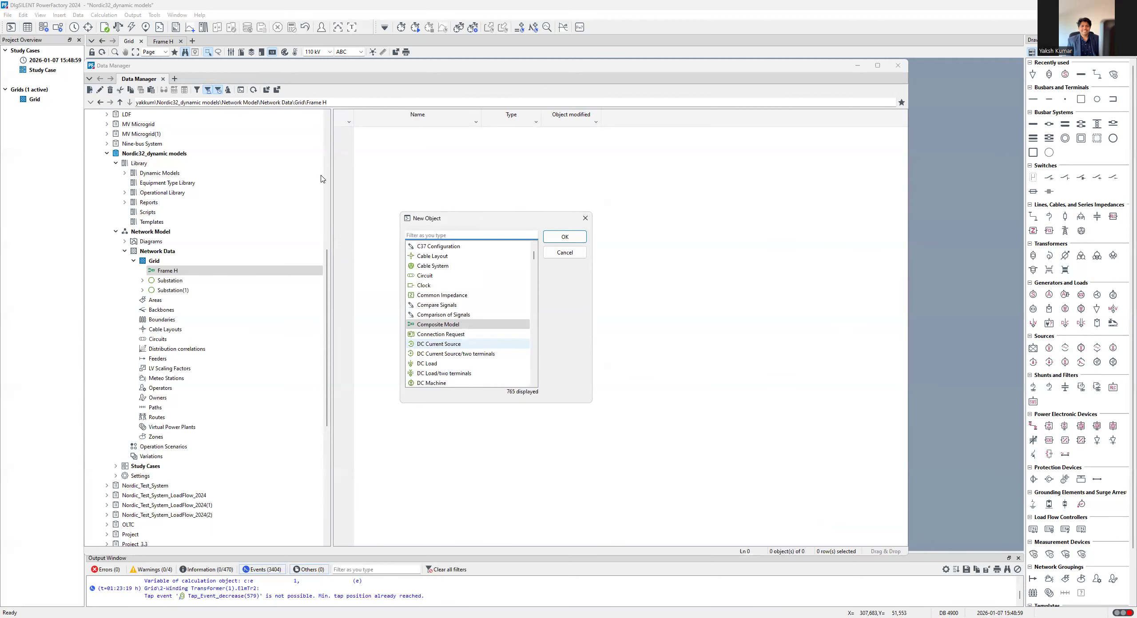
pyautogui.write('dsl')
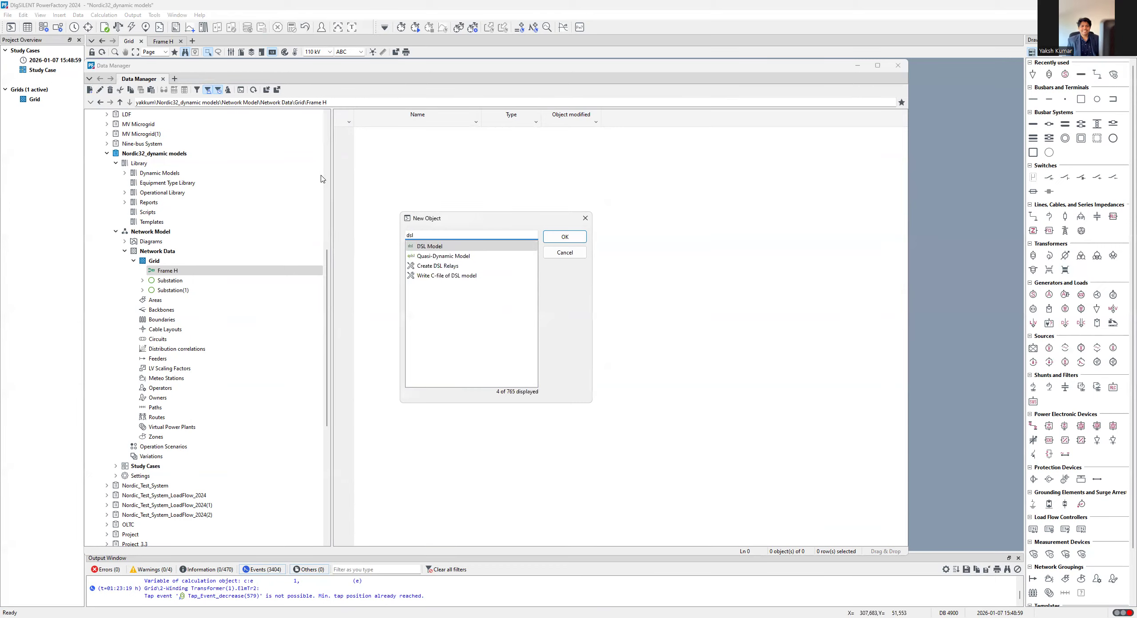
pyautogui.press('Return')
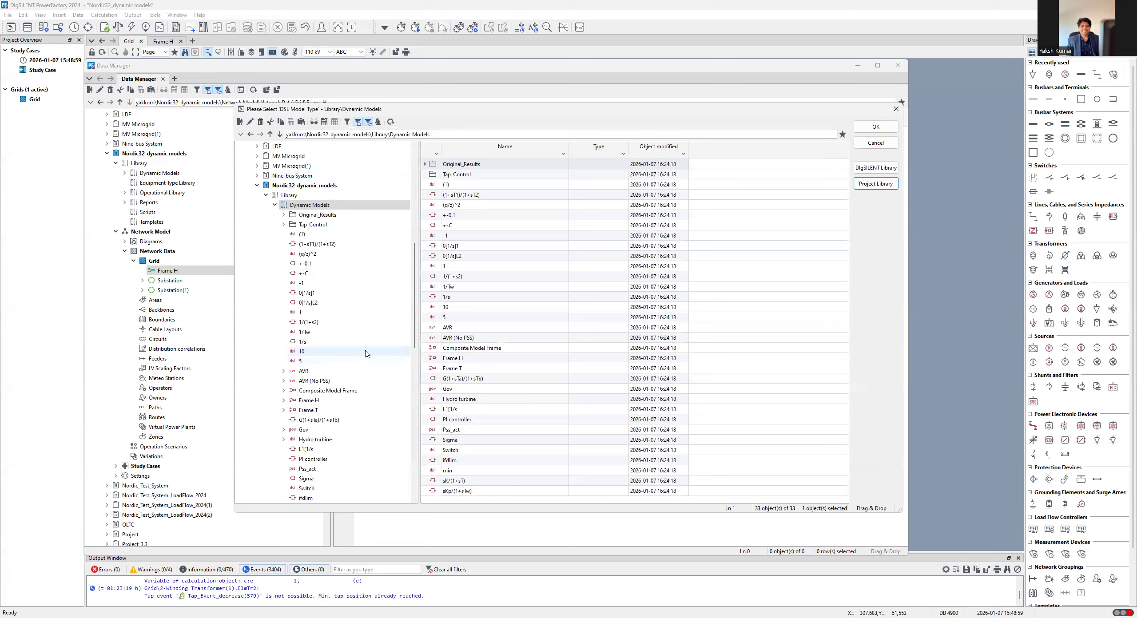
# - Assign the AVR type from the project's Dynamic Models library to the new DSL model and name it AVR
pyautogui.click(393, 205)
pyautogui.scroll(-1, 244, 355)
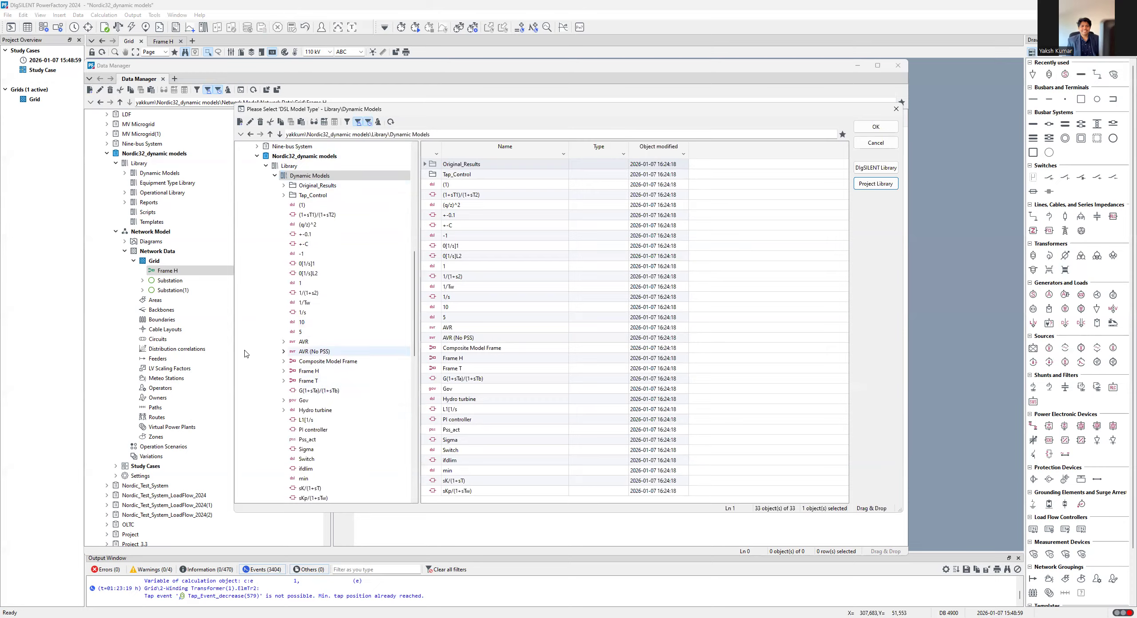
pyautogui.click(302, 343)
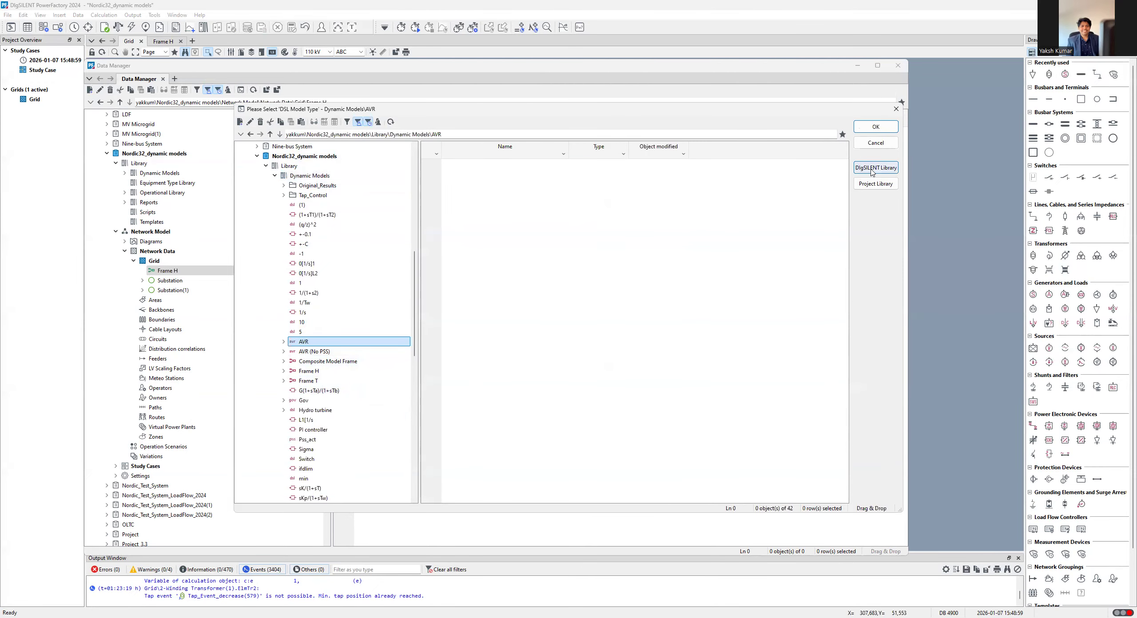
pyautogui.click(876, 127)
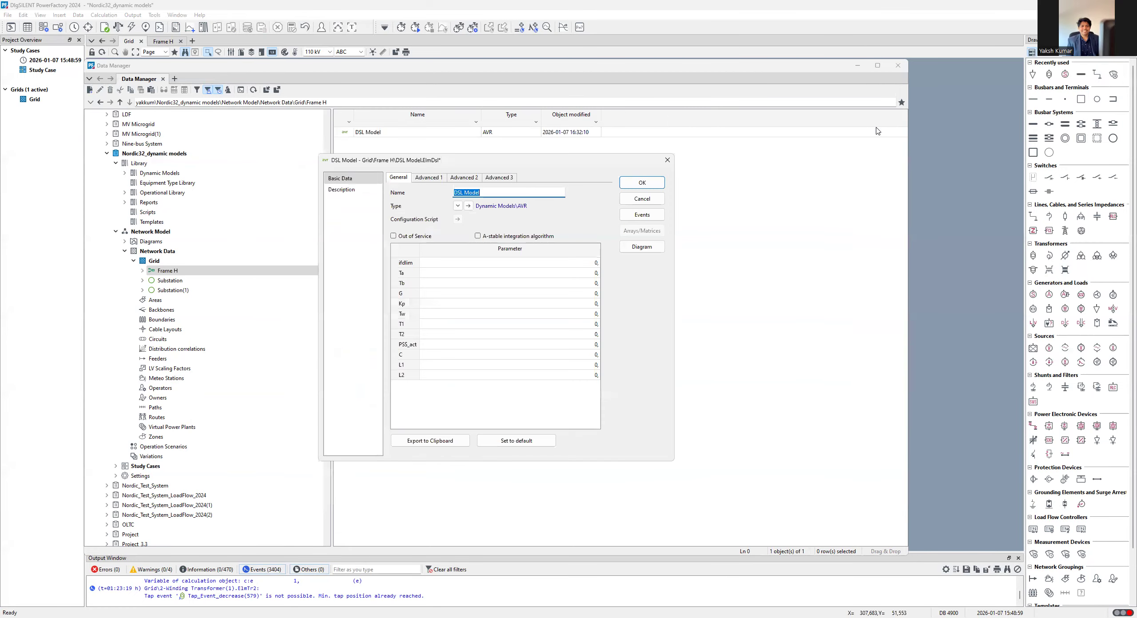
pyautogui.press('BackSpace')
pyautogui.click(642, 183)
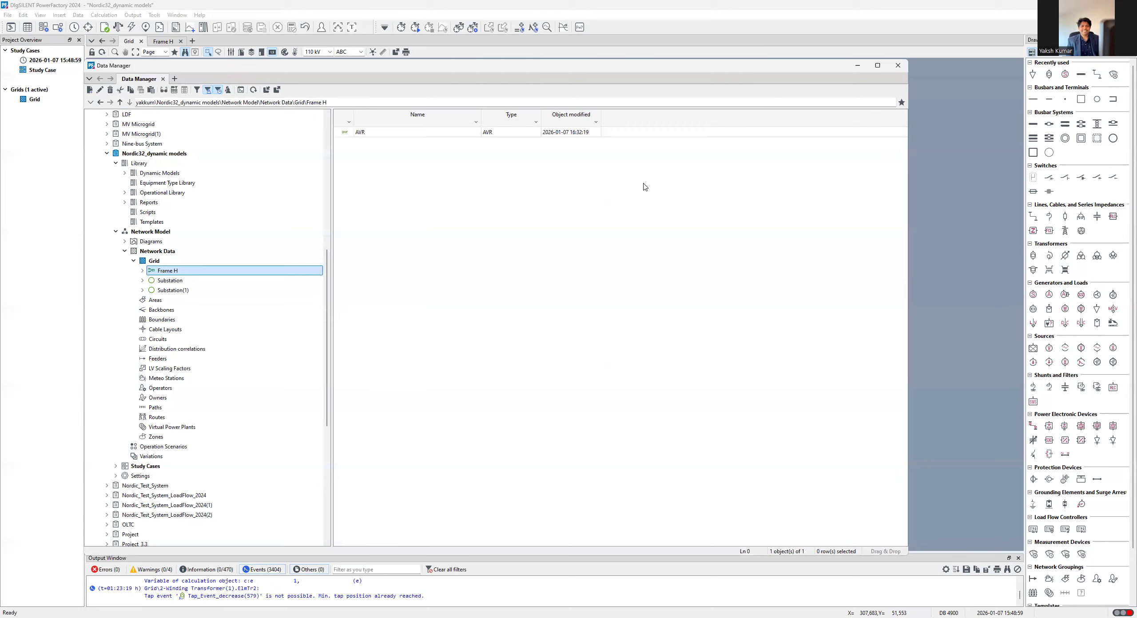
# - Inspect the AVR element in Frame H, its DSL model type definition and the matching entry in the Dynamic Models library
pyautogui.click(142, 271)
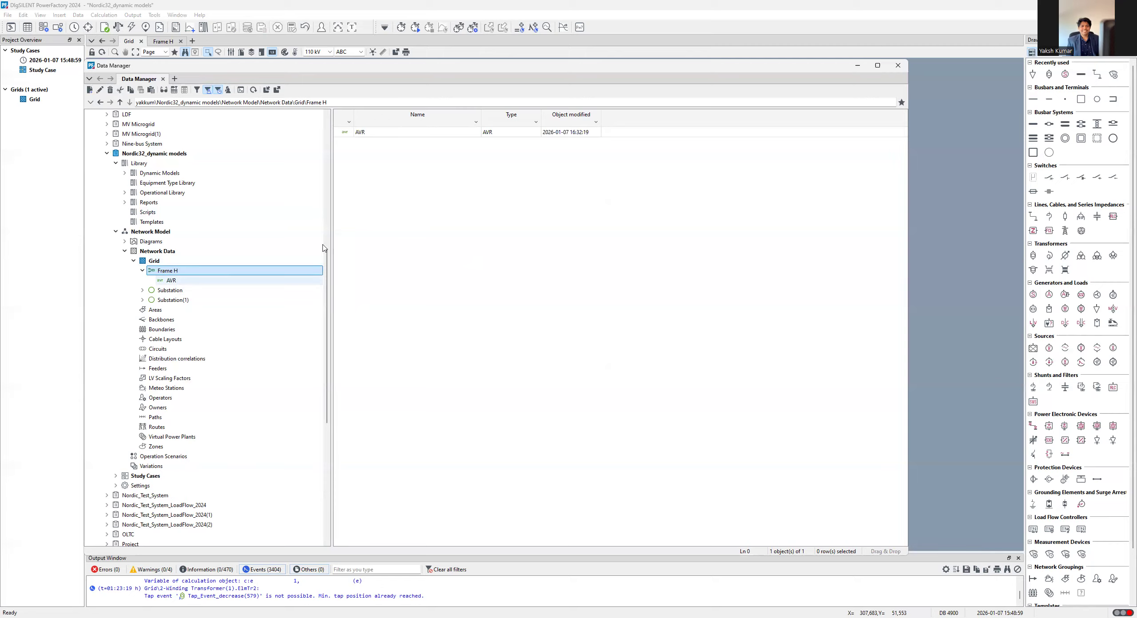
pyautogui.click(347, 136)
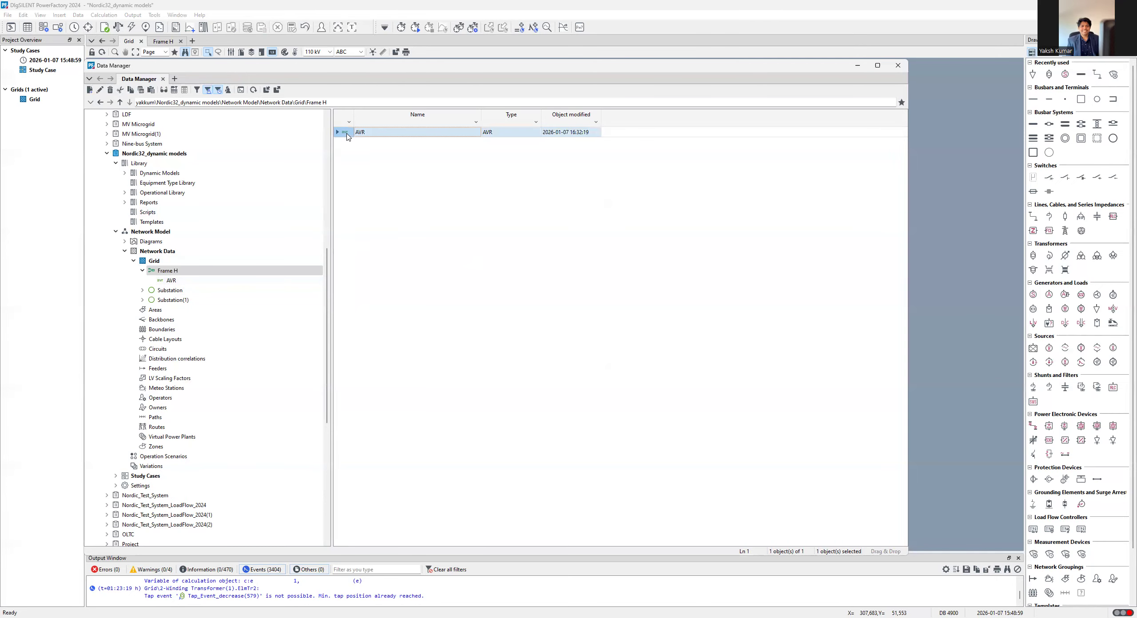
pyautogui.doubleClick(347, 136)
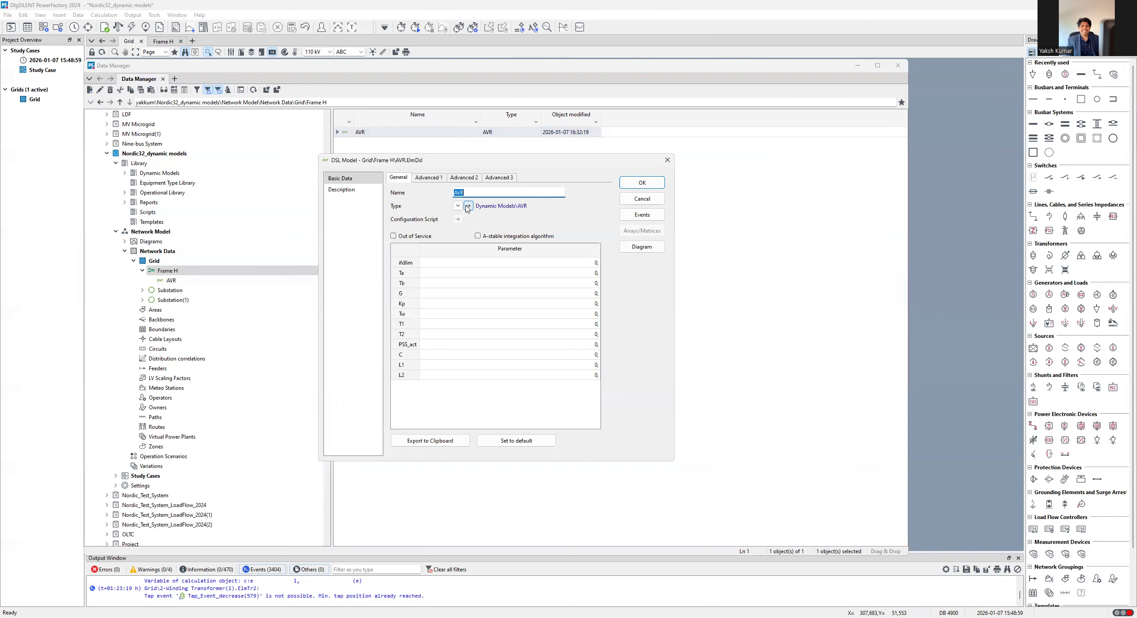
pyautogui.click(470, 207)
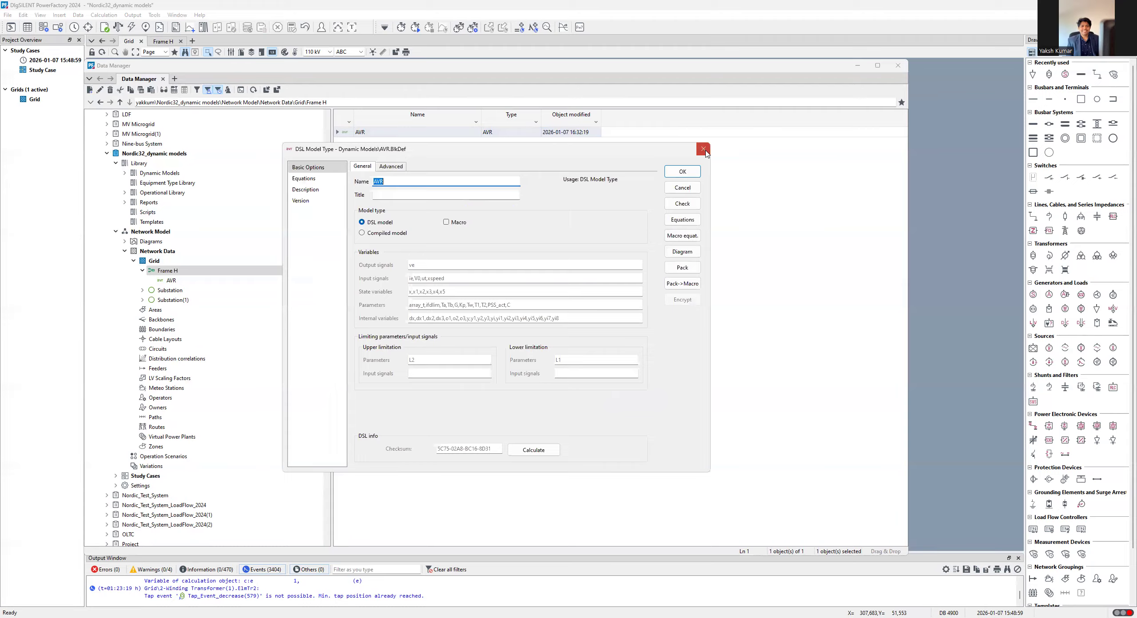
pyautogui.click(704, 149)
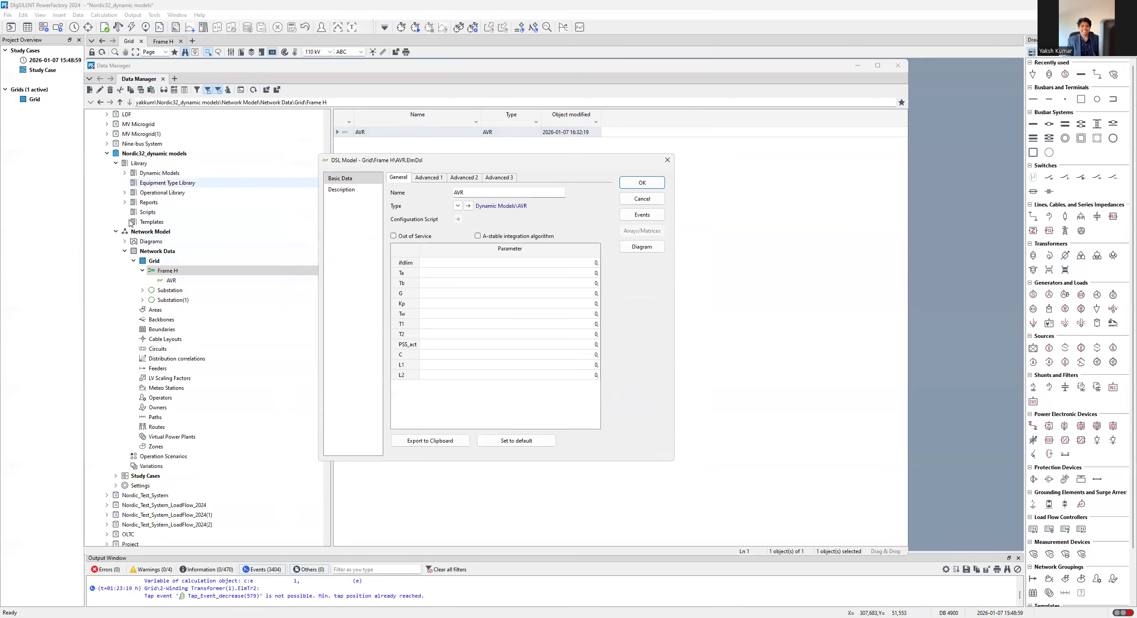
pyautogui.click(124, 173)
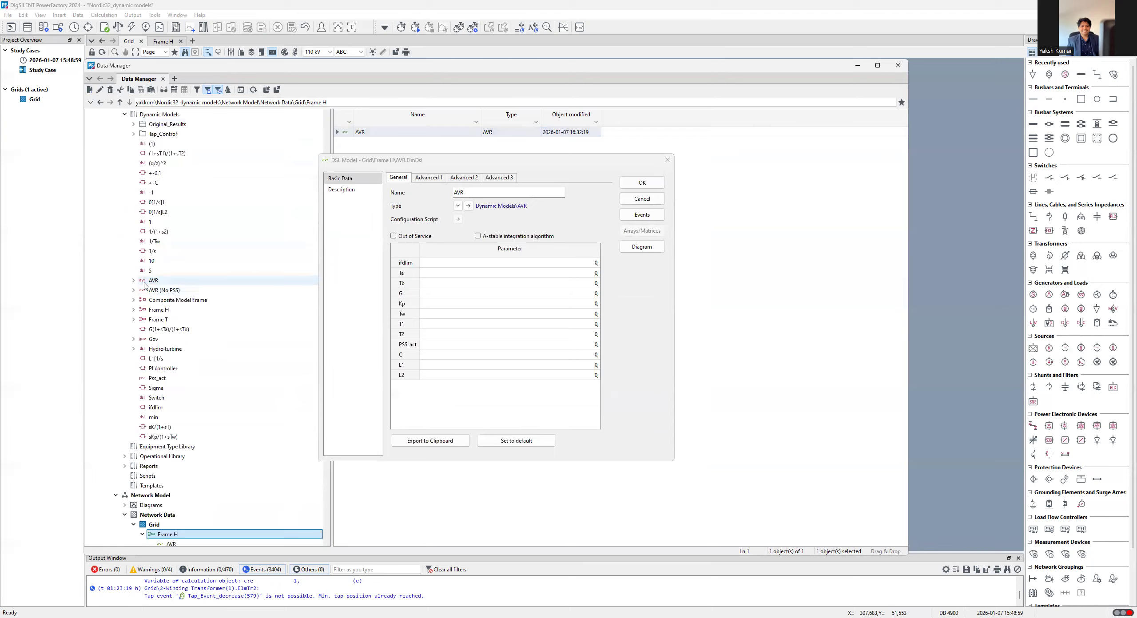
pyautogui.press('Escape')
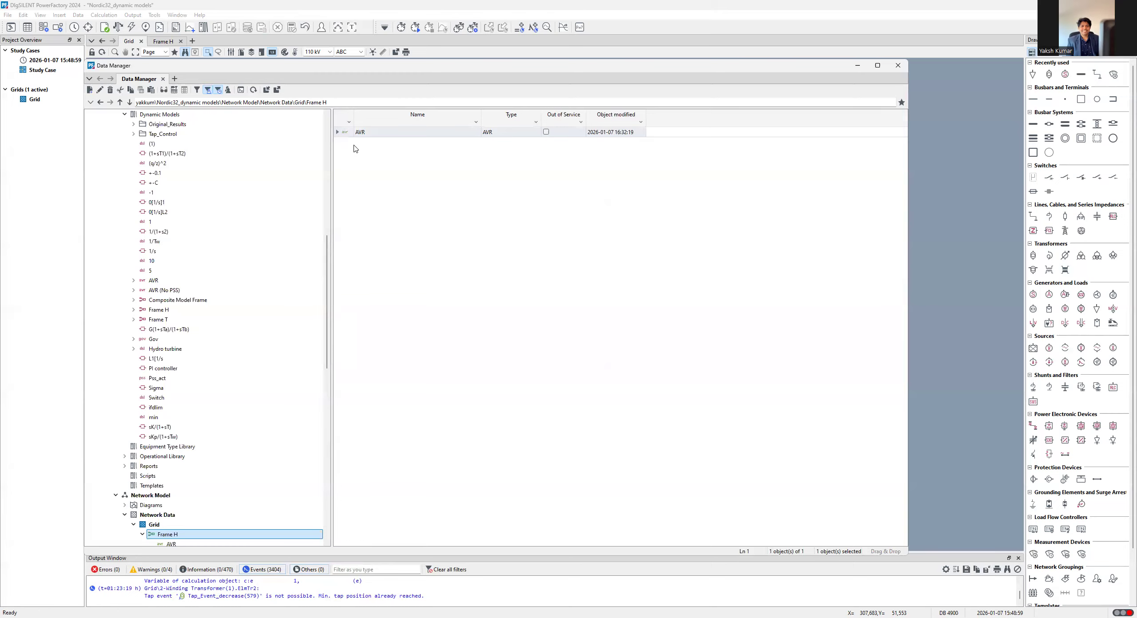
# - View the AVR element's block diagram, and return to the Frame H diagram
pyautogui.doubleClick(342, 133)
pyautogui.click(650, 249)
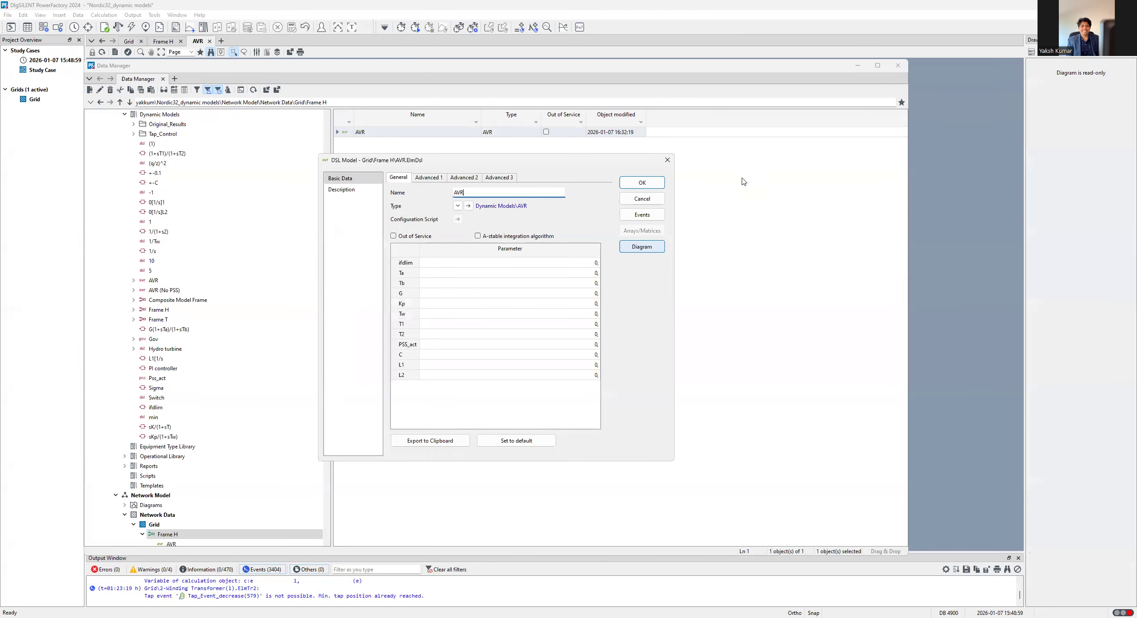
pyautogui.click(859, 65)
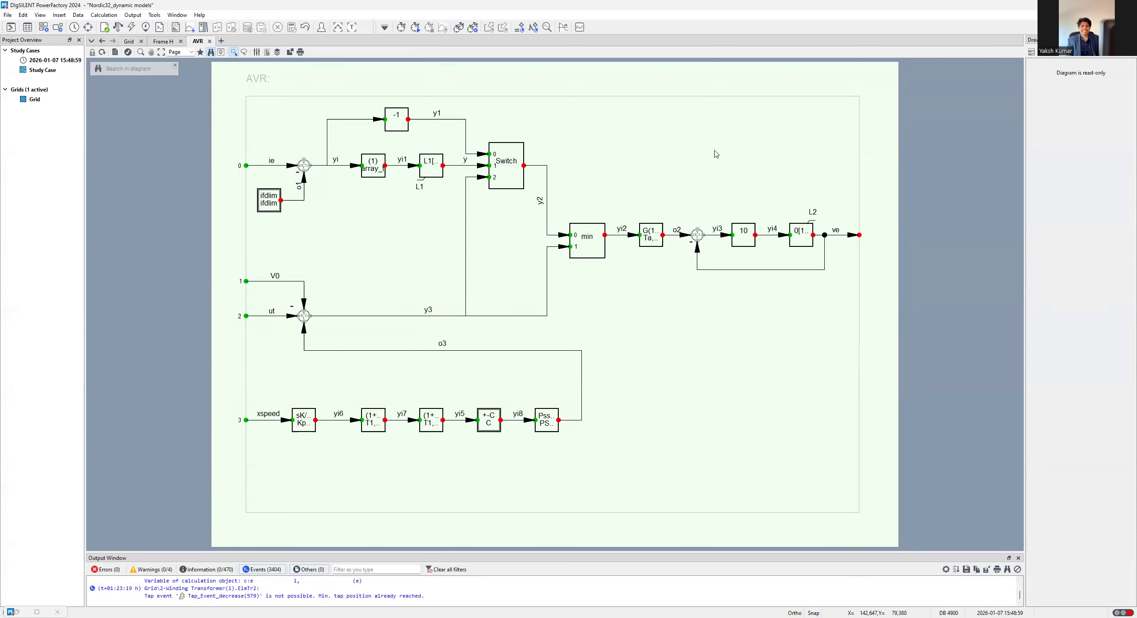
pyautogui.click(163, 41)
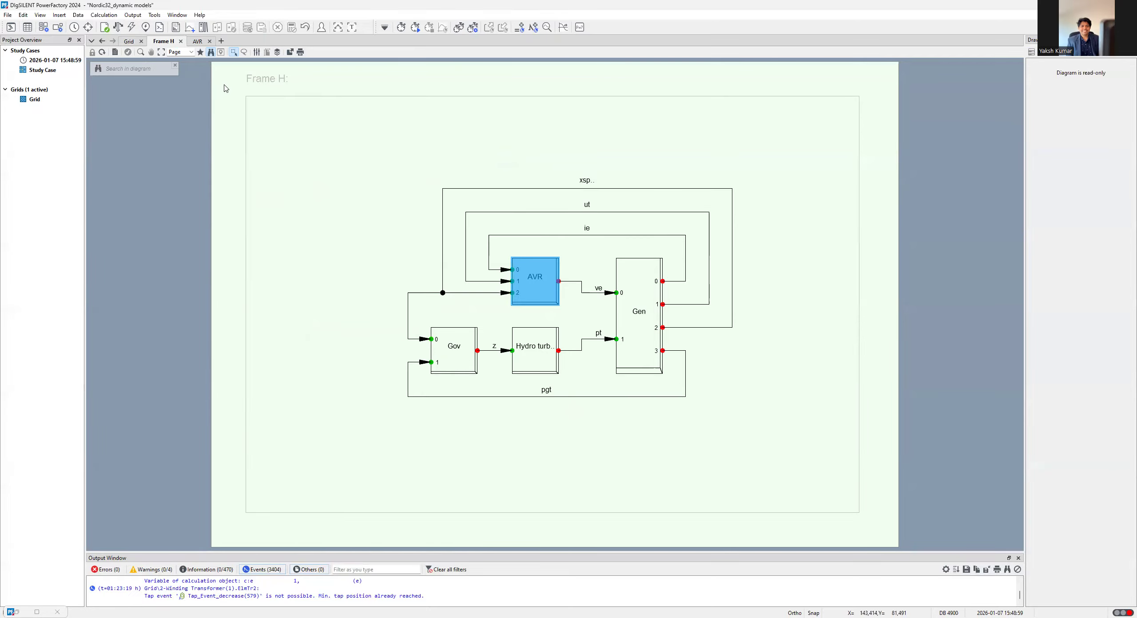
# - Examine the Dynamic Models library in the Data Manager, including the contents of Hydro turbine and the Tap_Control folder's Tap_Ctrl_Frame
pyautogui.click(11, 28)
pyautogui.scroll(-8, 247, 384)
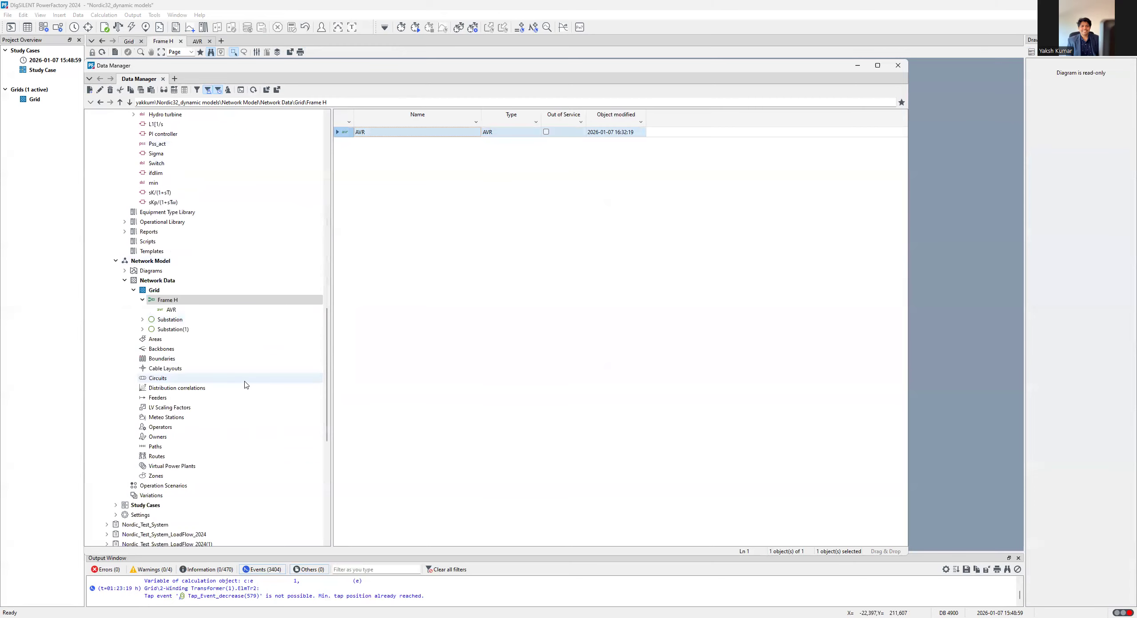
pyautogui.scroll(5, 117, 330)
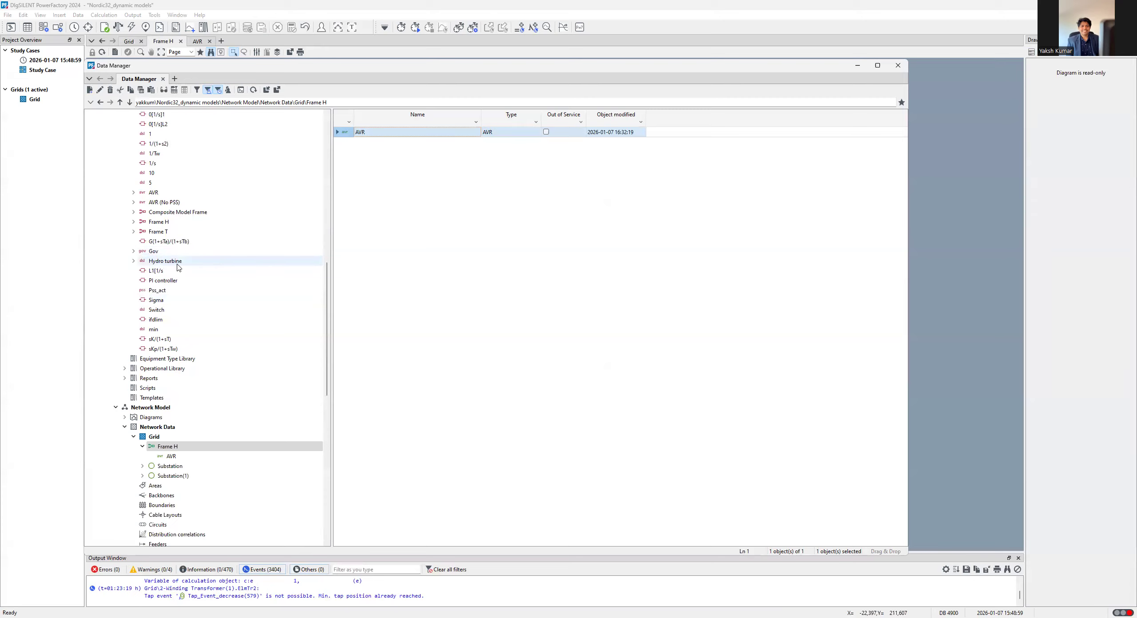
pyautogui.click(133, 261)
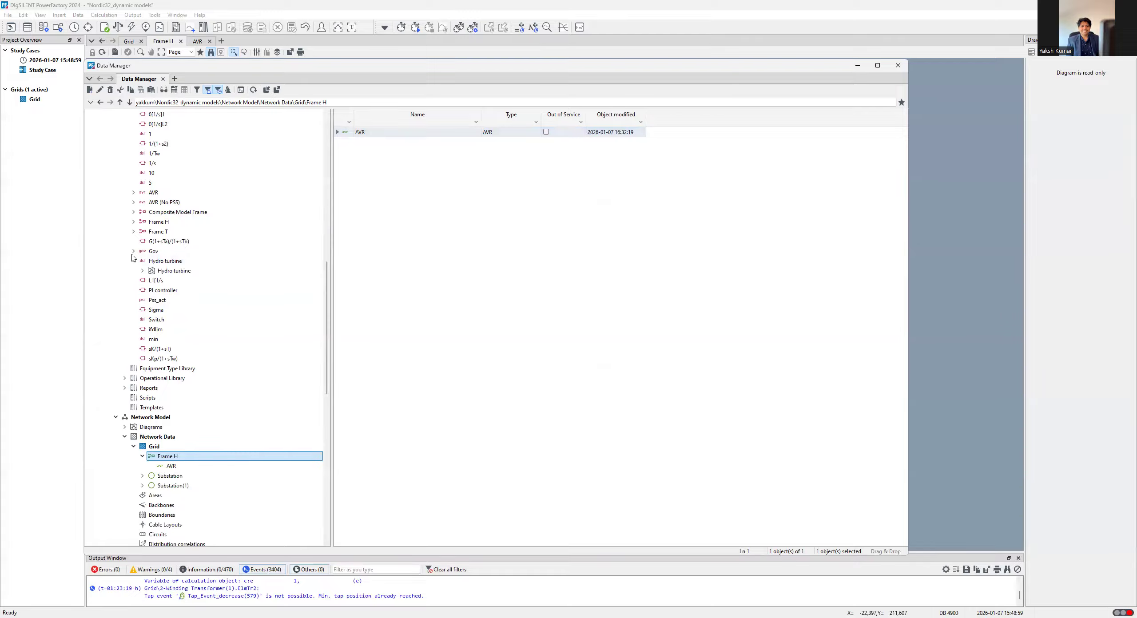
pyautogui.scroll(3, 134, 239)
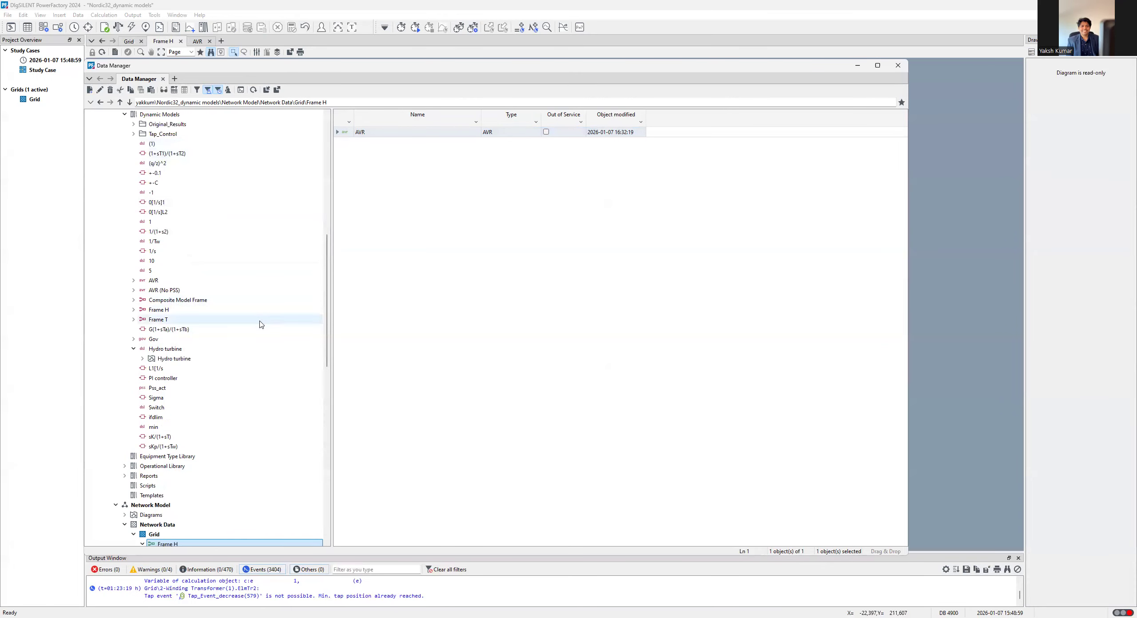
pyautogui.click(133, 134)
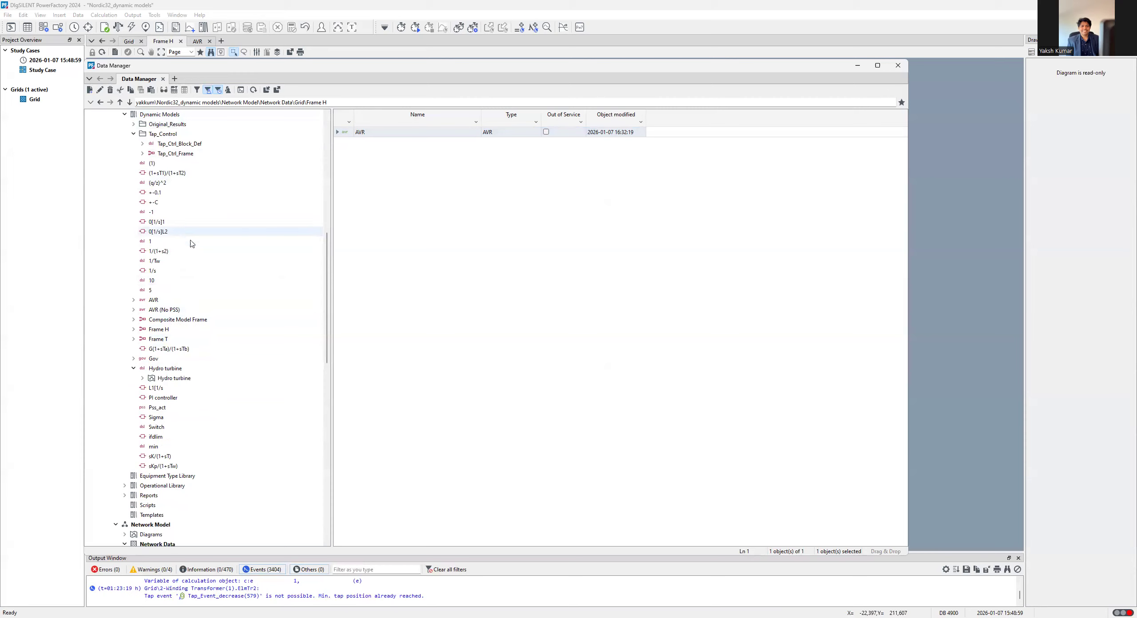
pyautogui.click(142, 154)
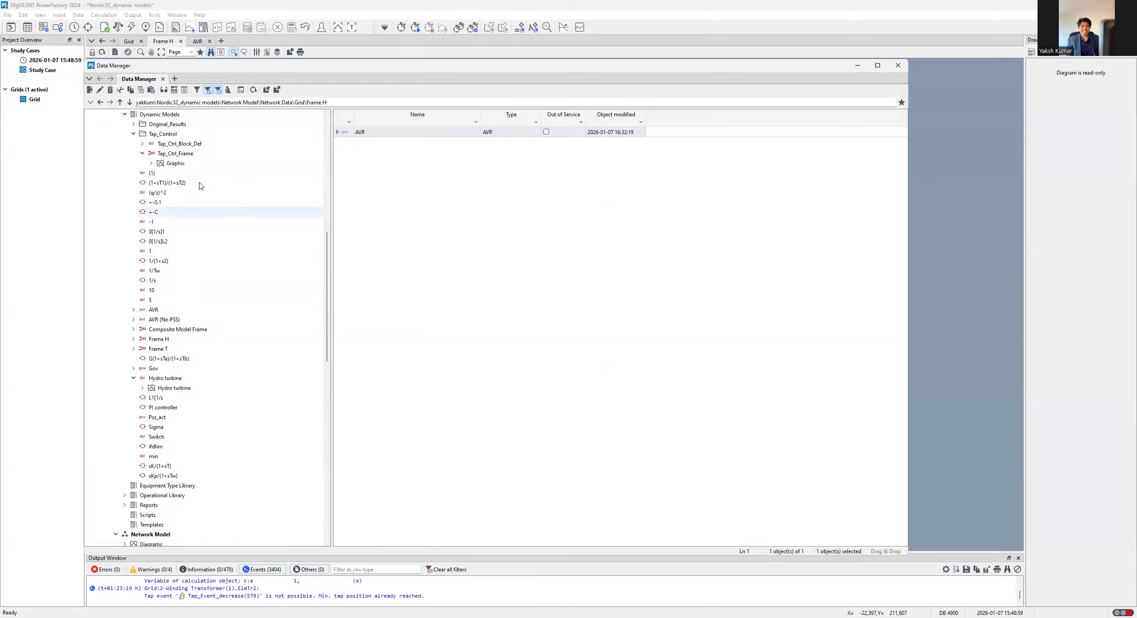
pyautogui.click(151, 163)
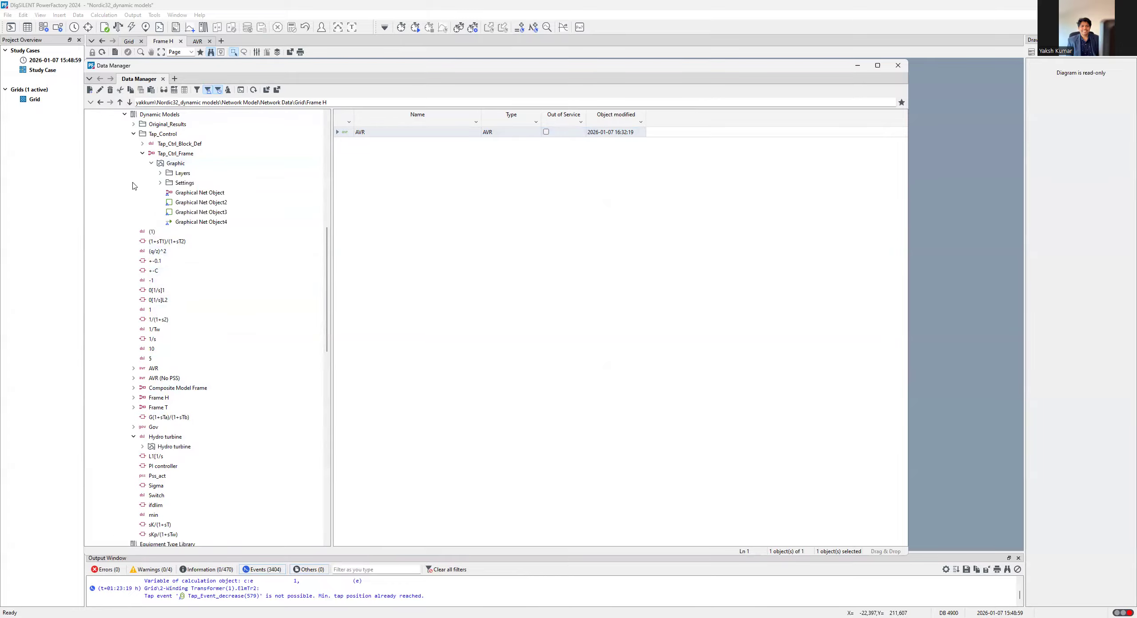
pyautogui.click(142, 153)
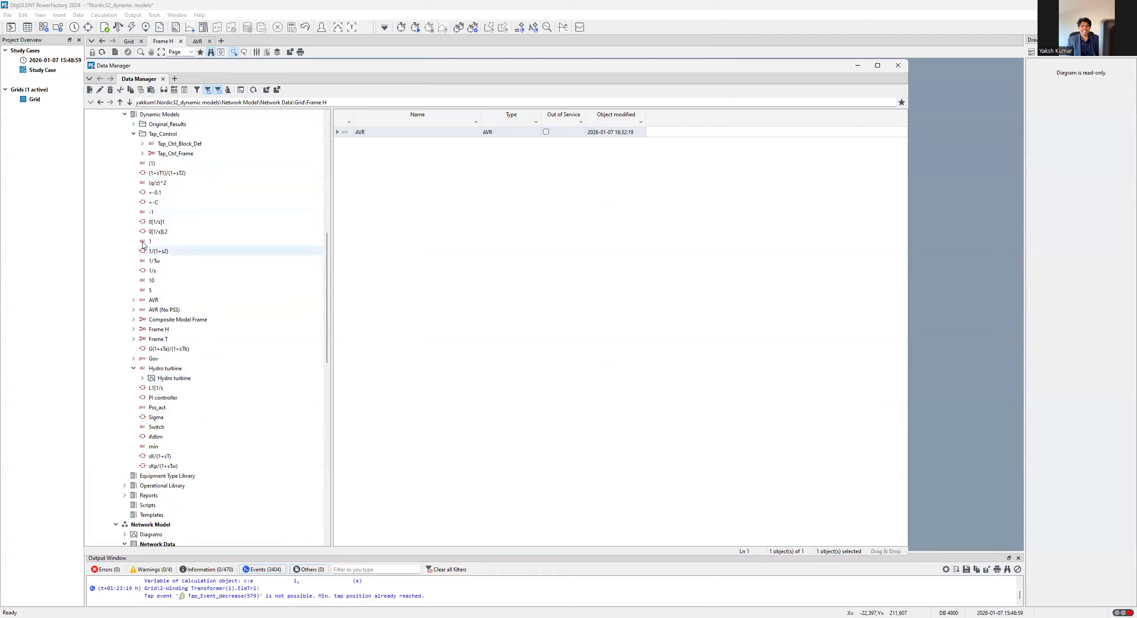
# - Add a DSL model to Frame H with the Gov type from the project's Dynamic Models library, and name it Gov
pyautogui.click(142, 154)
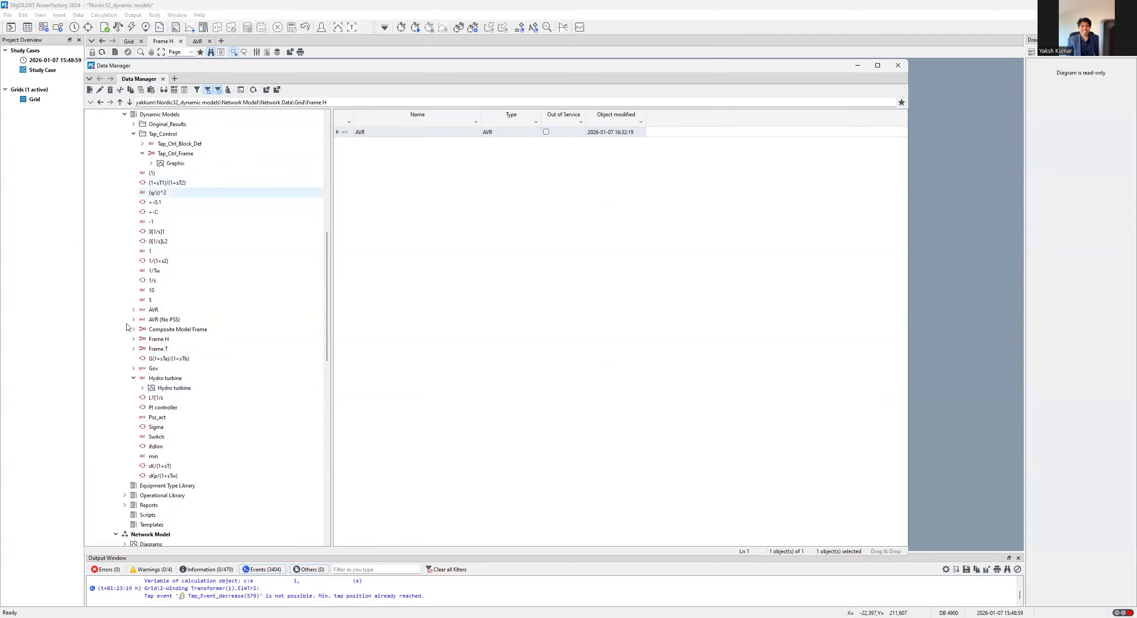
pyautogui.click(90, 91)
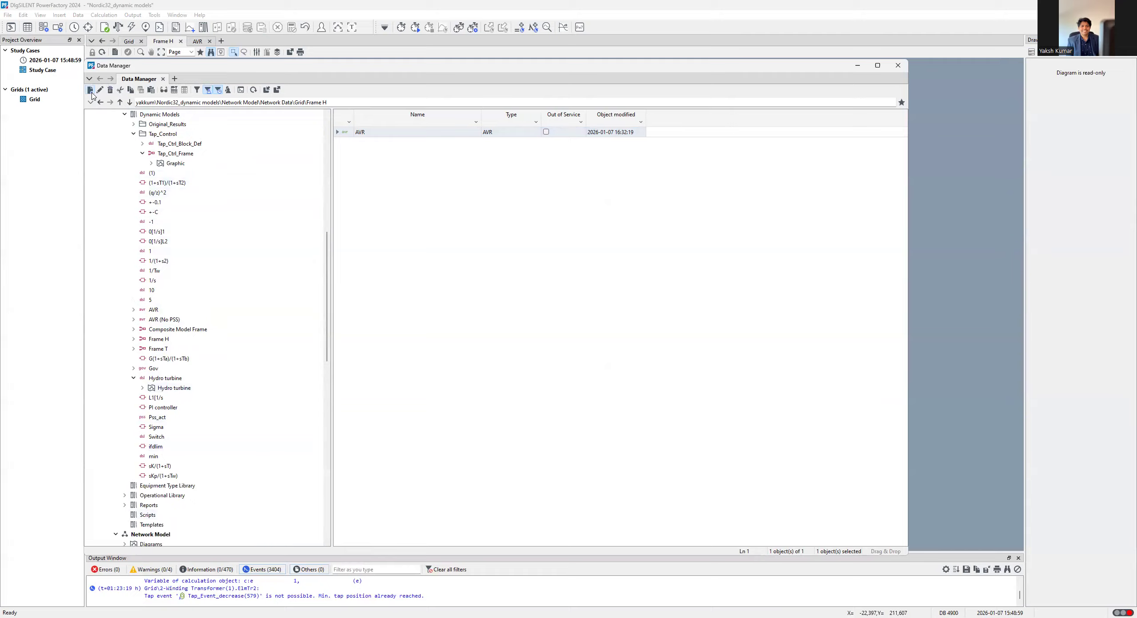
pyautogui.click(423, 325)
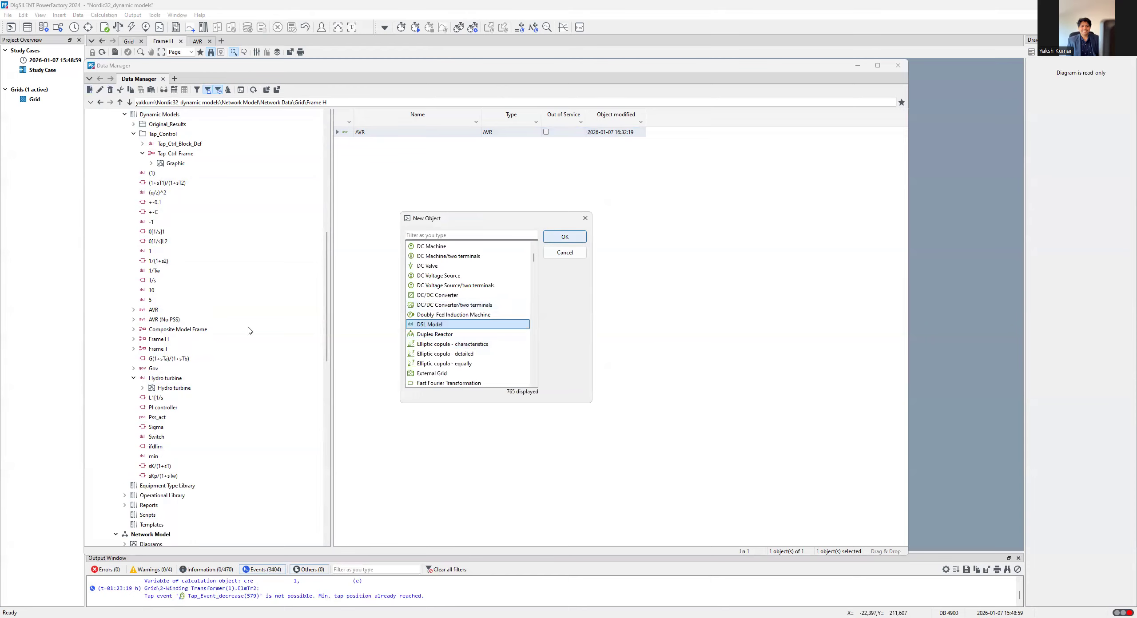
pyautogui.press('Return')
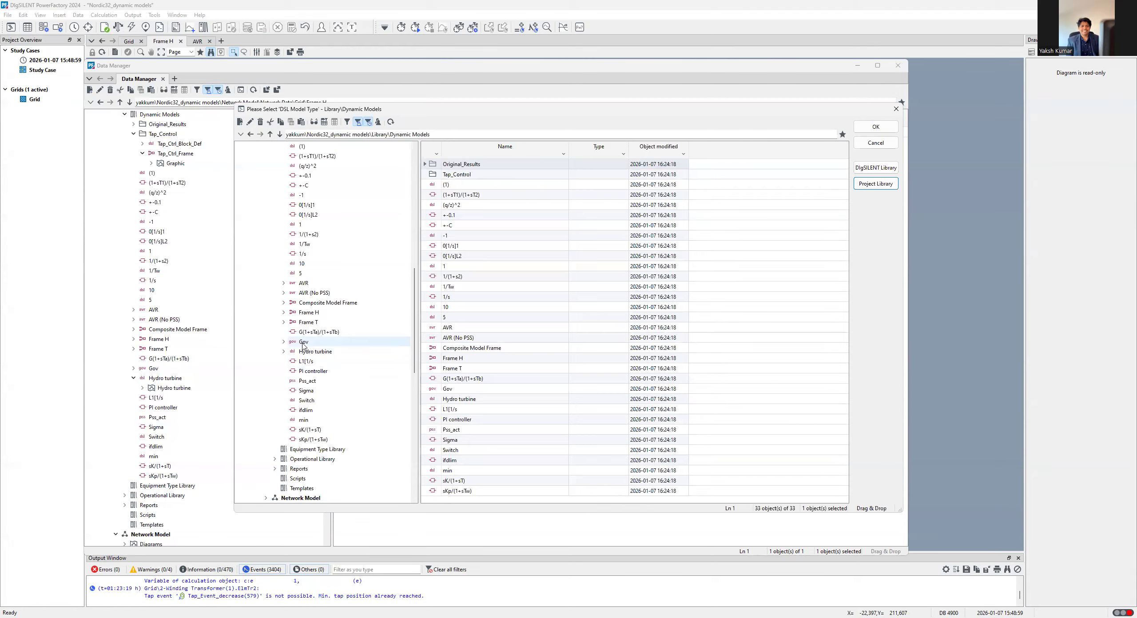
pyautogui.click(303, 343)
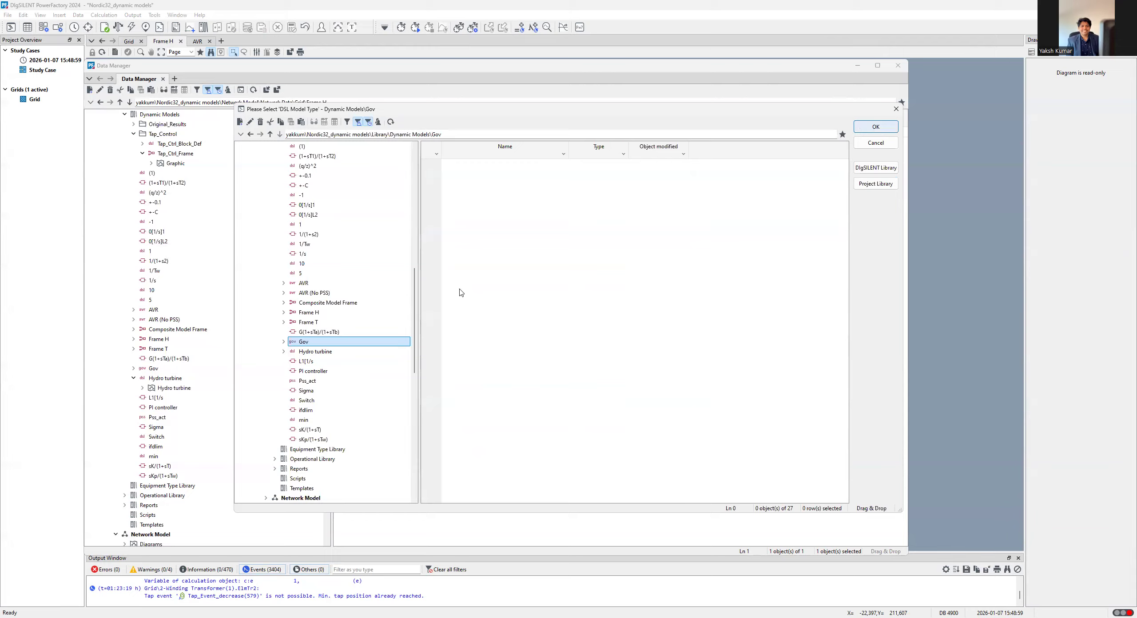
pyautogui.press('Return')
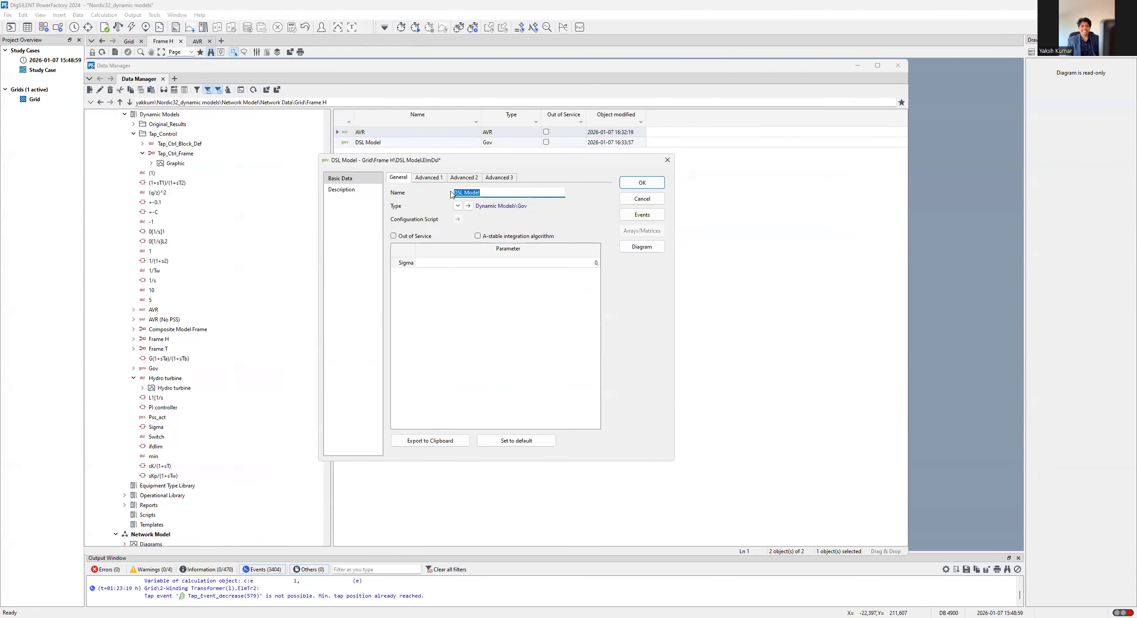
pyautogui.press('BackSpace')
pyautogui.click(652, 182)
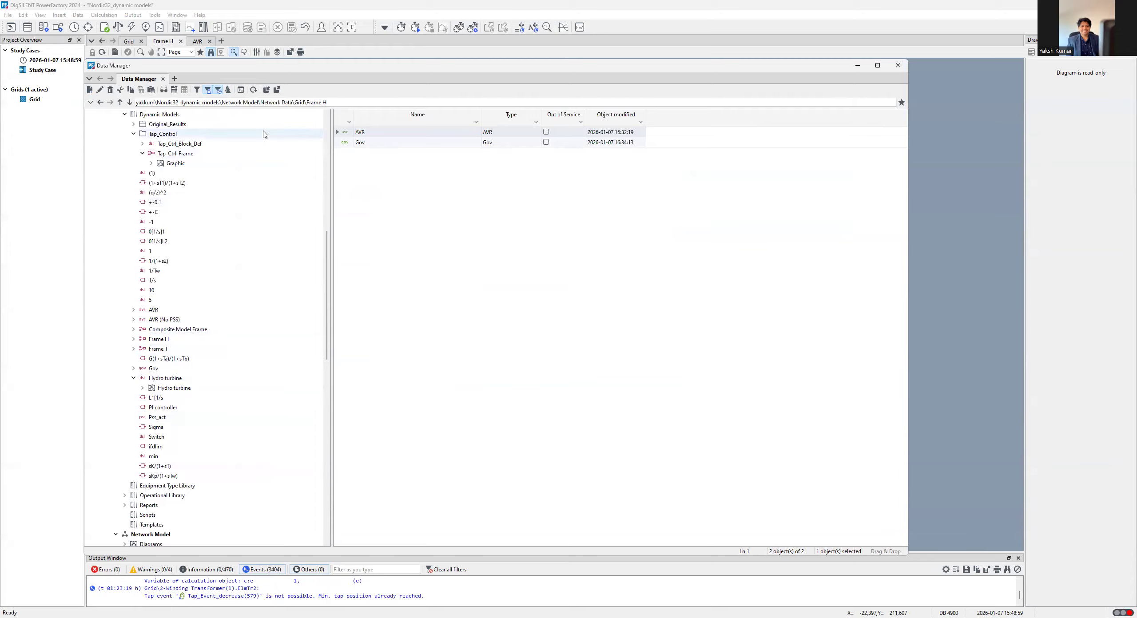
# - View the Gov element's settings in Frame H and show its block diagram
pyautogui.doubleClick(347, 145)
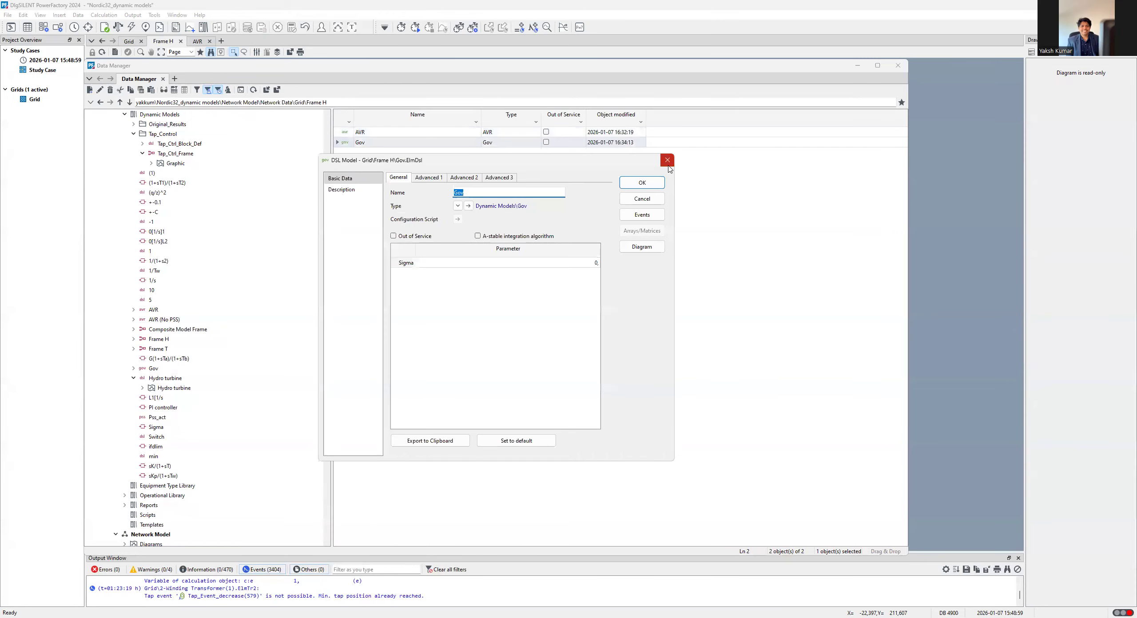
pyautogui.click(668, 162)
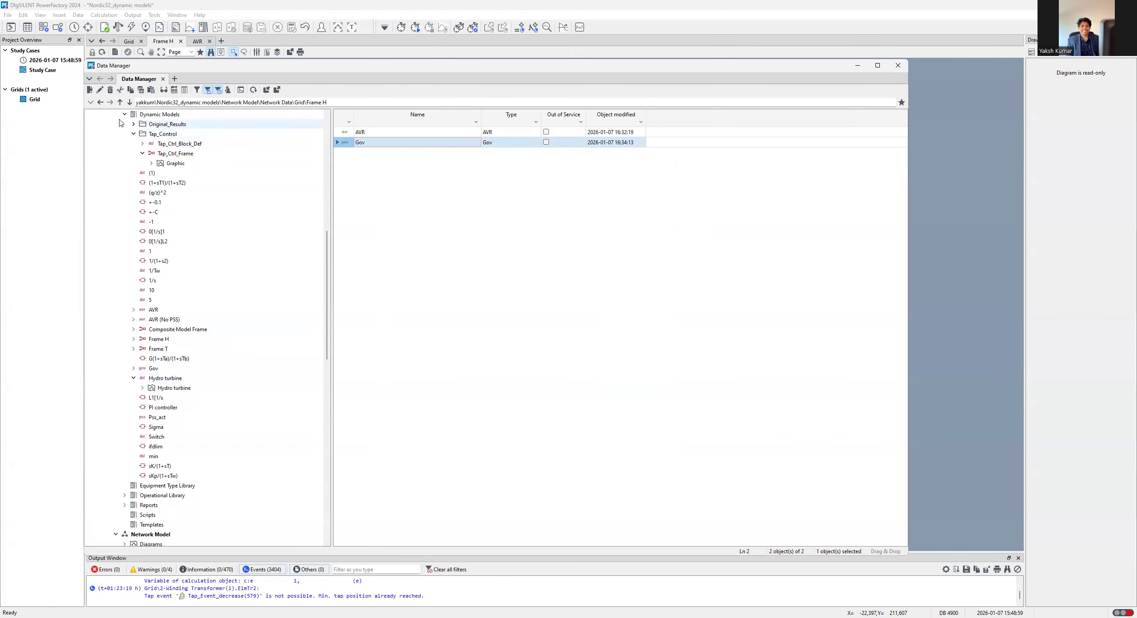
pyautogui.click(90, 90)
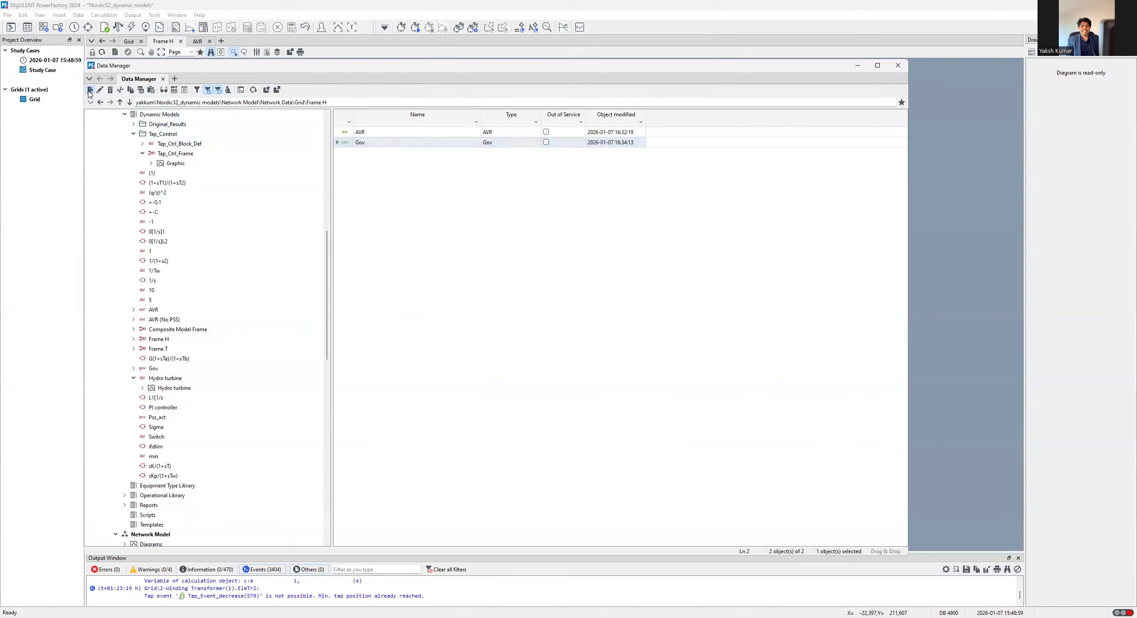
pyautogui.click(586, 219)
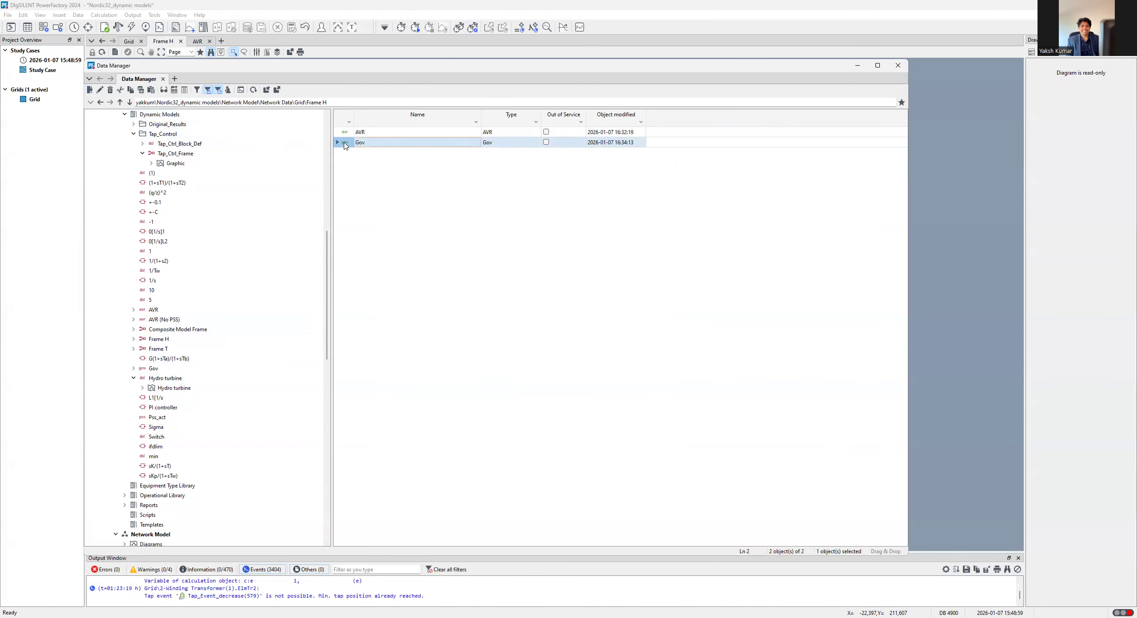
pyautogui.click(663, 248)
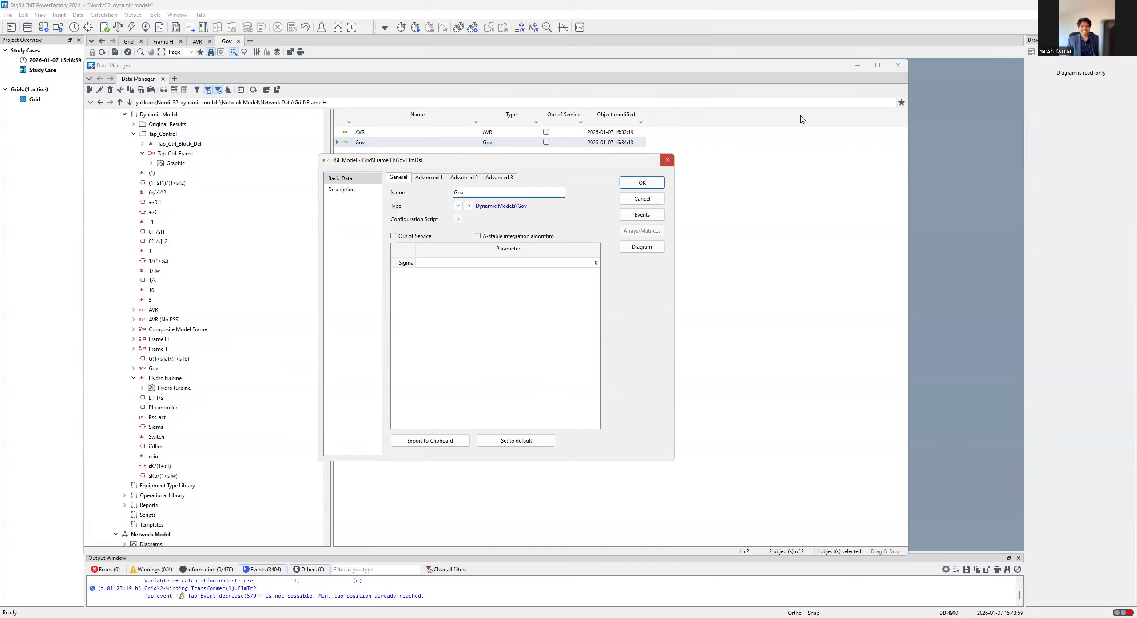
pyautogui.click(898, 67)
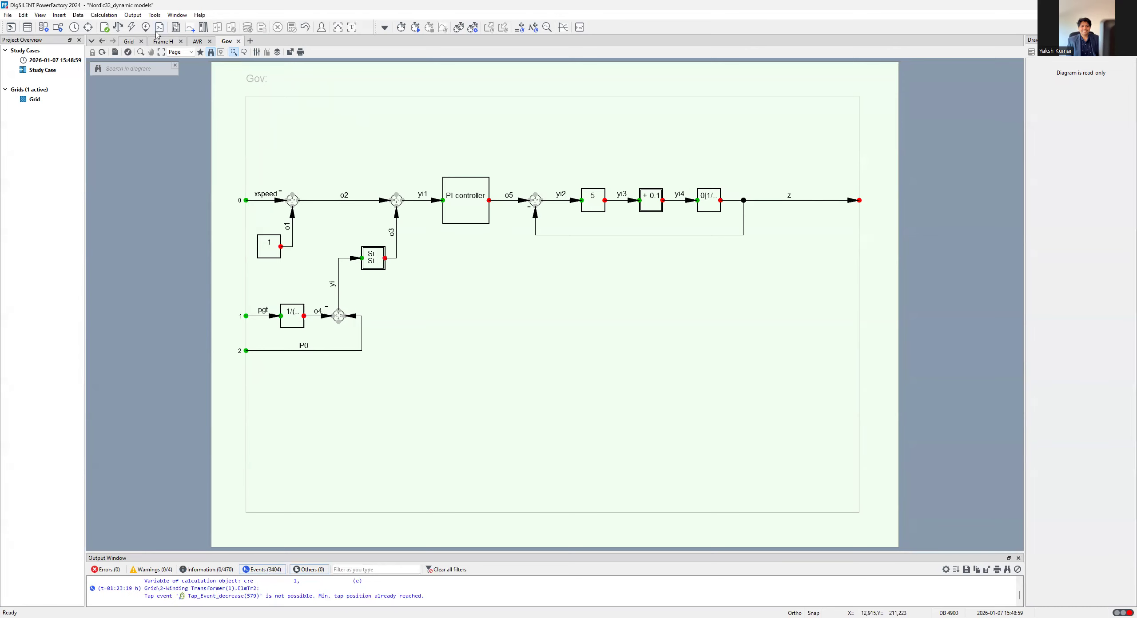
# - Return to the Grid diagram, reopen the Data Manager and display Frame H's contents under the Nordic32_dynamic models network data
pyautogui.click(129, 41)
pyautogui.click(12, 28)
pyautogui.scroll(-4, 156, 319)
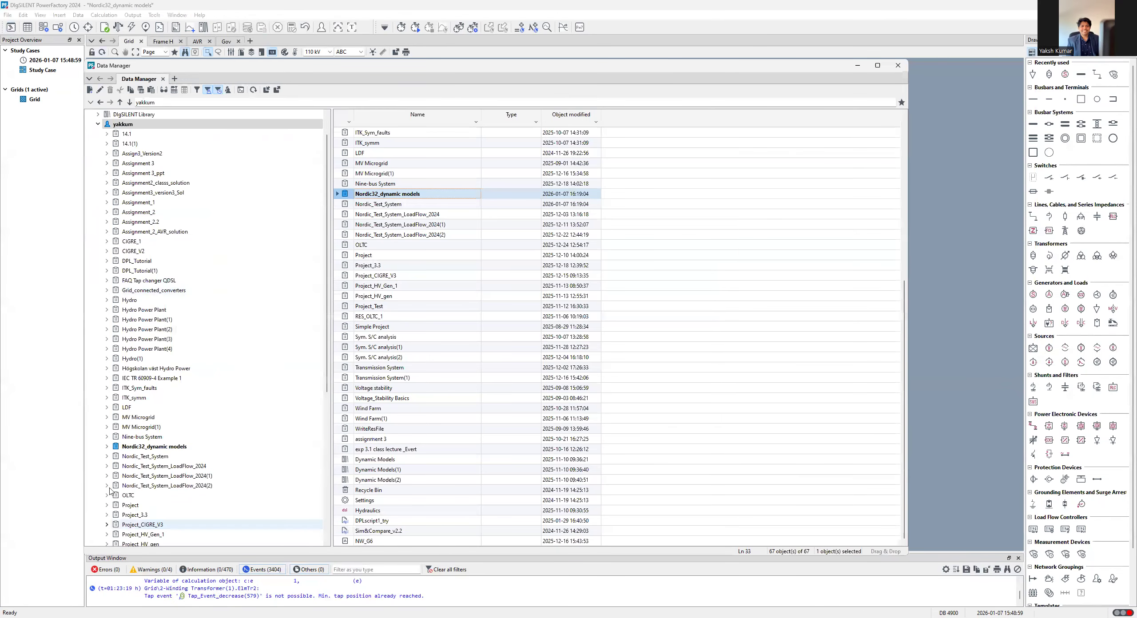
pyautogui.click(107, 359)
pyautogui.click(115, 388)
pyautogui.click(115, 378)
pyautogui.click(138, 398)
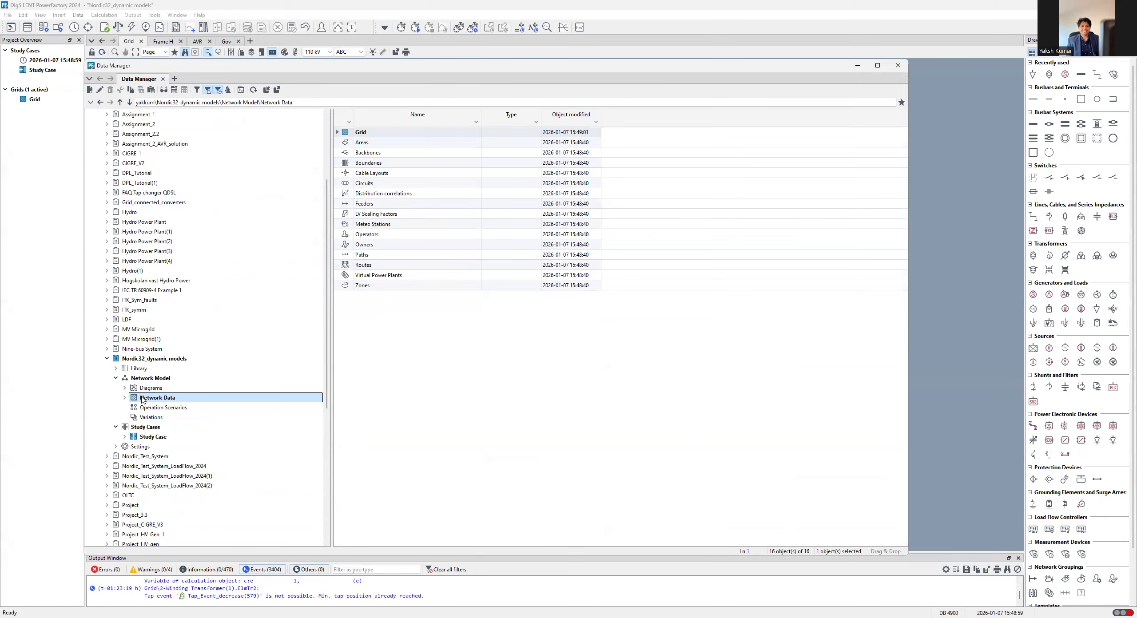
pyautogui.doubleClick(138, 398)
pyautogui.click(134, 407)
pyautogui.click(142, 417)
pyautogui.click(167, 417)
pyautogui.scroll(-5, 167, 417)
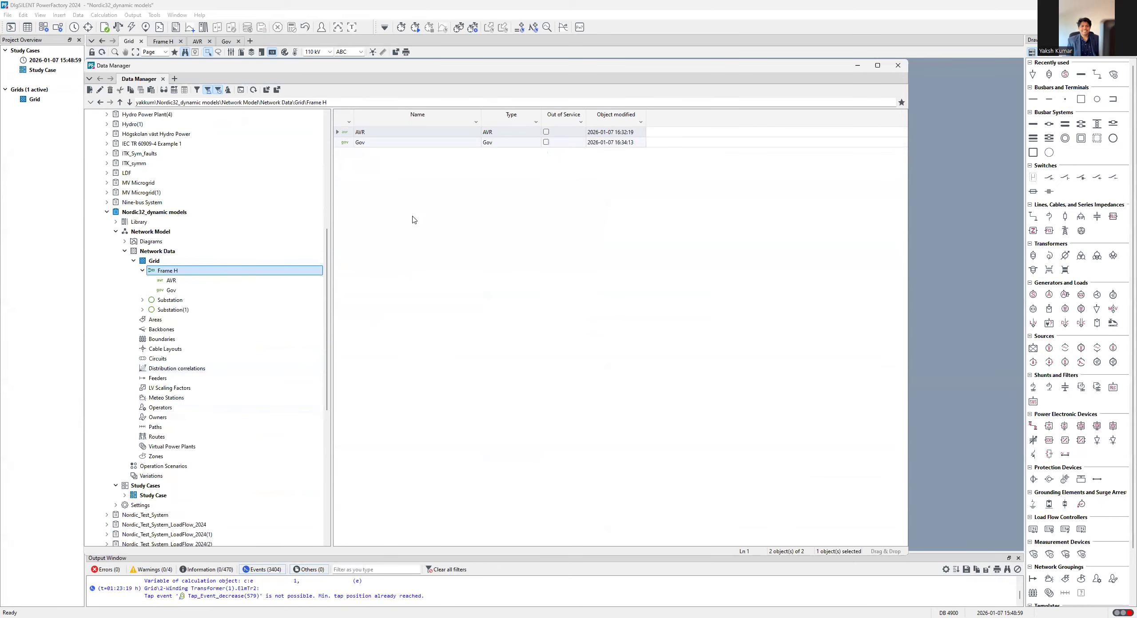
# - Check the name, type and parameter of the Gov element in Frame H
pyautogui.click(346, 144)
pyautogui.doubleClick(346, 144)
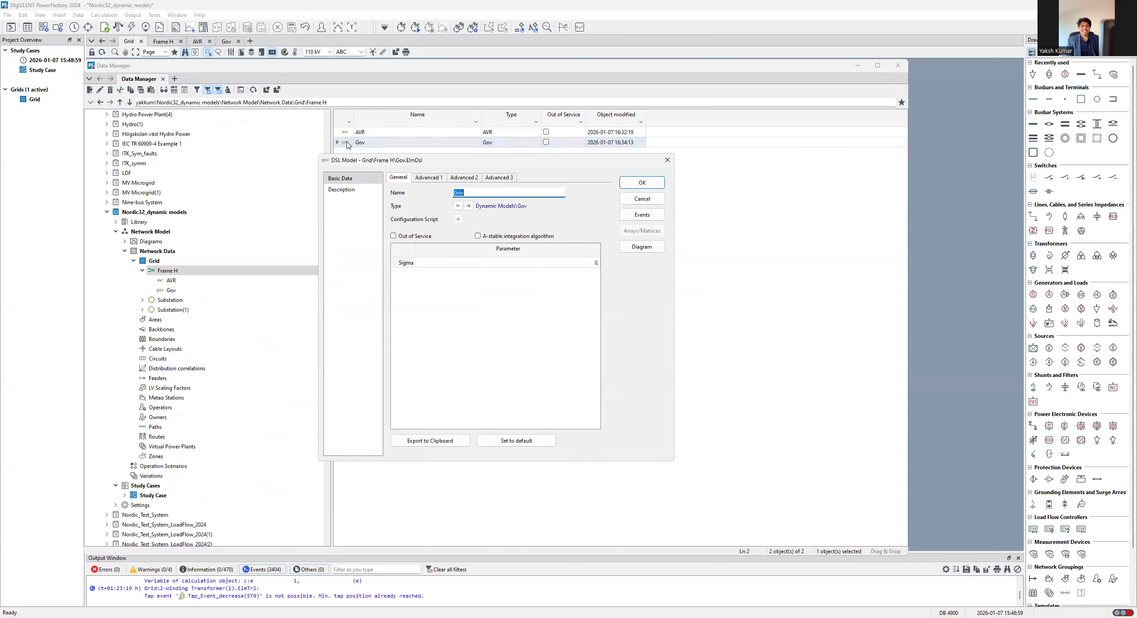
pyautogui.click(666, 165)
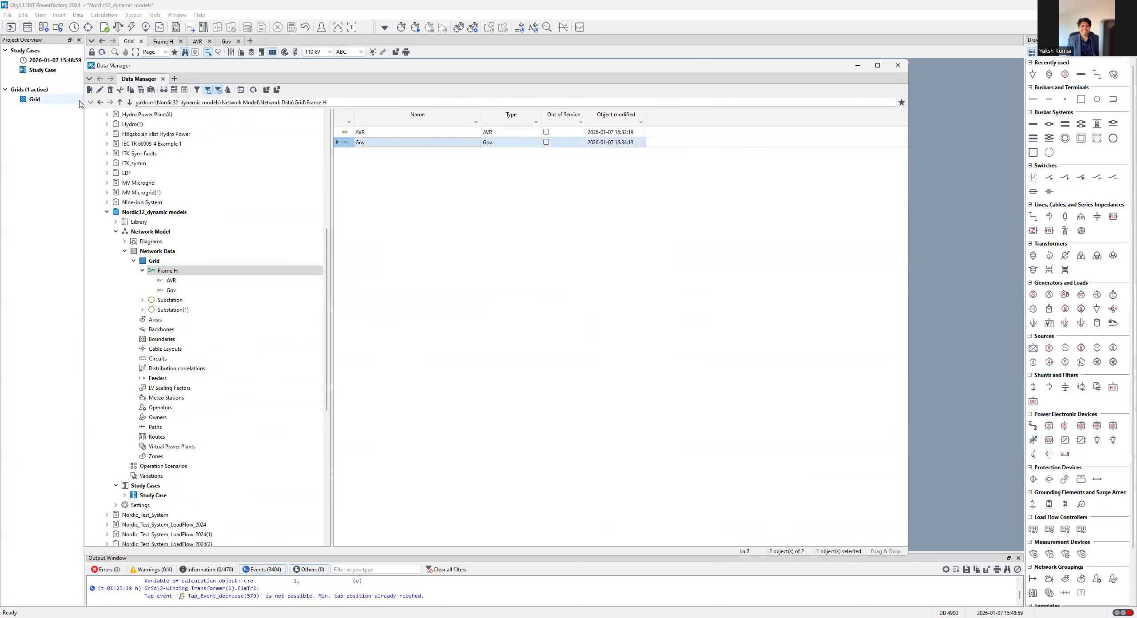
# - Add a DSL model to Frame H with the Hydro turbine type from the project's Dynamic Models library, and name it Hydro turbine
pyautogui.click(483, 323)
pyautogui.click(567, 239)
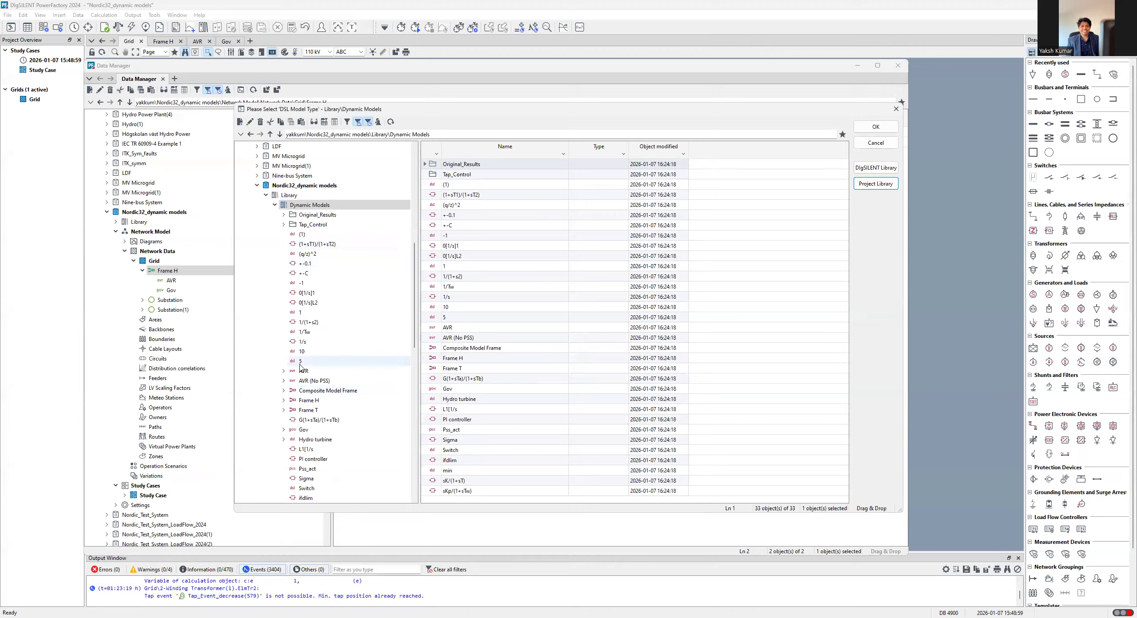
pyautogui.scroll(-2, 301, 406)
pyautogui.click(315, 380)
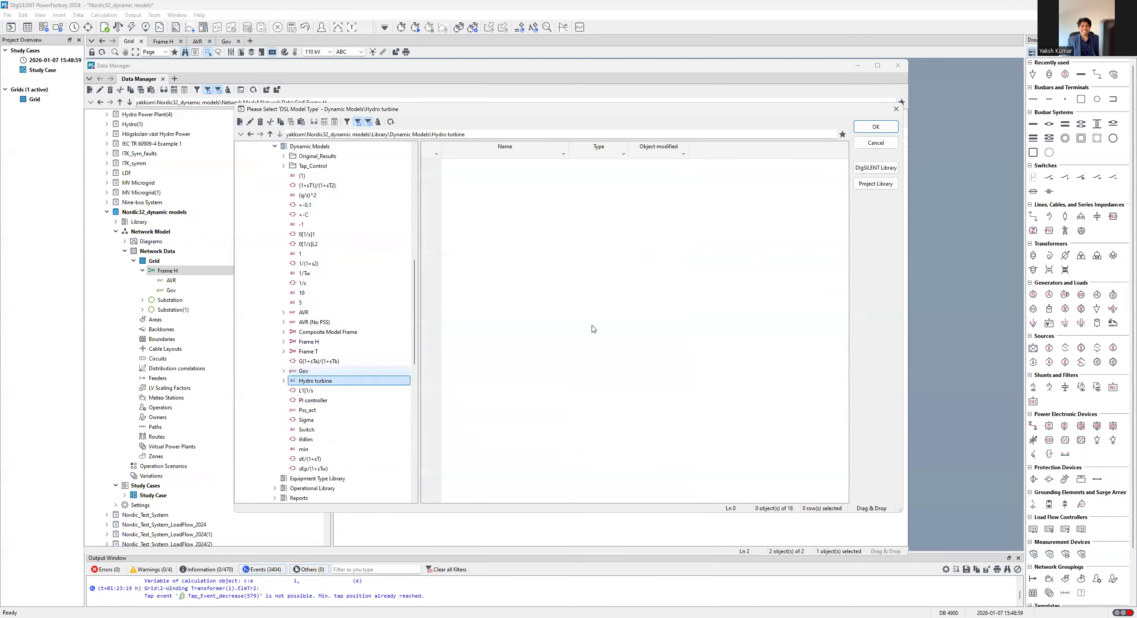
pyautogui.click(889, 129)
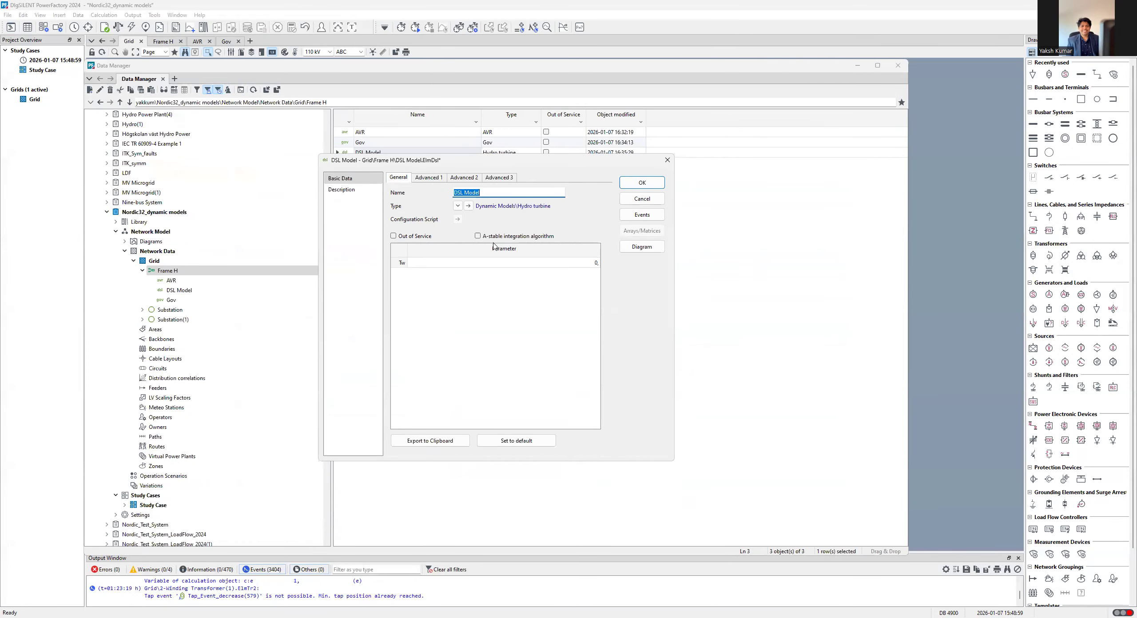
pyautogui.press('BackSpace')
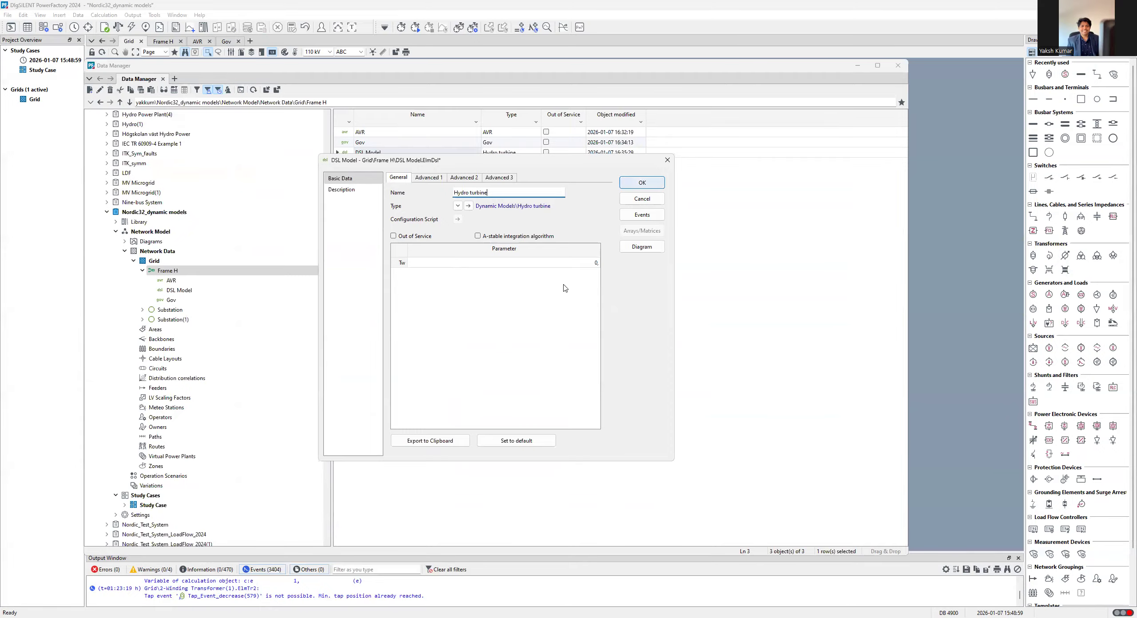
pyautogui.click(642, 183)
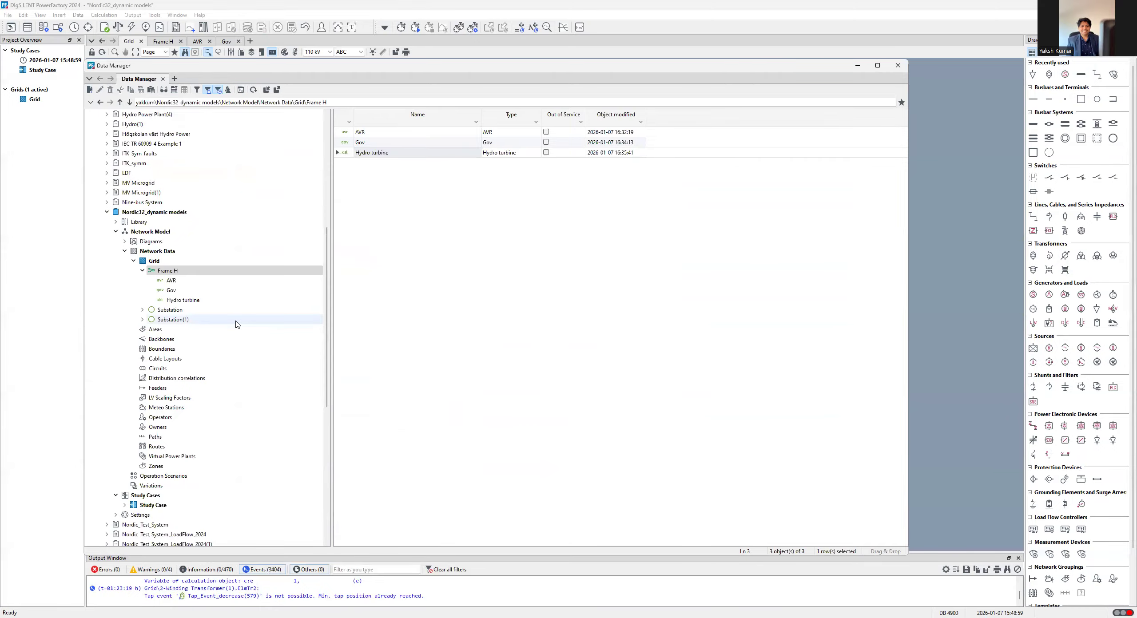
# - Compare the project's Dynamic Models library types with the AVR, Gov and Hydro turbine elements inside Frame H
pyautogui.click(116, 221)
pyautogui.click(124, 234)
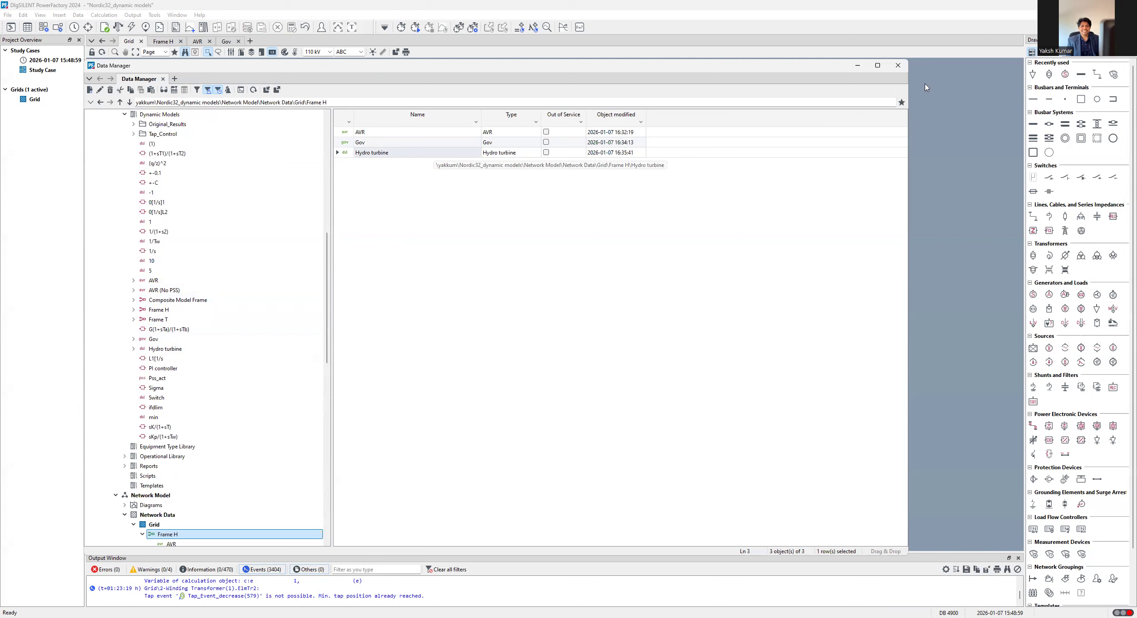
pyautogui.scroll(-8, 228, 339)
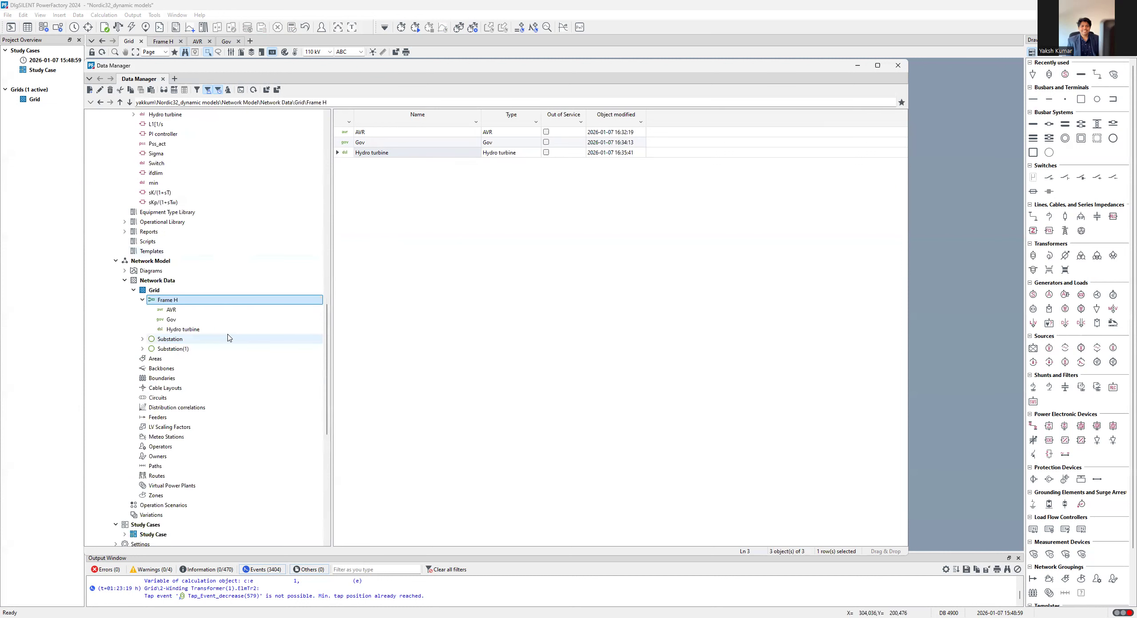
pyautogui.scroll(3, 229, 339)
pyautogui.scroll(-2, 229, 339)
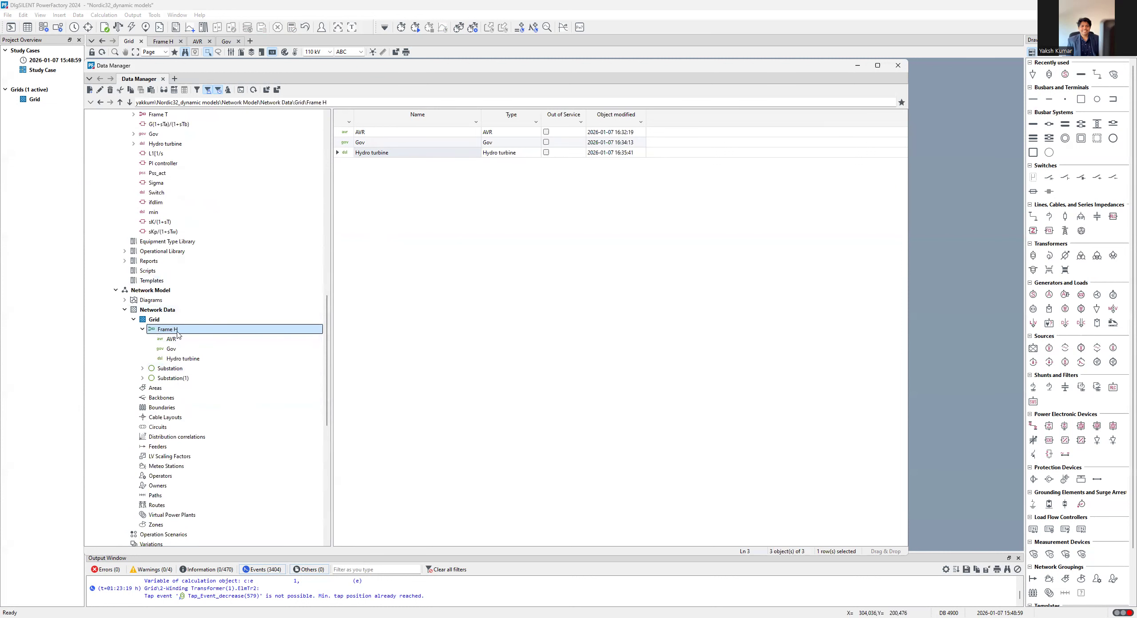
pyautogui.scroll(5, 160, 331)
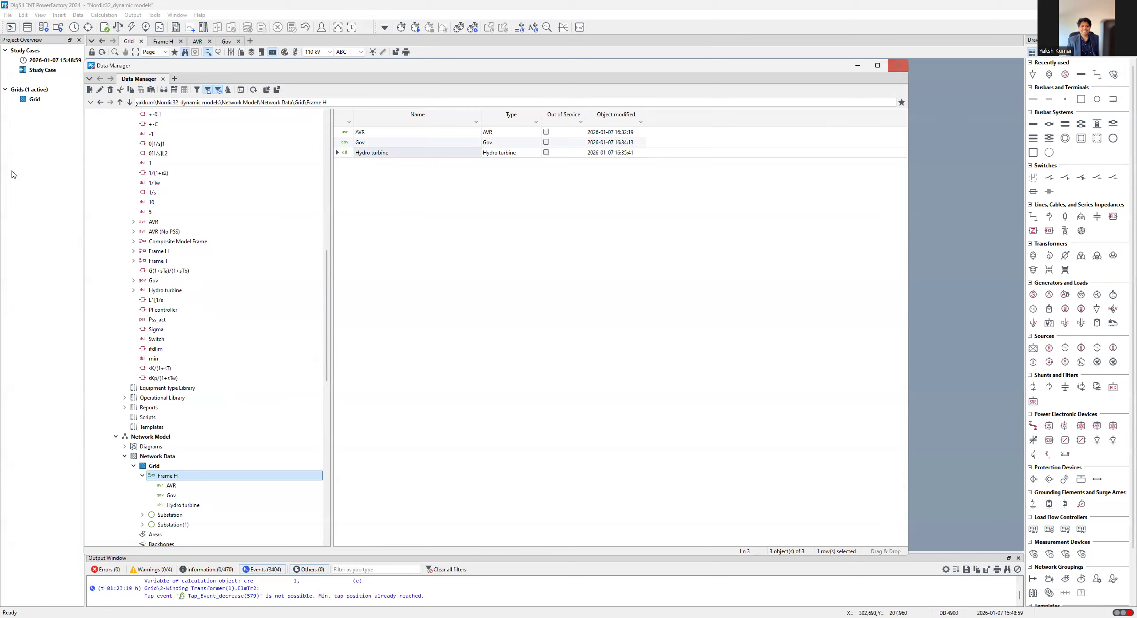
pyautogui.scroll(-3, 159, 420)
# - Assign the grid's Synchronous Machine to the Gen slot of the Frame H composite model
pyautogui.click(154, 378)
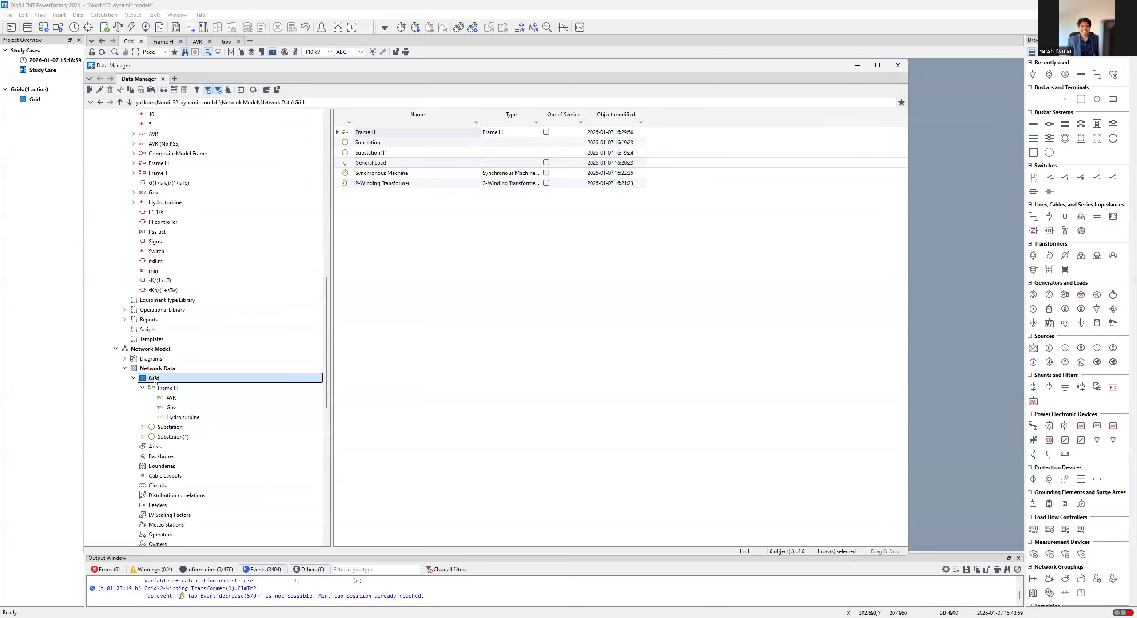
pyautogui.click(347, 135)
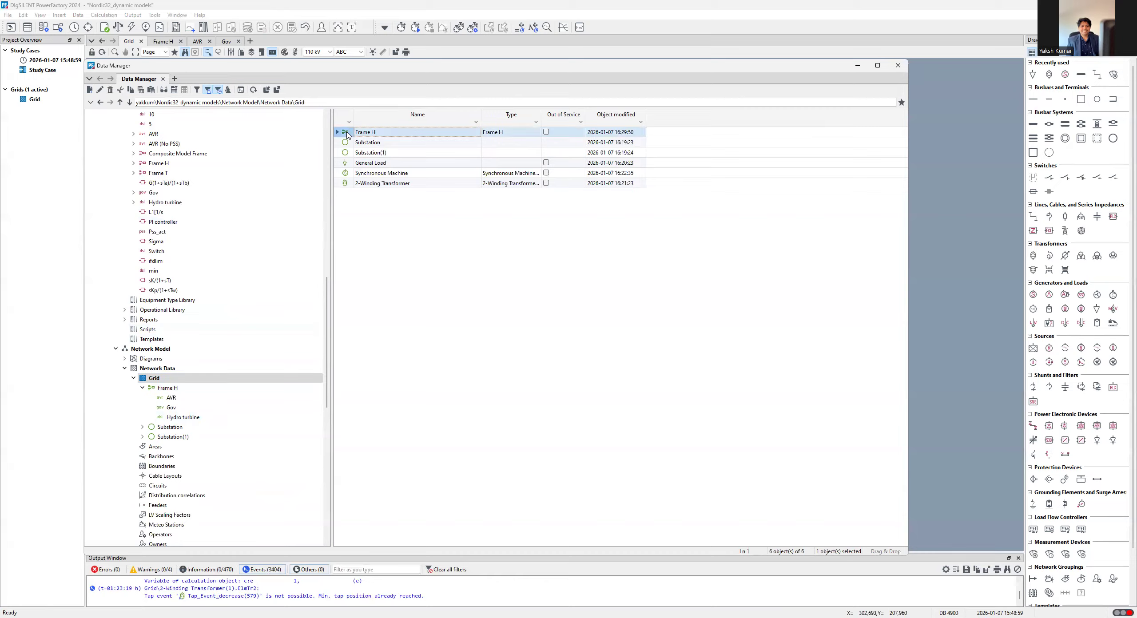
pyautogui.doubleClick(347, 136)
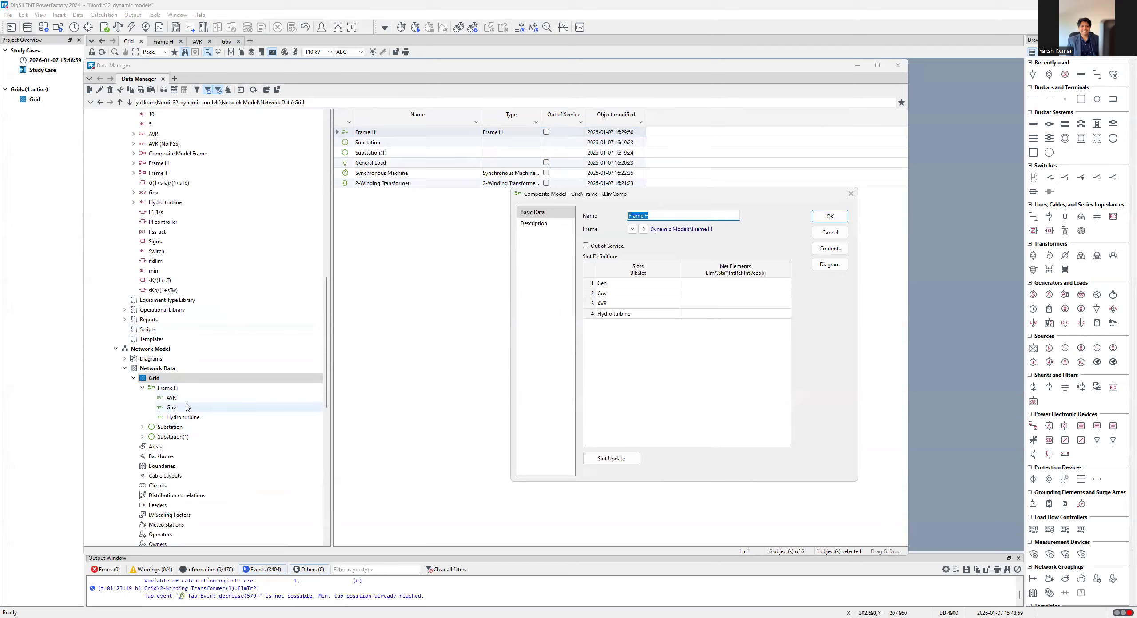
pyautogui.click(252, 377)
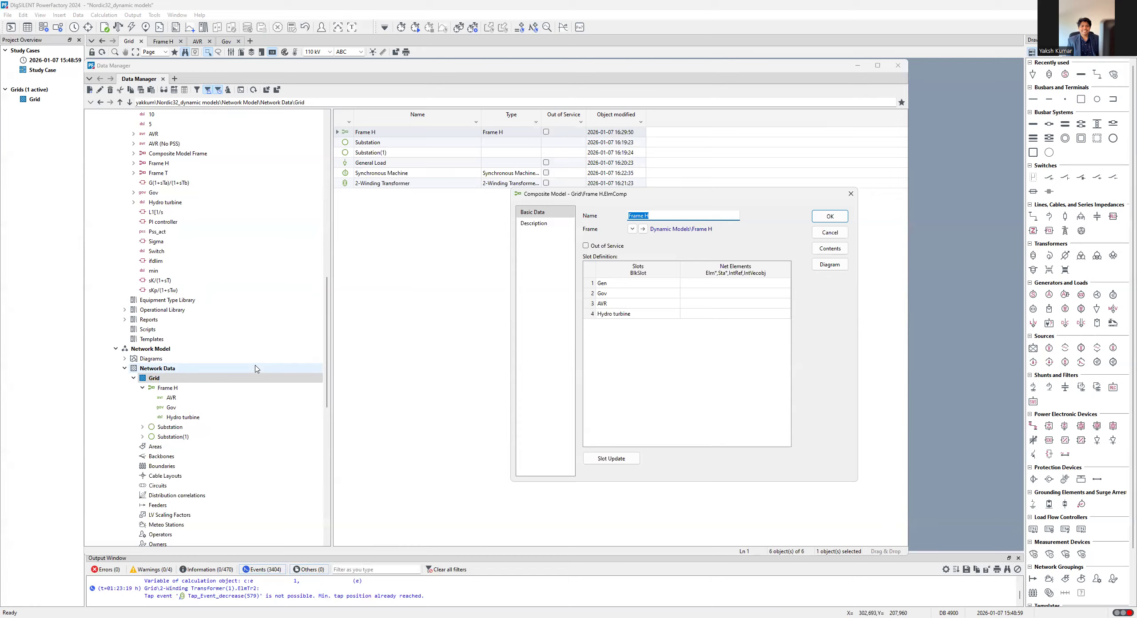
pyautogui.click(745, 284)
pyautogui.doubleClick(745, 285)
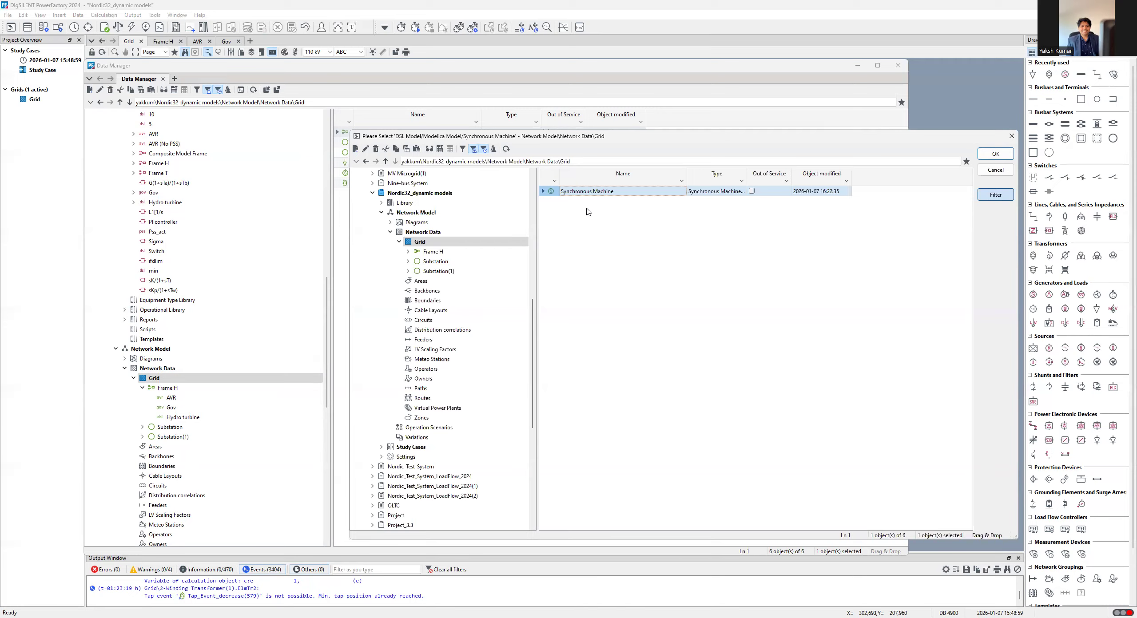
pyautogui.click(996, 155)
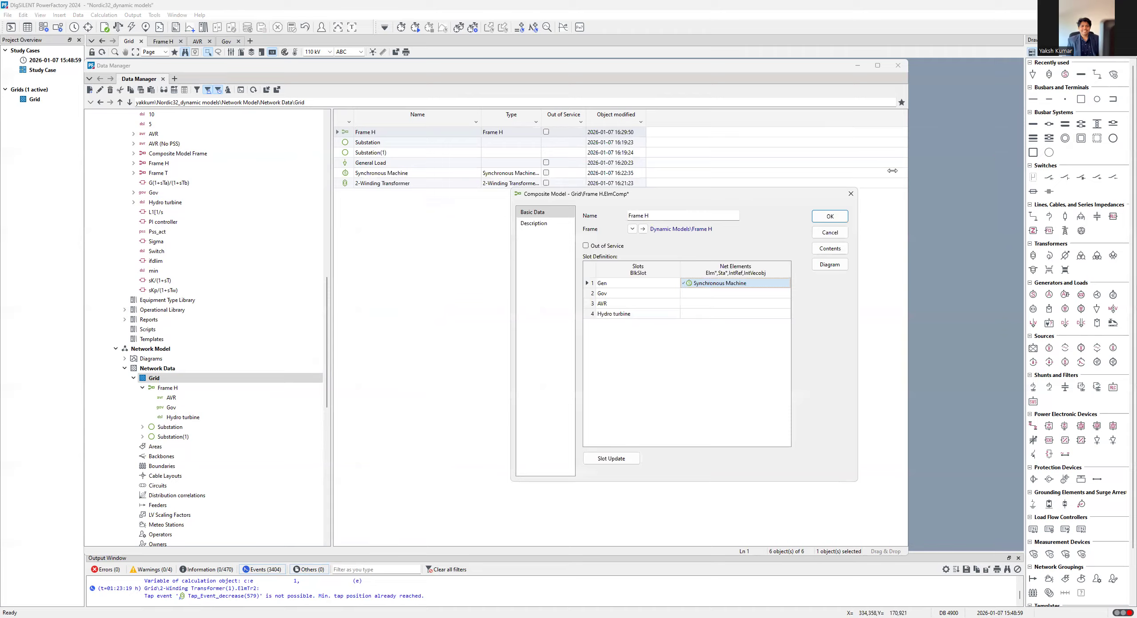
pyautogui.click(840, 217)
# - Check the slot assignments of the Frame H plant model from the Synchronous Machine's data in the grid diagram
pyautogui.click(898, 66)
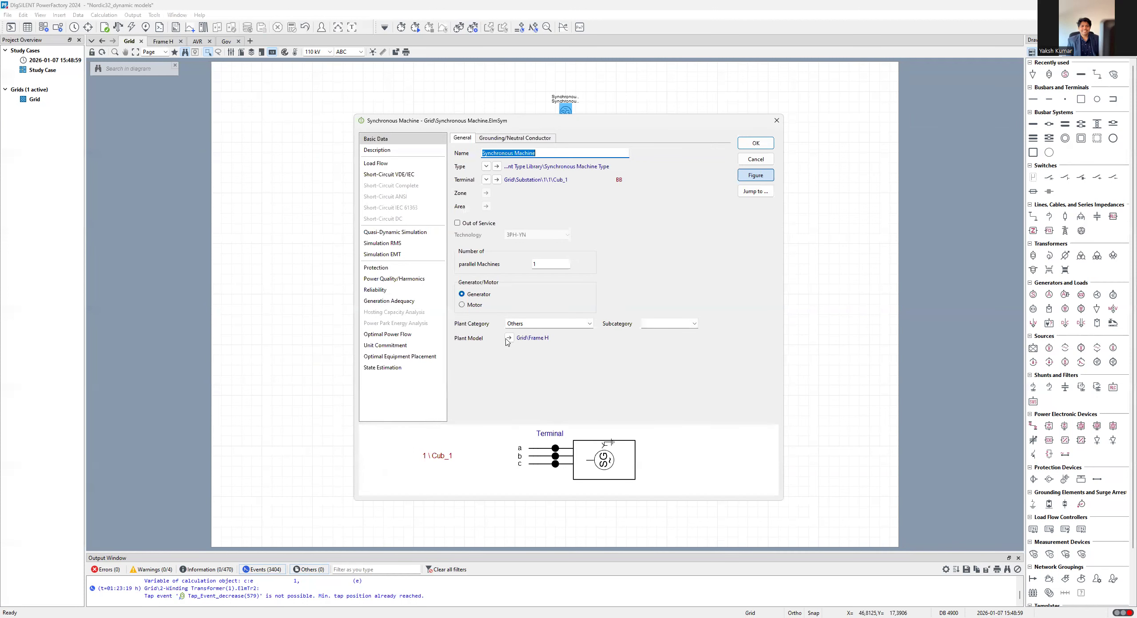
pyautogui.click(508, 339)
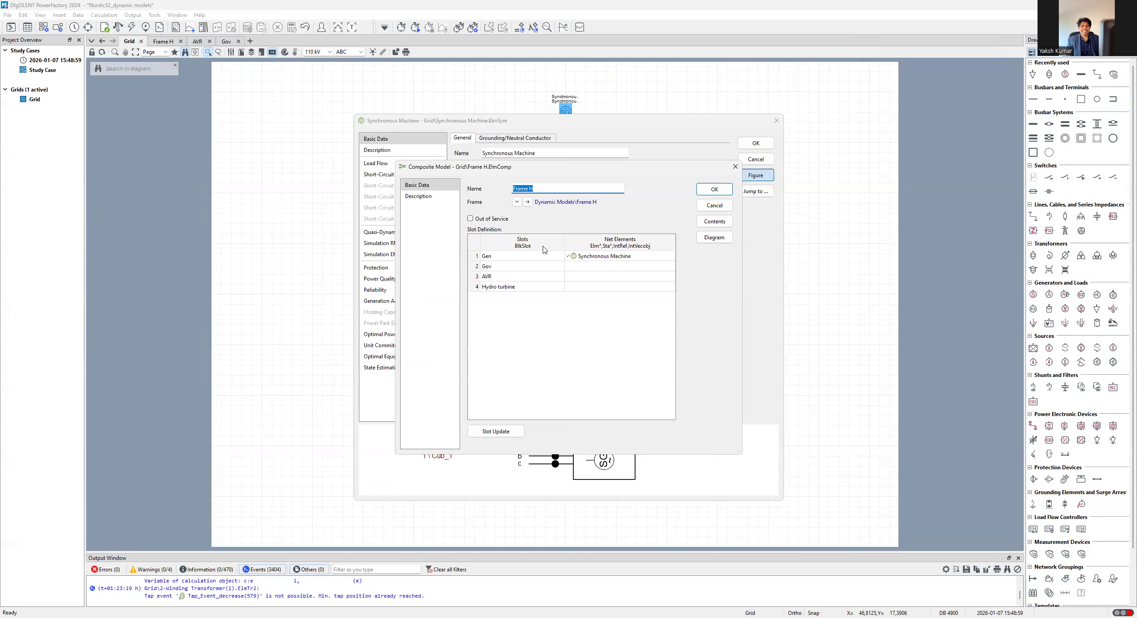
pyautogui.click(728, 192)
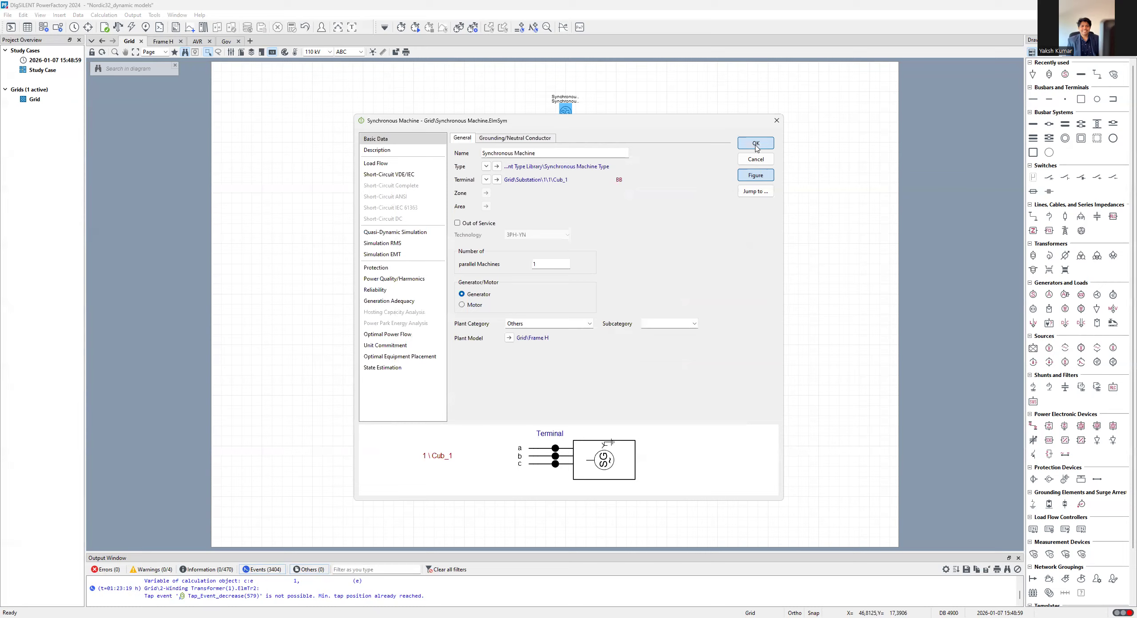
pyautogui.click(755, 143)
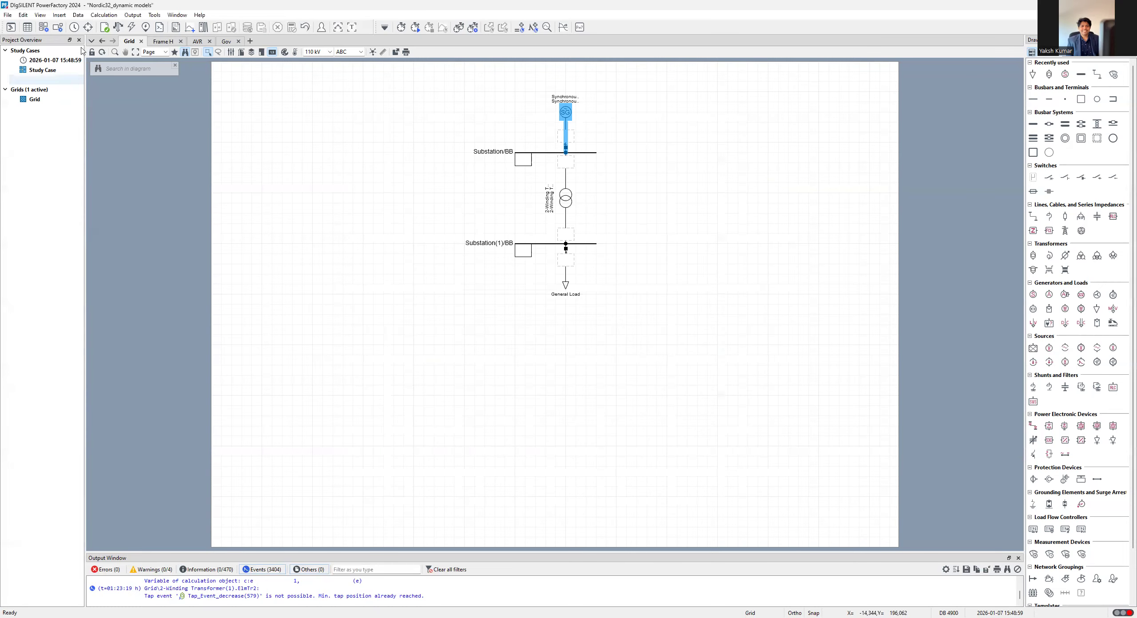
# - Open the Frame H composite model from the Grid network data of the Nordic32_dynamic models project
pyautogui.click(10, 27)
pyautogui.click(106, 330)
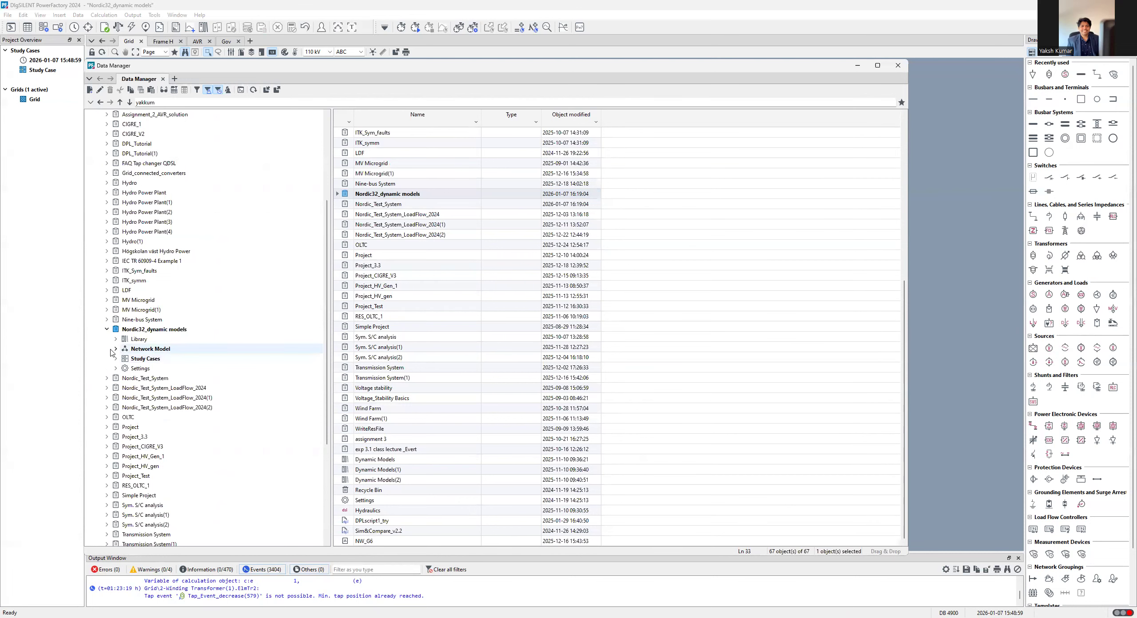
pyautogui.click(116, 349)
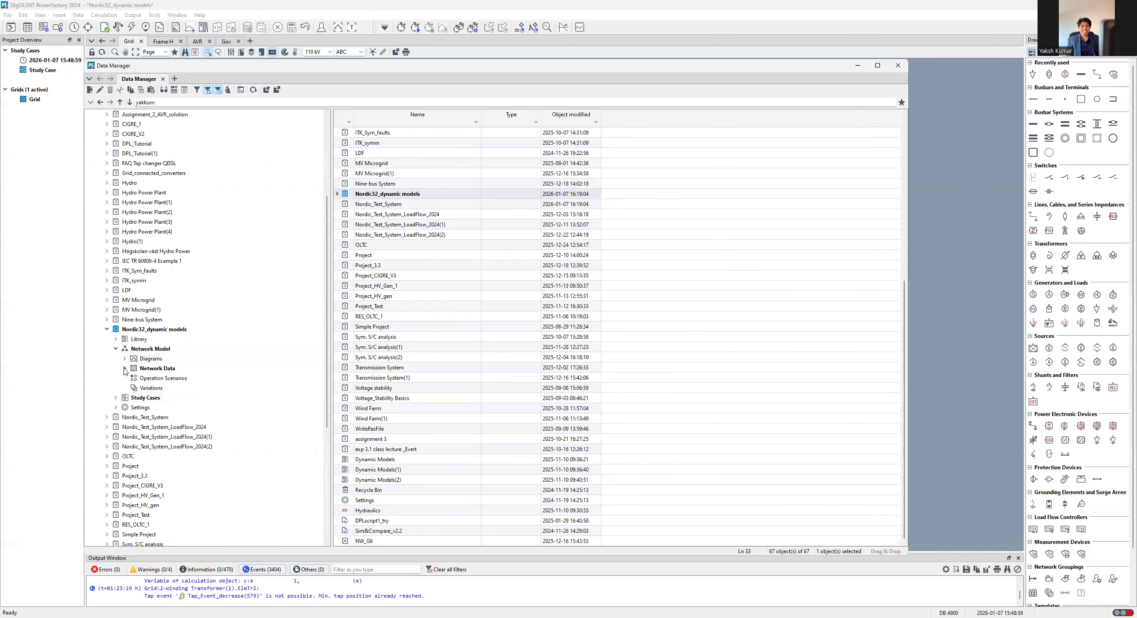
pyautogui.click(125, 368)
pyautogui.click(150, 378)
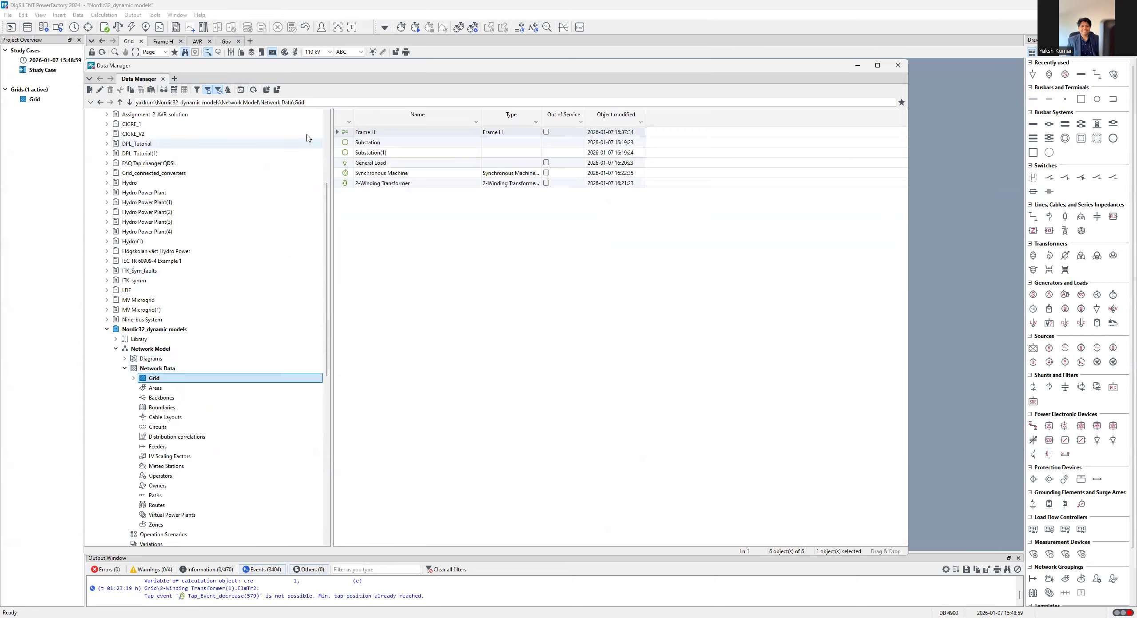
pyautogui.click(343, 134)
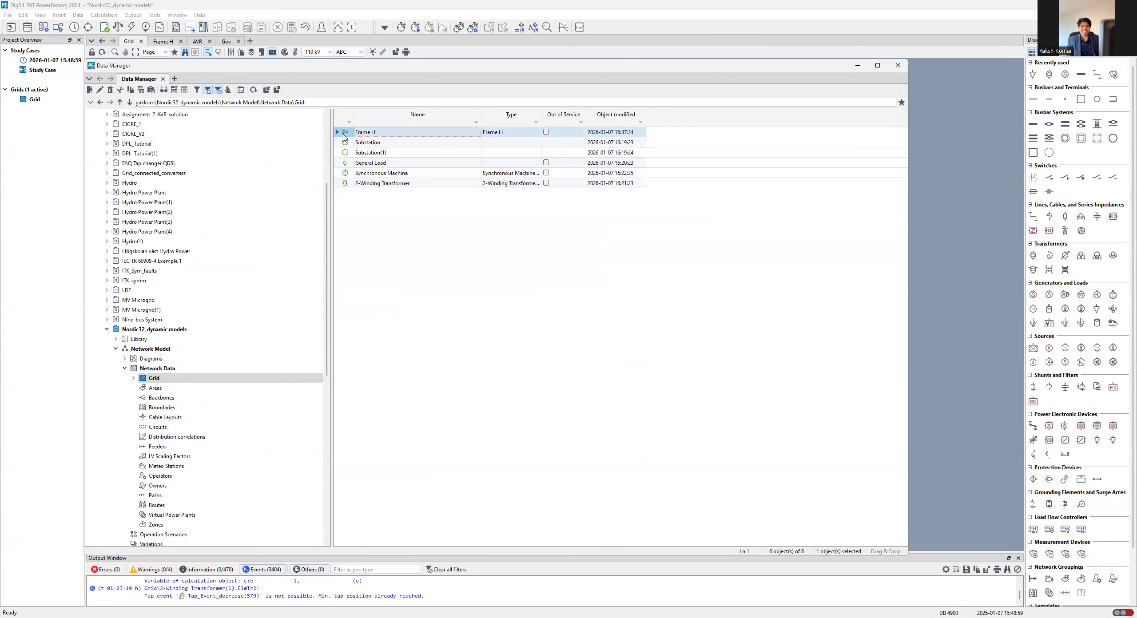
pyautogui.doubleClick(343, 134)
# - Assign the Gov DSL model inside Frame H to the Gov slot of the composite model
pyautogui.click(525, 268)
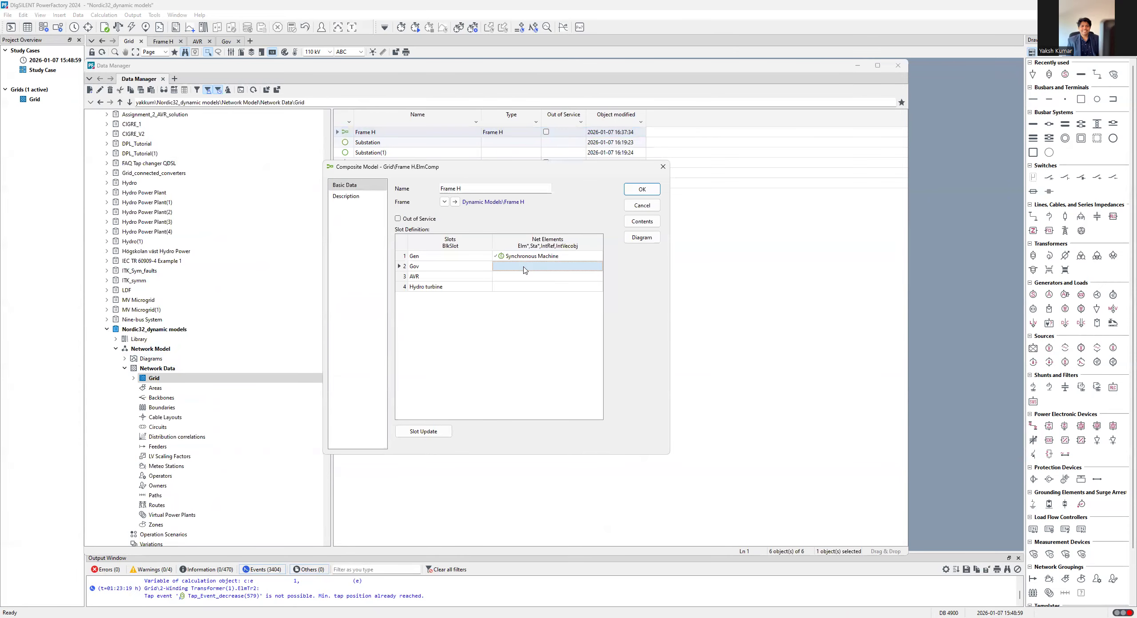
pyautogui.doubleClick(524, 268)
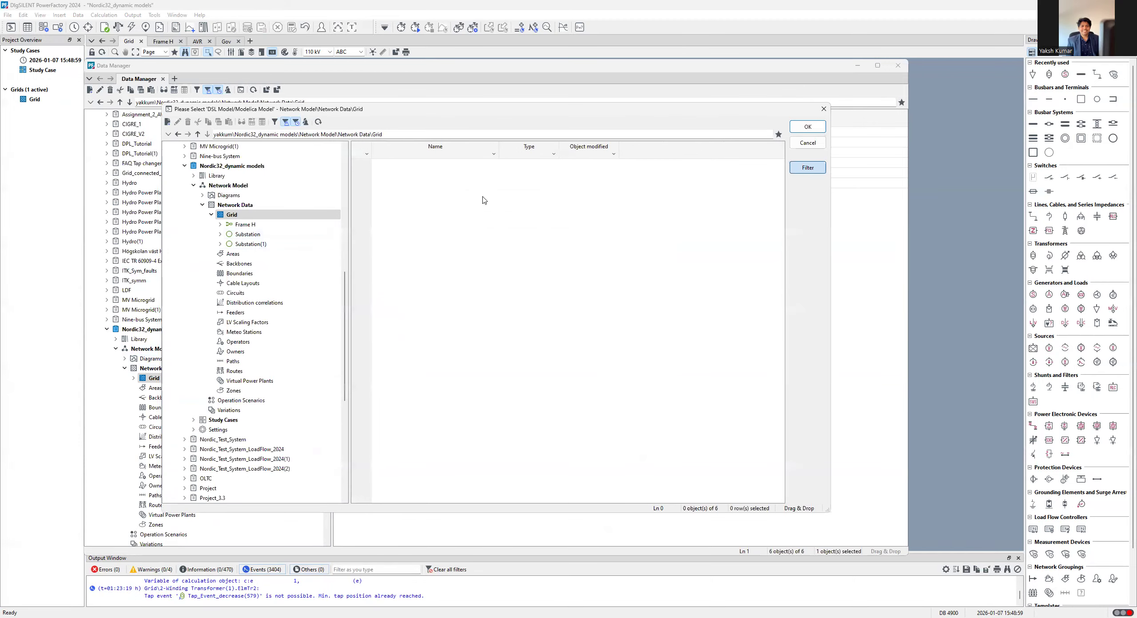
pyautogui.click(221, 224)
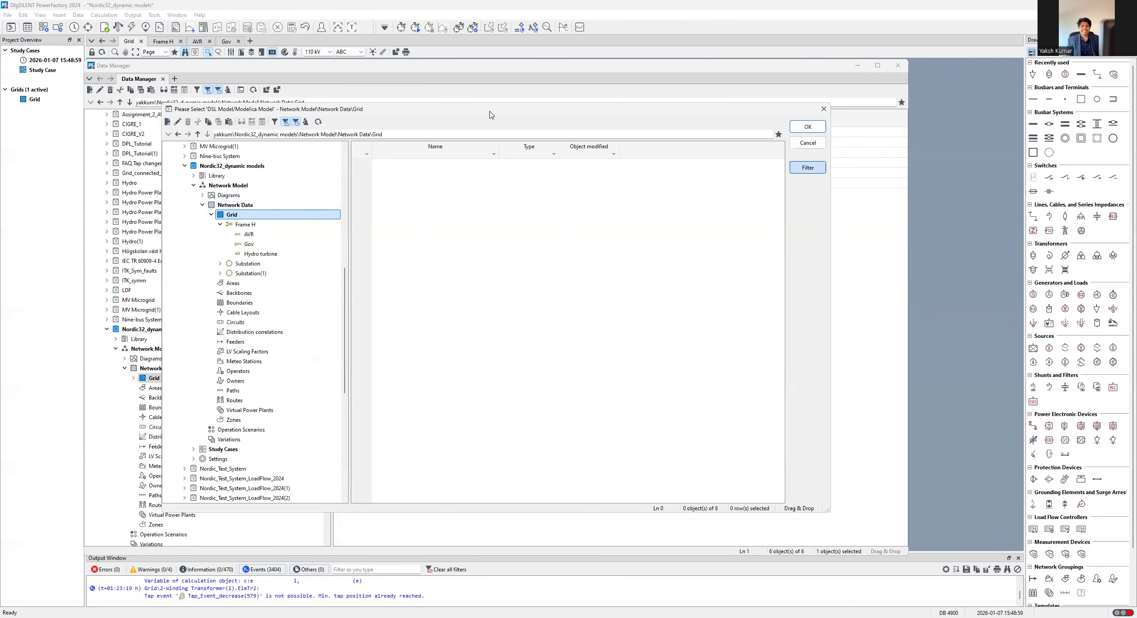
pyautogui.moveTo(490, 115); pyautogui.dragTo(489, 199)
pyautogui.click(249, 329)
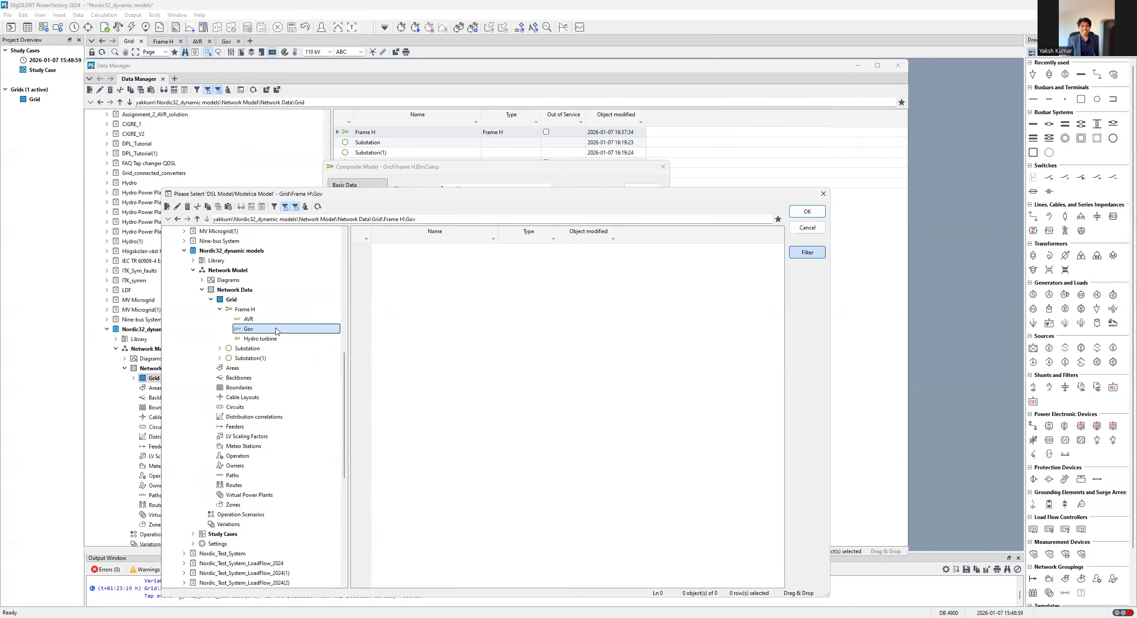
pyautogui.click(807, 212)
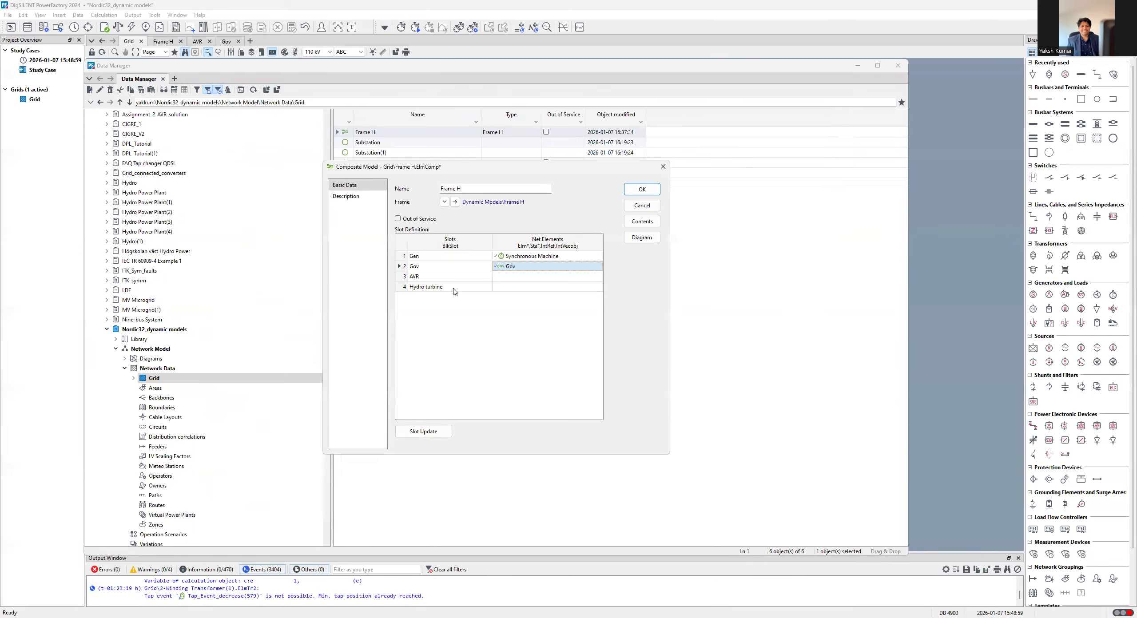
# - Assign the AVR DSL model inside Frame H to the AVR slot
pyautogui.click(524, 279)
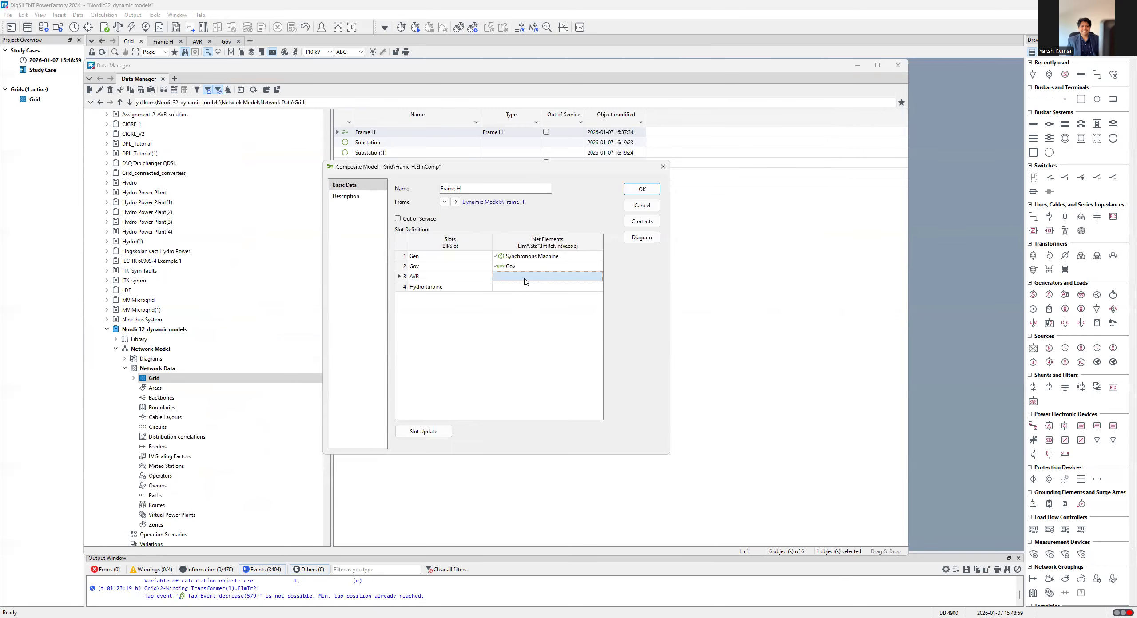
pyautogui.doubleClick(525, 281)
pyautogui.click(220, 224)
pyautogui.click(240, 225)
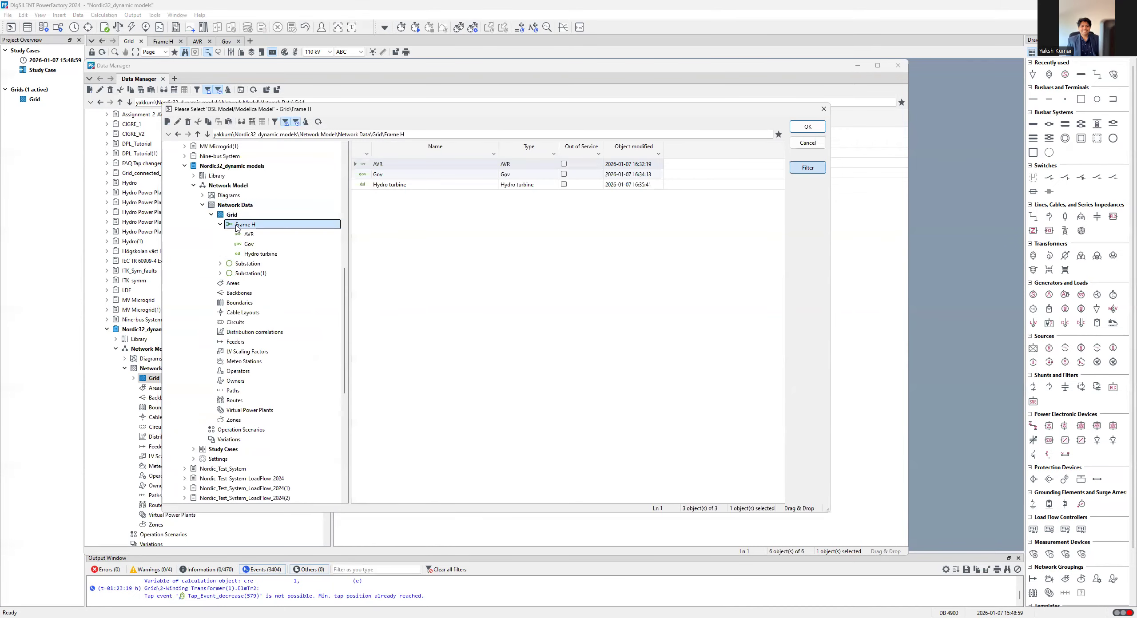
pyautogui.click(251, 234)
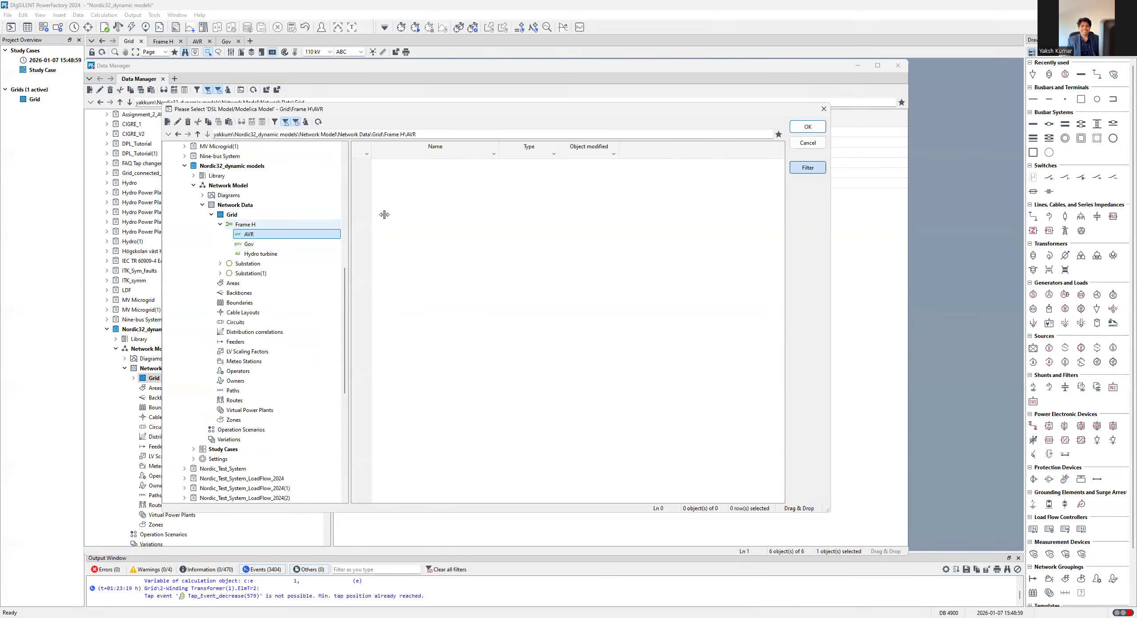
pyautogui.click(817, 129)
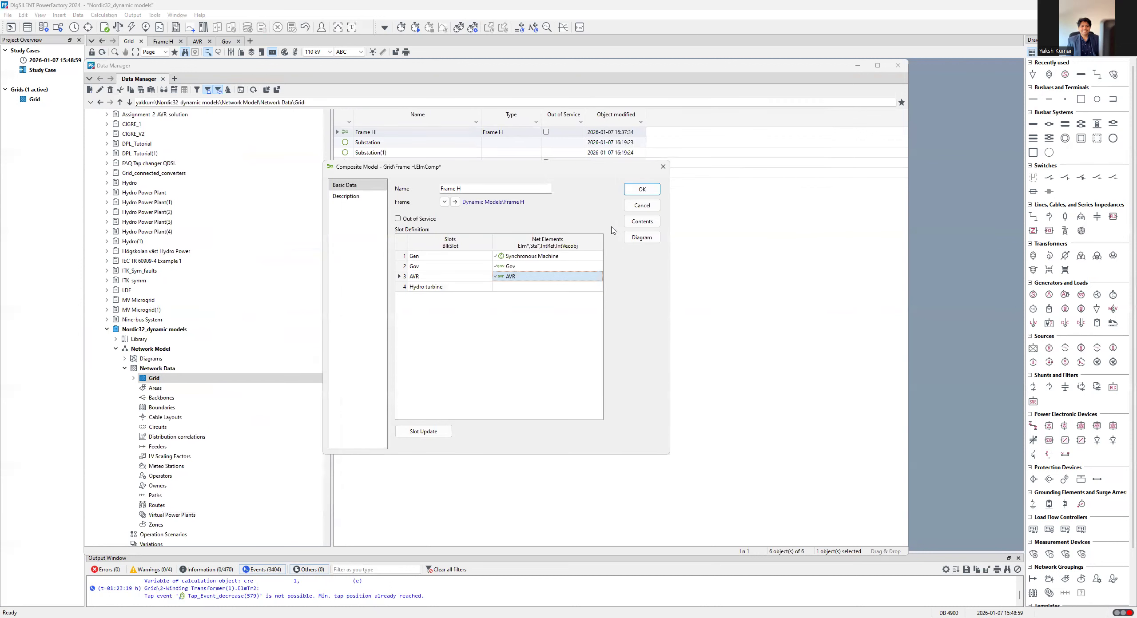
# - Assign the Hydro turbine DSL model to the Hydro turbine slot, accept the Frame H changes and return to the grid diagram
pyautogui.click(506, 290)
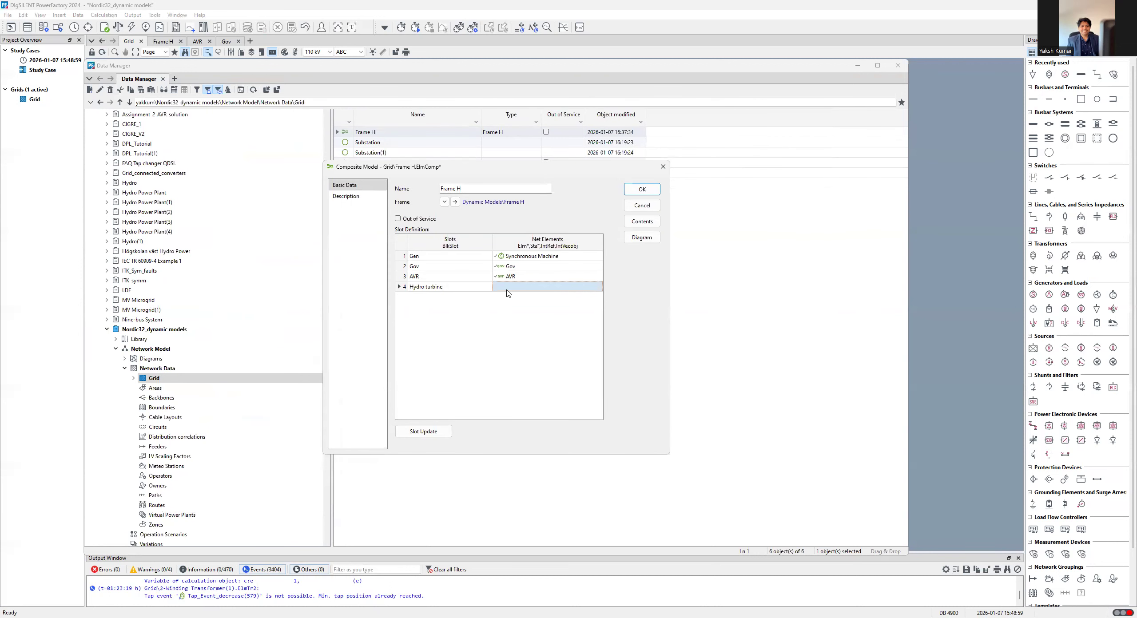
pyautogui.doubleClick(508, 287)
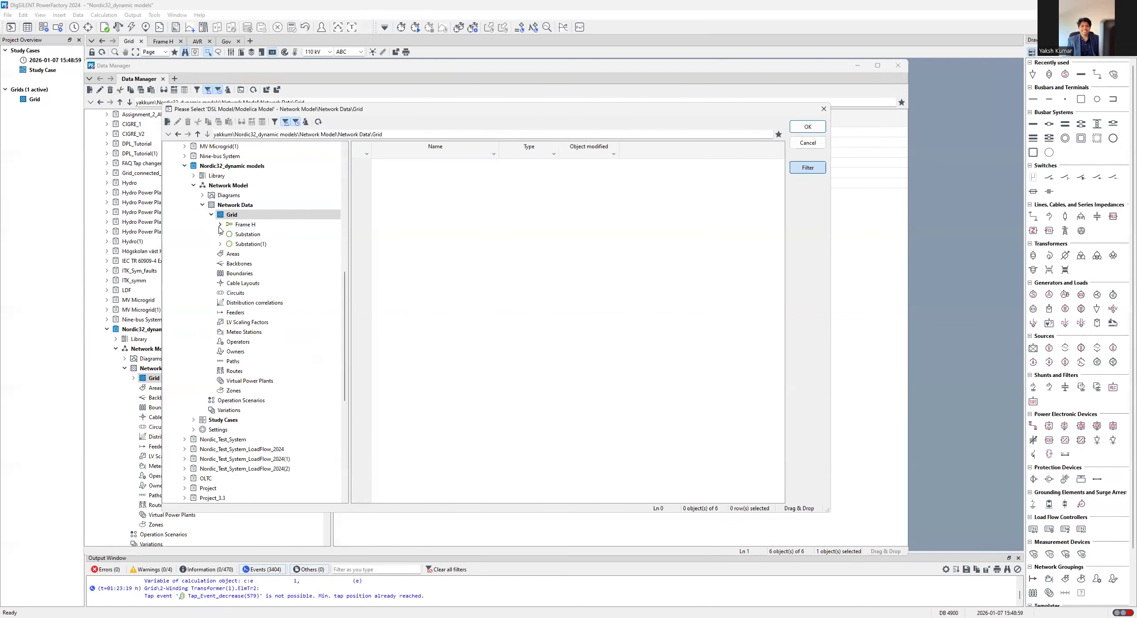
pyautogui.click(259, 255)
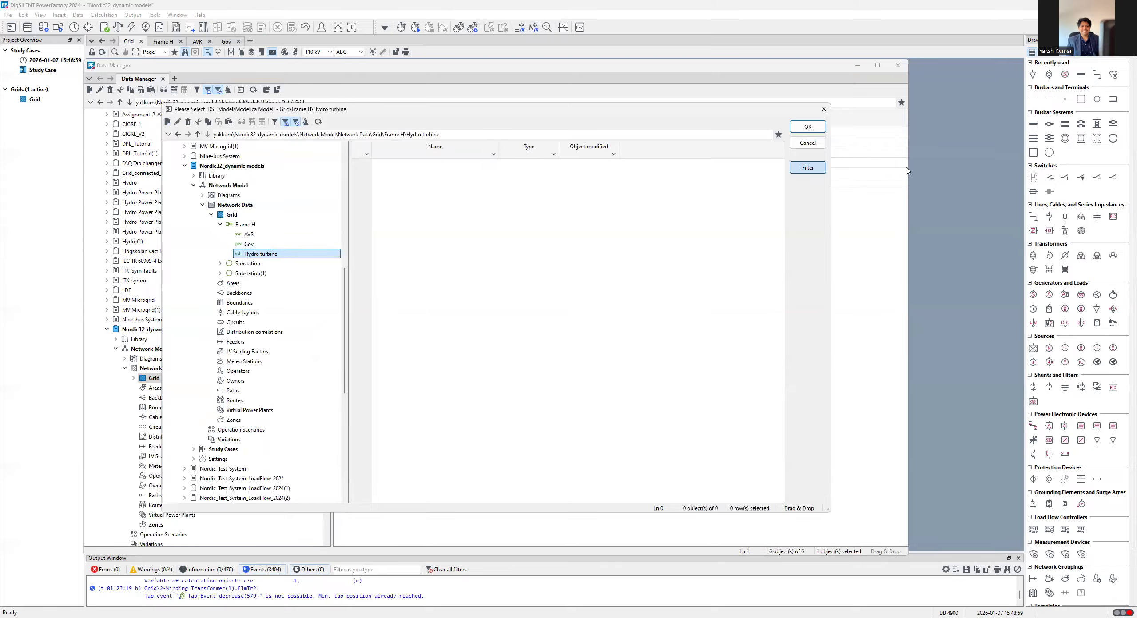
pyautogui.click(807, 127)
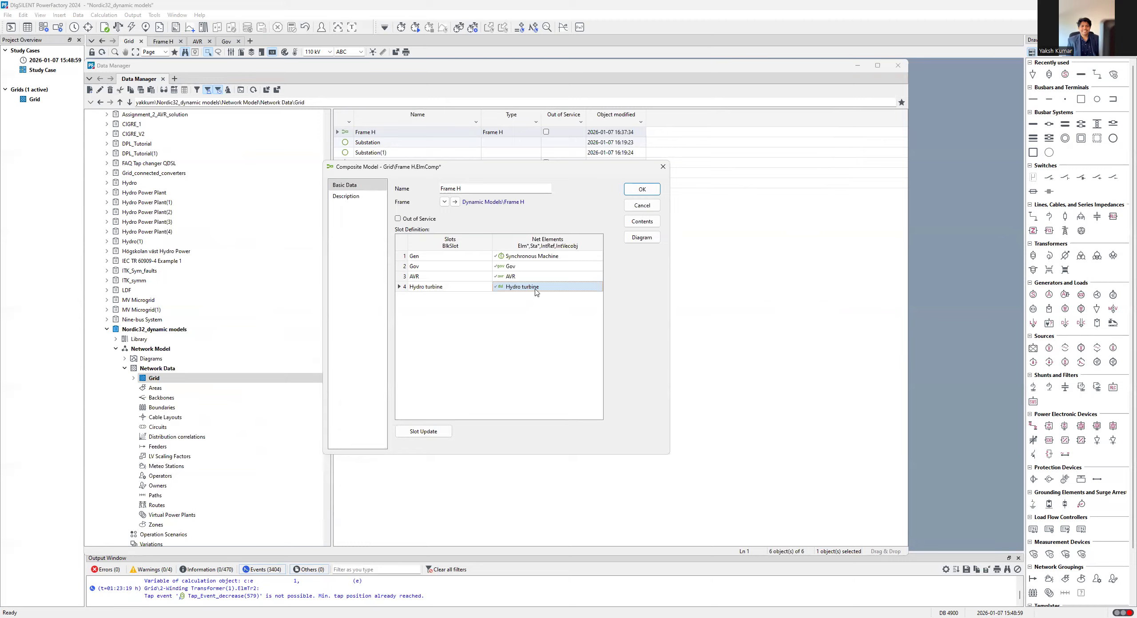
pyautogui.click(642, 189)
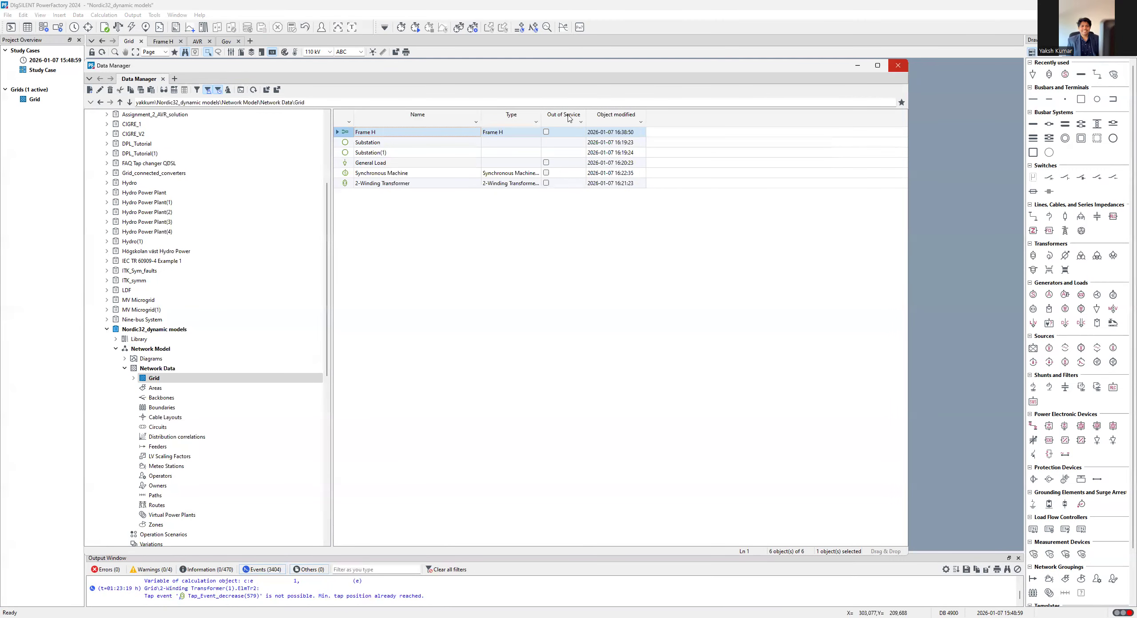
pyautogui.click(898, 65)
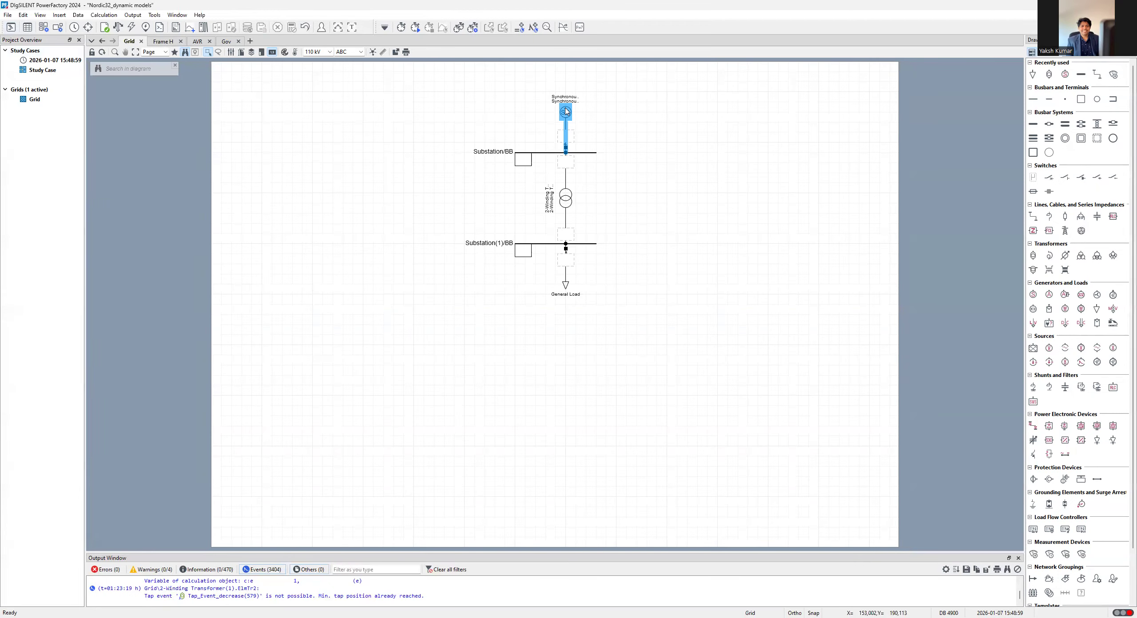
# - Open Frame H as the Synchronous Machine's plant model and run a slot update on it
pyautogui.doubleClick(566, 111)
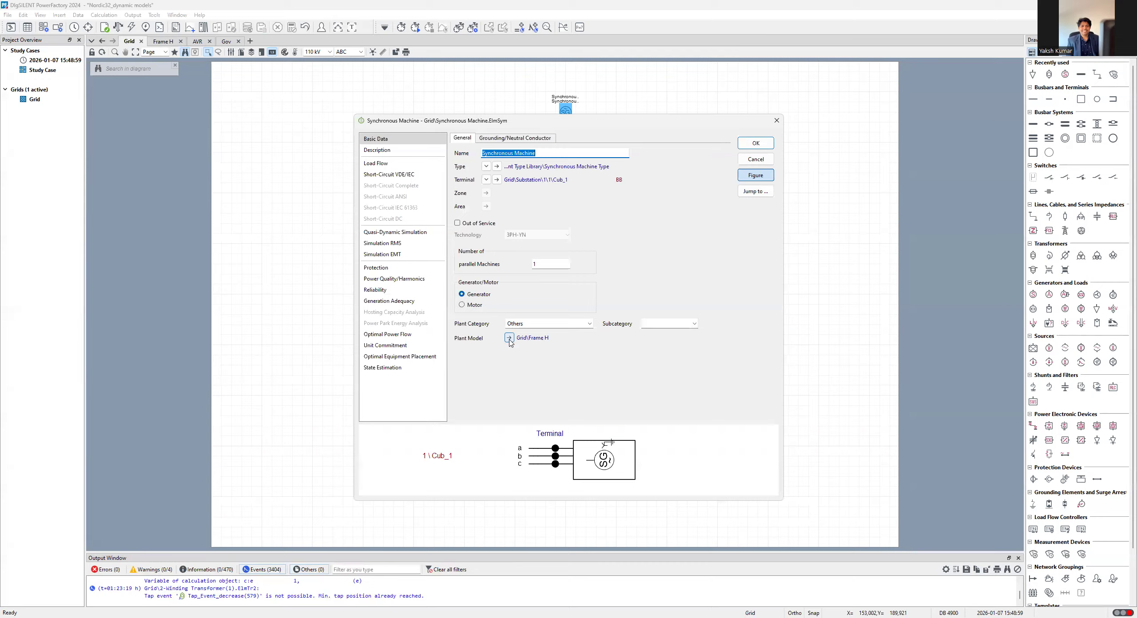
pyautogui.click(509, 338)
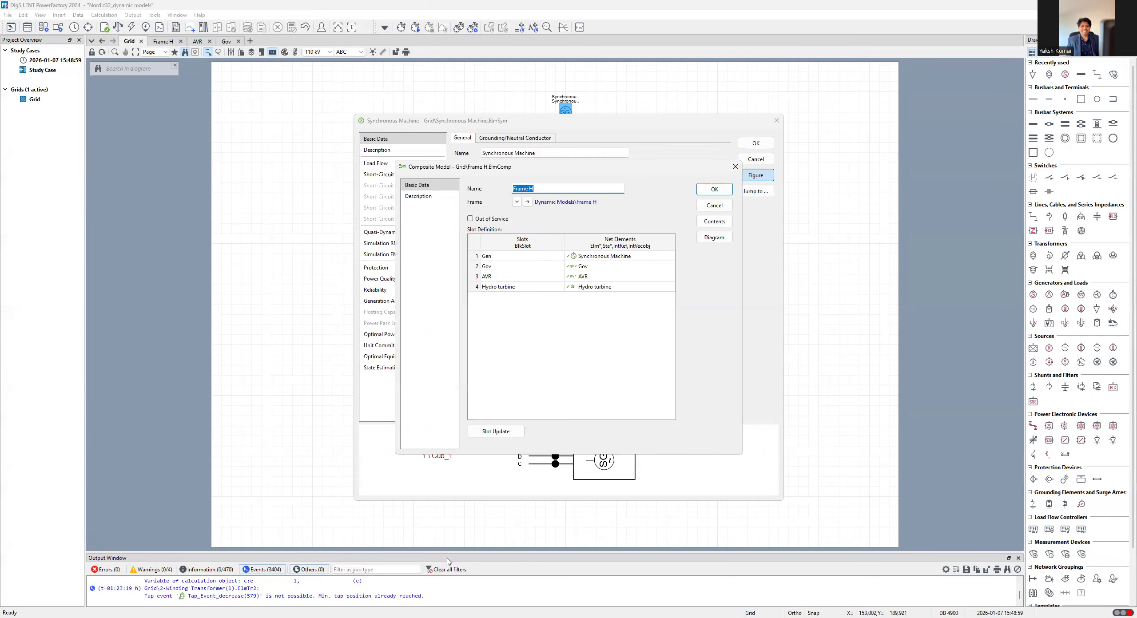
pyautogui.click(501, 436)
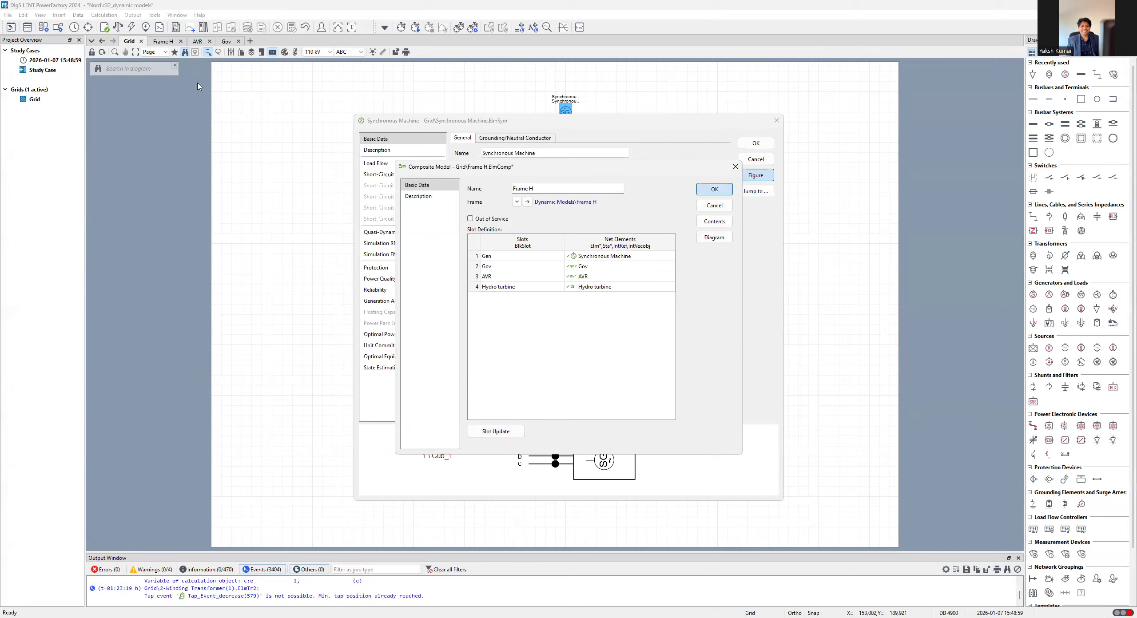
# - Open the AVR element from the machine's Frame H plant model and examine its parameters, description and DSL model type
pyautogui.doubleClick(567, 112)
pyautogui.click(509, 338)
pyautogui.click(593, 277)
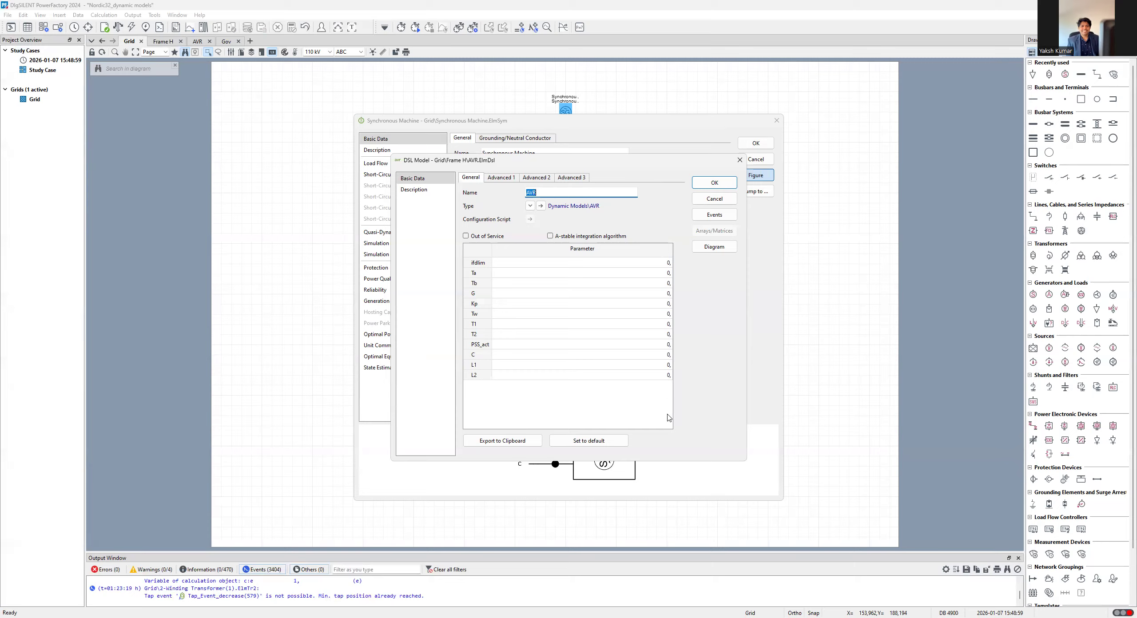
pyautogui.click(421, 192)
pyautogui.click(420, 180)
pyautogui.click(542, 206)
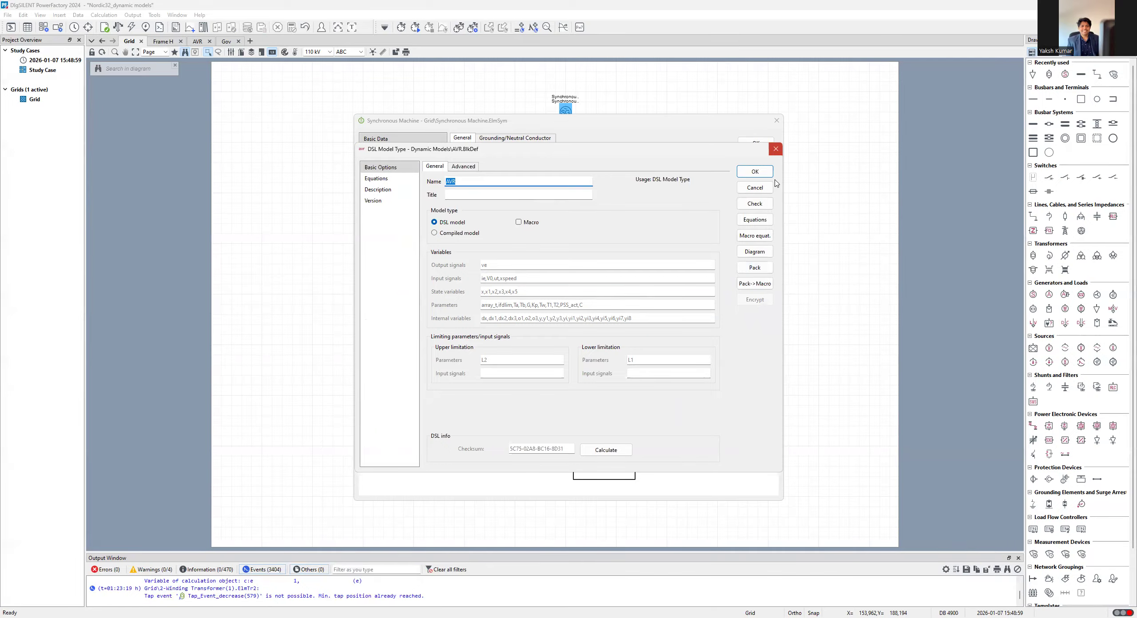
pyautogui.click(776, 150)
# - Show the AVR block diagram and inspect the parameters of its G(1+sTa)/(1+sTb) lead-lag block
pyautogui.click(725, 248)
pyautogui.click(726, 188)
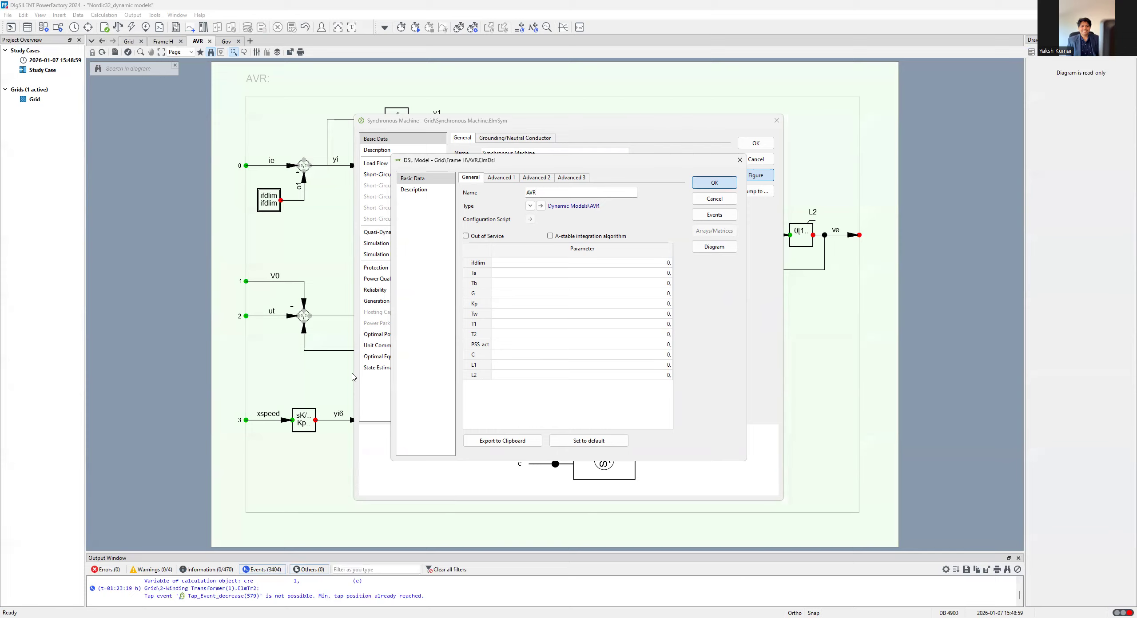
pyautogui.press('Escape')
pyautogui.press('Escape')
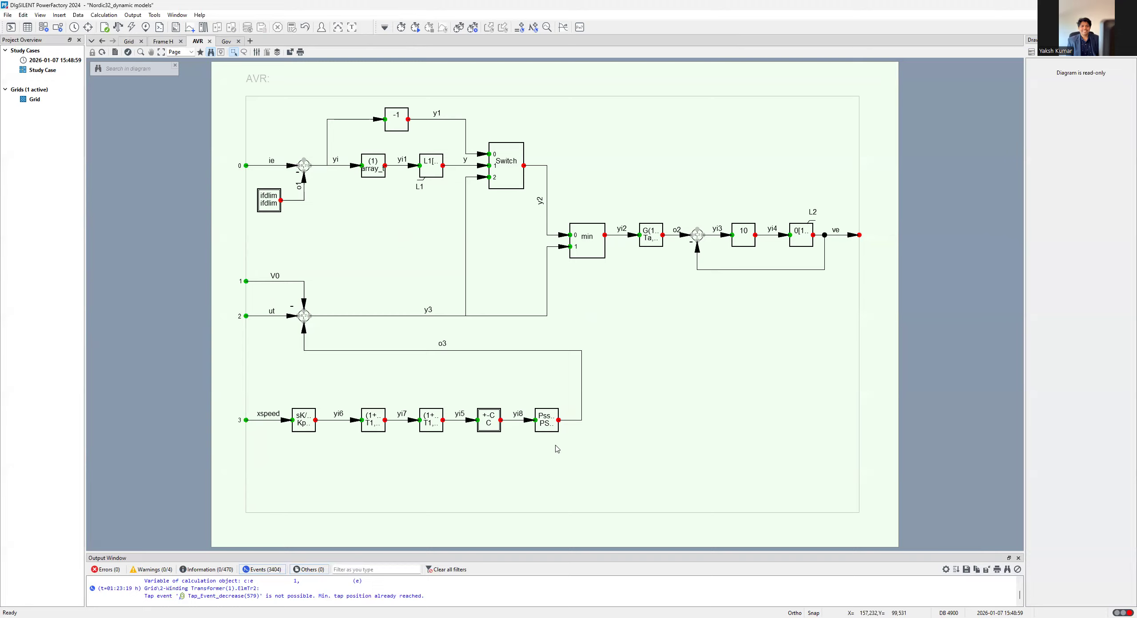
pyautogui.doubleClick(657, 241)
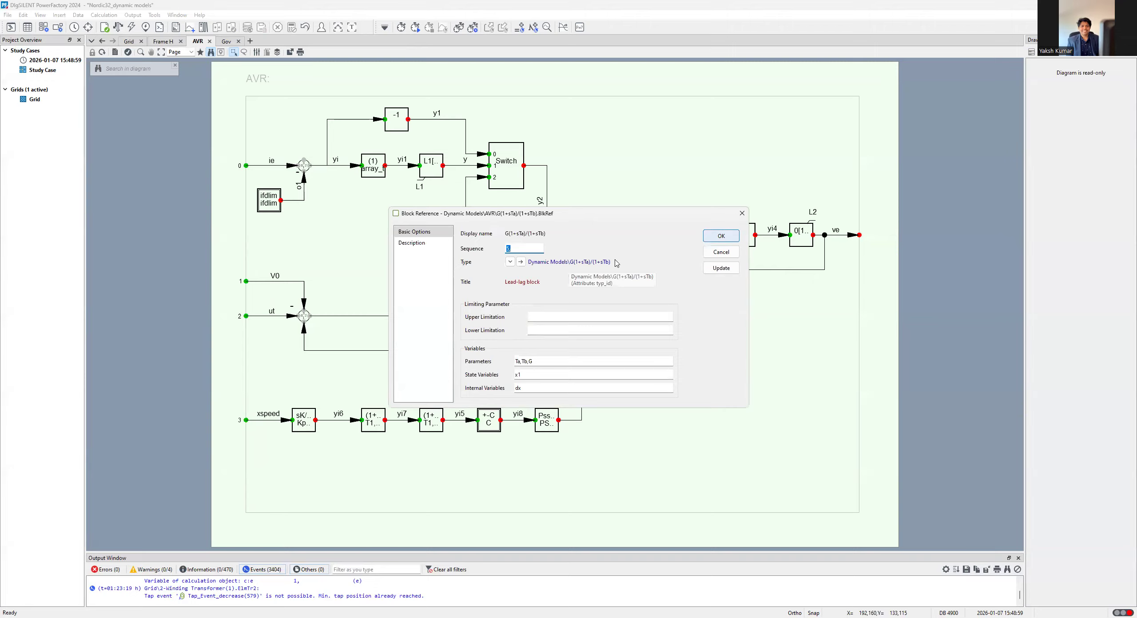
pyautogui.press('Escape')
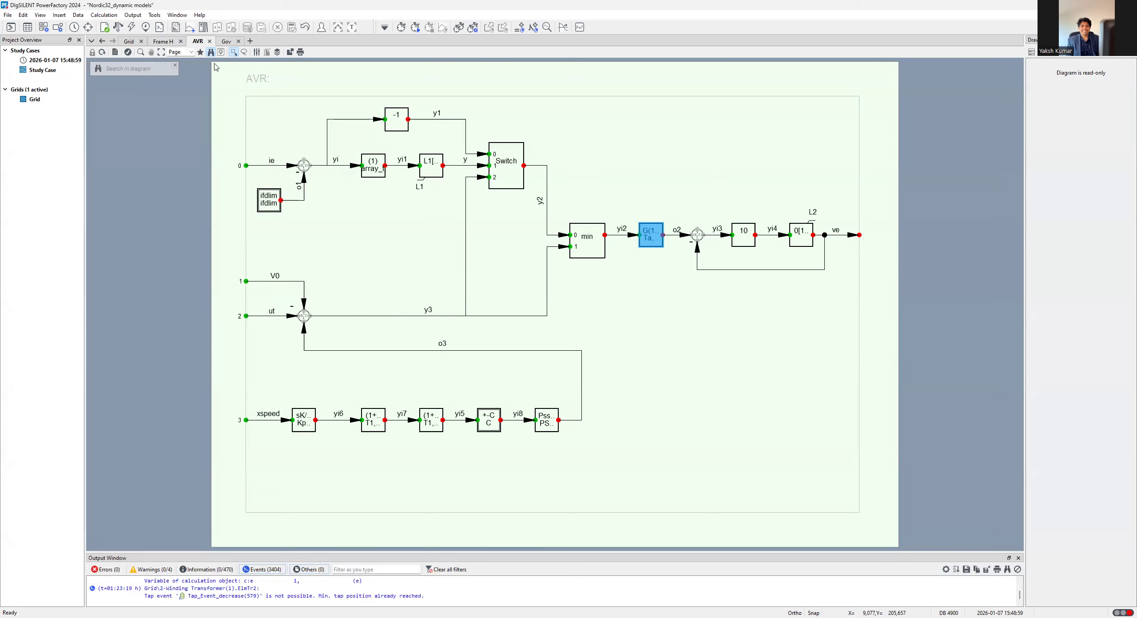
# - View the Frame H diagram, then review all four slot assignments in the Synchronous Machine's plant model
pyautogui.click(165, 43)
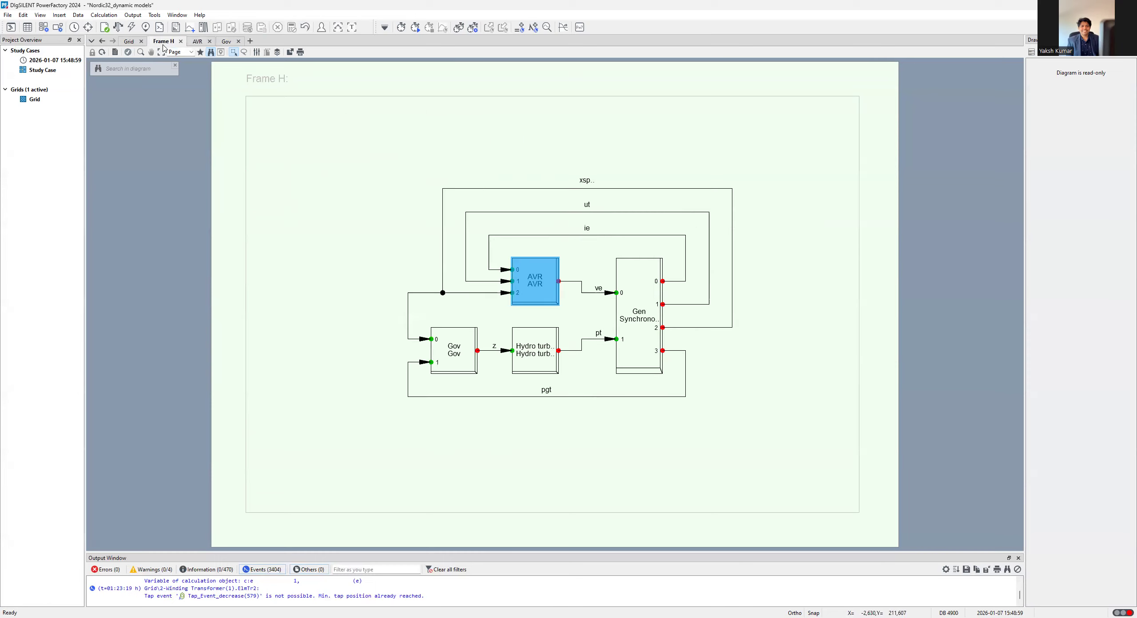
pyautogui.click(131, 42)
pyautogui.doubleClick(566, 114)
pyautogui.click(509, 340)
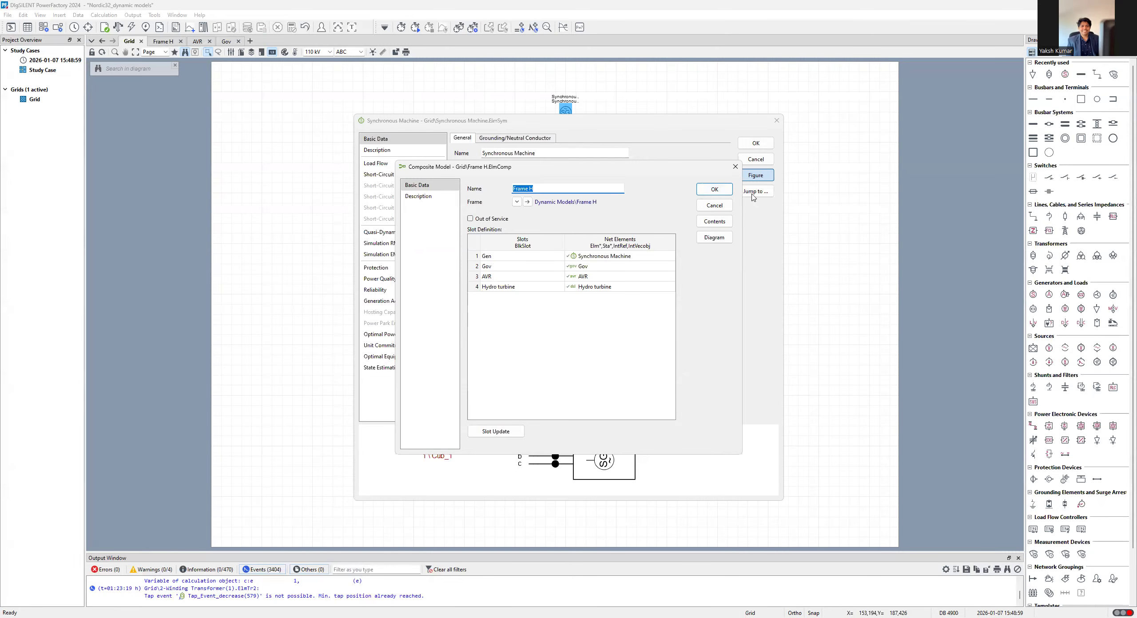
pyautogui.click(715, 190)
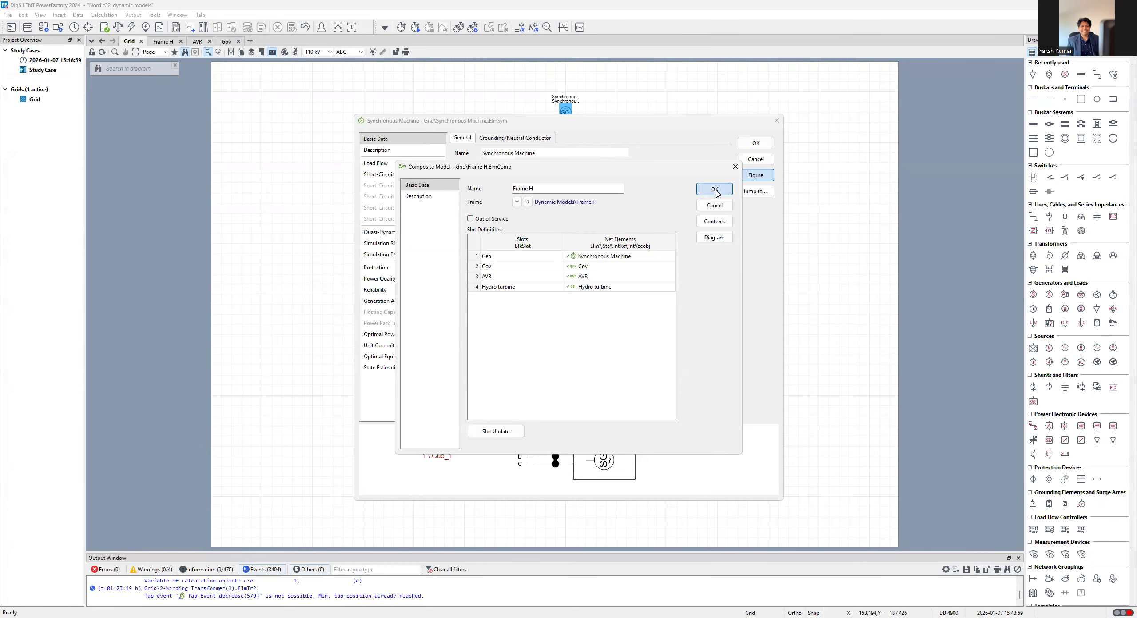
# - Open the Gov element from the Synchronous Machine's Frame H plant model and check its Sigma parameter
pyautogui.click(756, 143)
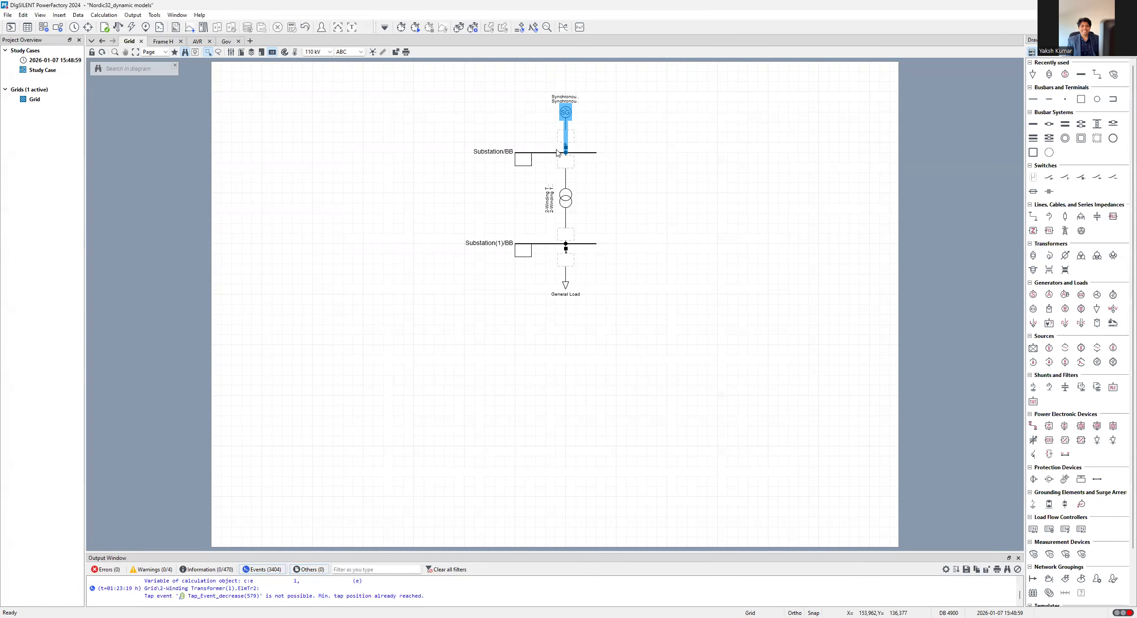
pyautogui.doubleClick(566, 112)
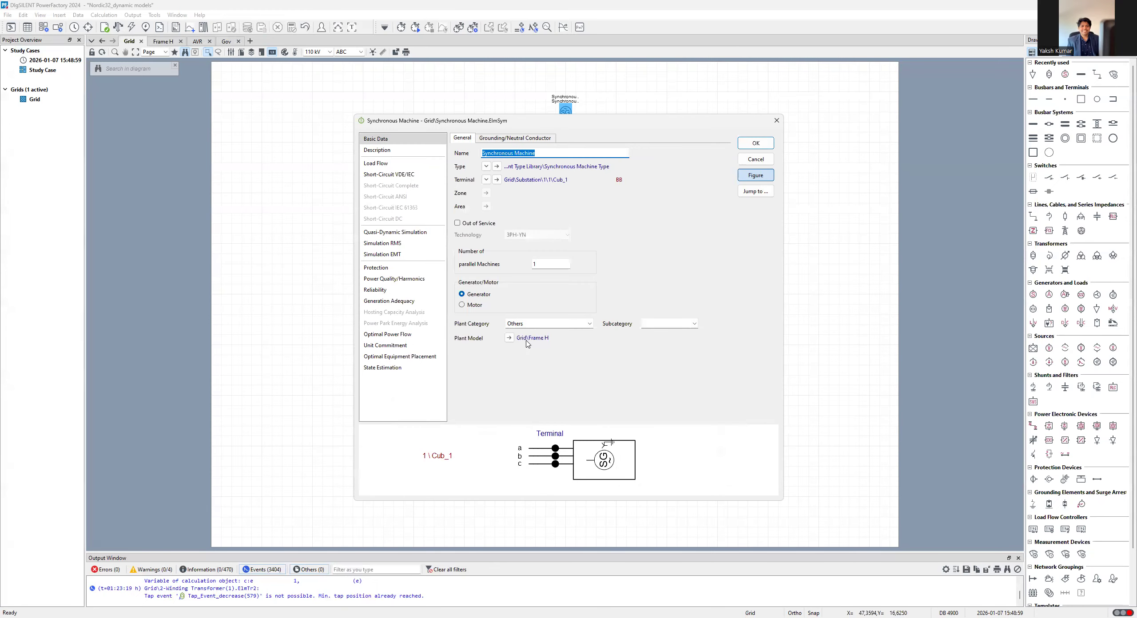
pyautogui.click(509, 338)
pyautogui.click(583, 266)
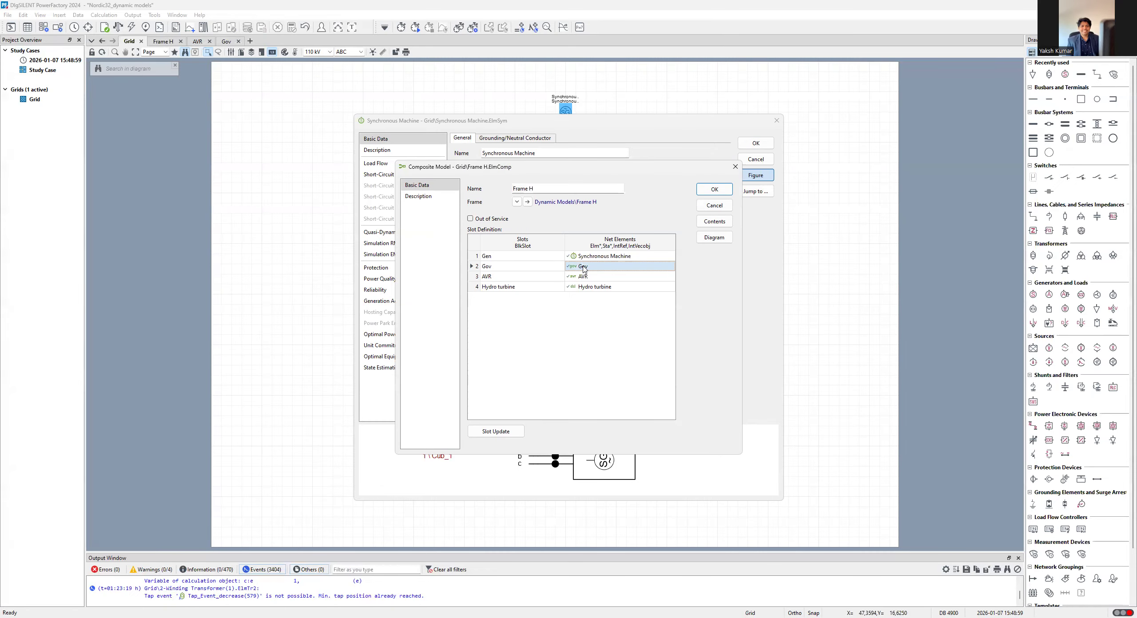
pyautogui.click(663, 266)
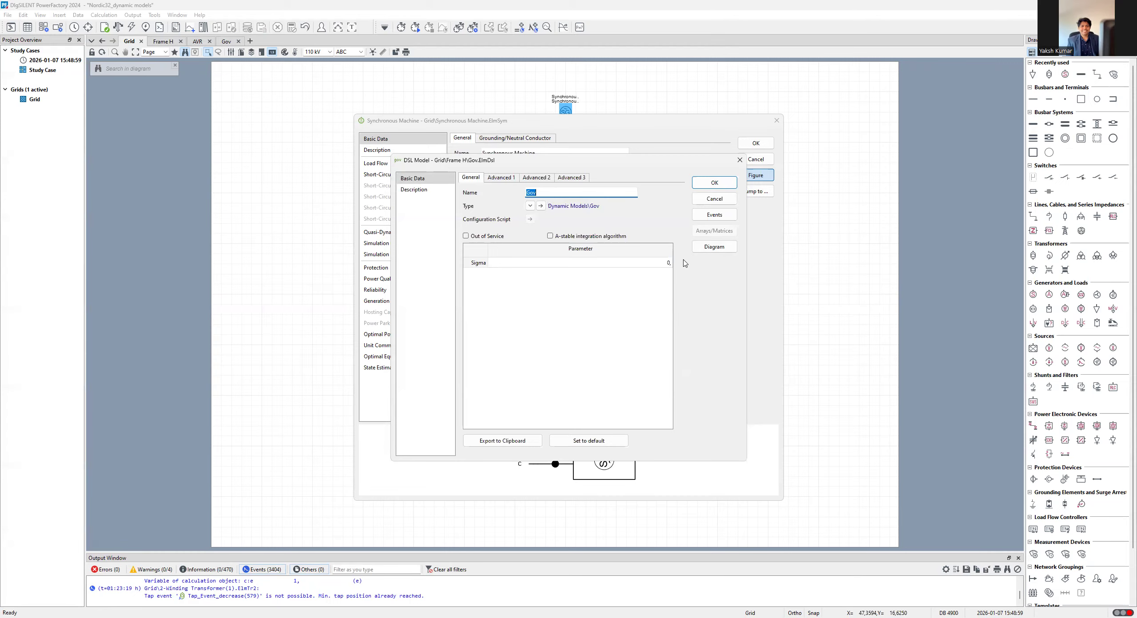
pyautogui.click(715, 183)
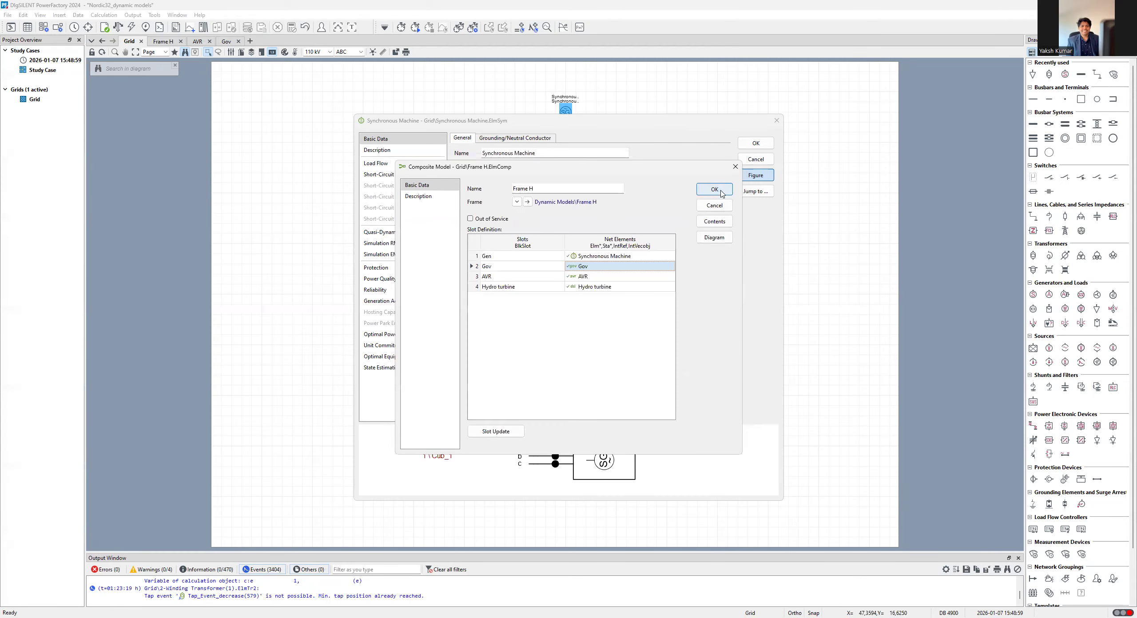
pyautogui.click(756, 143)
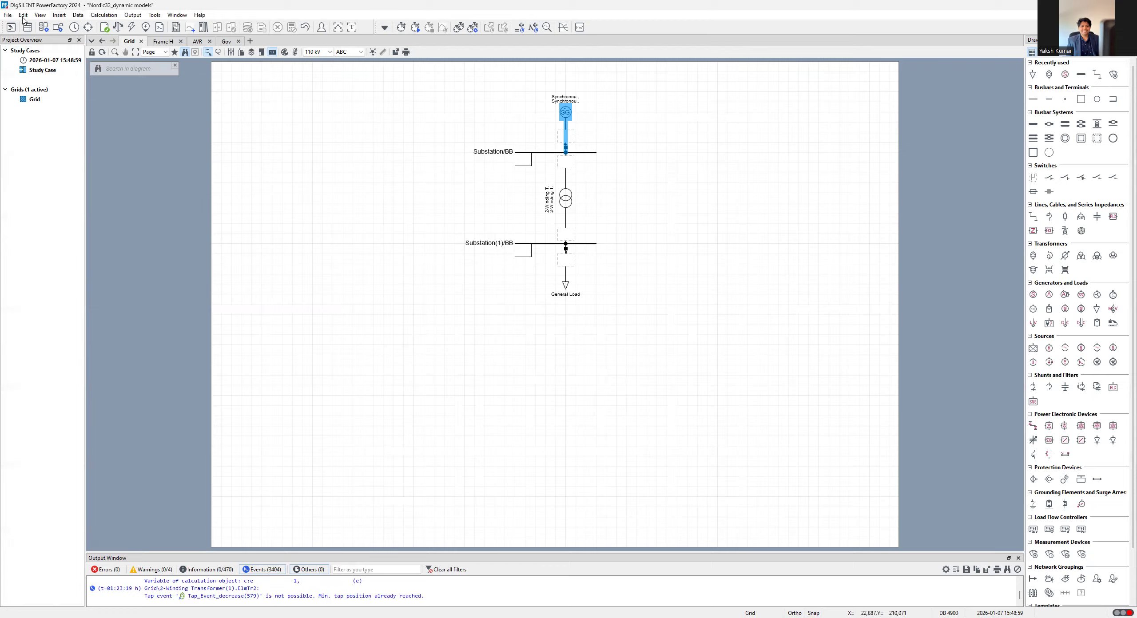
# - Activate the Nordic_Test_System project without purging the storage and show its Nordic_Single_line diagram
pyautogui.hotkey('alt', 'f')
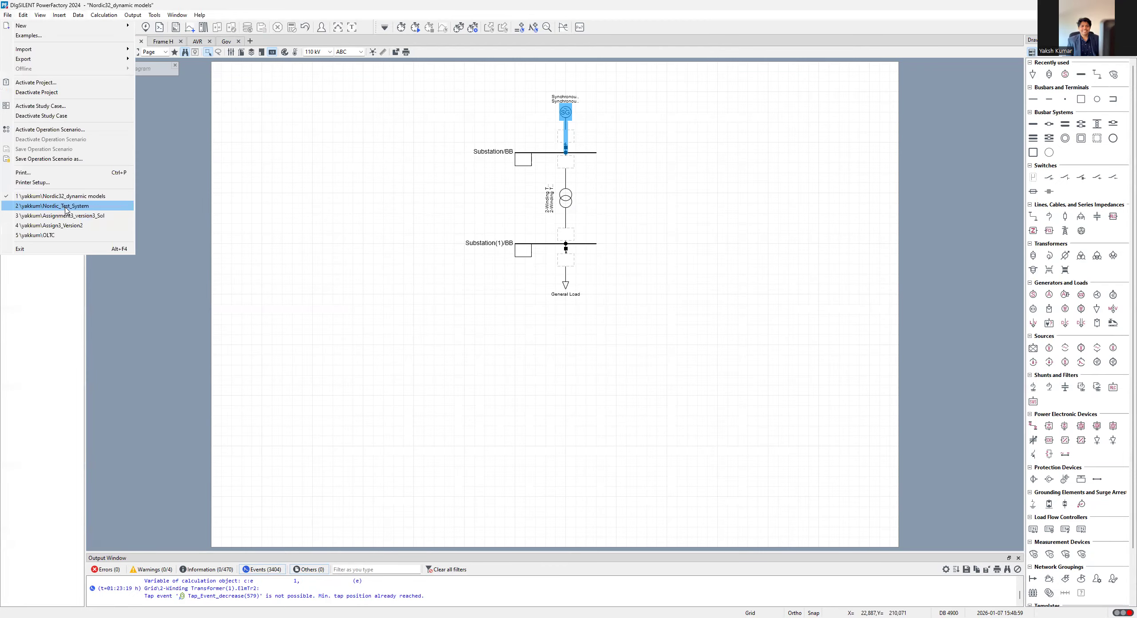
pyautogui.click(66, 207)
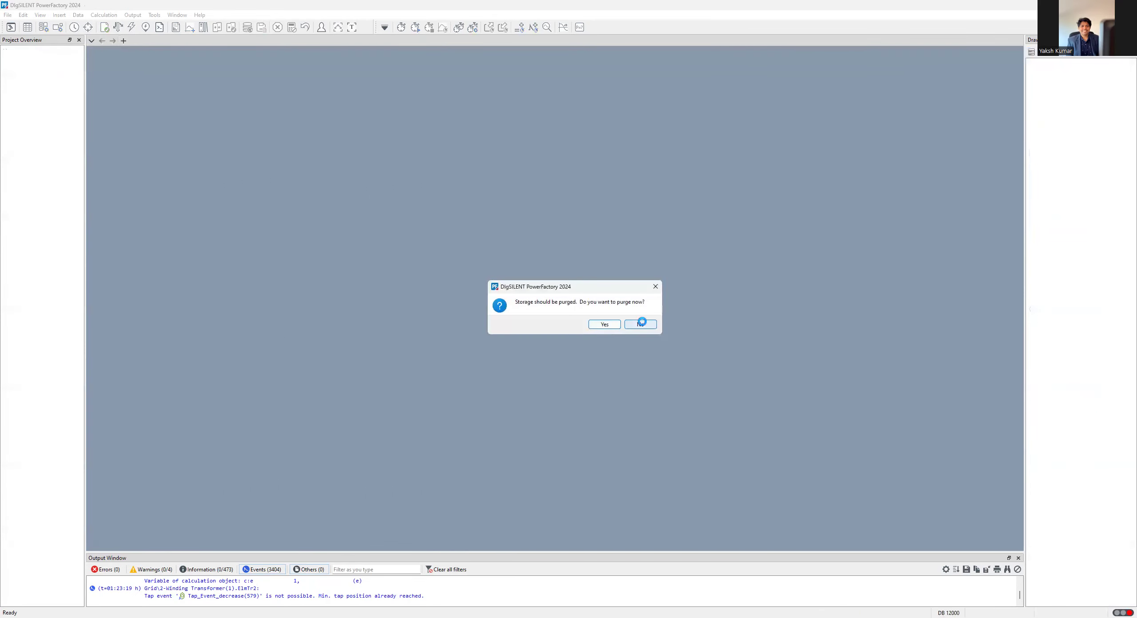
pyautogui.click(641, 324)
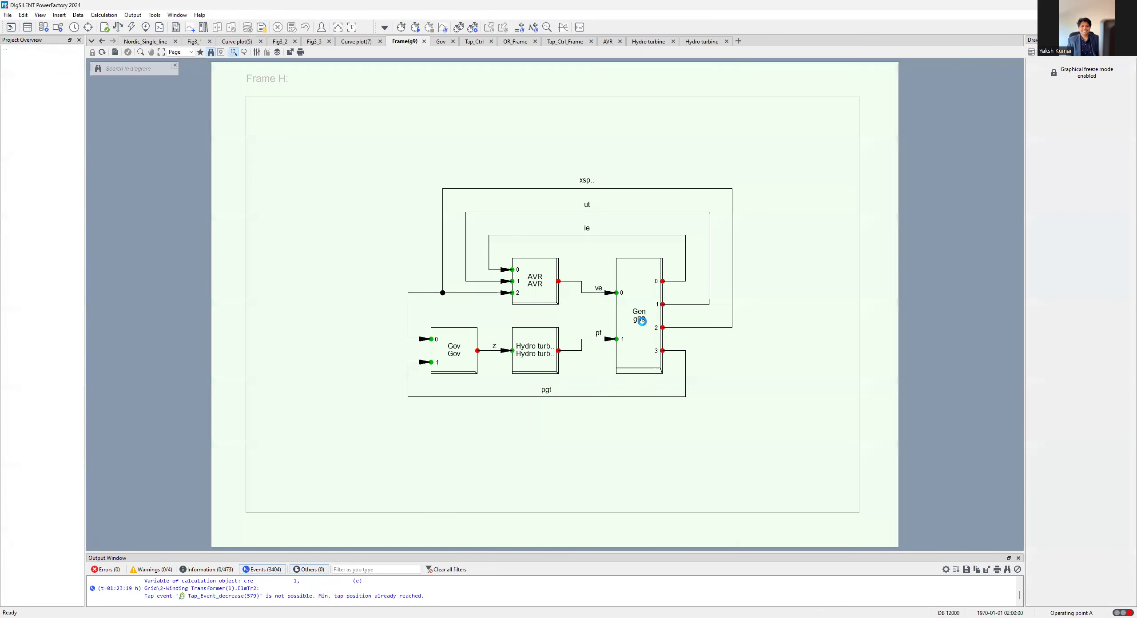
pyautogui.click(138, 41)
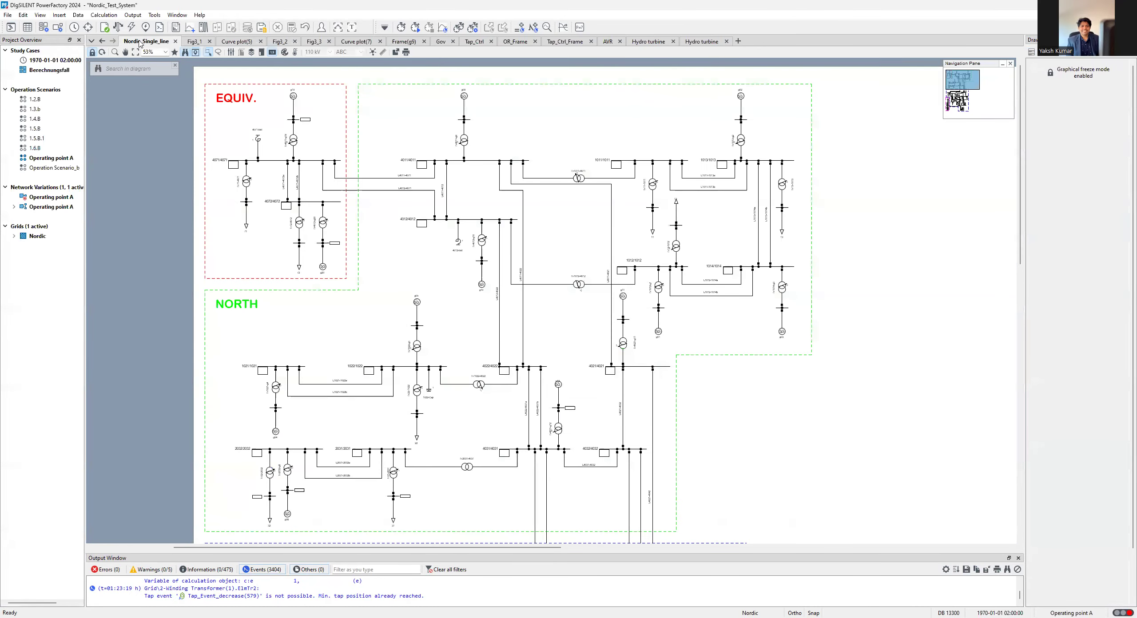
# - Review the reference parameters of the Gov, AVR and Hydro turbine elements in generator g09's plant model
pyautogui.click(463, 105)
pyautogui.click(509, 340)
pyautogui.doubleClick(587, 267)
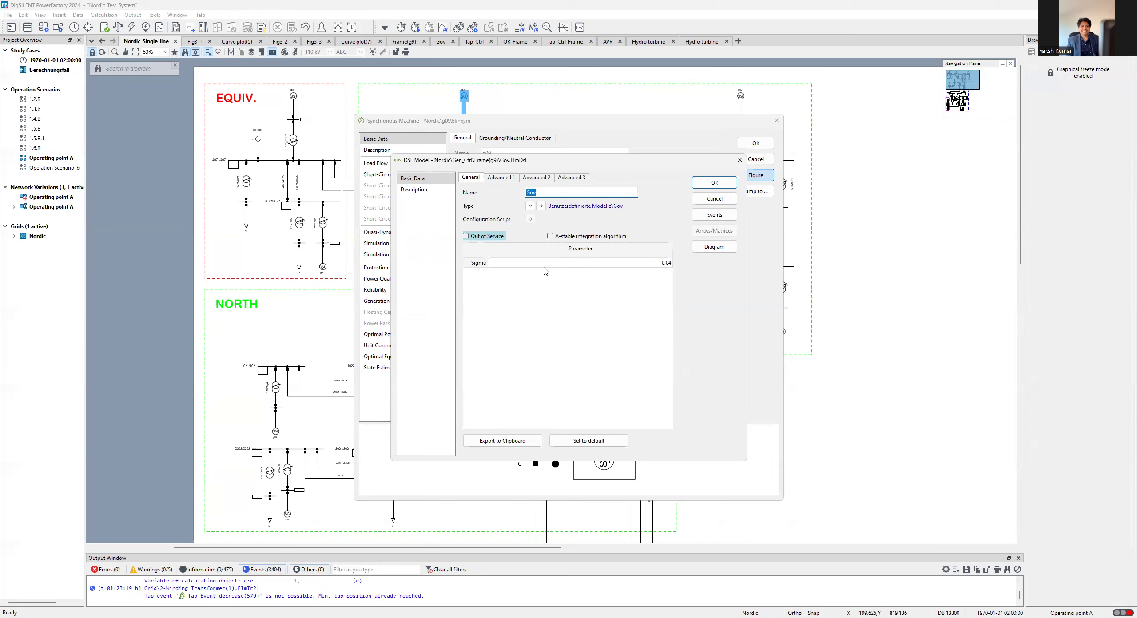
pyautogui.click(709, 183)
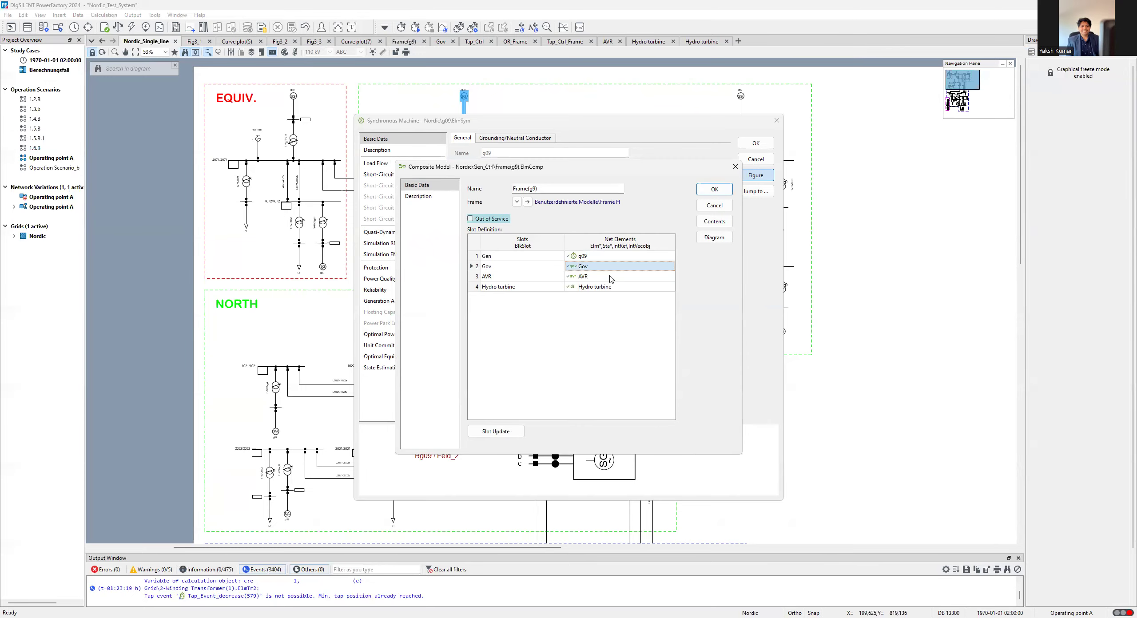
pyautogui.doubleClick(601, 276)
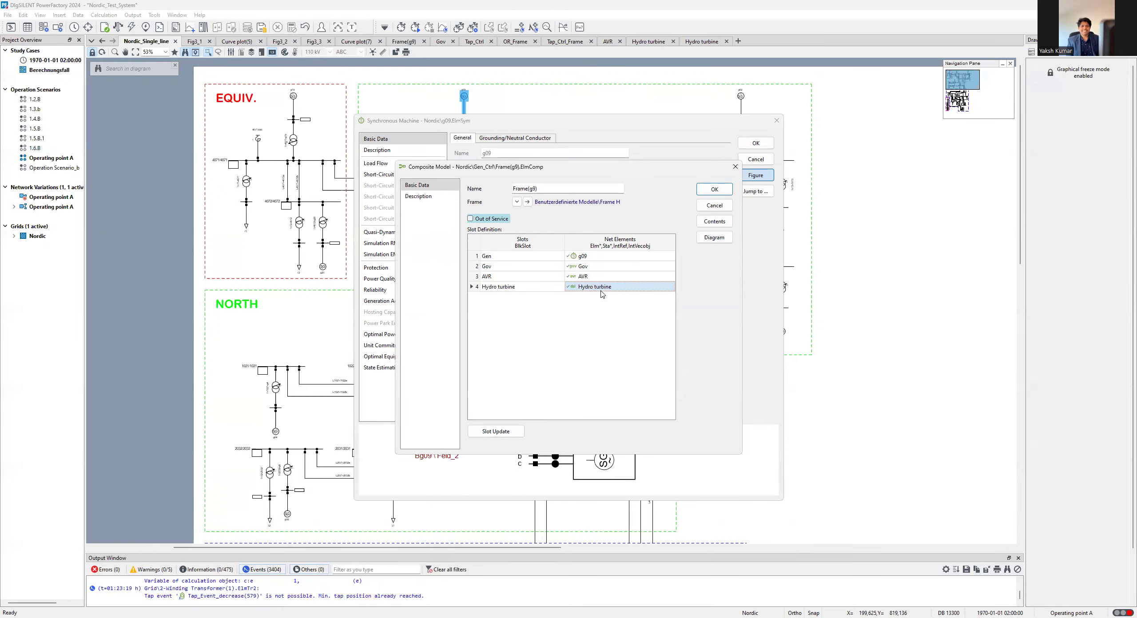
pyautogui.doubleClick(602, 295)
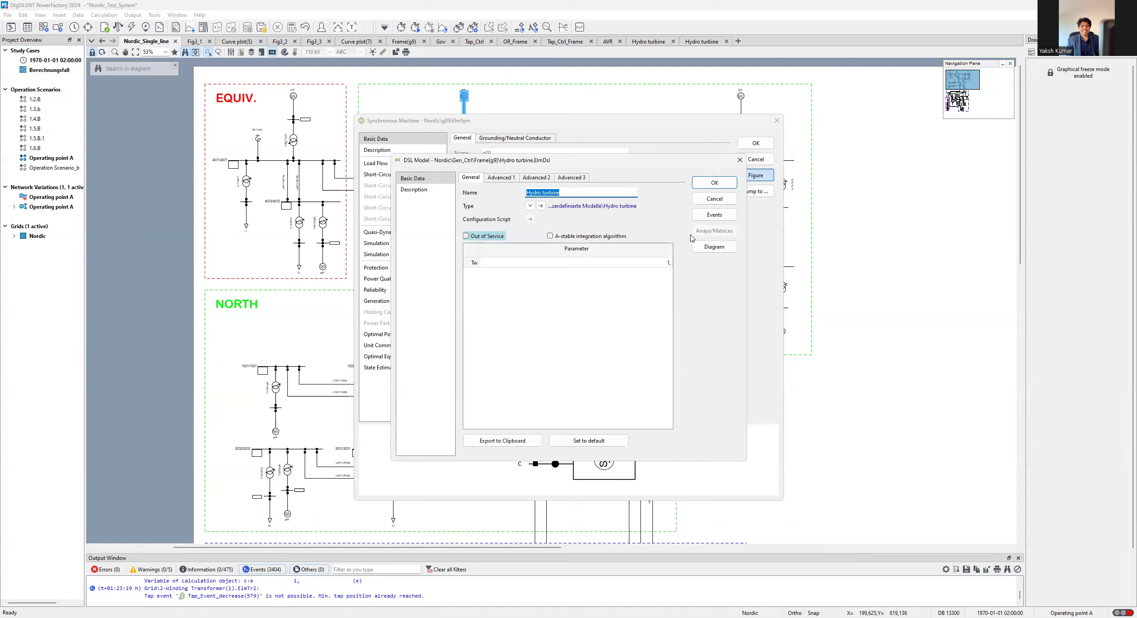
pyautogui.click(700, 187)
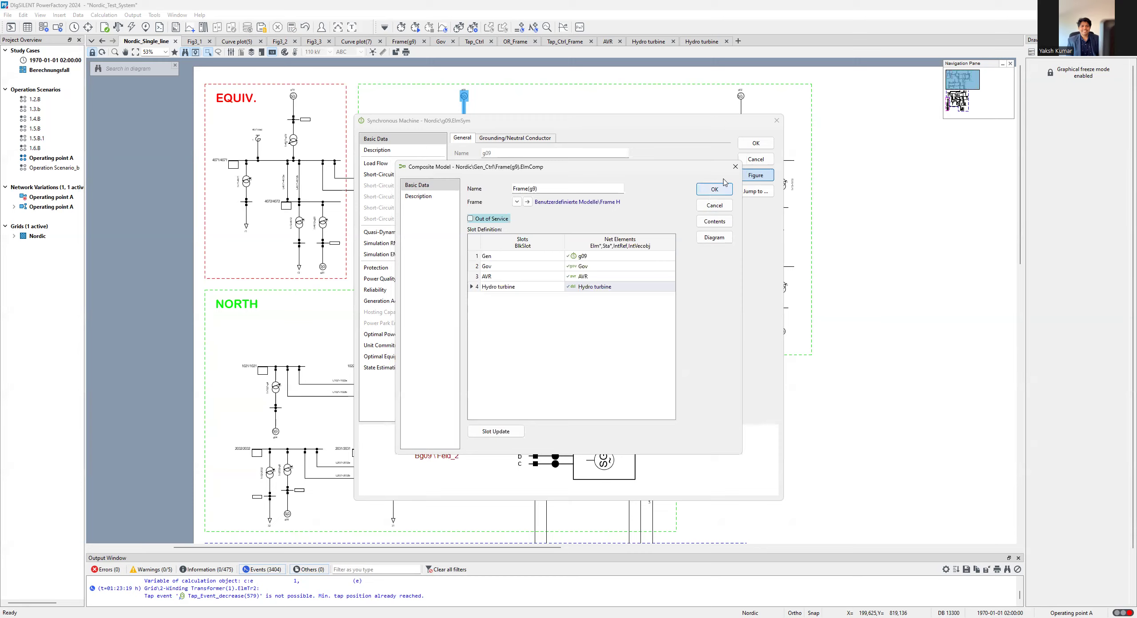
pyautogui.click(754, 143)
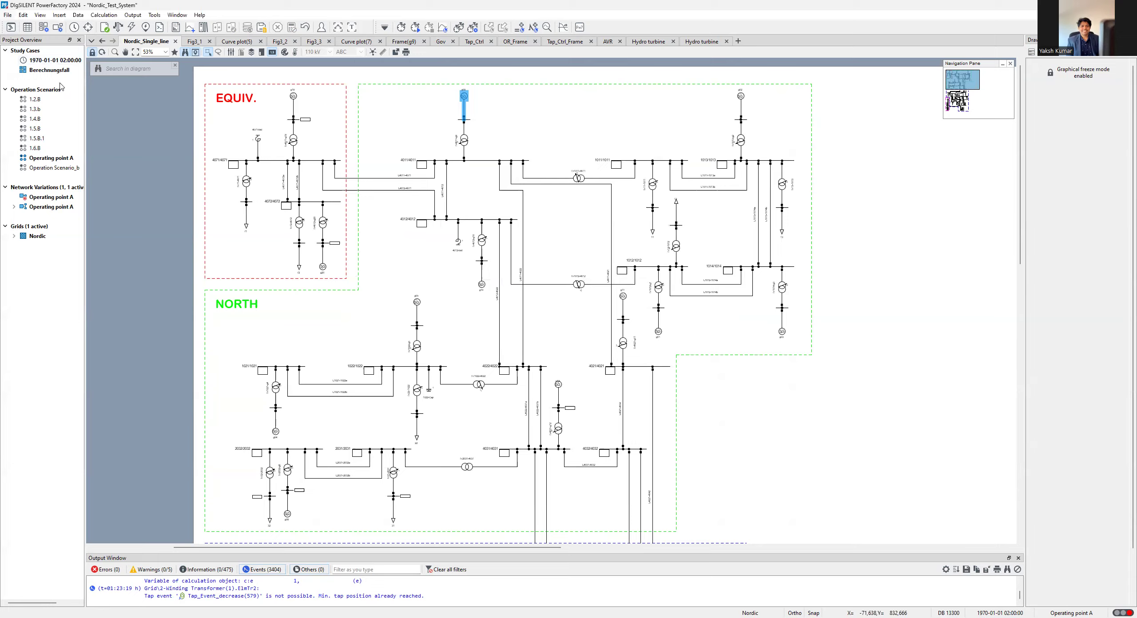
# - Reactivate the Nordic32_dynamic models project and turn off freeze mode on its Grid diagram
pyautogui.hotkey('alt', 'f')
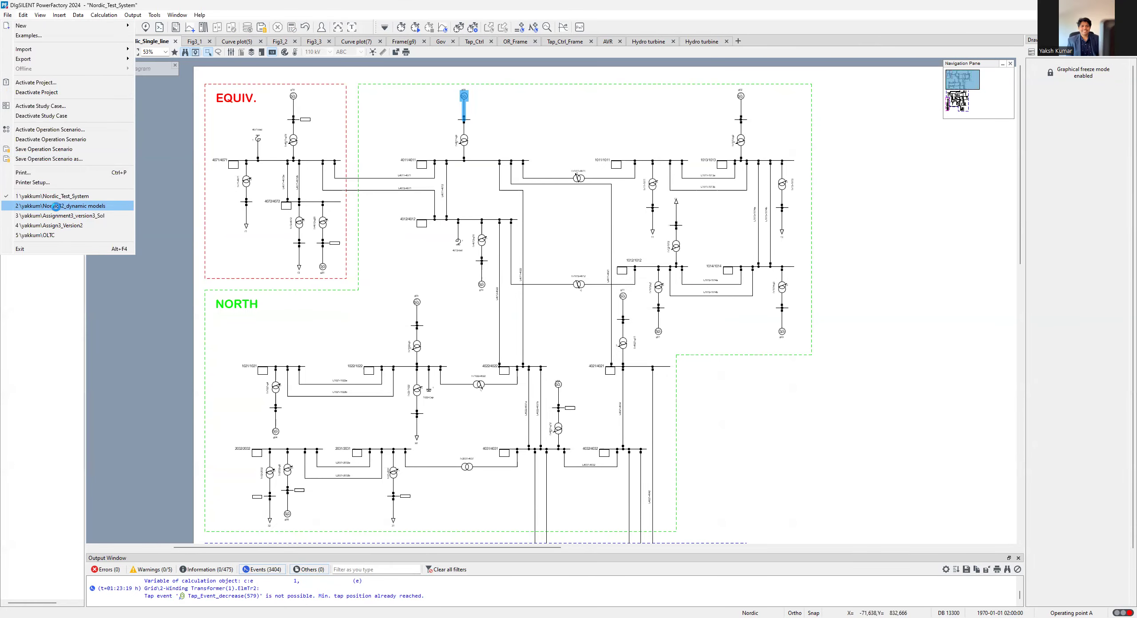
pyautogui.click(57, 207)
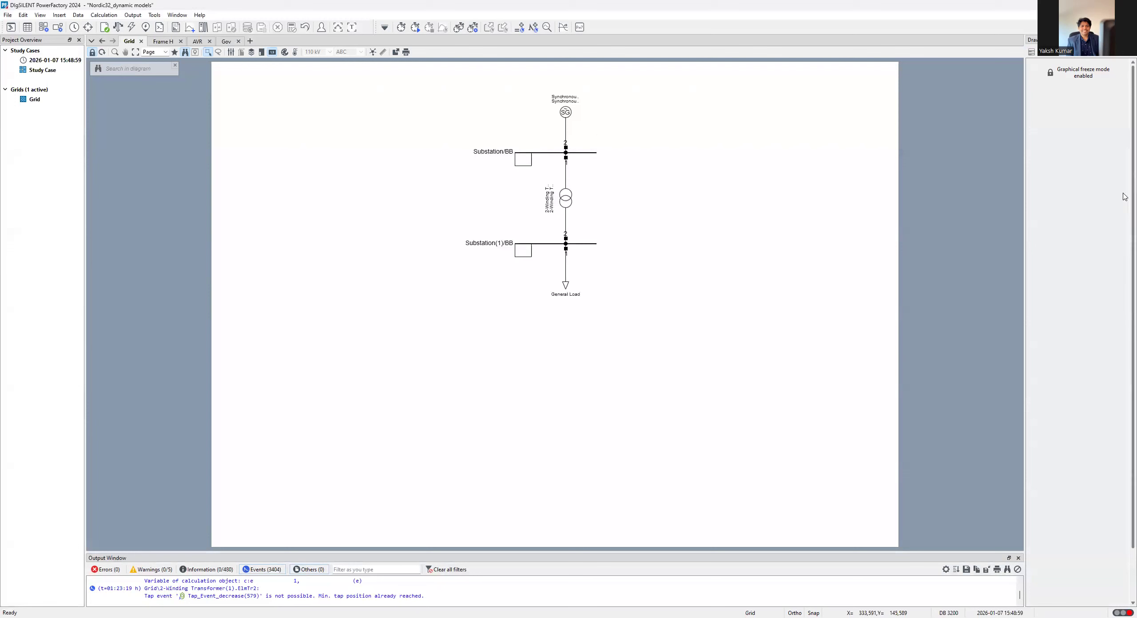
pyautogui.click(1057, 73)
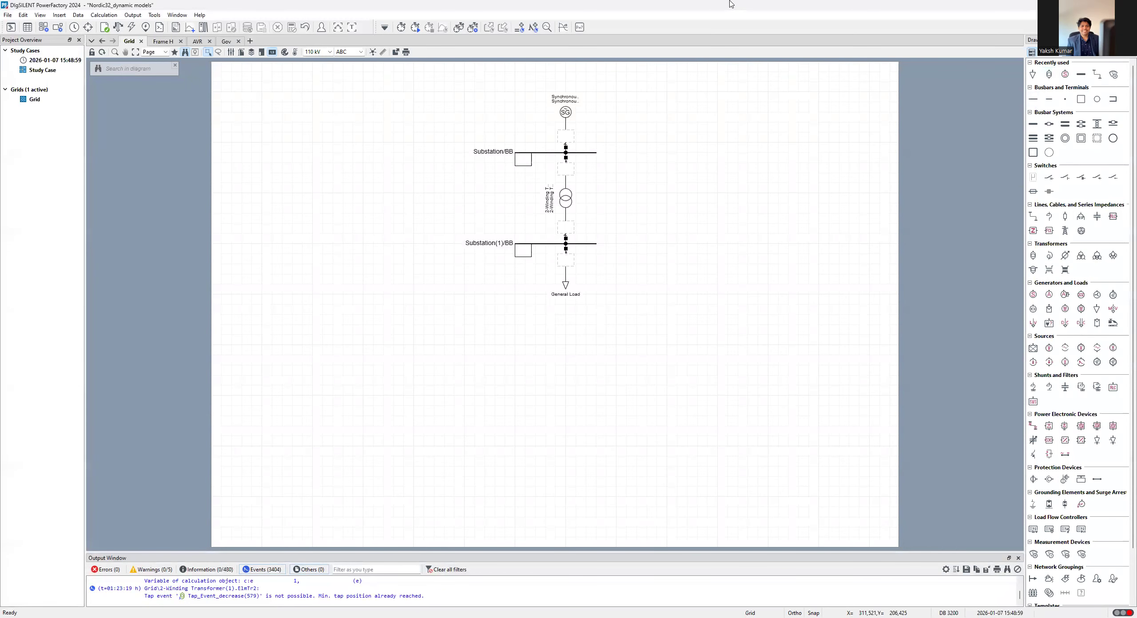
# - Set Sigma to 0.04 in the Gov element of the Synchronous Machine's Frame H plant model
pyautogui.click(565, 112)
pyautogui.click(509, 338)
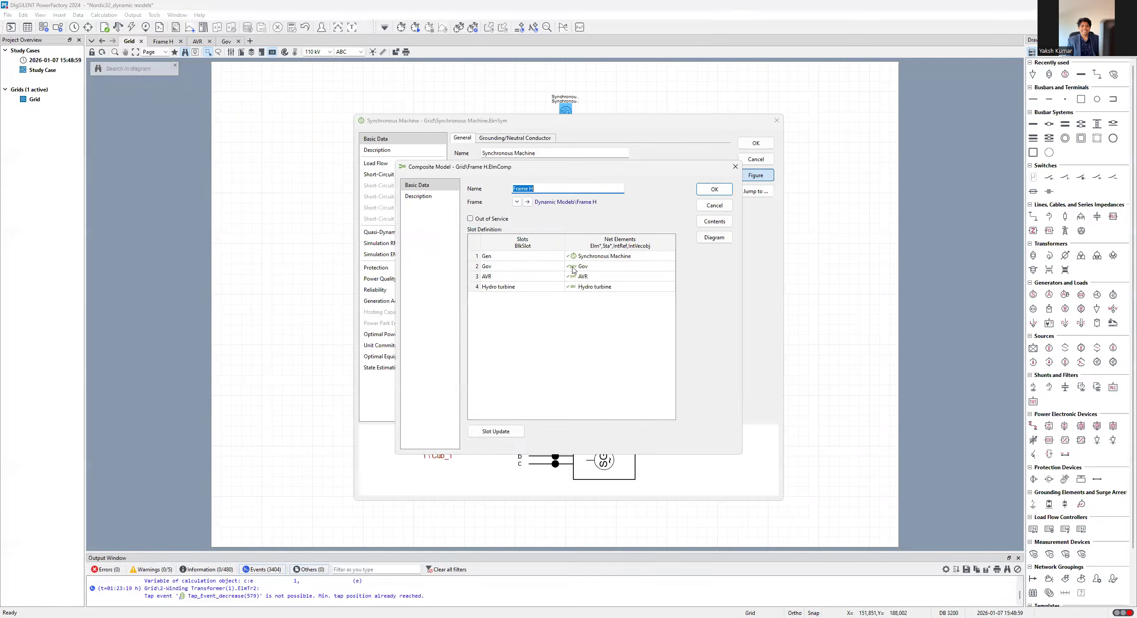
pyautogui.doubleClick(572, 267)
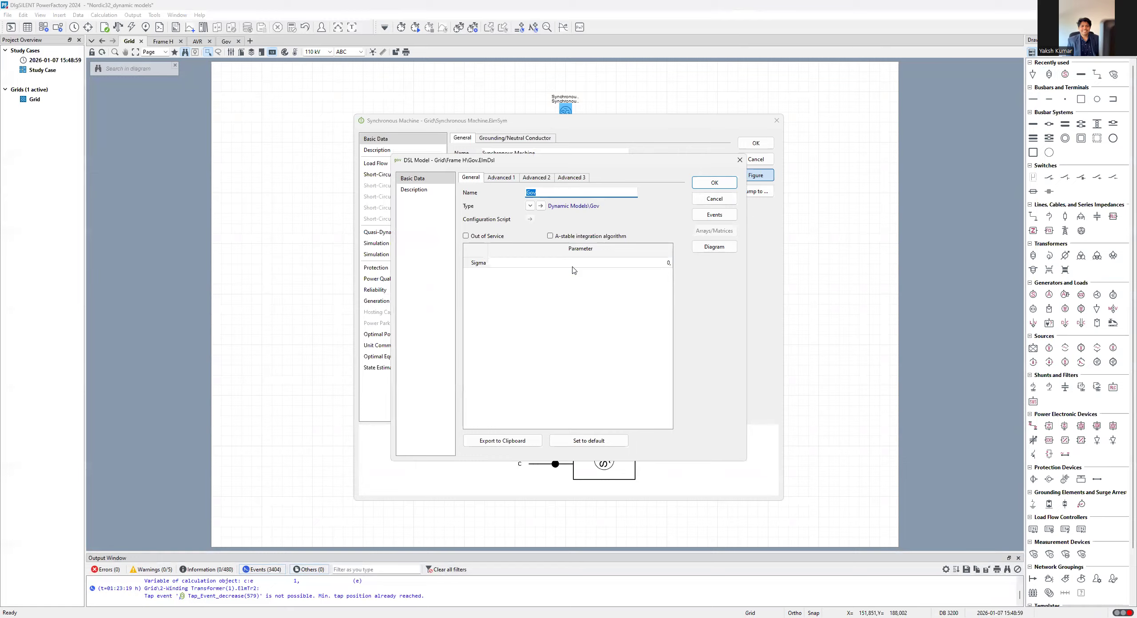
pyautogui.click(600, 263)
pyautogui.write('04')
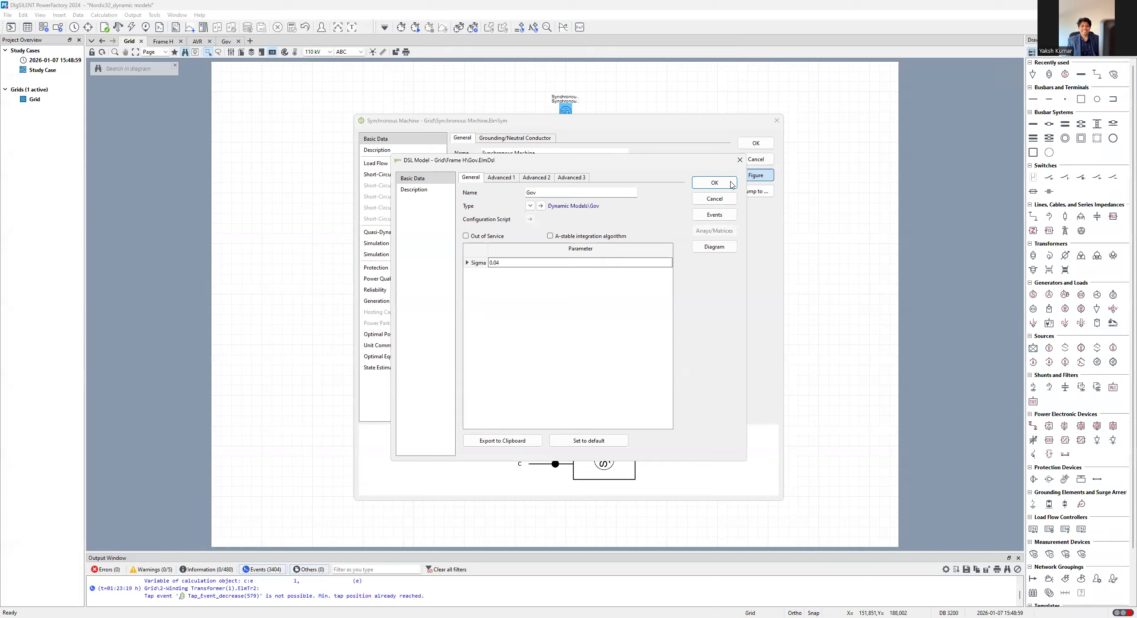
pyautogui.press('Return')
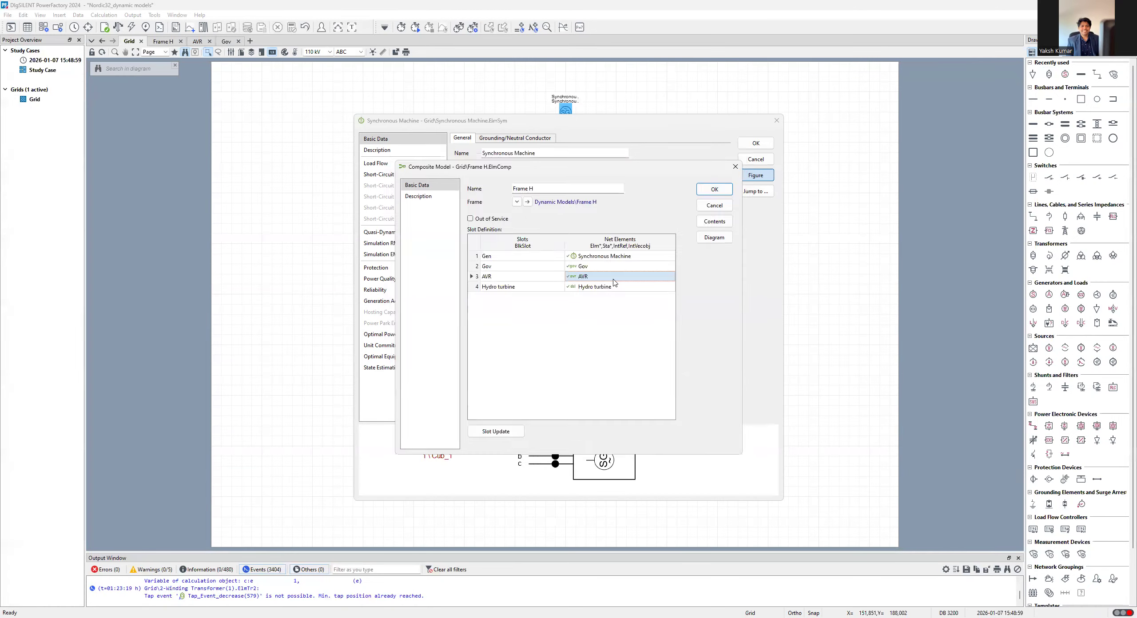
# - In the Frame H AVR element, set ifdlim to 1.8991, Ta to 10 and Tb to 20
pyautogui.doubleClick(614, 280)
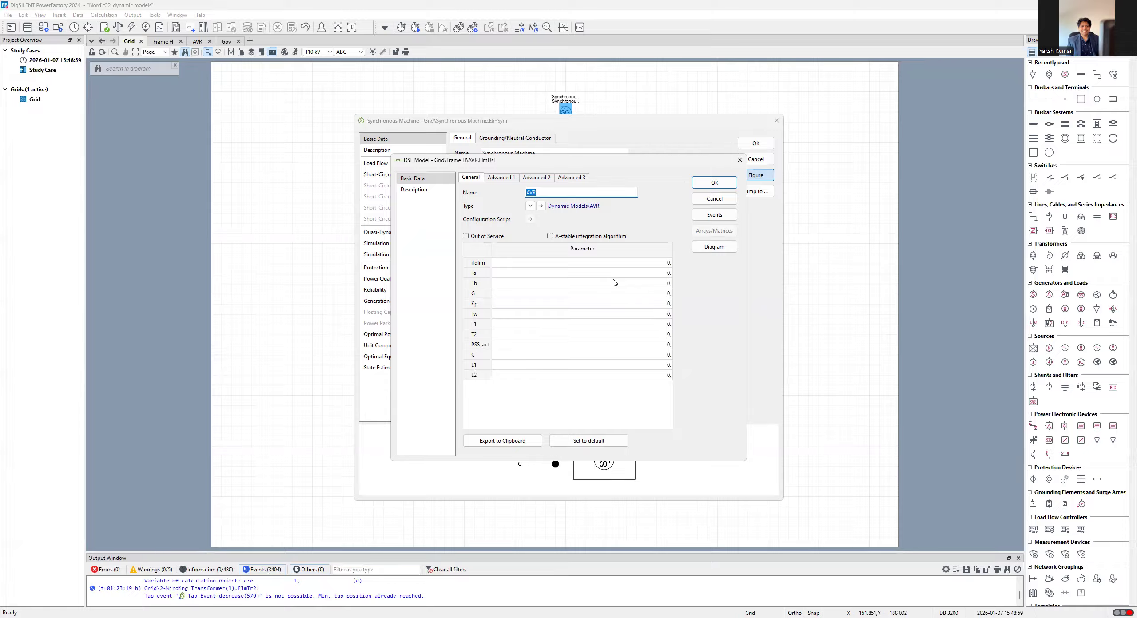
pyautogui.click(658, 264)
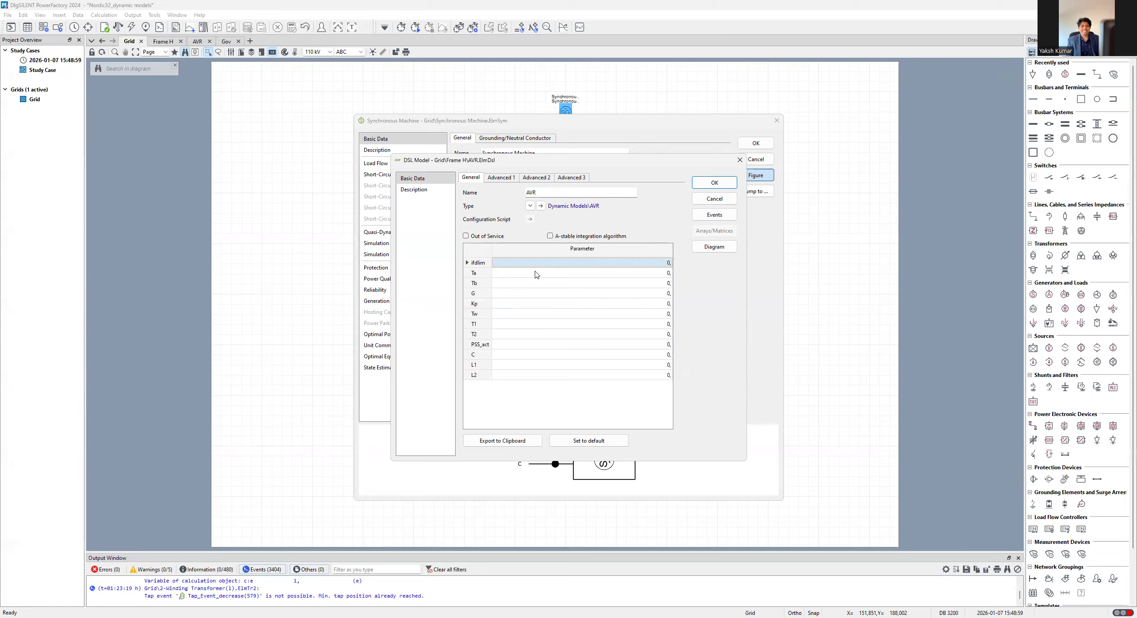
pyautogui.write('1')
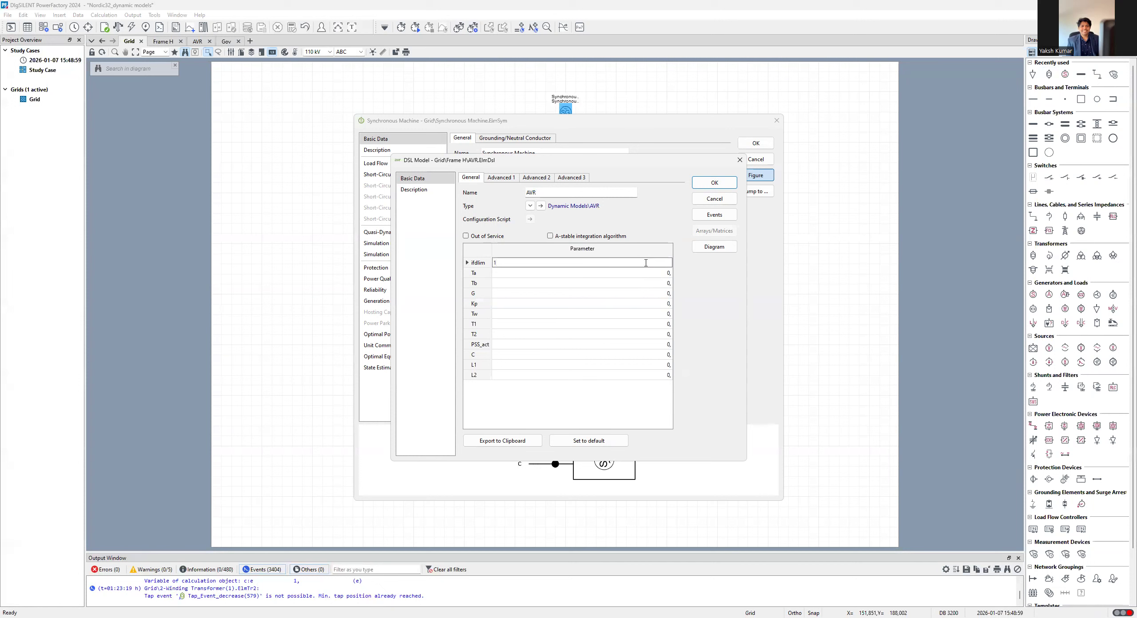
pyautogui.write('.8991')
pyautogui.press('Return')
pyautogui.write('10')
pyautogui.click(660, 284)
pyautogui.write('20')
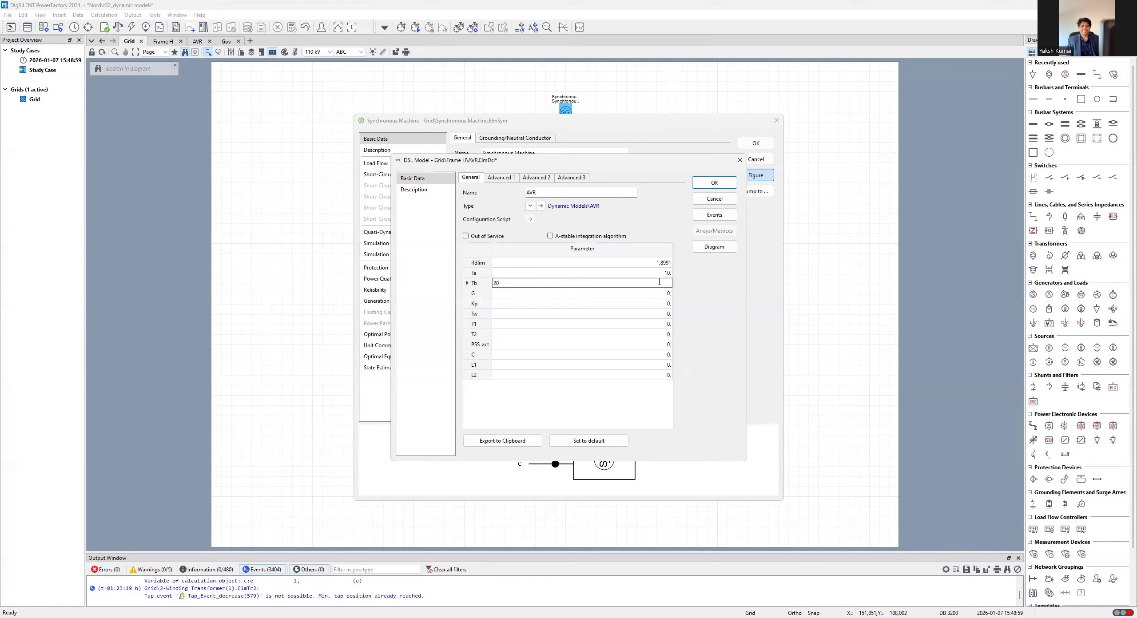
# - Set the AVR's G to 70, Kp to 75, Tw to 15 and T1 to 0.2
pyautogui.click(663, 296)
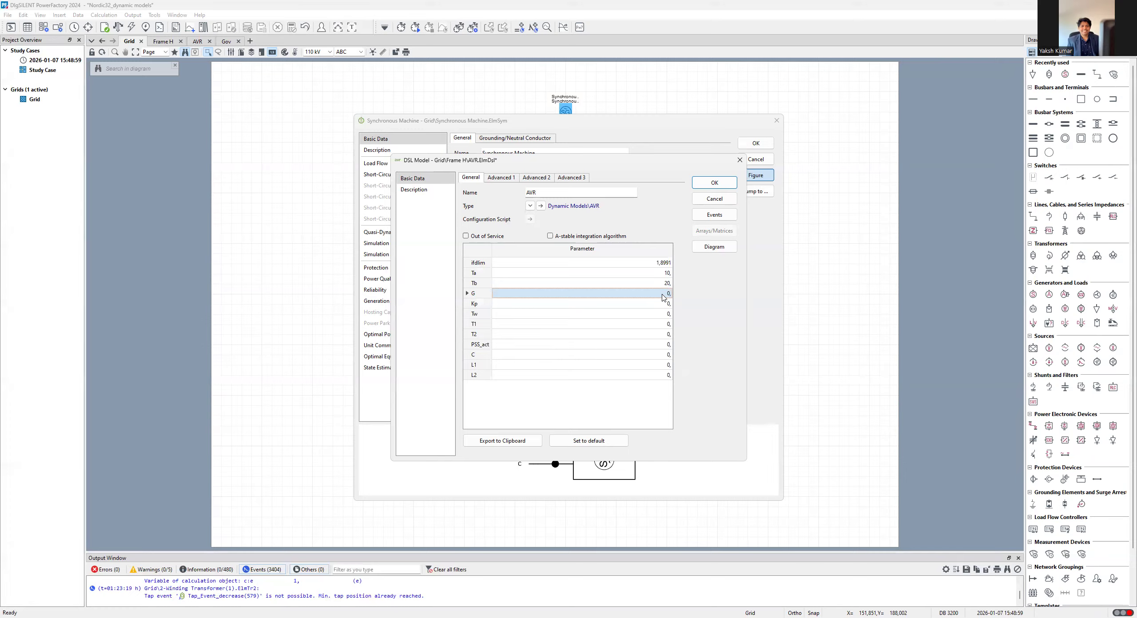
pyautogui.write('70')
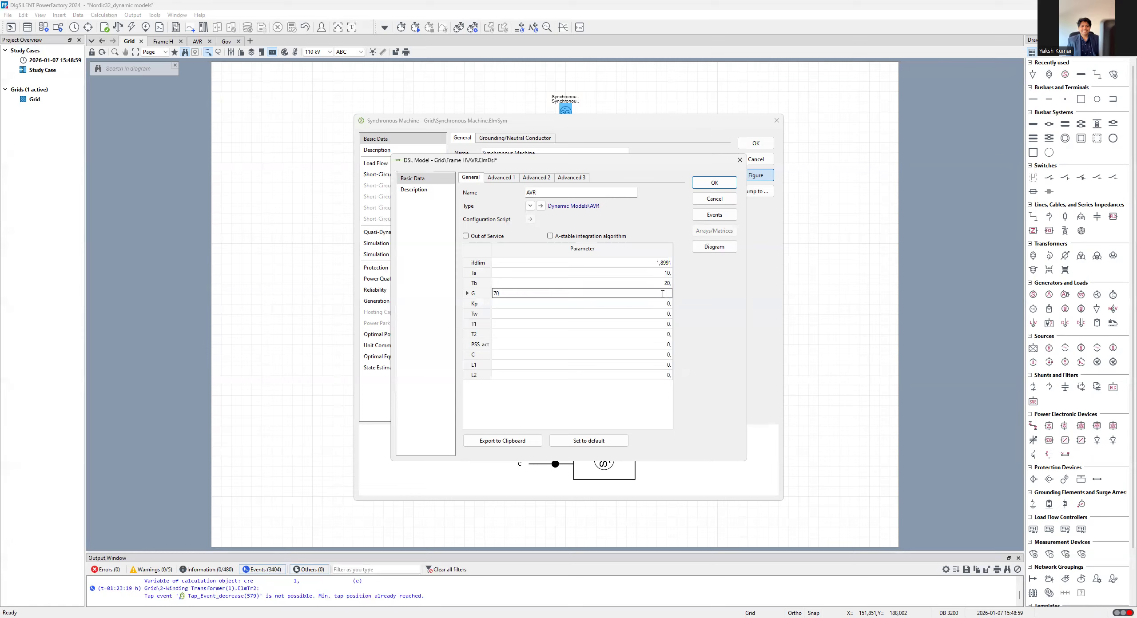
pyautogui.click(658, 307)
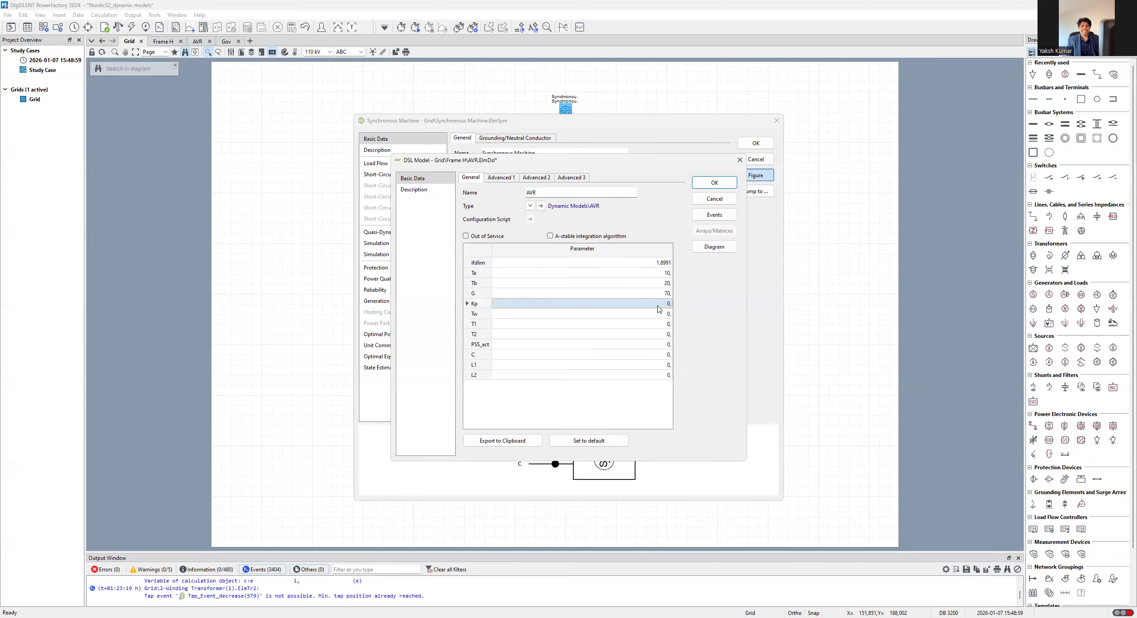
pyautogui.write('75')
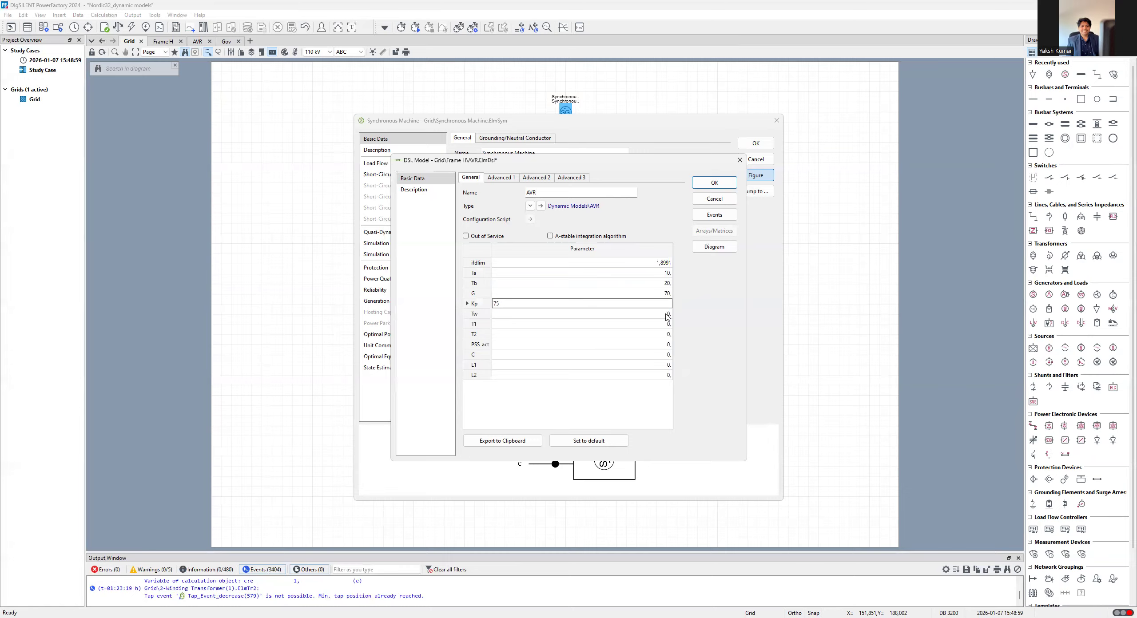
pyautogui.click(666, 313)
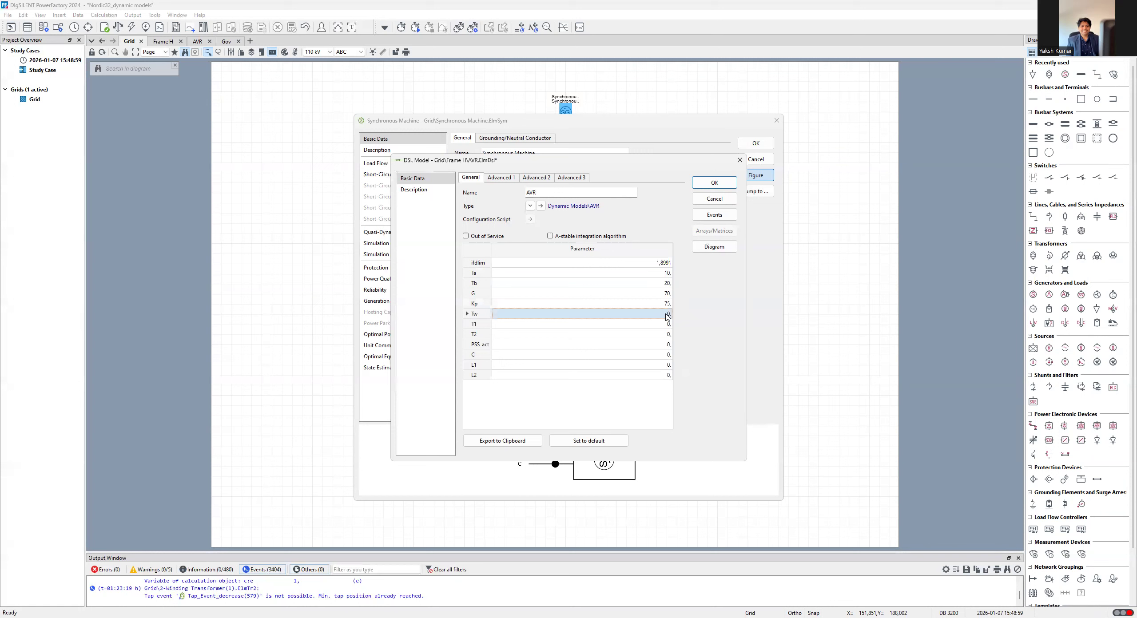
pyautogui.write('15')
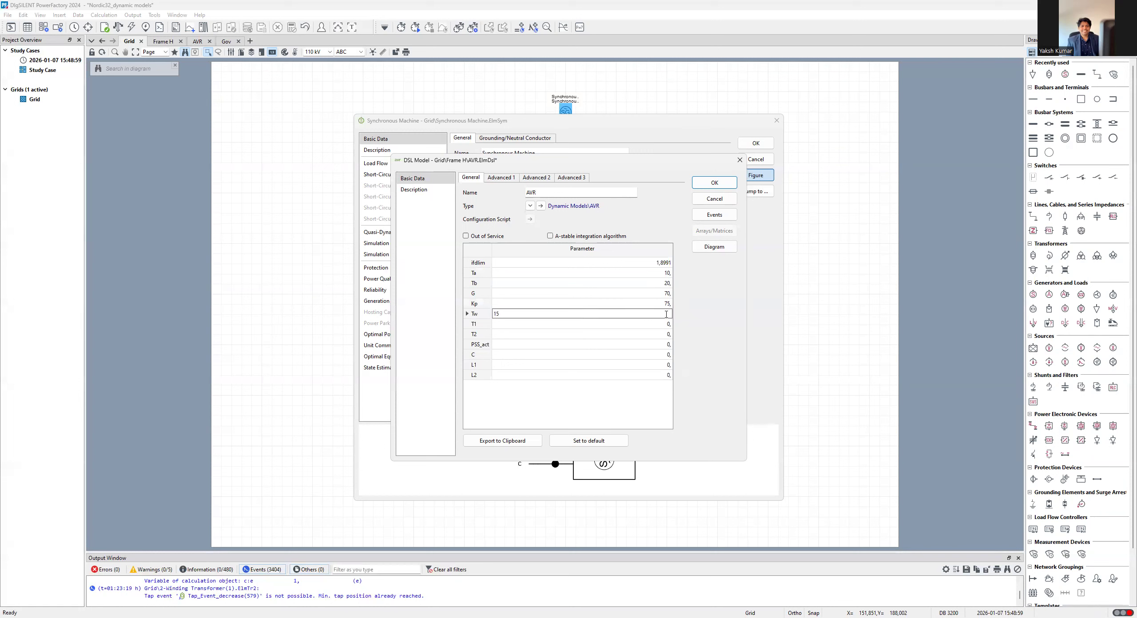
pyautogui.click(664, 325)
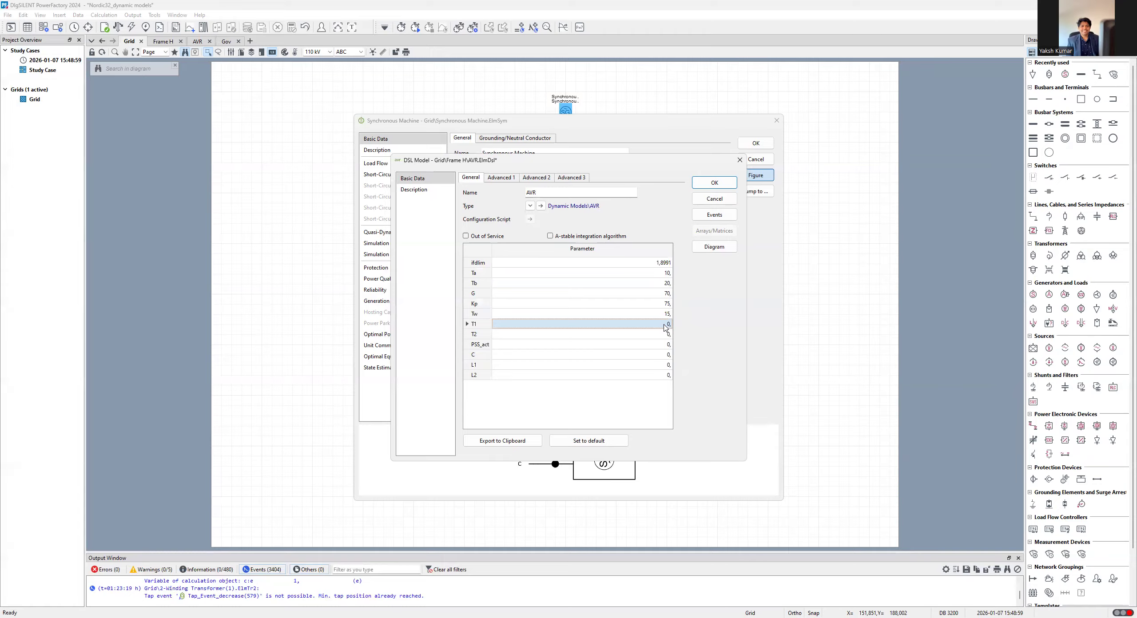
pyautogui.write('0')
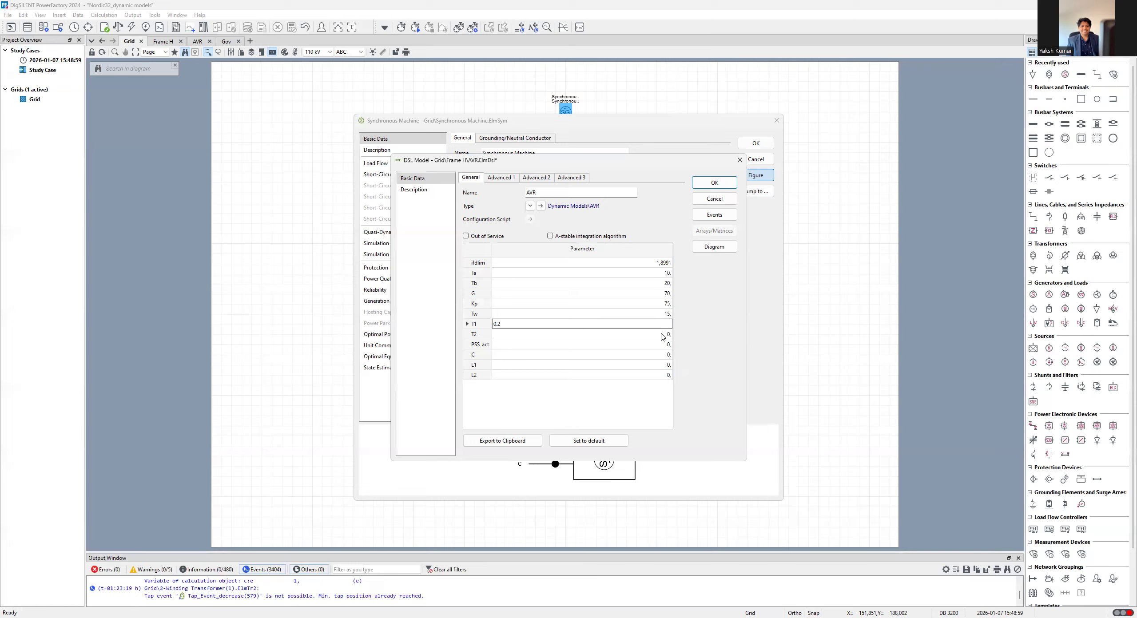
# - Set T2 to 0.01, PSS_act to 1 and C to 0.1 in the AVR element
pyautogui.click(661, 335)
pyautogui.write('01')
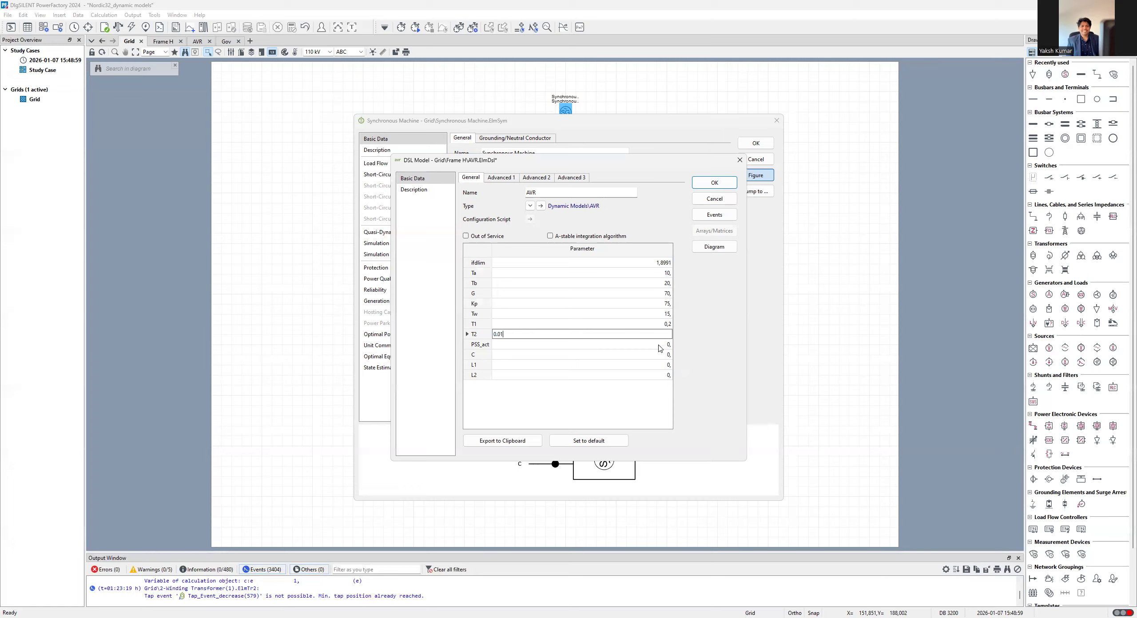
pyautogui.click(659, 347)
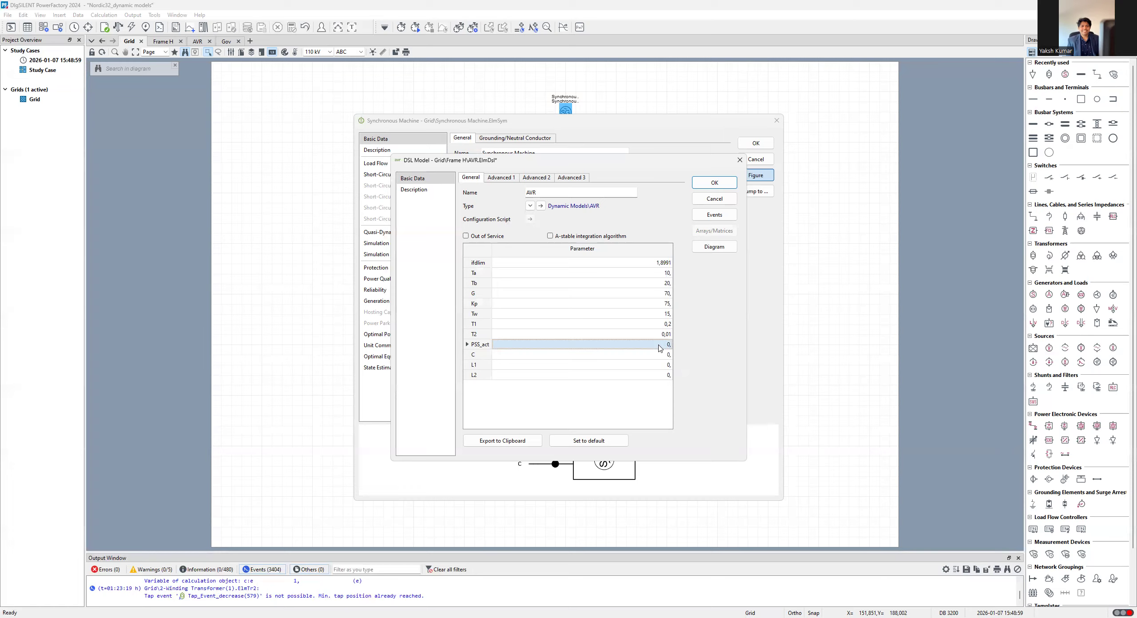
pyautogui.write('1')
pyautogui.click(665, 356)
pyautogui.write('0')
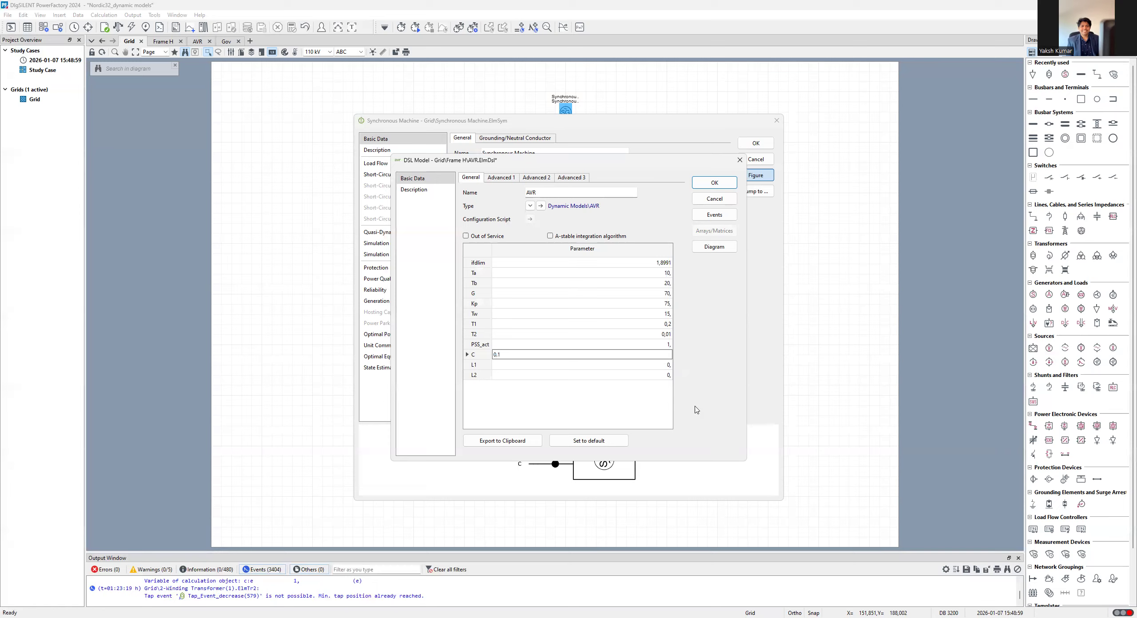
pyautogui.press('Return')
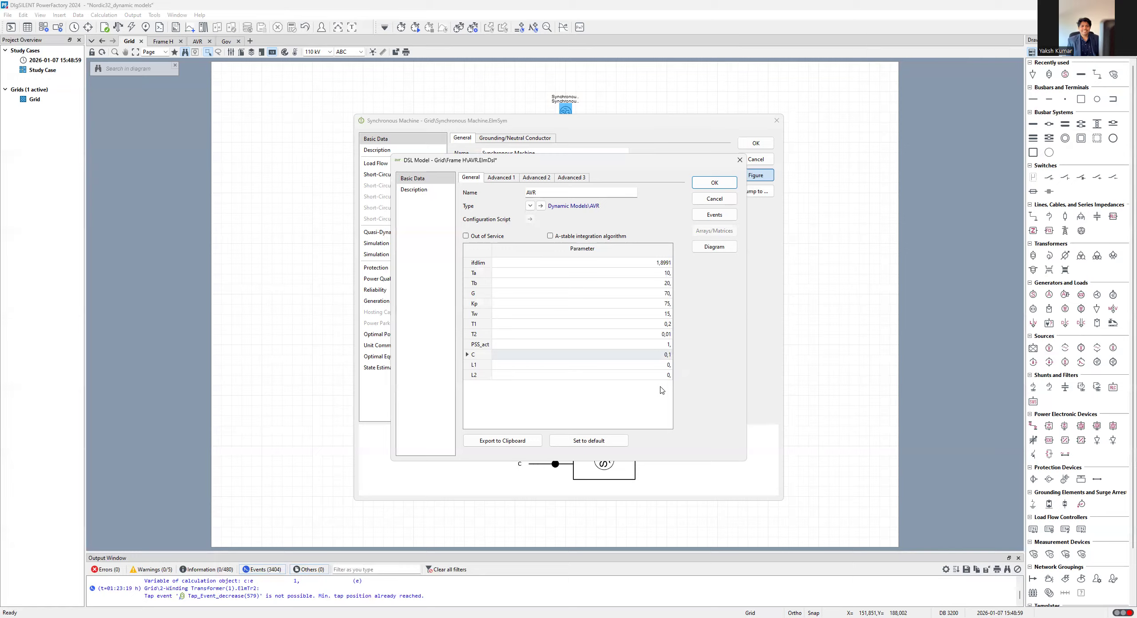
# - Set the AVR's L1 limit to -11 and its L2 limit to 4
pyautogui.click(655, 367)
pyautogui.write('-11')
pyautogui.click(660, 377)
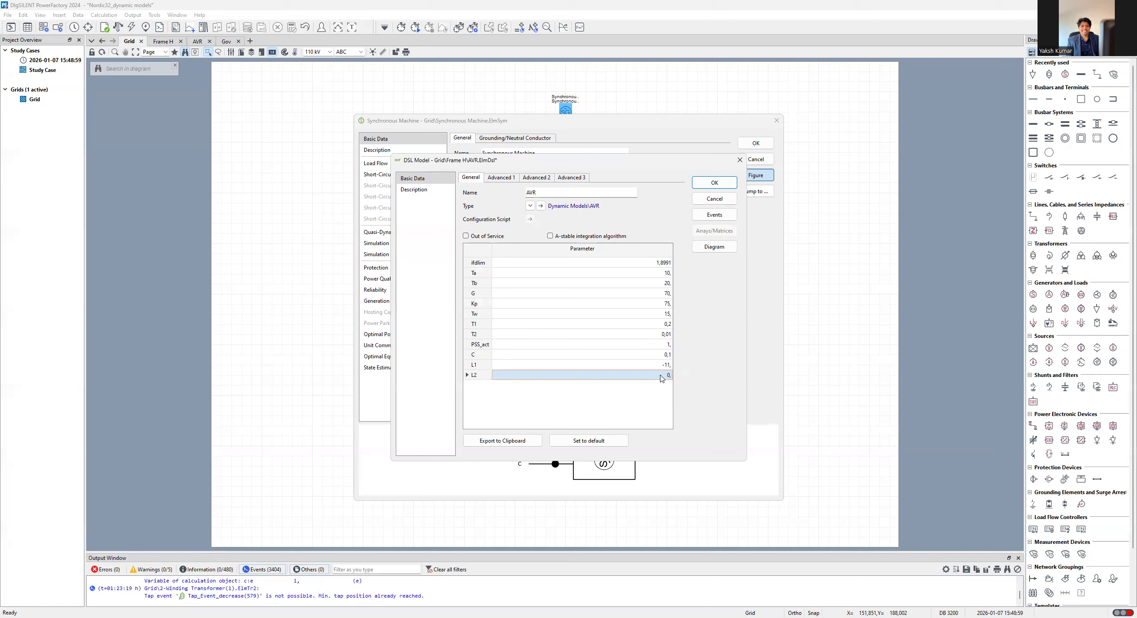
pyautogui.write('4')
pyautogui.click(657, 391)
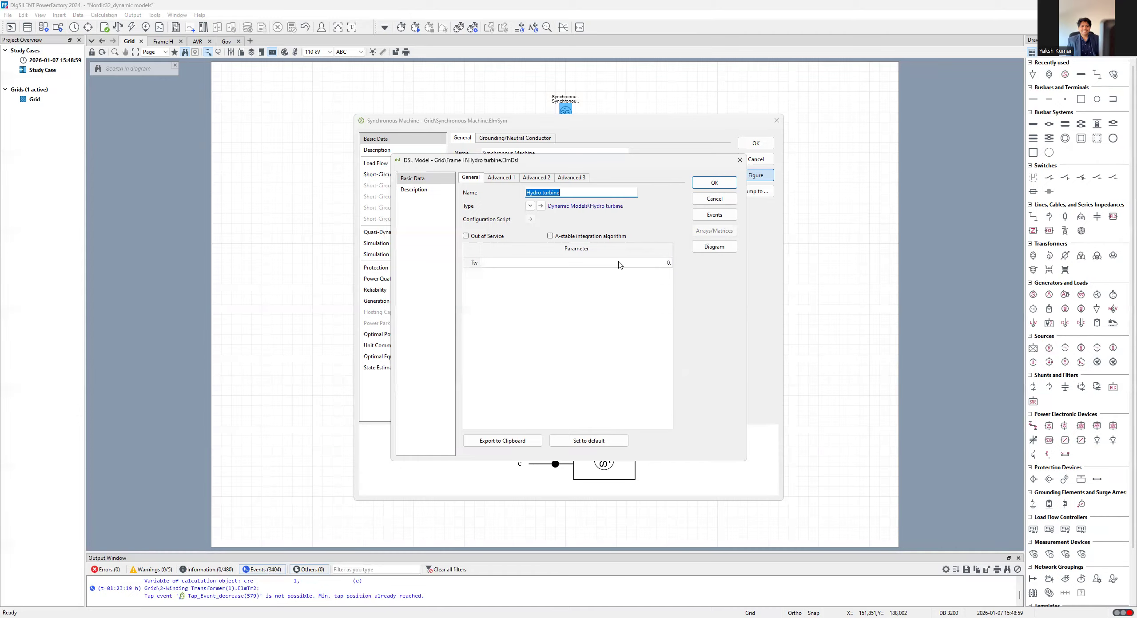
# - Set Tw to 1 in the Hydro turbine element of Frame H and confirm the element
pyautogui.click(656, 264)
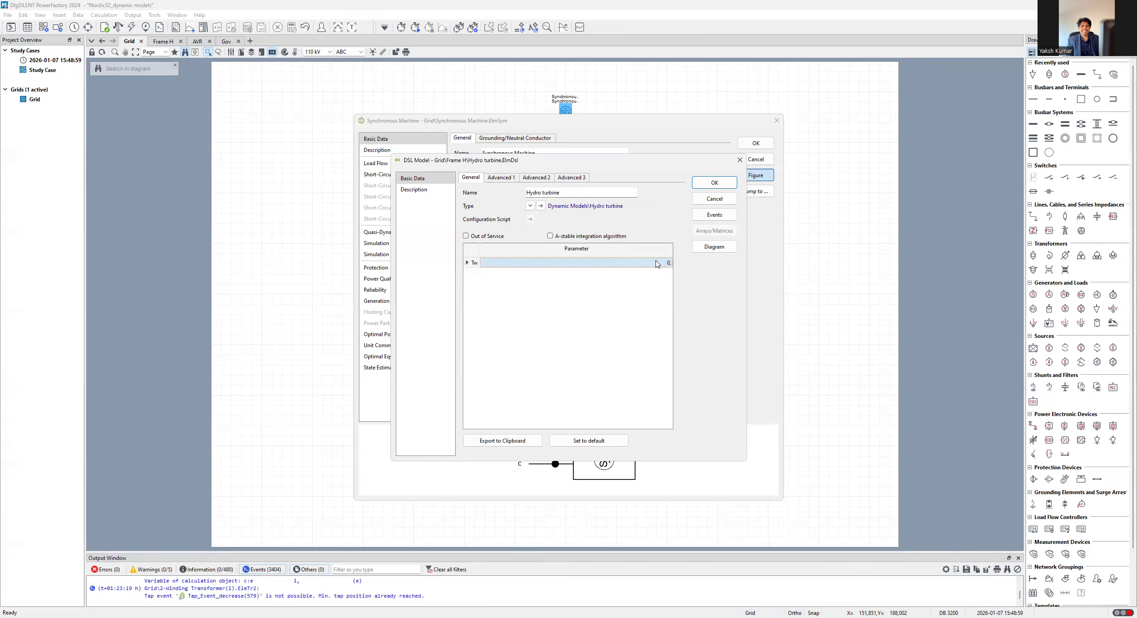
pyautogui.write('1')
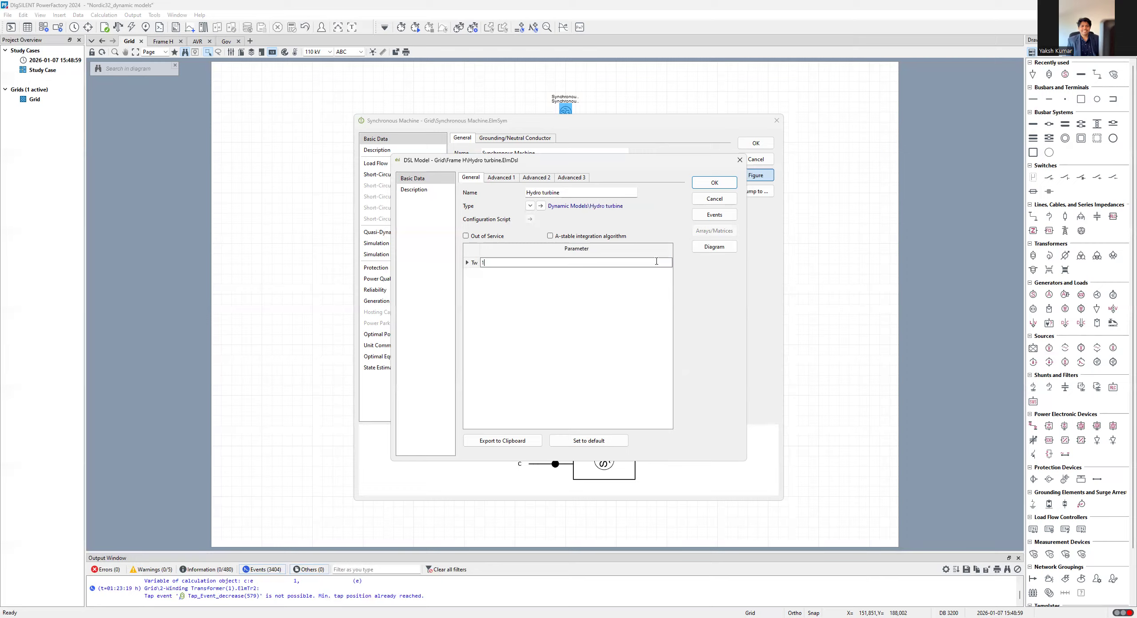
pyautogui.click(699, 184)
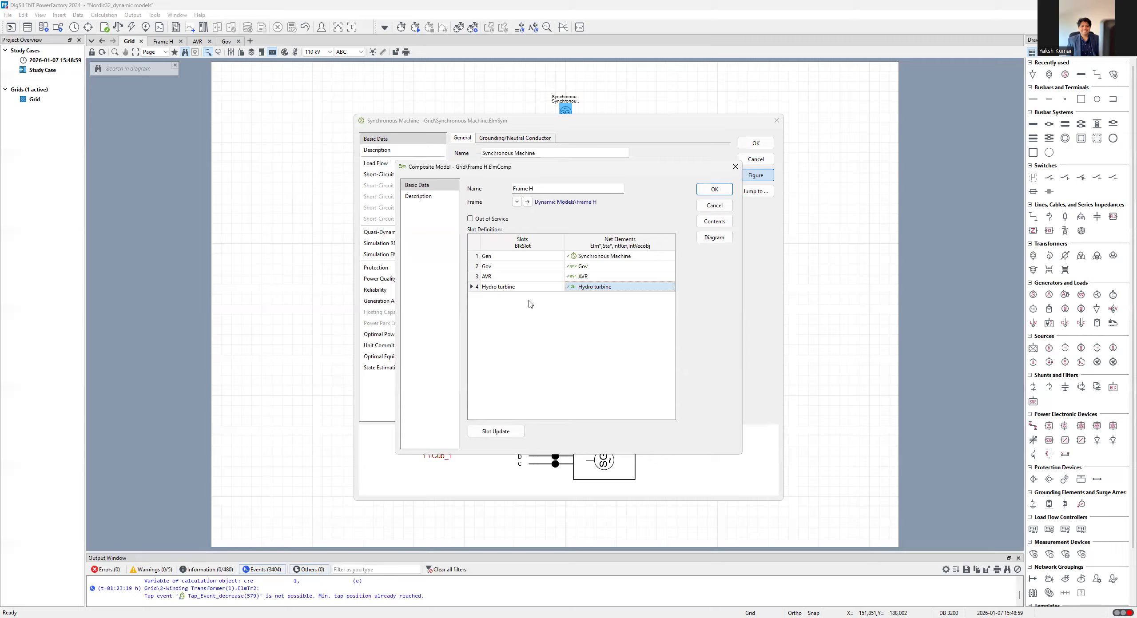
# - Open the block diagram of the model type used by Frame H's AVR element
pyautogui.click(582, 277)
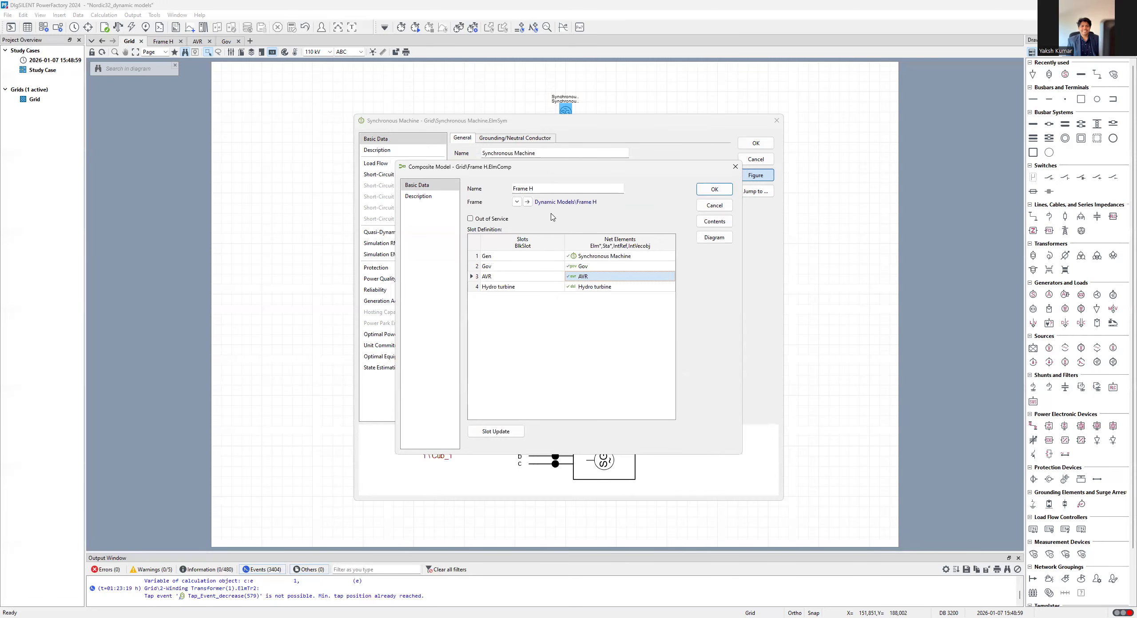
pyautogui.click(539, 205)
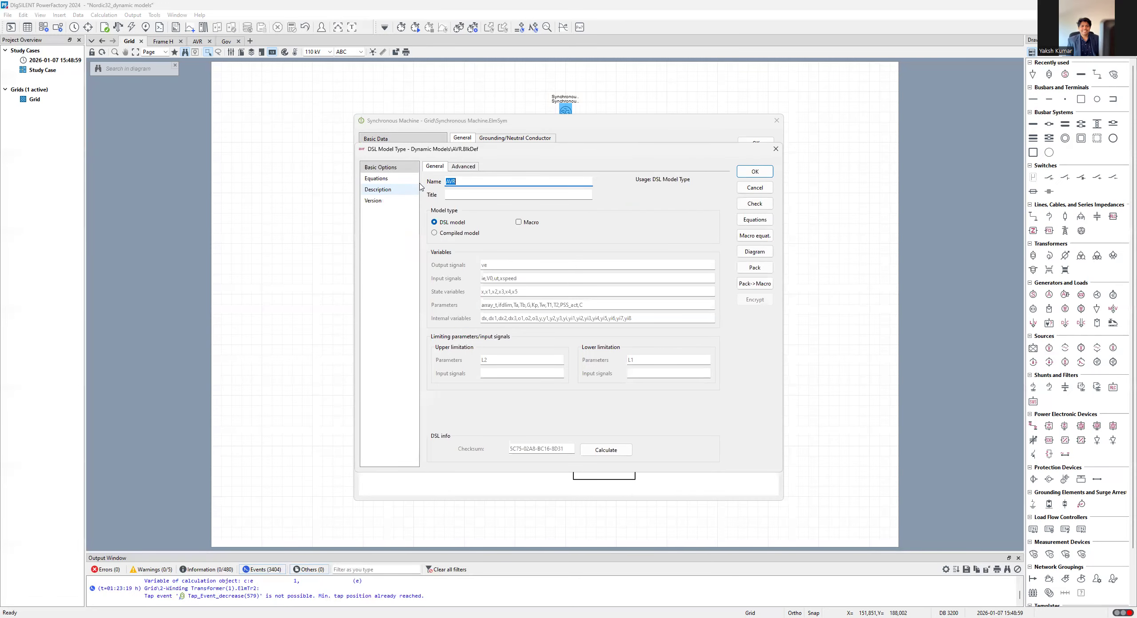
pyautogui.click(748, 253)
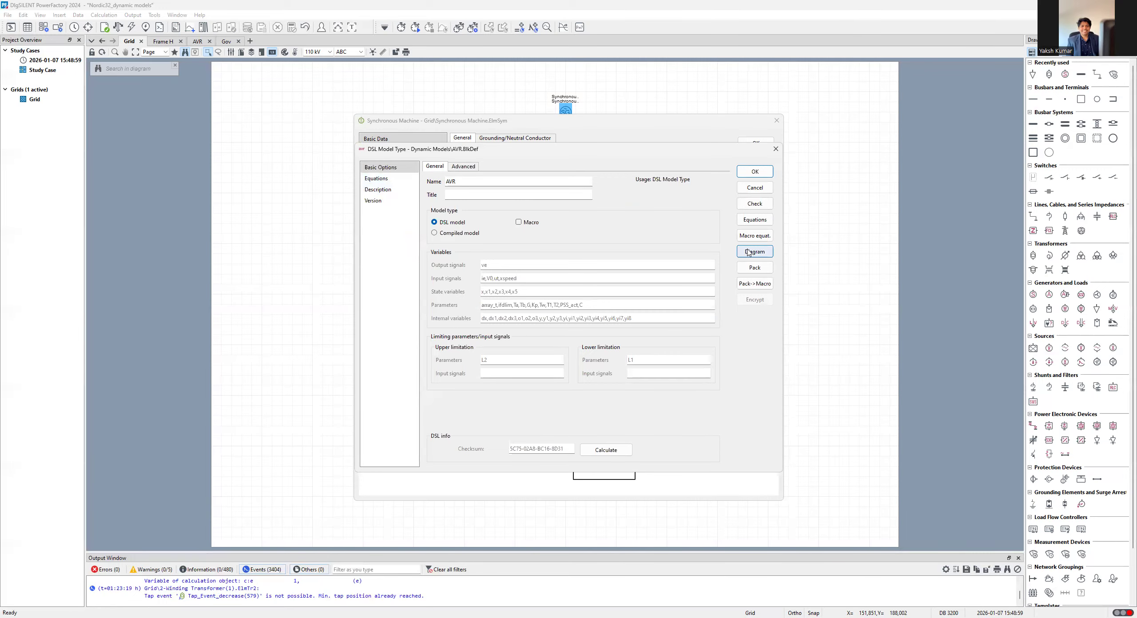
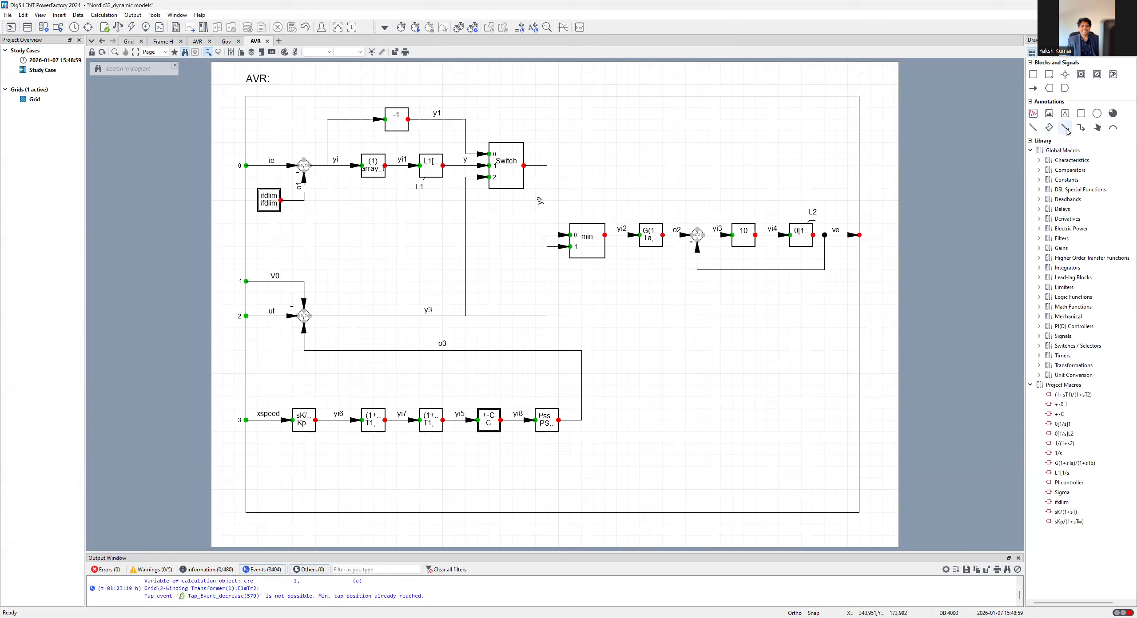
# - Show the Derivatives macros, try placing a summation point in the AVR diagram's empty area, and delete it
pyautogui.click(1040, 219)
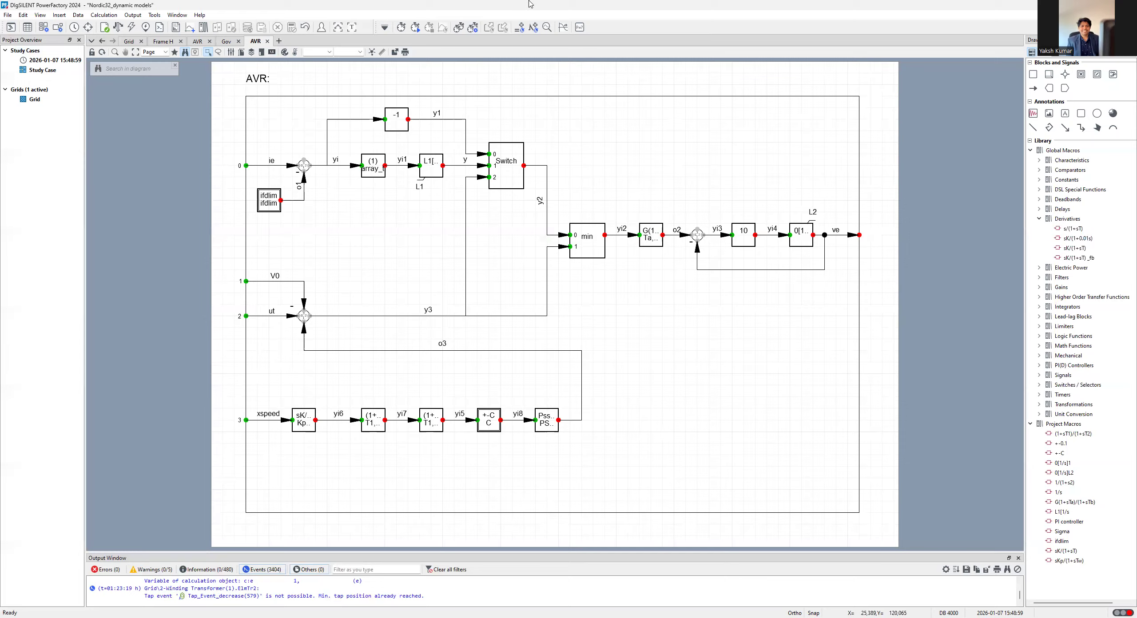
pyautogui.click(1066, 75)
pyautogui.click(675, 327)
pyautogui.press('Escape')
pyautogui.click(674, 329)
pyautogui.press('Delete')
# - Insert an s/(1+sT) derivative block in the AVR diagram's empty area and try drawing a signal line to it
pyautogui.click(1073, 229)
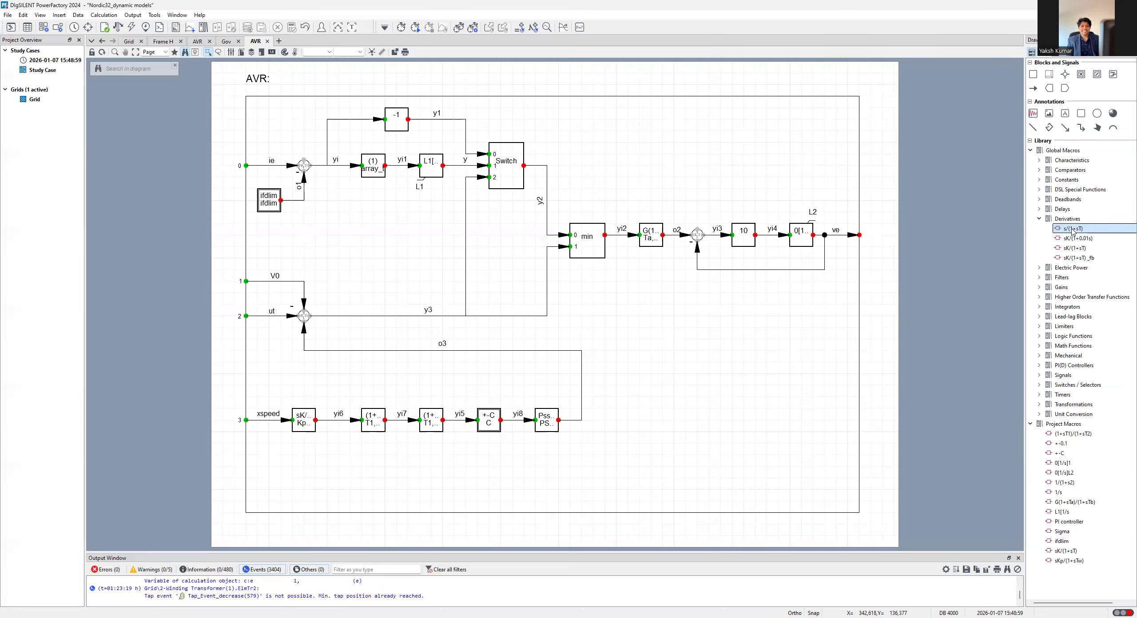
pyautogui.click(657, 340)
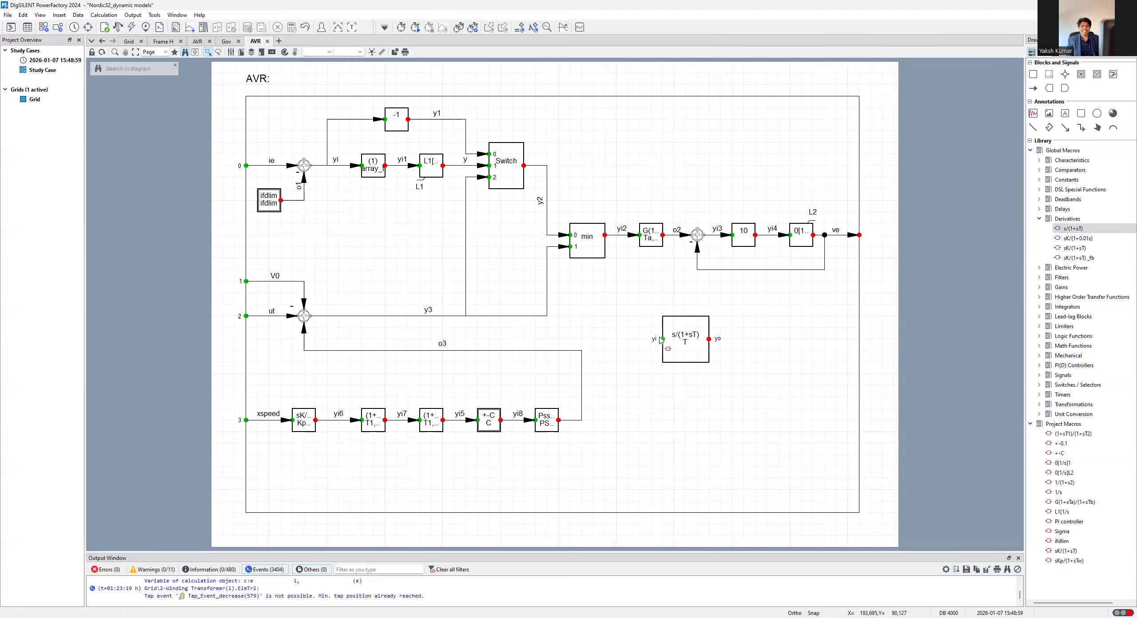
pyautogui.click(1034, 88)
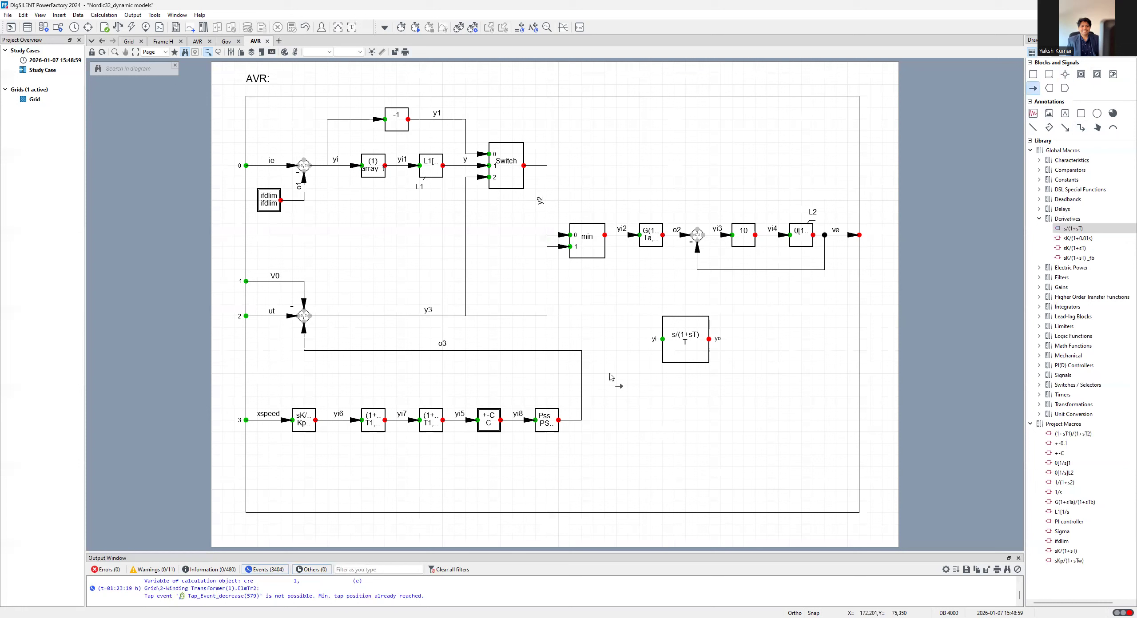
pyautogui.click(613, 314)
pyautogui.click(608, 287)
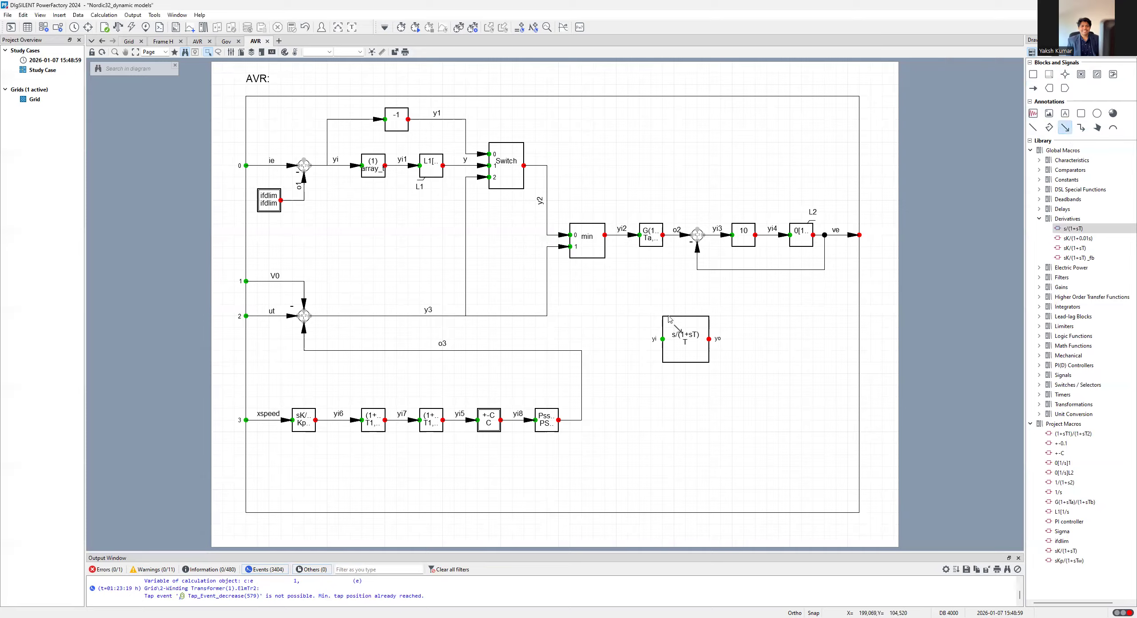
pyautogui.click(651, 341)
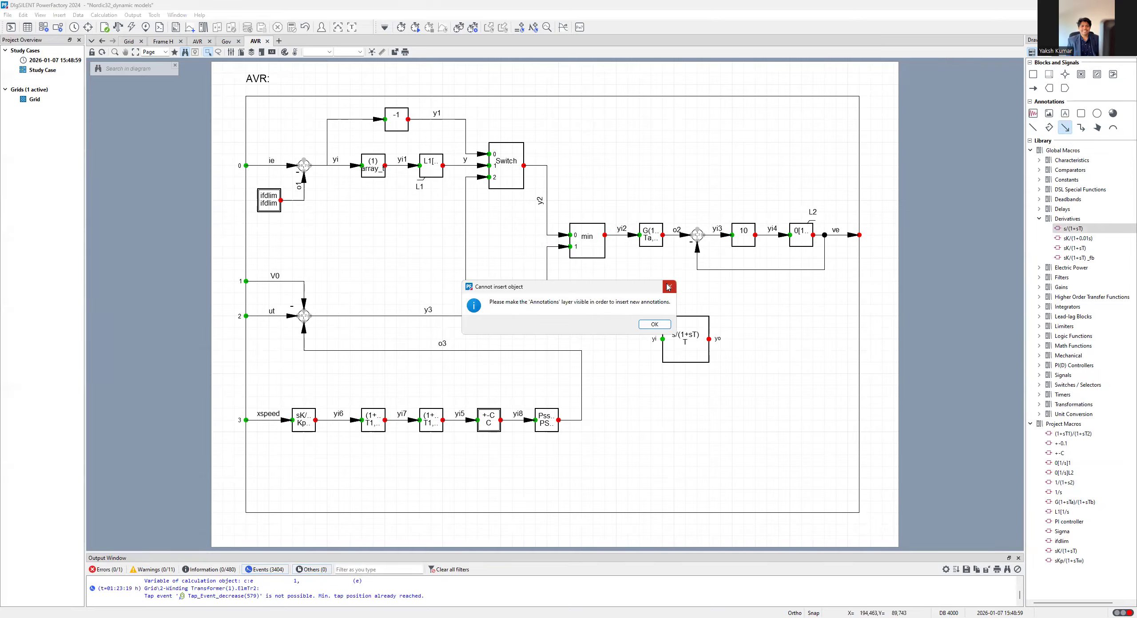
pyautogui.click(671, 289)
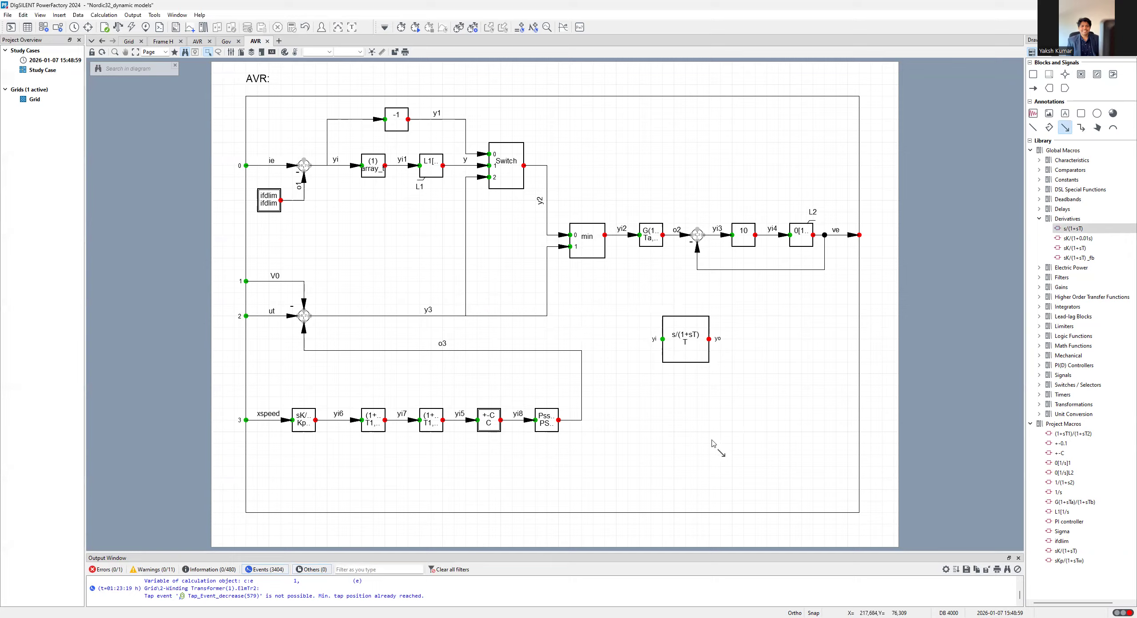
# - Cancel the line drawing and delete the s/(1+sT) block from the AVR diagram
pyautogui.press('Escape')
pyautogui.click(699, 358)
pyautogui.press('Delete')
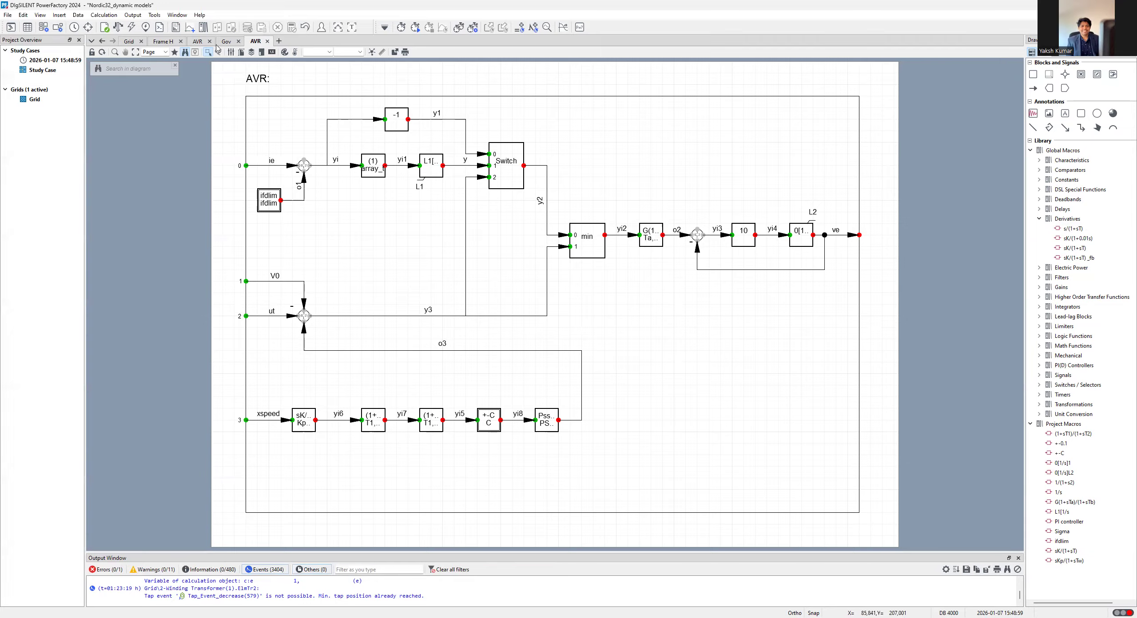
# - Return to the Grid diagram, review the Synchronous Machine's Frame H plant model, and confirm the composite model and machine
pyautogui.click(127, 42)
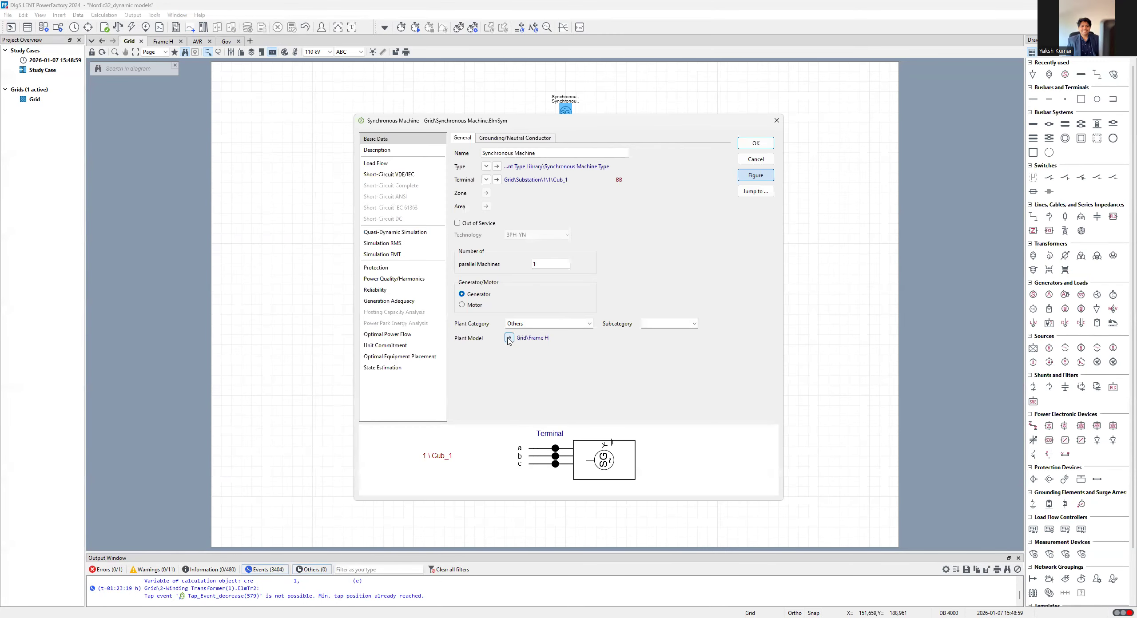
pyautogui.click(509, 339)
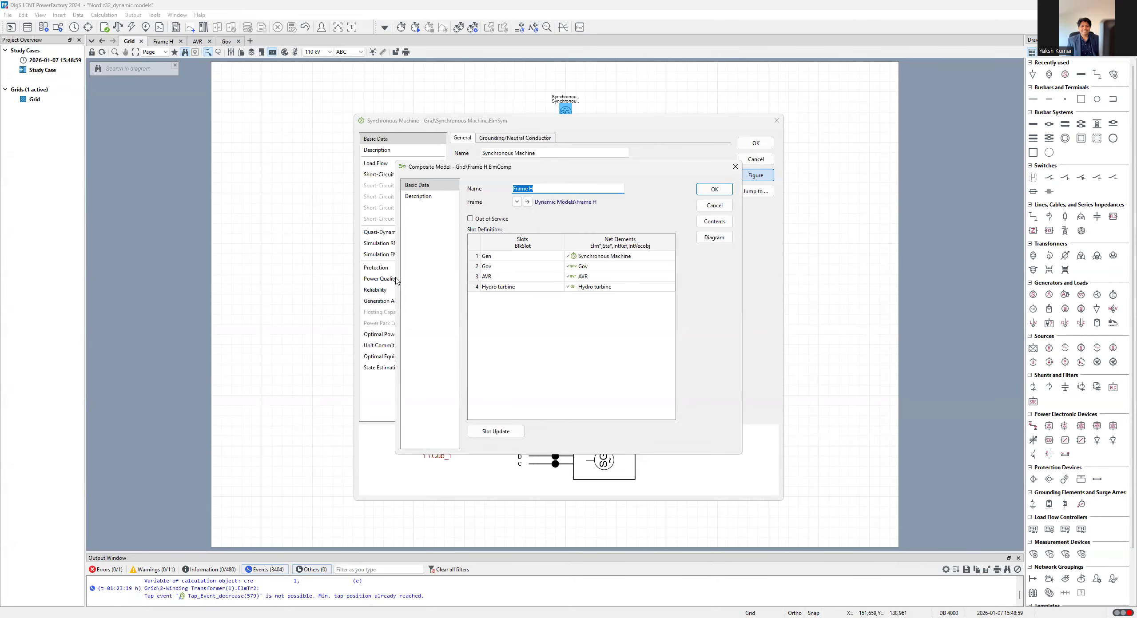
pyautogui.click(720, 191)
pyautogui.click(755, 144)
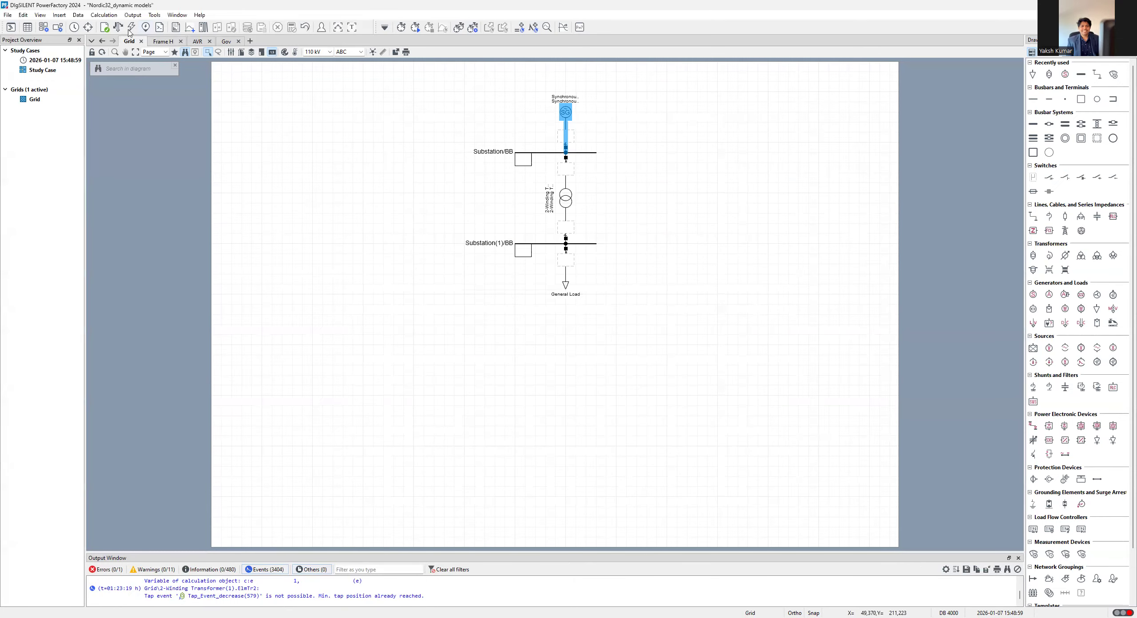
# - Run a balanced, positive-sequence AC load flow and calculate the initial conditions for the RMS/EMT simulation
pyautogui.press('F10')
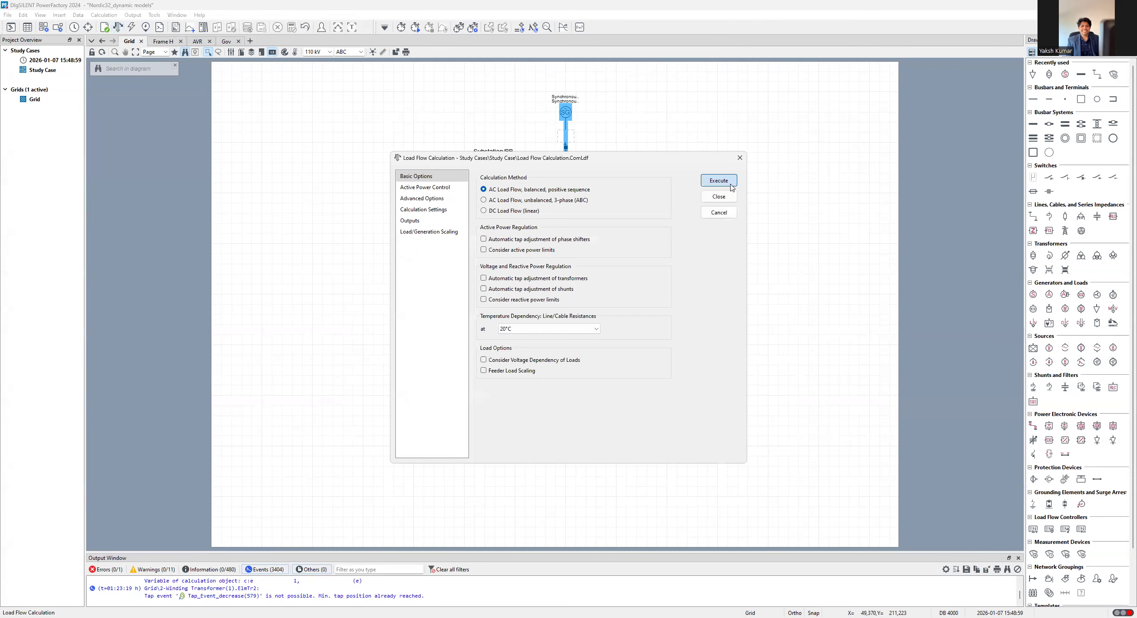
pyautogui.click(718, 180)
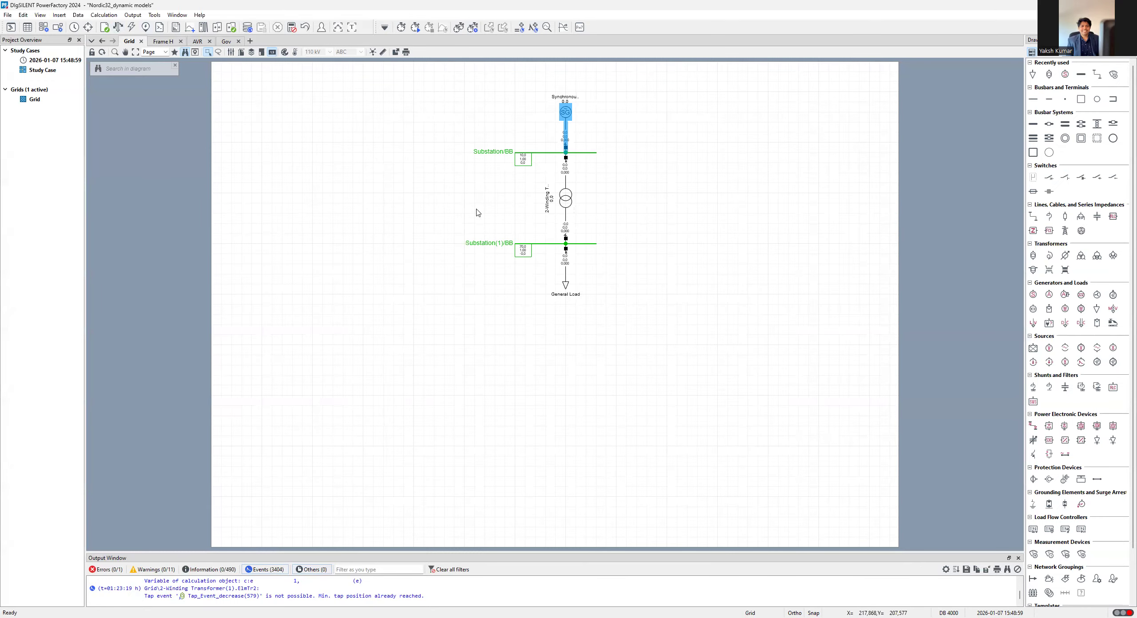
pyautogui.click(381, 30)
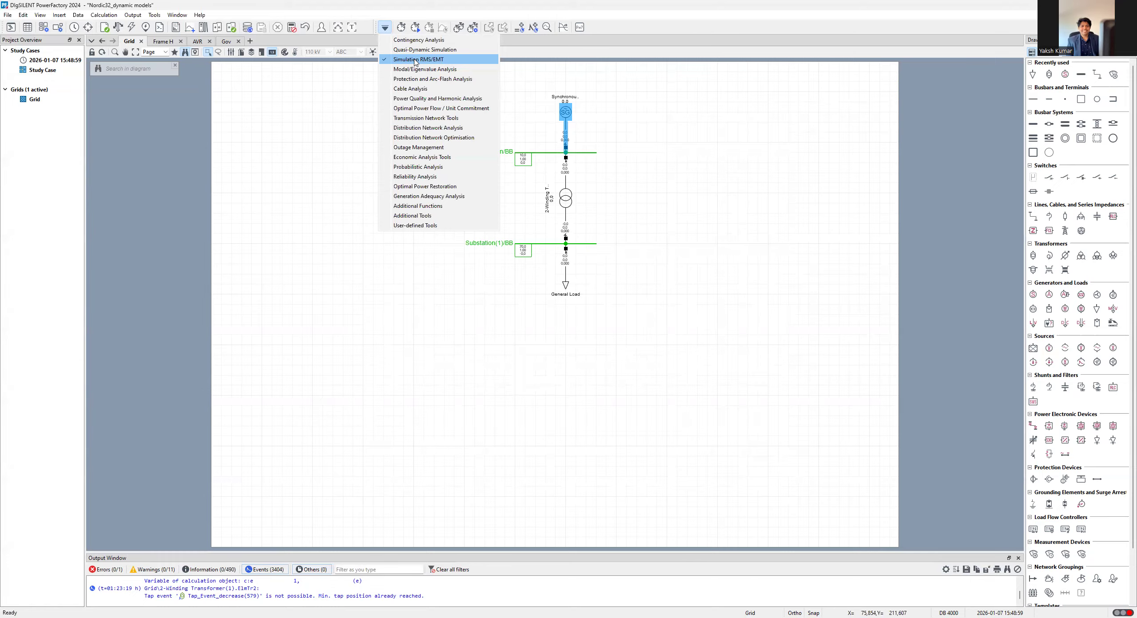
pyautogui.click(400, 28)
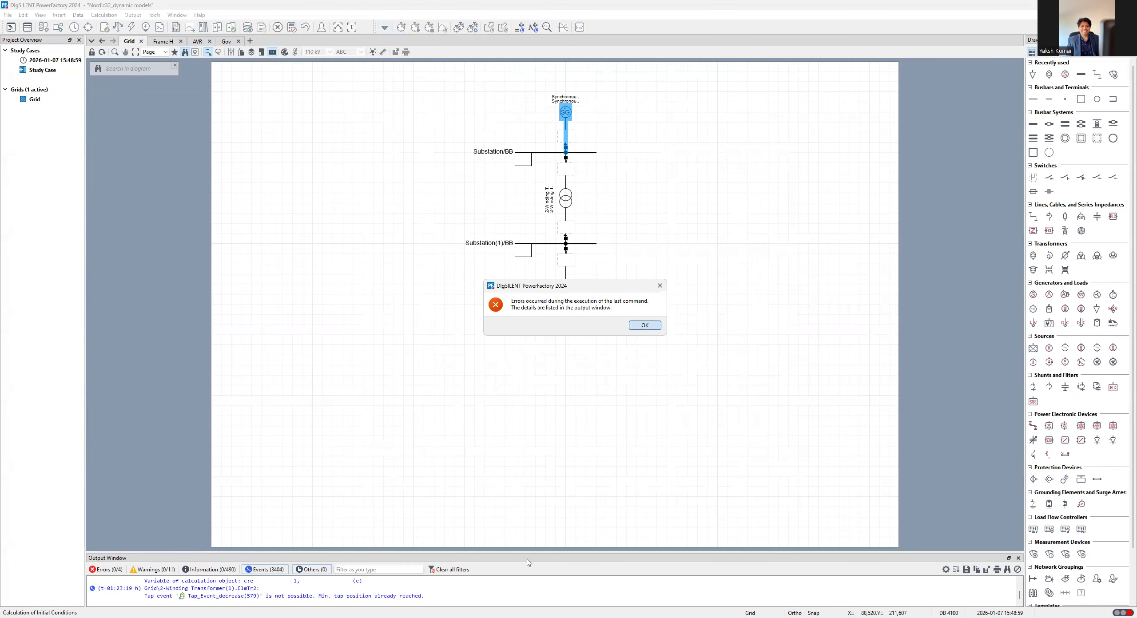
pyautogui.press('Return')
# - Enlarge the output window and show the error messages from the initial conditions calculation
pyautogui.moveTo(531, 553); pyautogui.dragTo(547, 358)
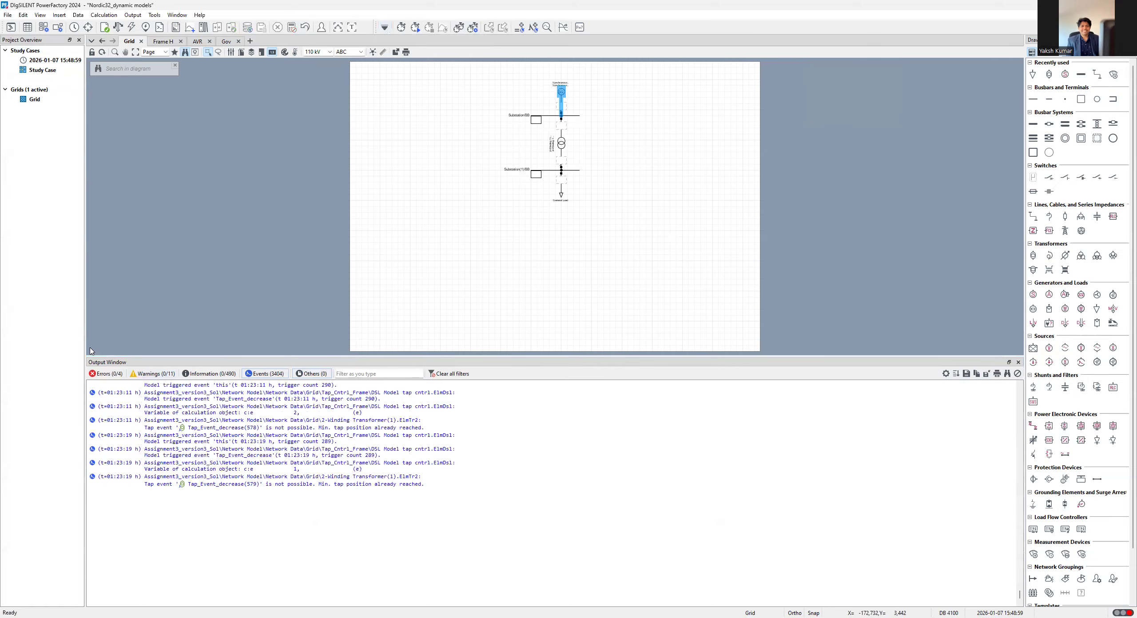
pyautogui.click(106, 373)
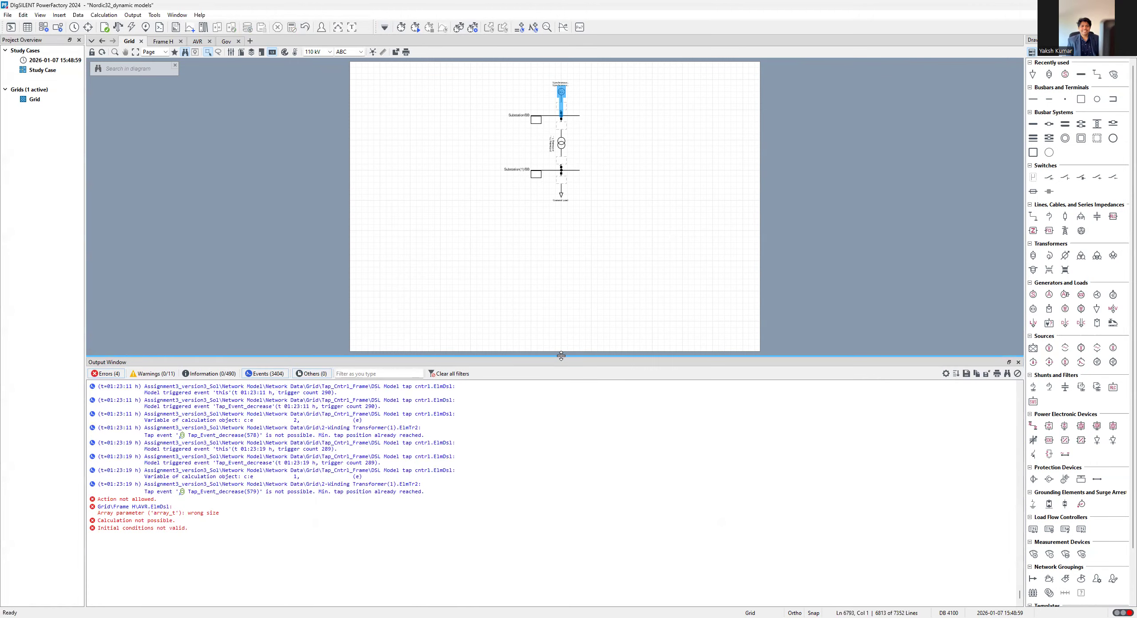
pyautogui.moveTo(561, 355); pyautogui.dragTo(569, 386)
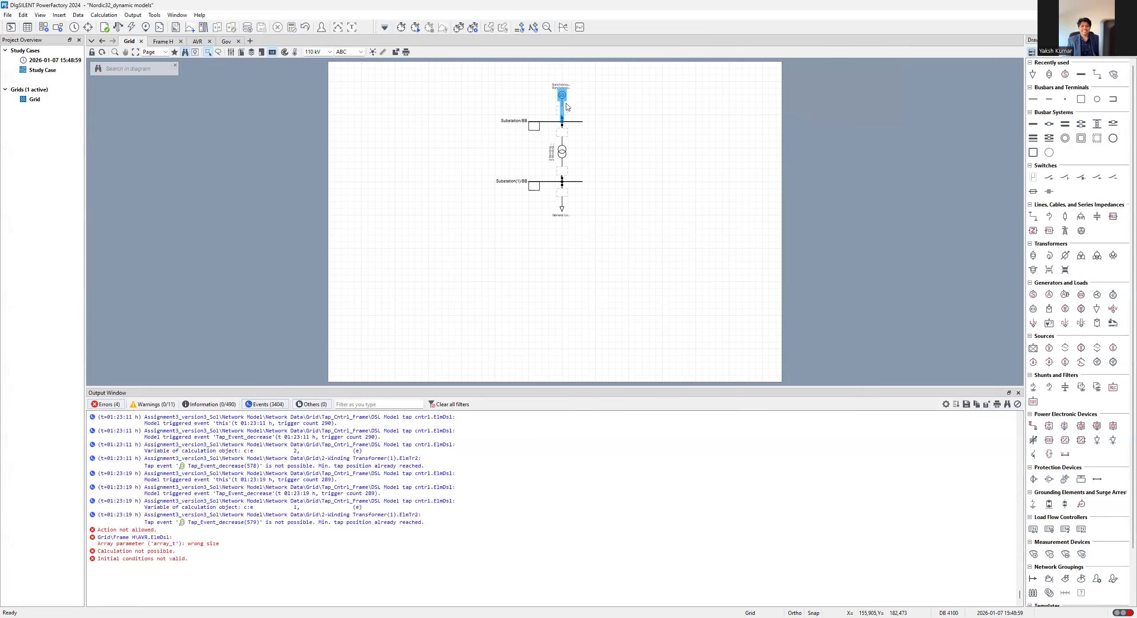
# - Inspect the block with the array_t parameter in the AVR diagram and close its block reference
pyautogui.click(198, 42)
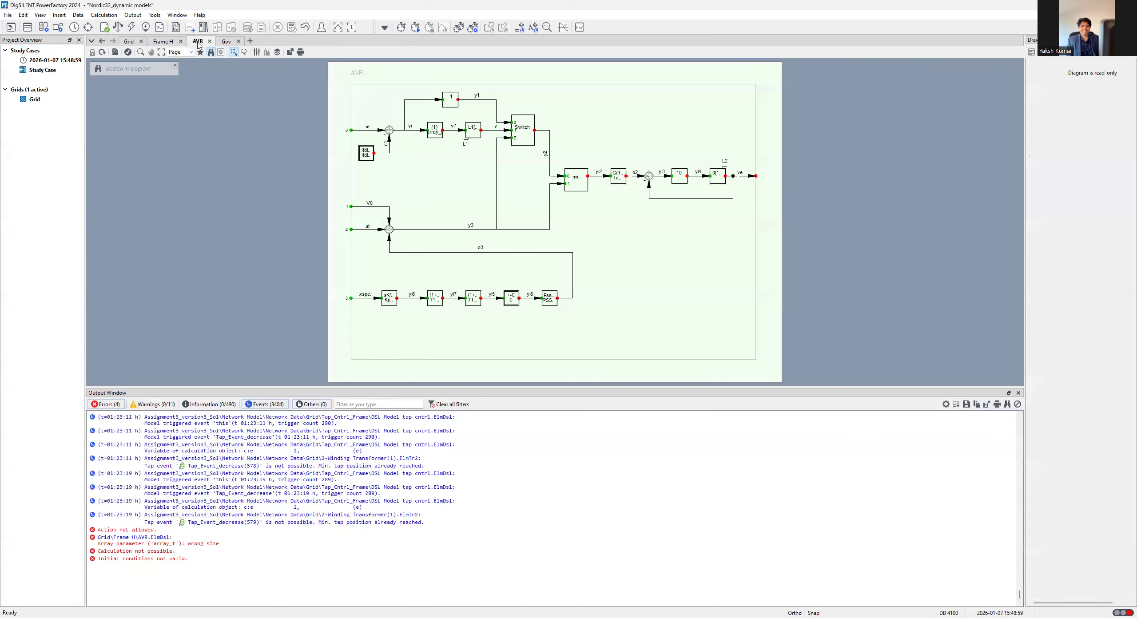
pyautogui.doubleClick(439, 135)
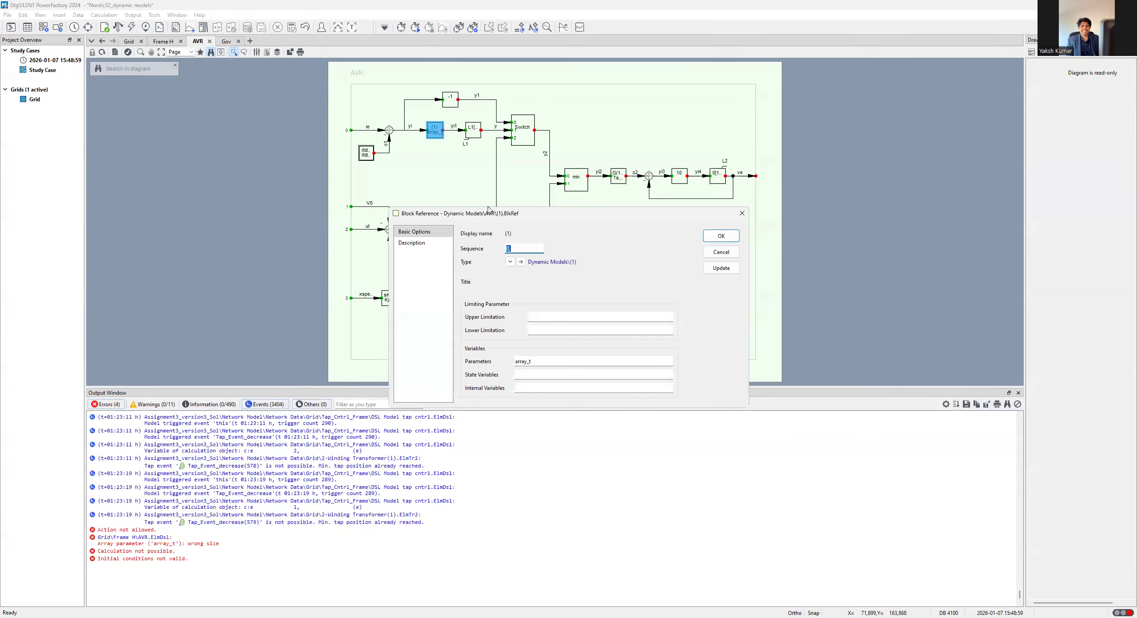
pyautogui.click(746, 215)
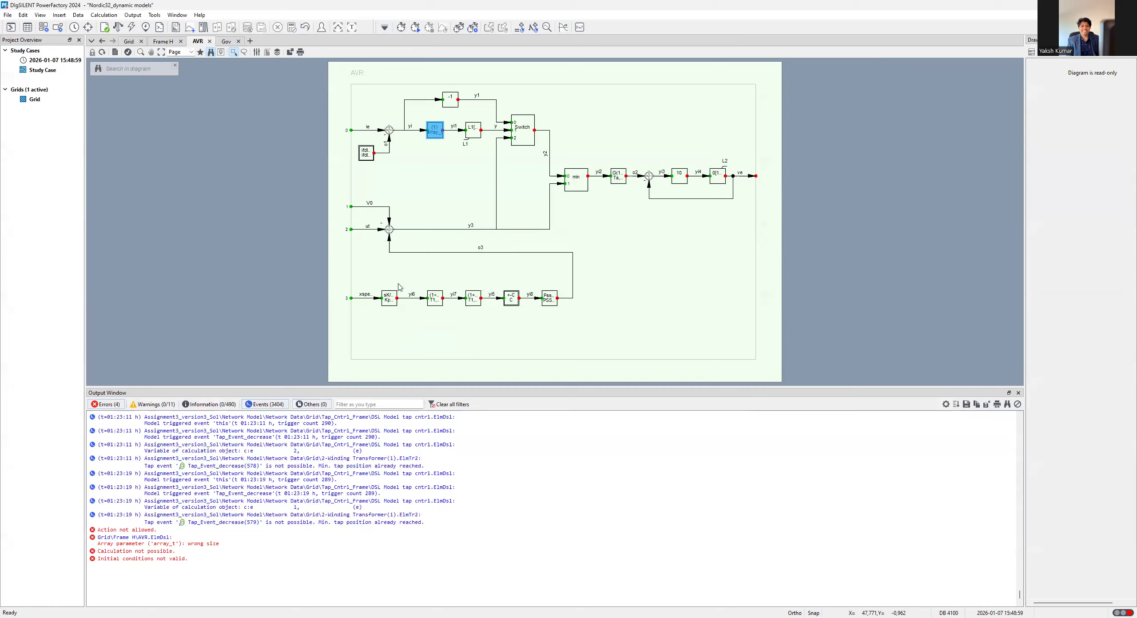
# - Activate the Nordic_Test_System project, declining the storage purge, and show its Nordic_Single_line diagram
pyautogui.click(8, 16)
pyautogui.click(62, 205)
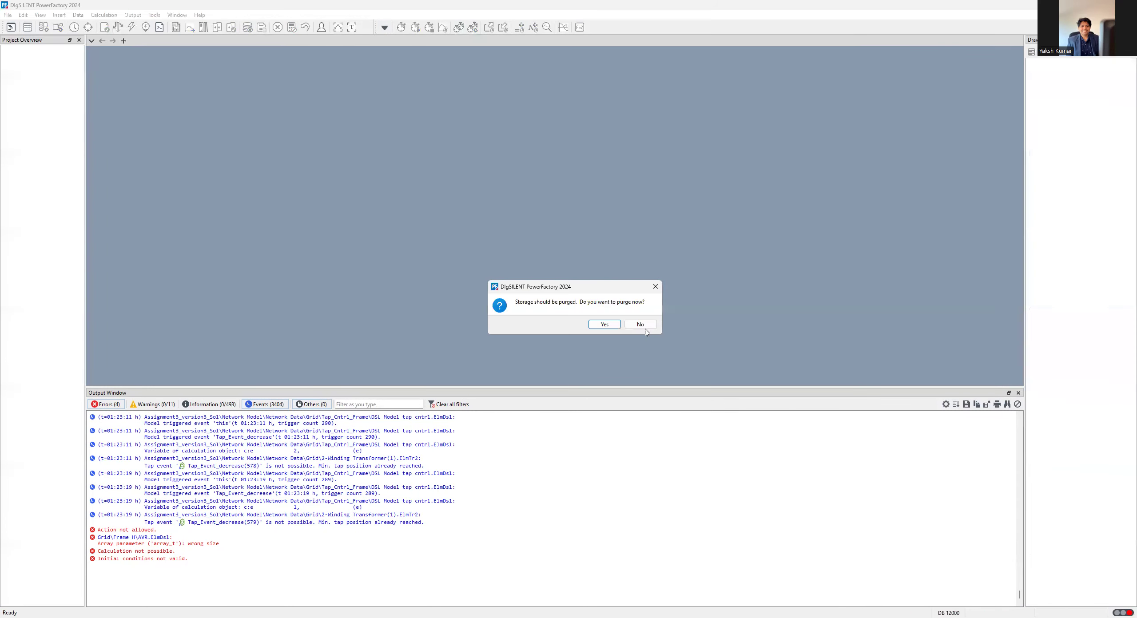
pyautogui.click(640, 324)
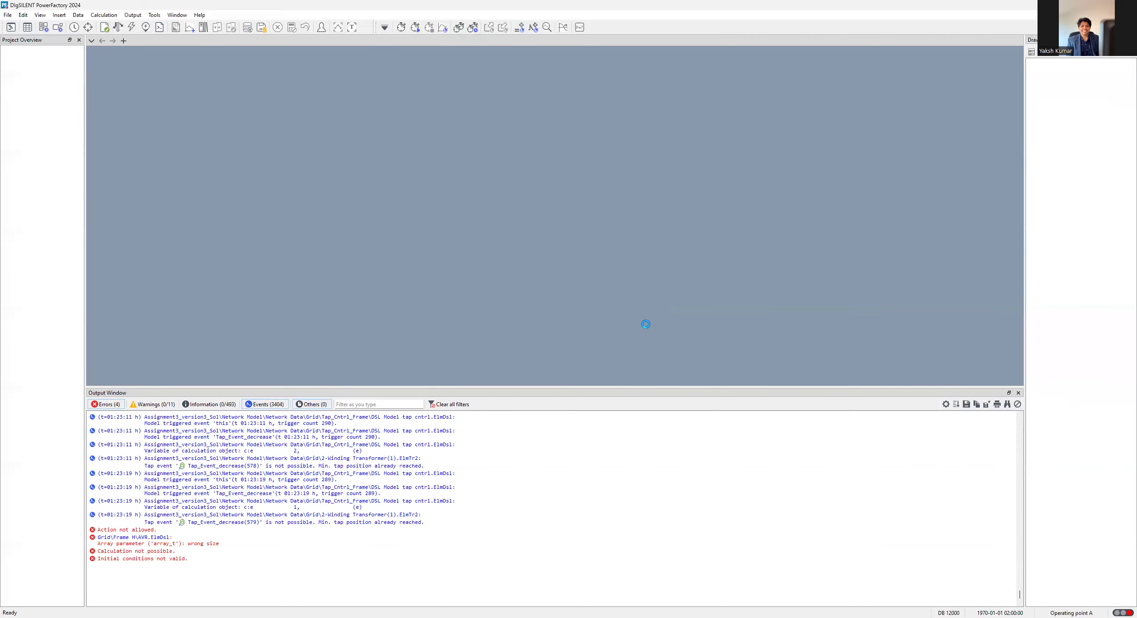
pyautogui.scroll(3, 648, 328)
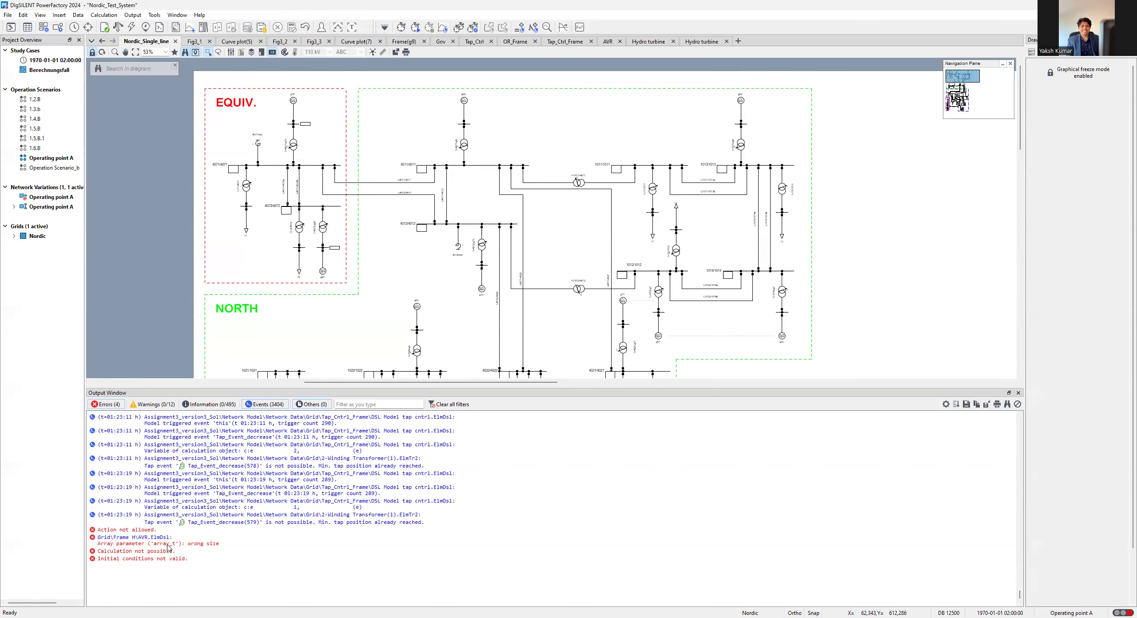
# - Review the parameters of the AVR DSL model in machine g09's plant model and close the model
pyautogui.doubleClick(467, 101)
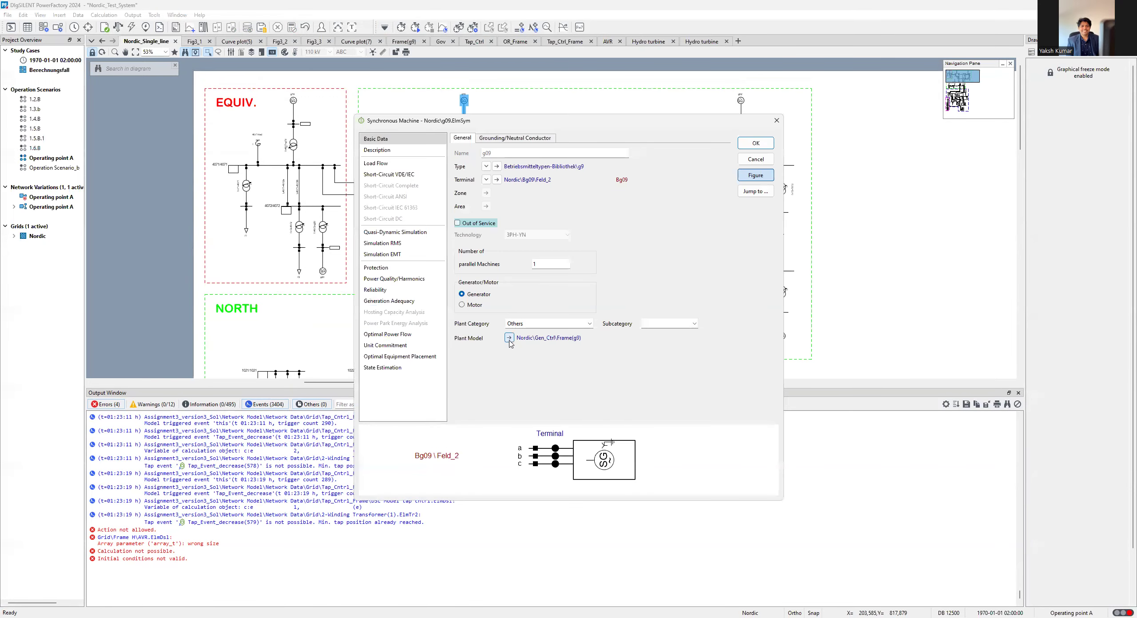
pyautogui.click(509, 338)
pyautogui.click(593, 280)
pyautogui.doubleClick(593, 280)
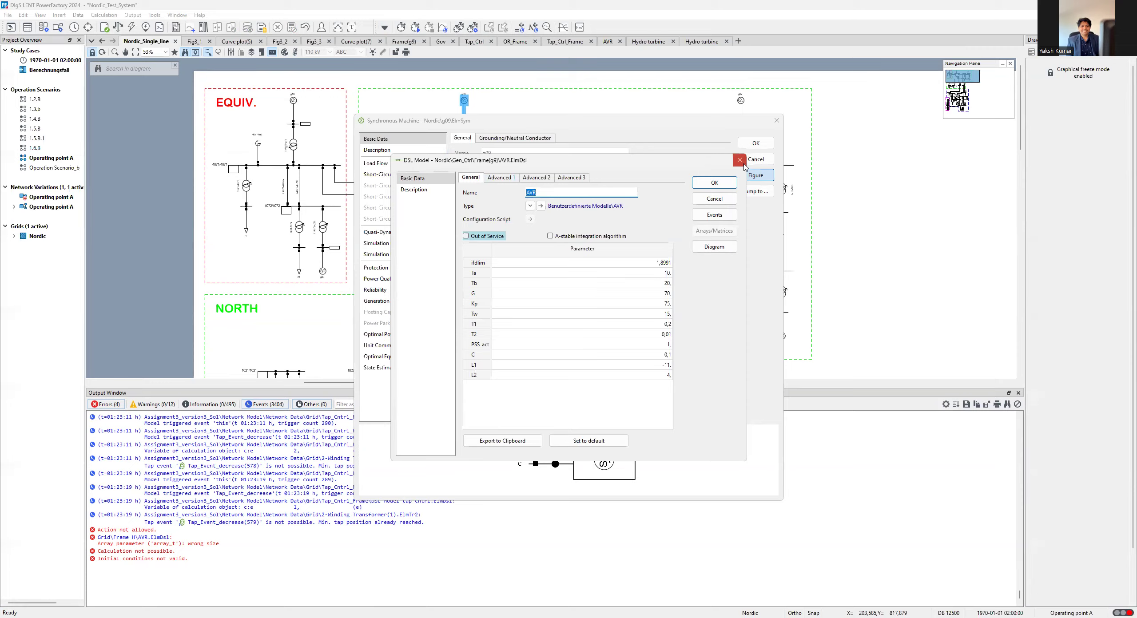
pyautogui.click(731, 183)
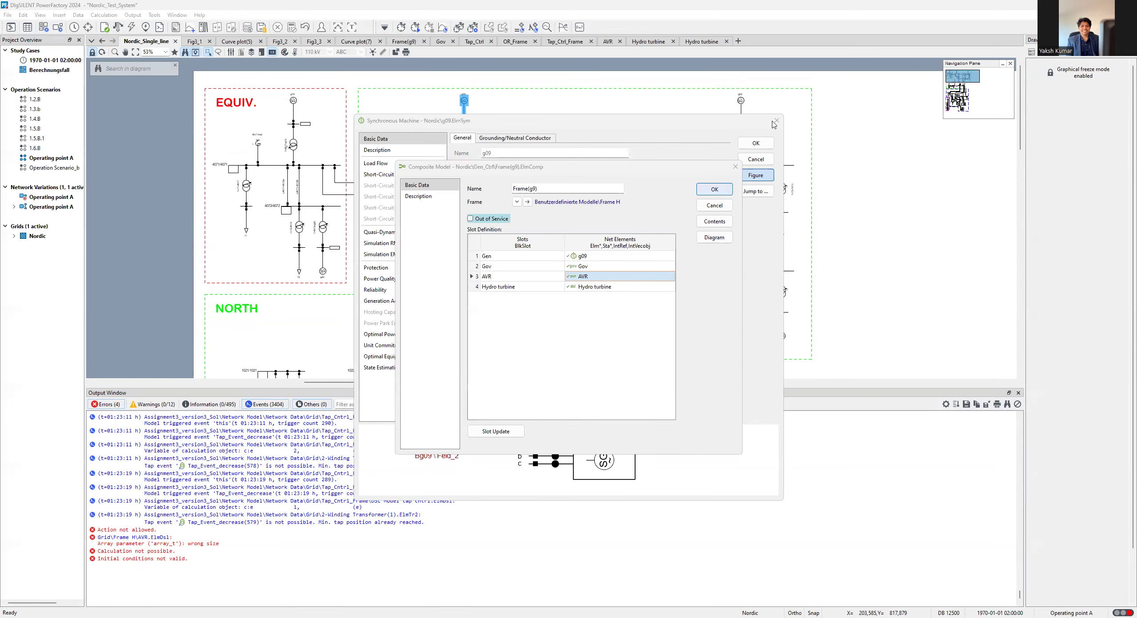
# - Examine the L1 integrator block beside the array_t block in the reference AVR diagram and close its block reference
pyautogui.click(607, 42)
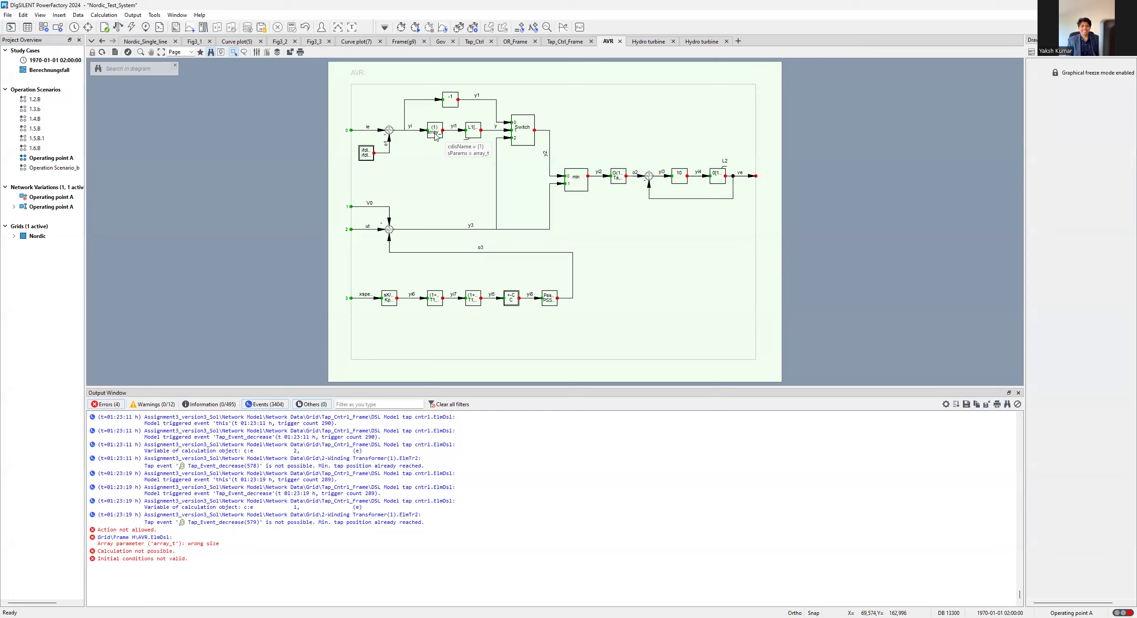
pyautogui.doubleClick(473, 134)
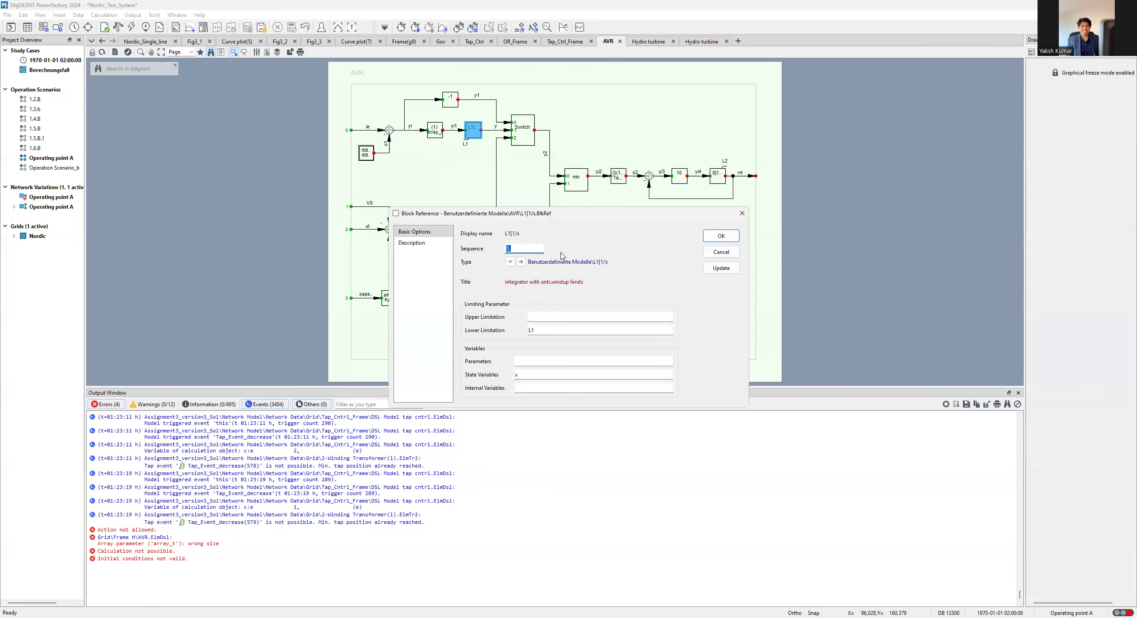
pyautogui.click(742, 214)
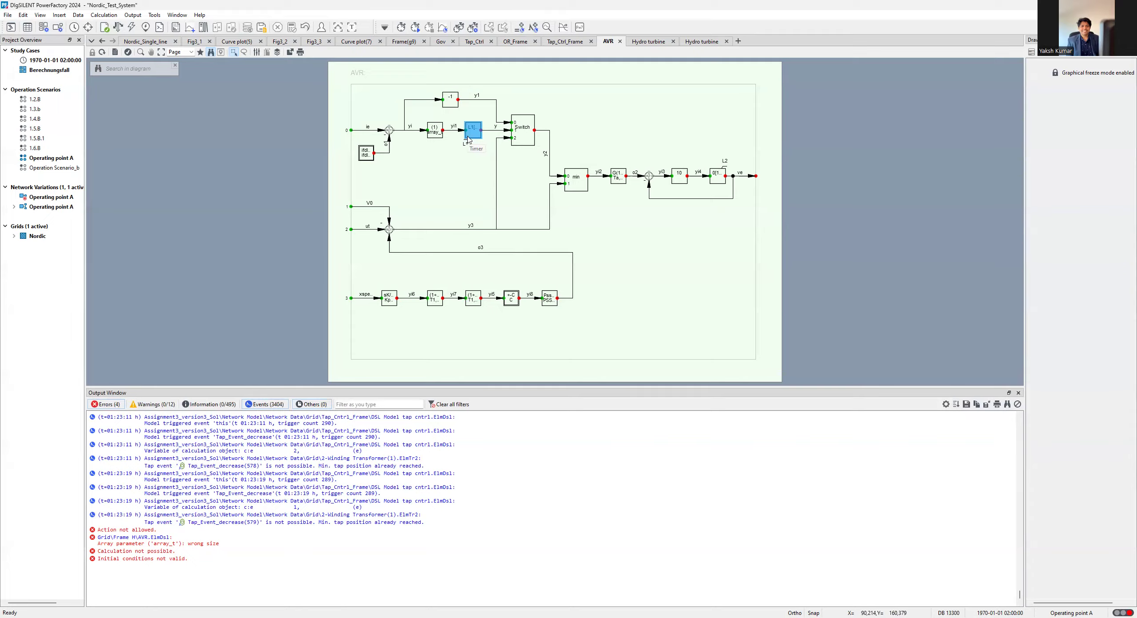
# - In the single-line diagram, examine the t_x and t_y characteristic values of machine g09's AVR model and close the dialogs
pyautogui.click(139, 42)
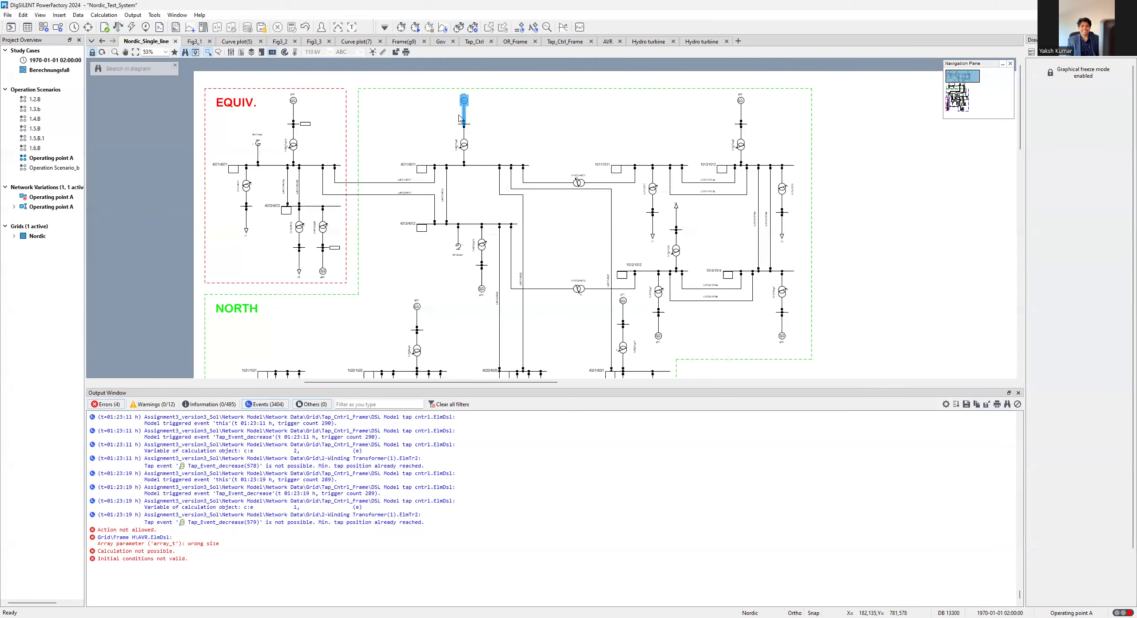
pyautogui.doubleClick(463, 101)
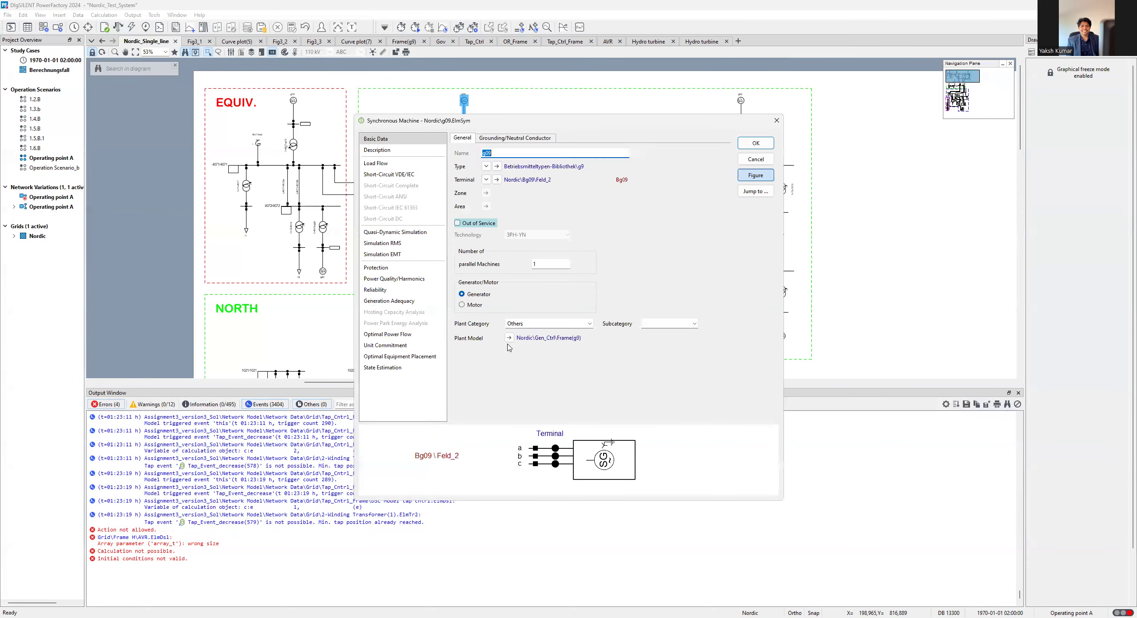
pyautogui.click(509, 339)
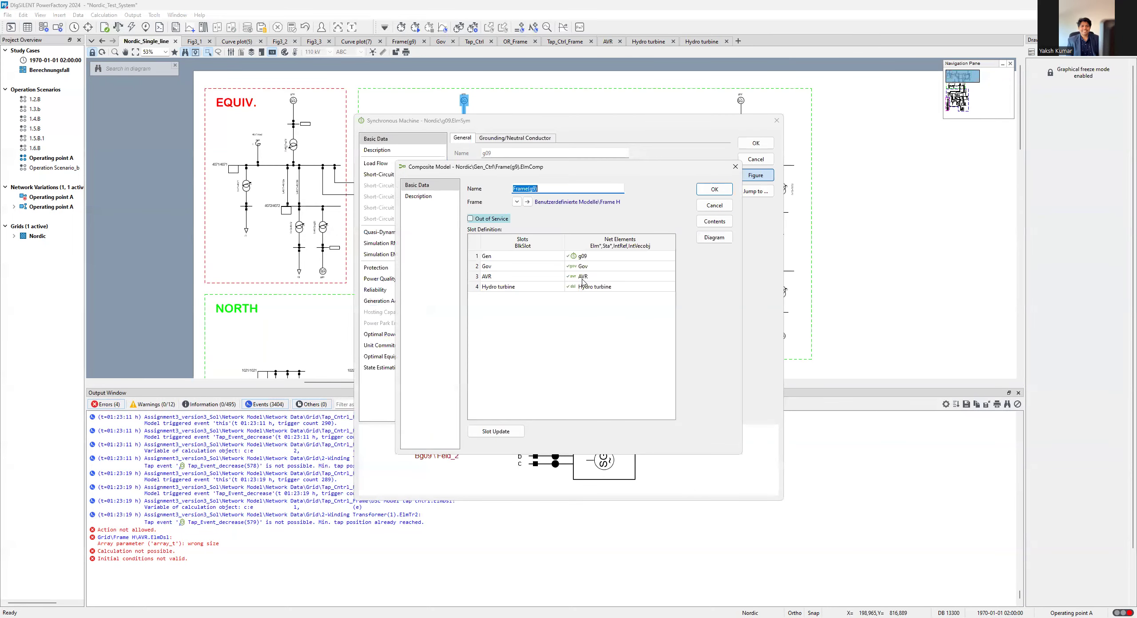
pyautogui.doubleClick(583, 276)
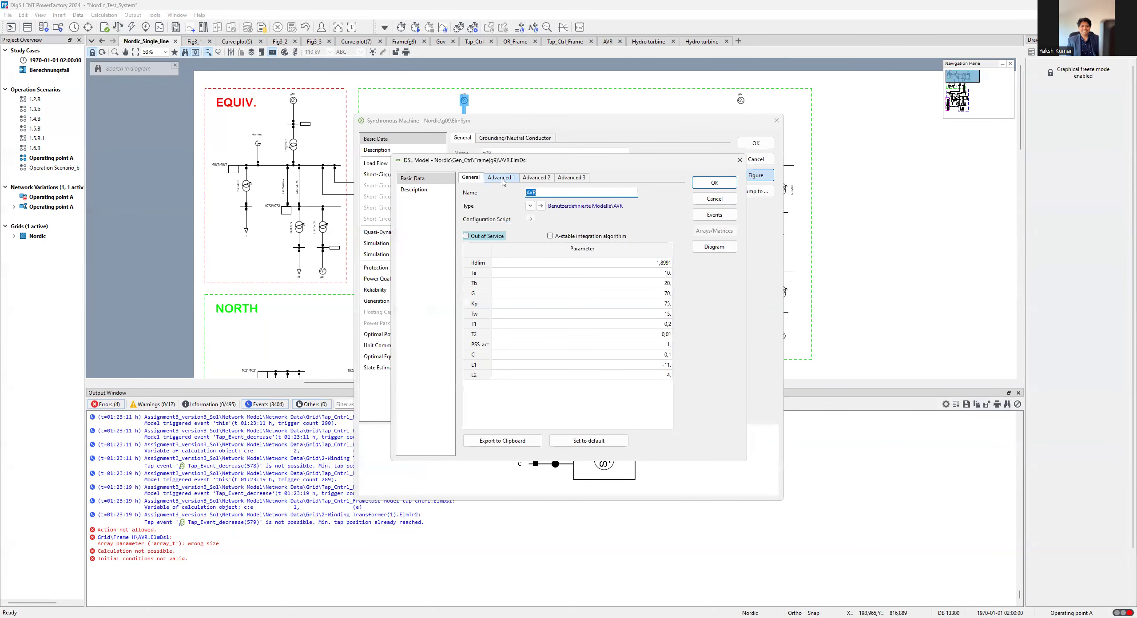
pyautogui.click(502, 178)
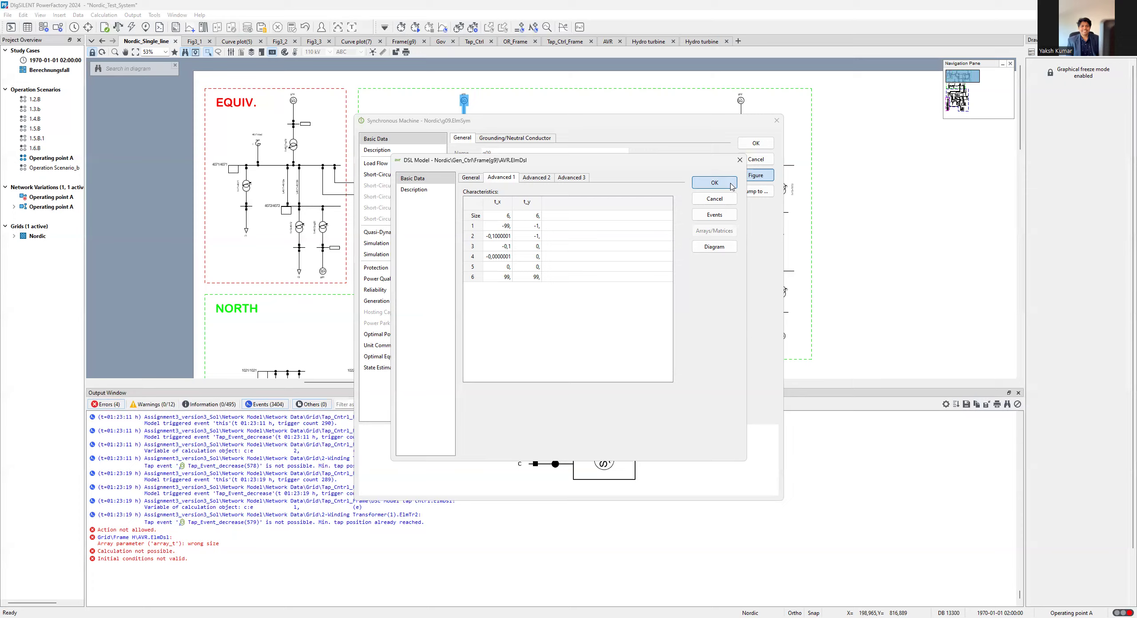
pyautogui.click(752, 147)
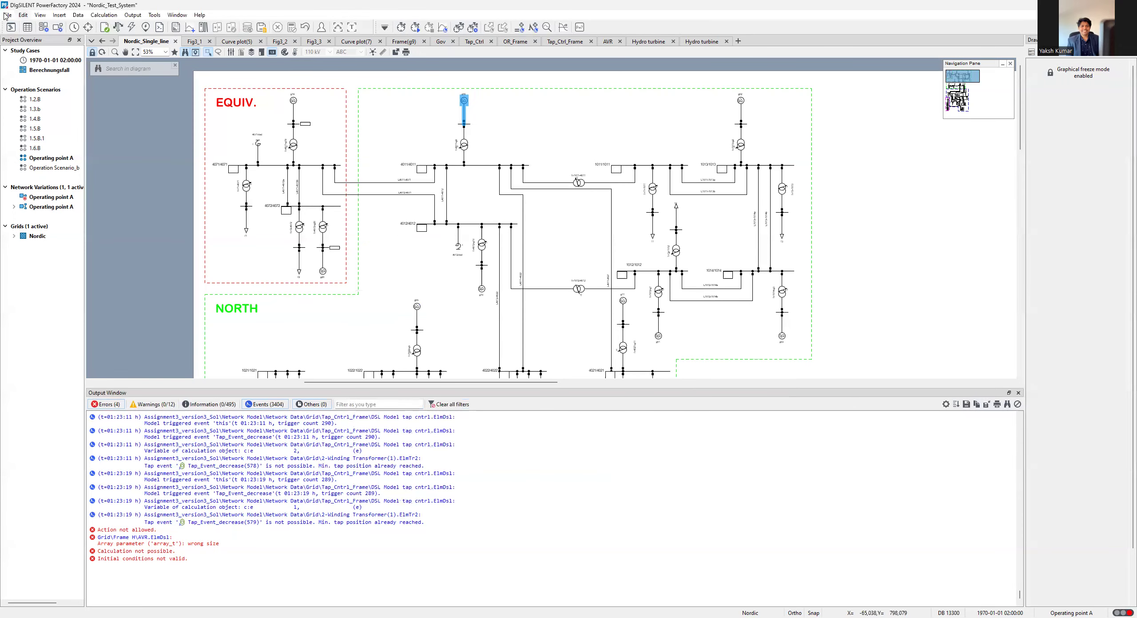
# - Reactivate the Nordic32_dynamic models project and show its Grid diagram
pyautogui.click(7, 16)
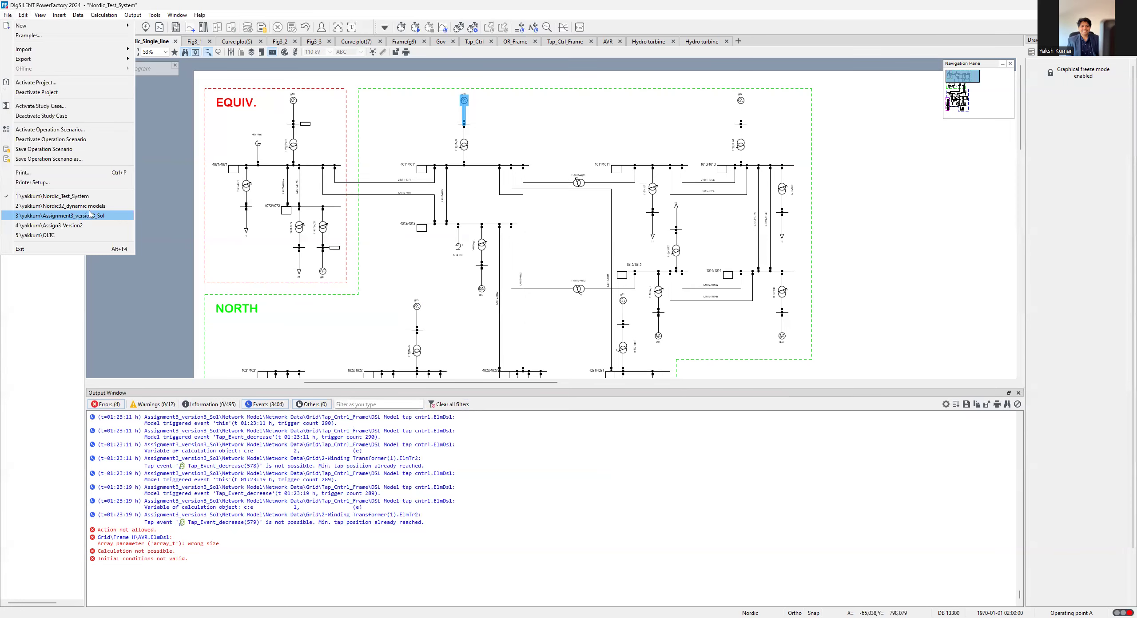
pyautogui.click(95, 206)
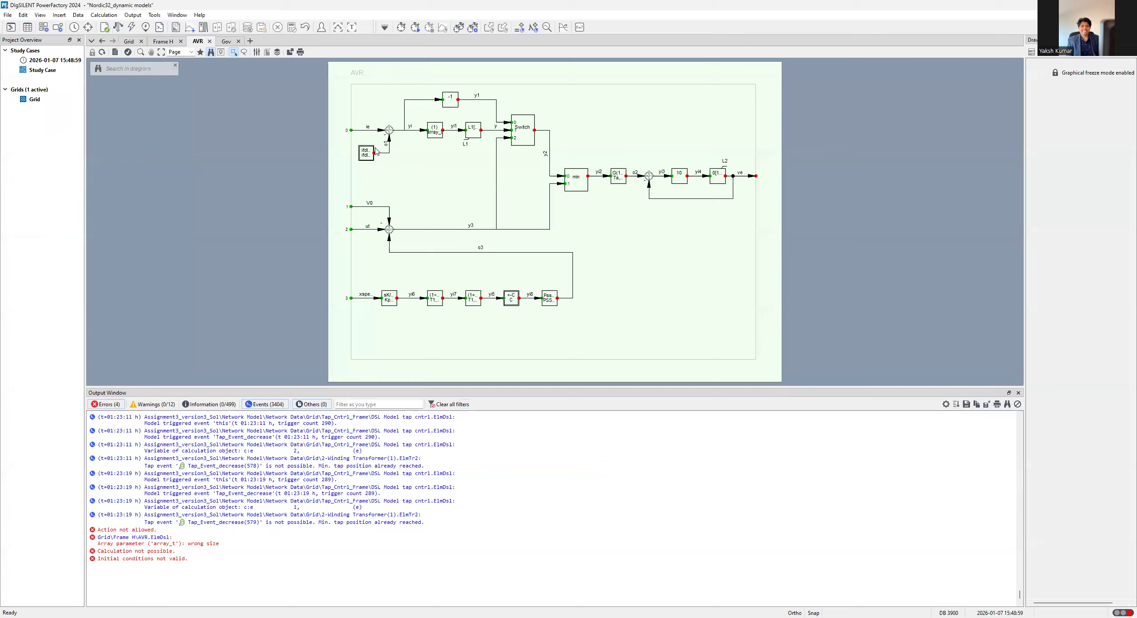
pyautogui.click(130, 42)
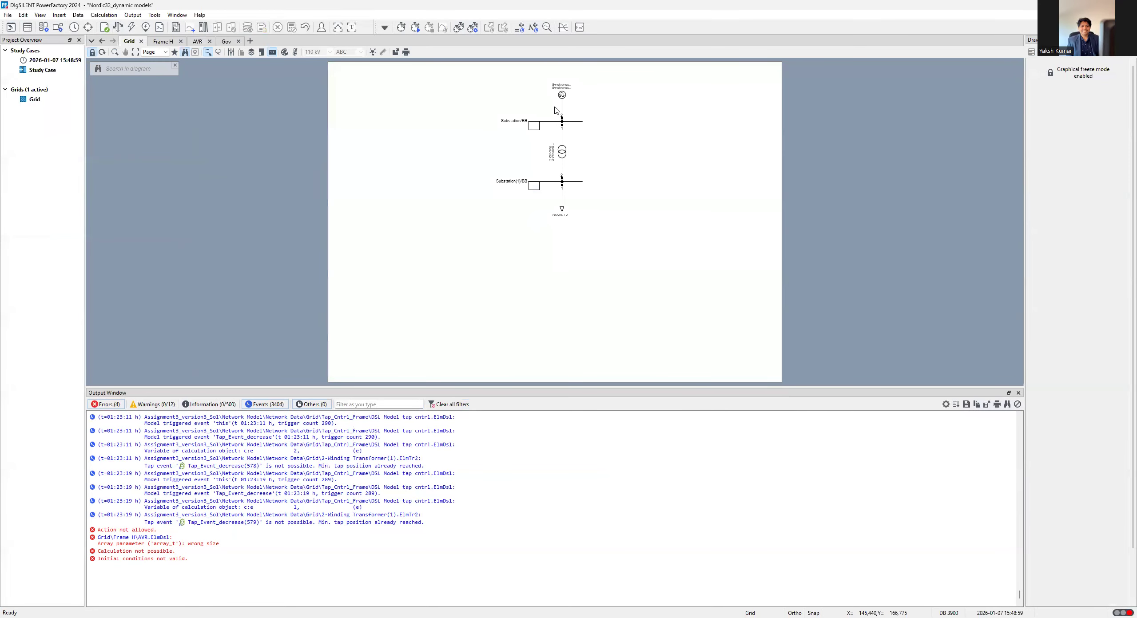
# - Open the characteristics of the AVR DSL model in the Synchronous Machine's Frame H plant model and check its events list
pyautogui.click(510, 340)
pyautogui.doubleClick(568, 278)
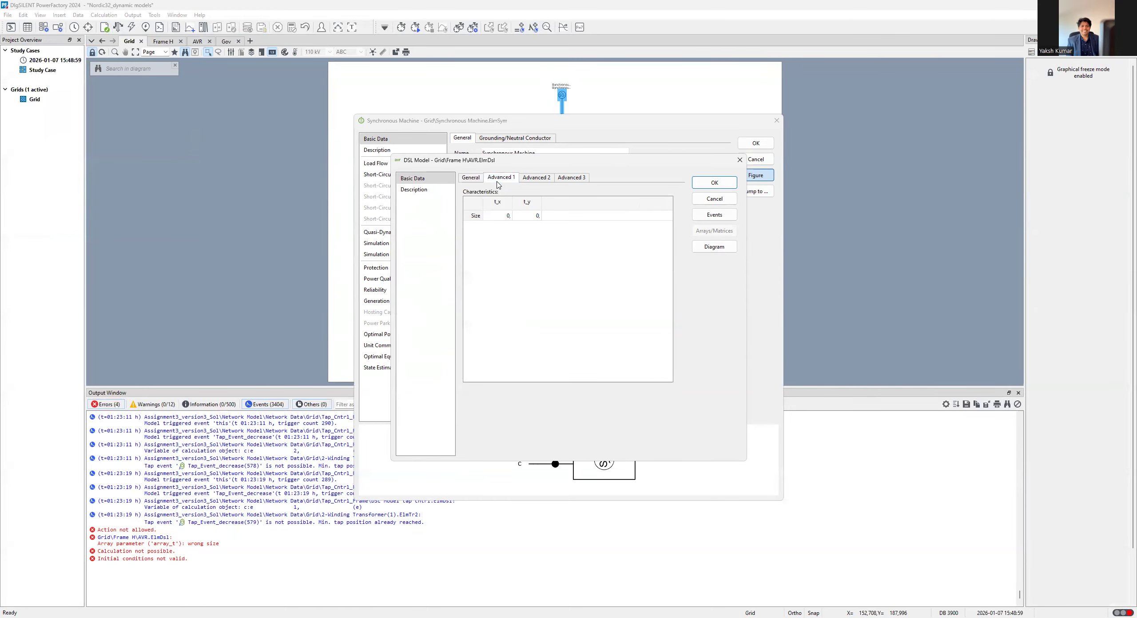
pyautogui.click(711, 215)
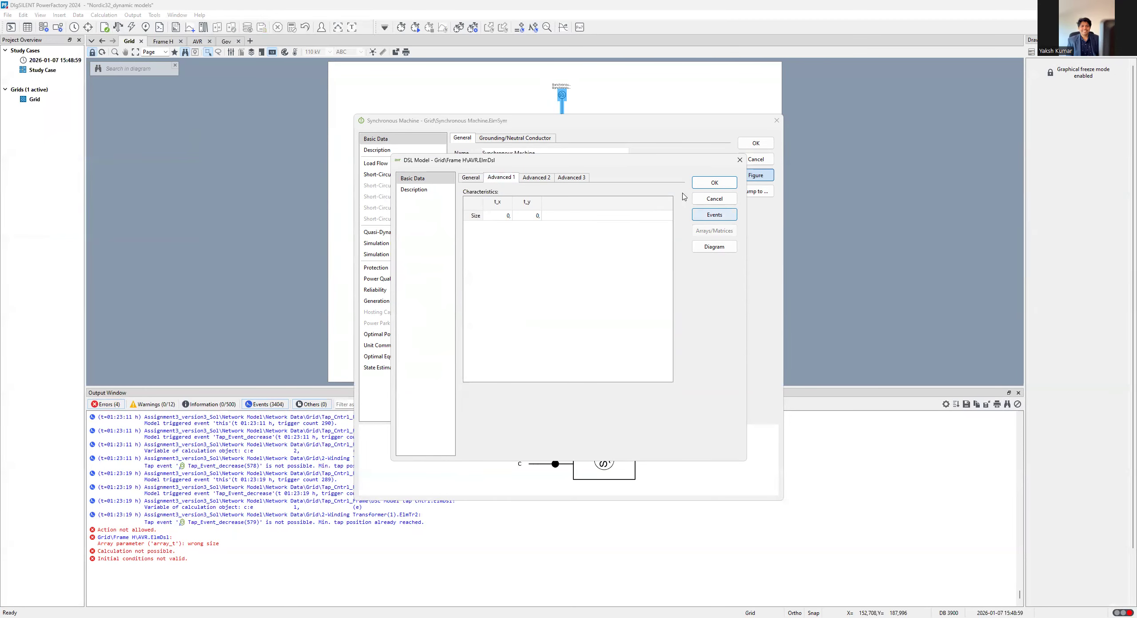
pyautogui.click(847, 118)
# - Set the t_x and t_y sizes to 6 and refresh the table by opening and closing the model's events list
pyautogui.click(494, 216)
pyautogui.write('6')
pyautogui.click(523, 218)
pyautogui.write('6')
pyautogui.press('Return')
pyautogui.click(706, 215)
pyautogui.click(846, 118)
# - Set row 1 of the AVR characteristic to -99 for t_x and -1 for t_y
pyautogui.click(494, 228)
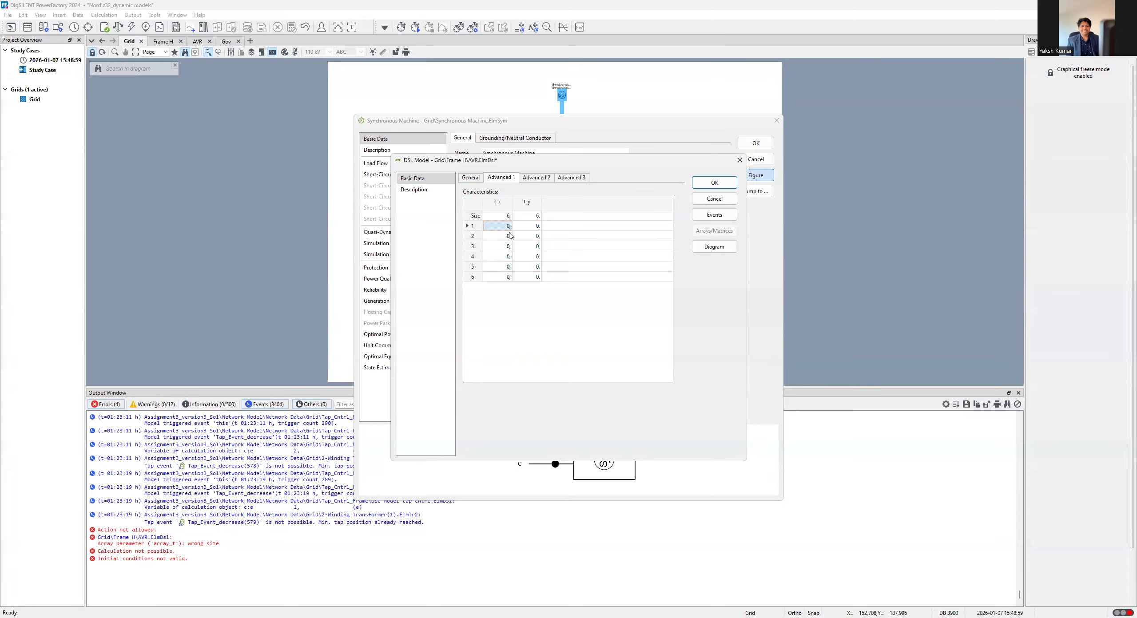
pyautogui.write('-9')
pyautogui.click(533, 230)
pyautogui.write('-')
pyautogui.click(504, 237)
pyautogui.doubleClick(507, 226)
pyautogui.click(501, 228)
pyautogui.press('Return')
# - Set characteristic row 2 to -0.1000001 for t_x and -1 for t_y, and row 3 to -0.1 and 0
pyautogui.write('-0.1000001')
pyautogui.click(538, 239)
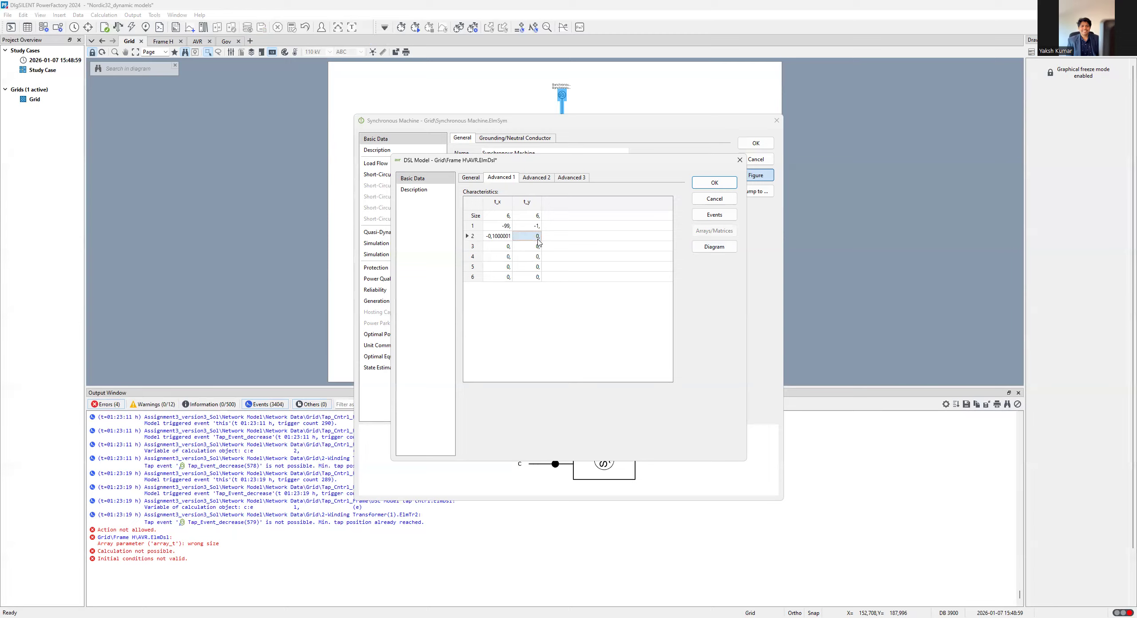
pyautogui.write('-1')
pyautogui.click(500, 247)
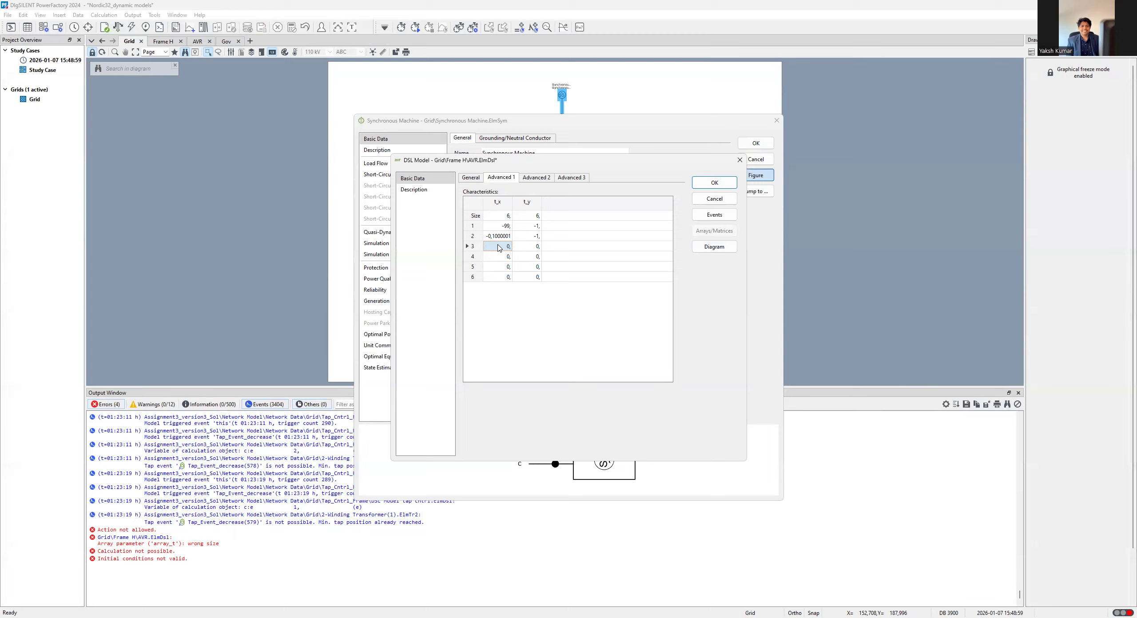
pyautogui.write('-')
pyautogui.click(540, 247)
pyautogui.click(498, 267)
pyautogui.write('-0.0000001')
pyautogui.click(532, 266)
pyautogui.write('0')
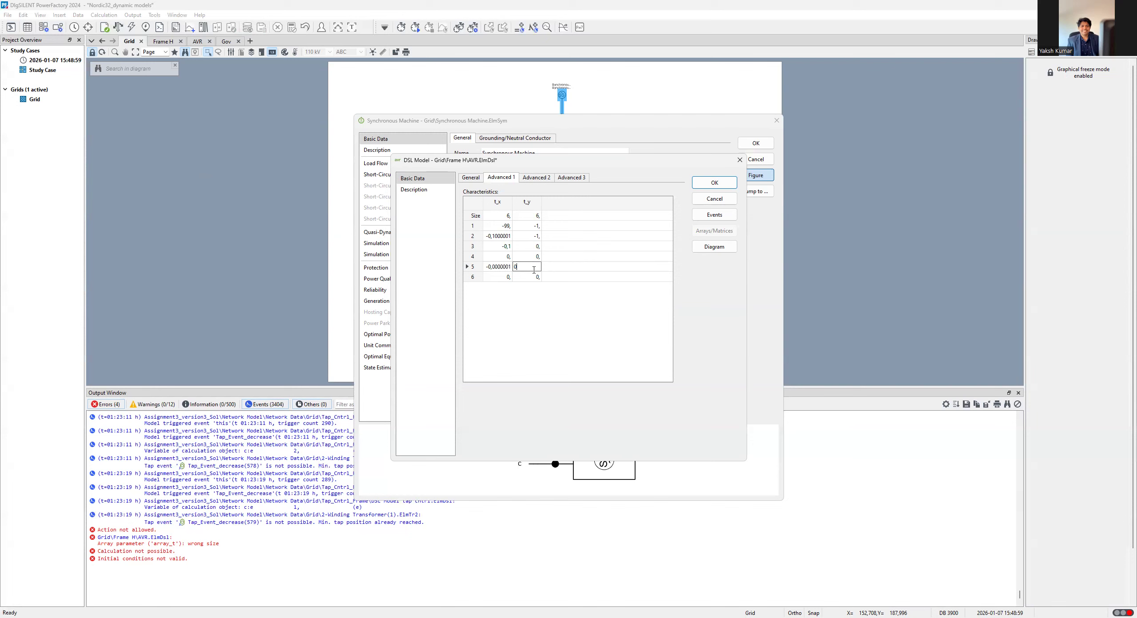
# - Set t_x to -0.0000001 in row 4 and 0 in row 5 of the AVR characteristic
pyautogui.click(511, 268)
pyautogui.click(507, 258)
pyautogui.write('-0.0000001')
pyautogui.click(506, 266)
pyautogui.write('0')
# - Set row 6 to 99 for both t_x and t_y, and confirm the AVR model, composite model and machine
pyautogui.click(508, 279)
pyautogui.write('99')
pyautogui.click(526, 279)
pyautogui.write('99')
pyautogui.press('Return')
pyautogui.click(732, 185)
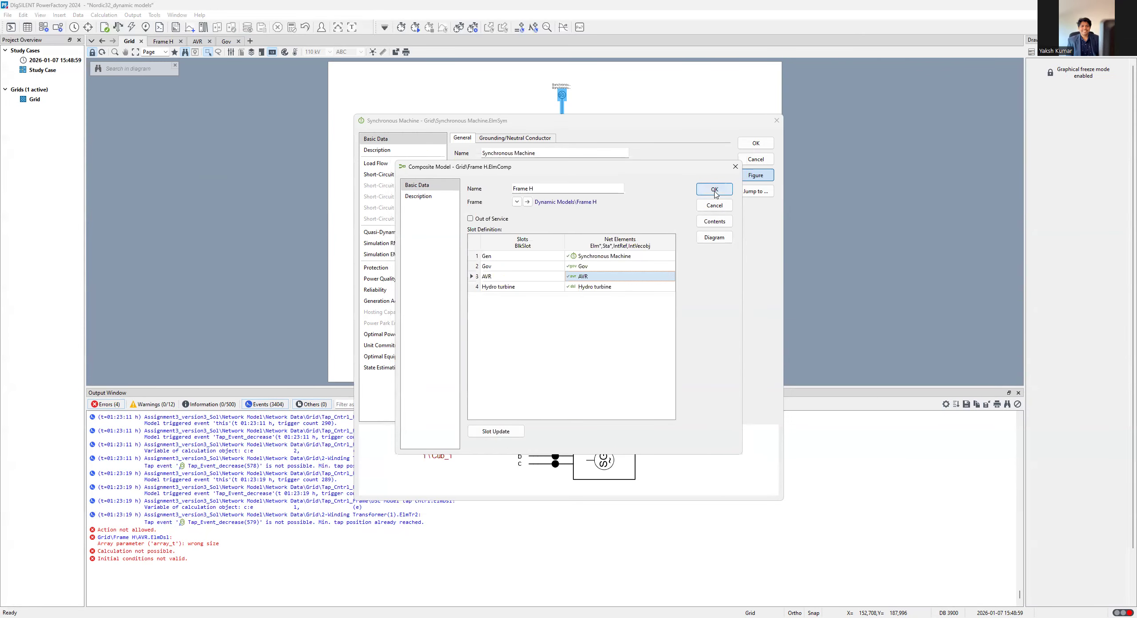
pyautogui.click(755, 142)
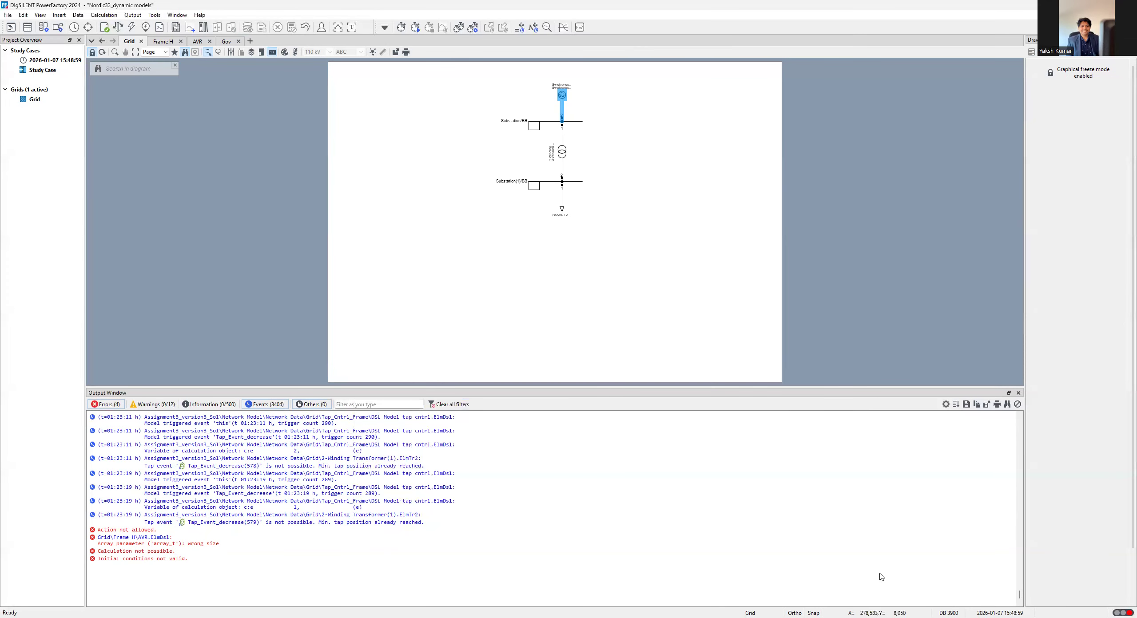
# - Clear the output window and calculate the initial conditions with RMS values and balanced, positive-sequence representation
pyautogui.click(1017, 404)
pyautogui.click(587, 332)
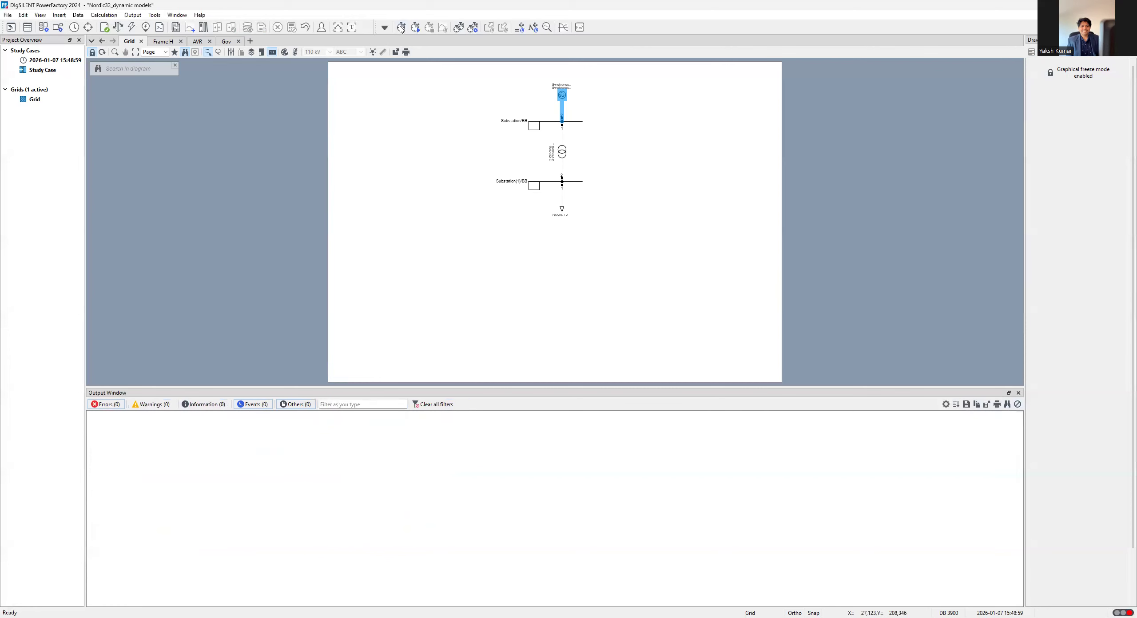
pyautogui.click(400, 28)
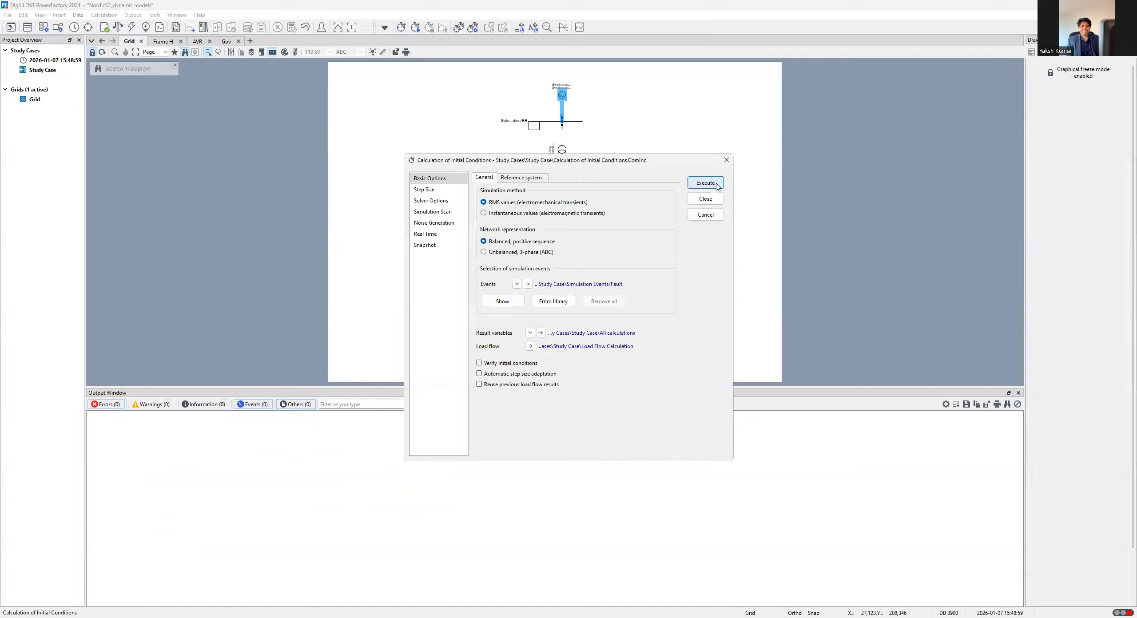
pyautogui.click(717, 186)
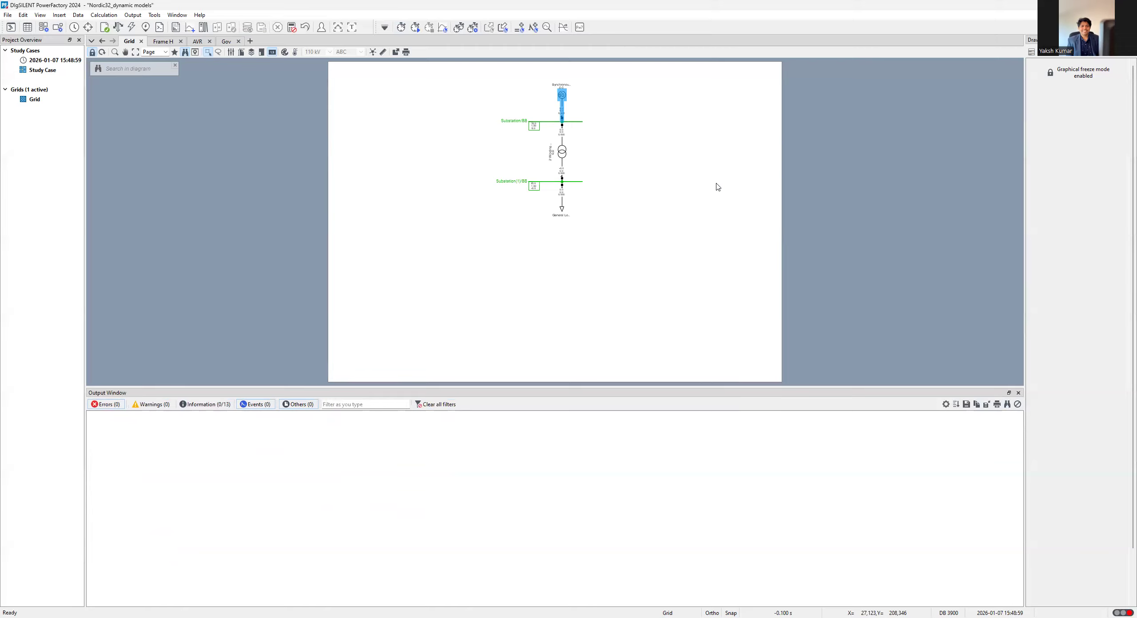
# - Turn off the diagram's graphical freeze mode and run the simulation with an absolute stop time of 50 s
pyautogui.click(1050, 75)
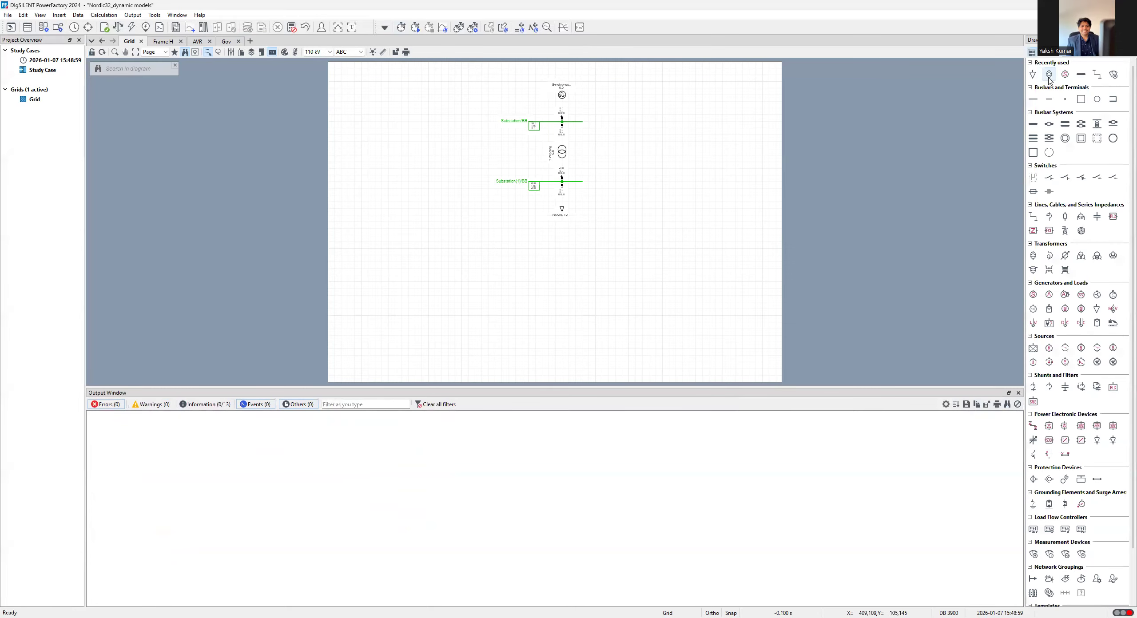
pyautogui.click(416, 27)
pyautogui.write('50,')
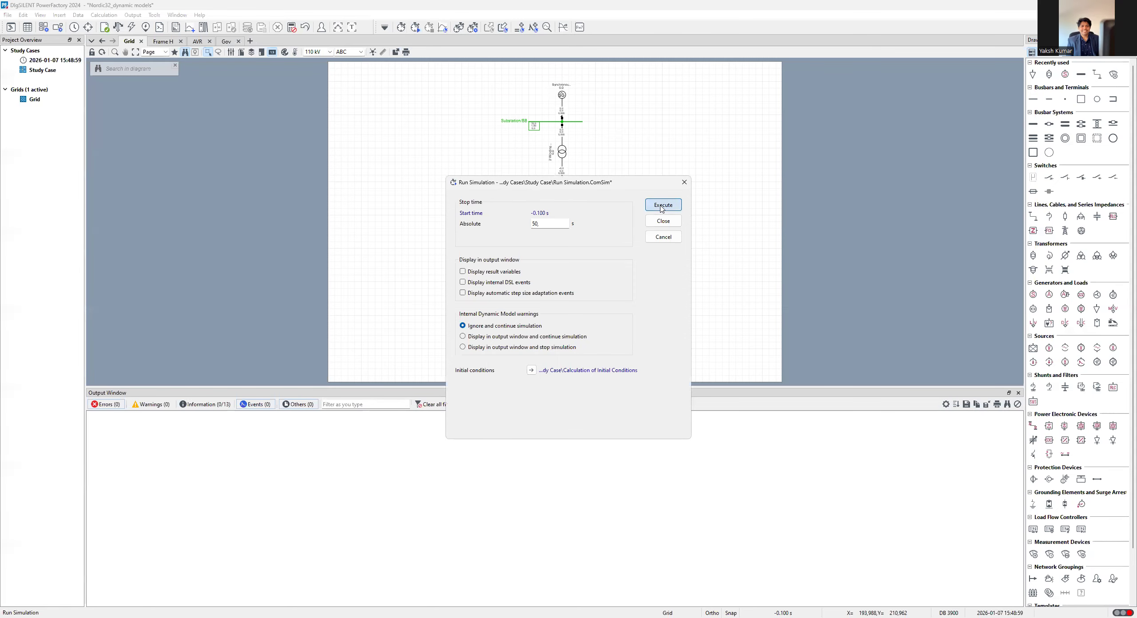
pyautogui.click(662, 208)
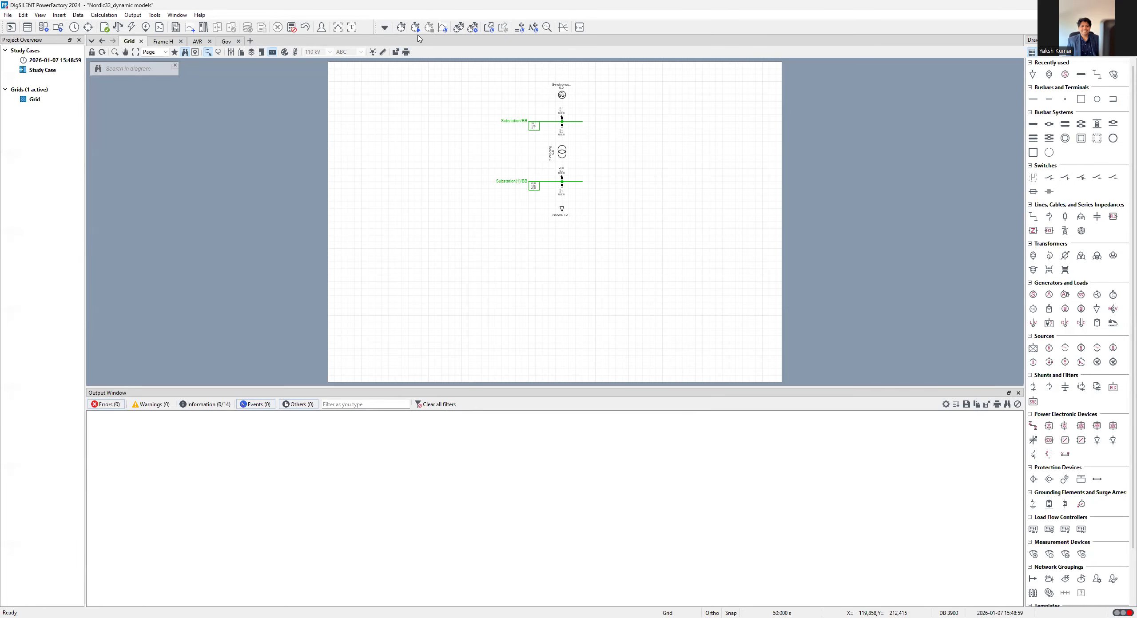
# - Examine the study case's Simulation Events/Fault list and close it
pyautogui.click(534, 32)
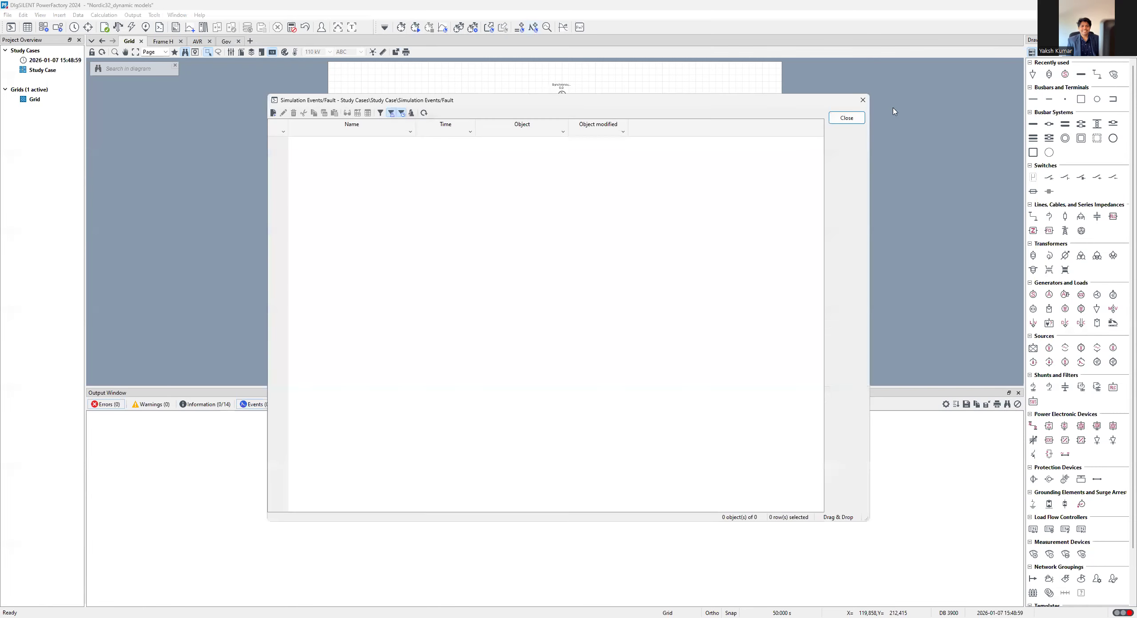
pyautogui.moveTo(597, 101); pyautogui.dragTo(587, 127)
pyautogui.click(834, 132)
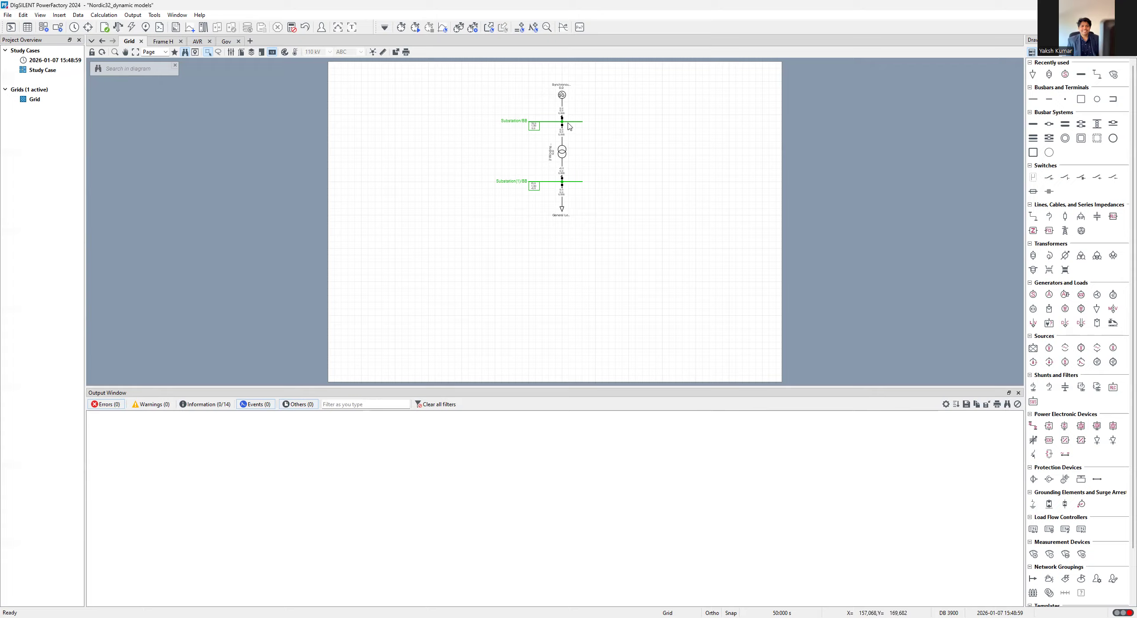
# - Examine the slot assignments of the Frame H plant model through the synchronous machine in the grid diagram
pyautogui.click(563, 96)
pyautogui.doubleClick(563, 96)
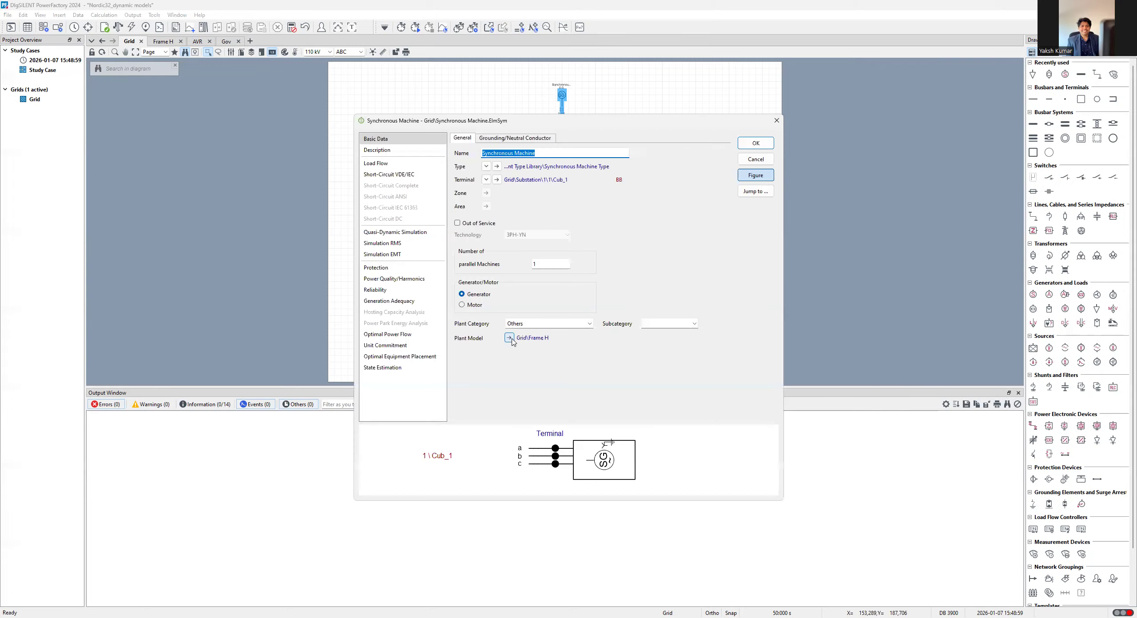
pyautogui.click(510, 339)
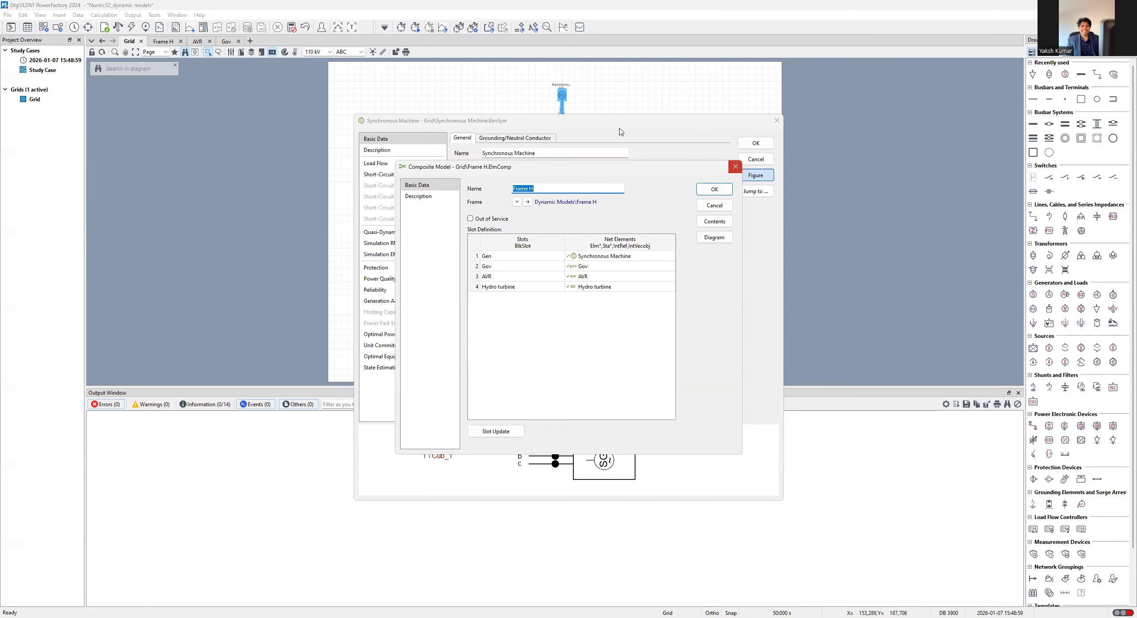
# - Show the Dynamic Models folder in the library of the Nordic32_dynamic models project in the Data Manager
pyautogui.click(8, 28)
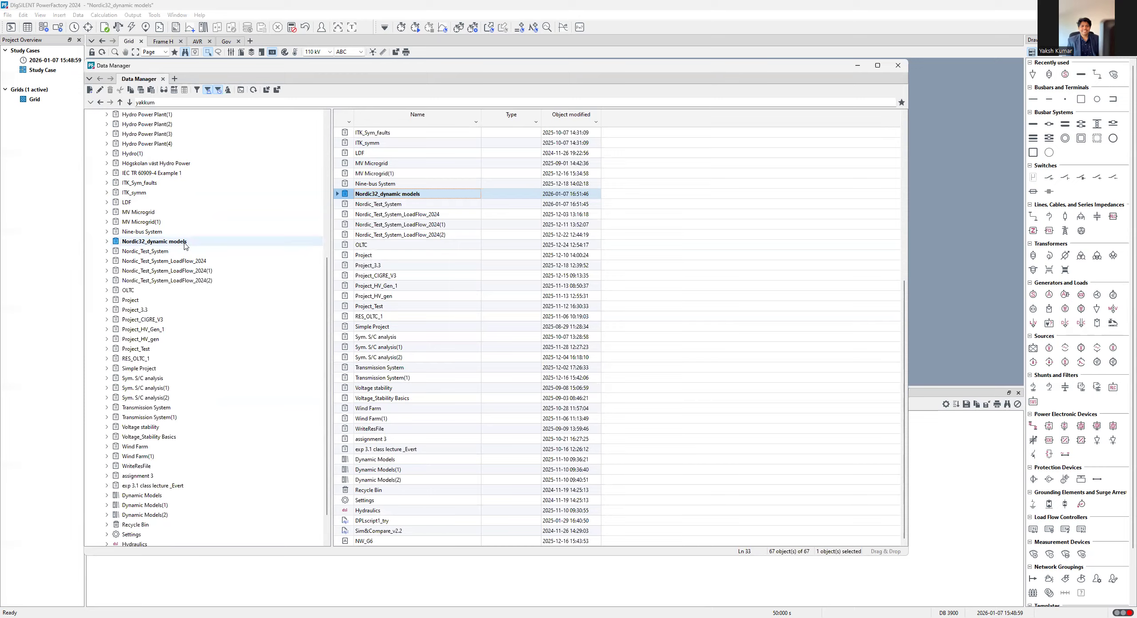
pyautogui.doubleClick(154, 241)
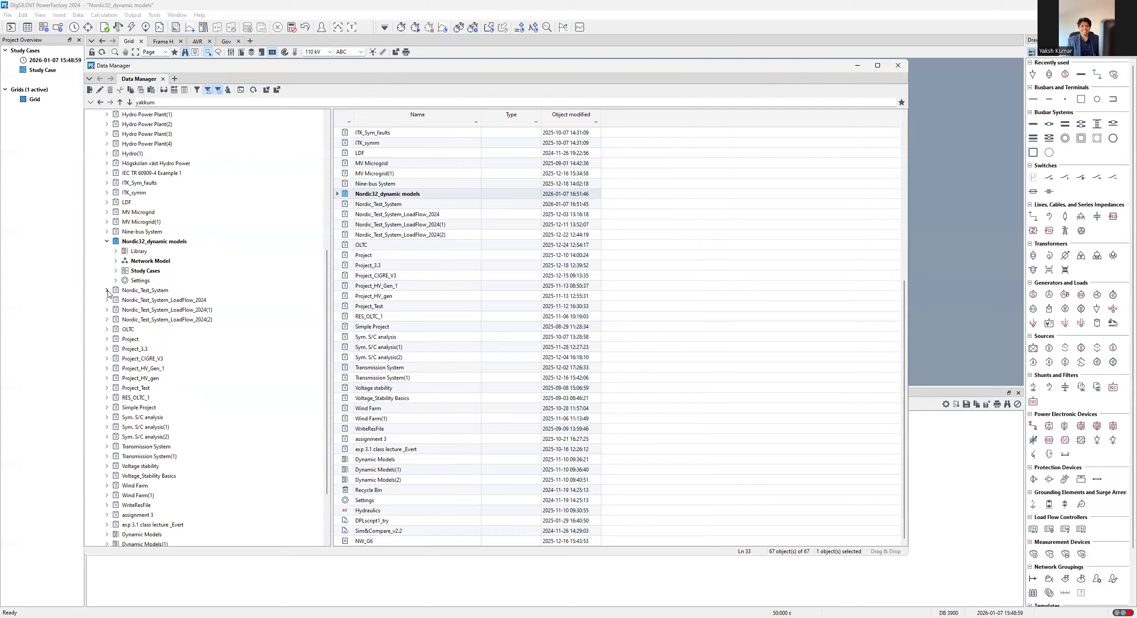
pyautogui.click(115, 252)
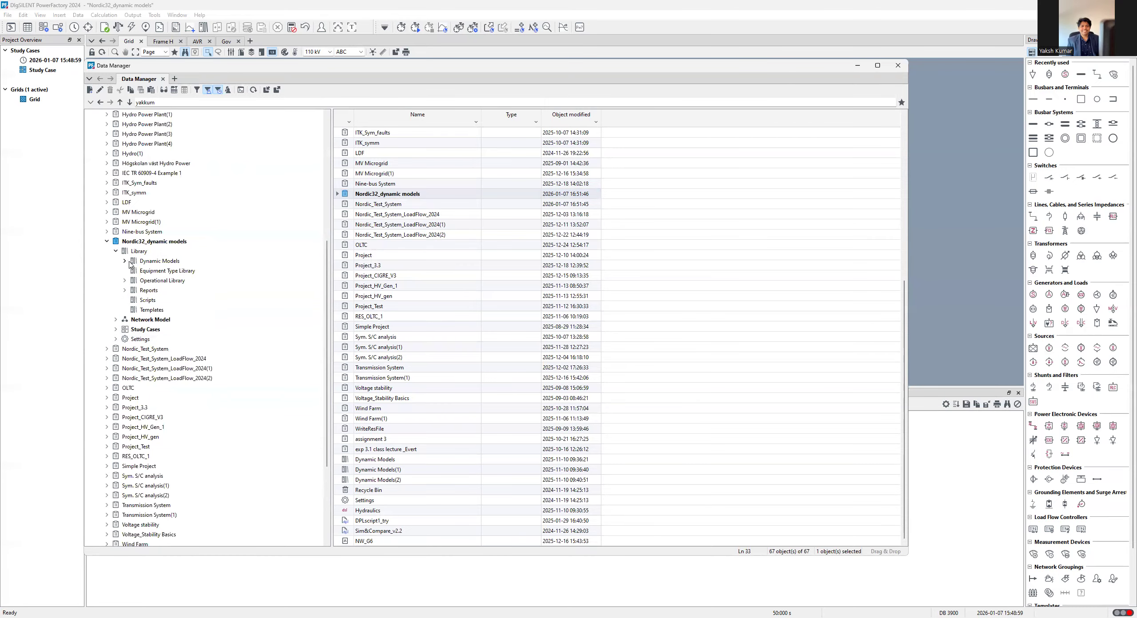
pyautogui.click(158, 262)
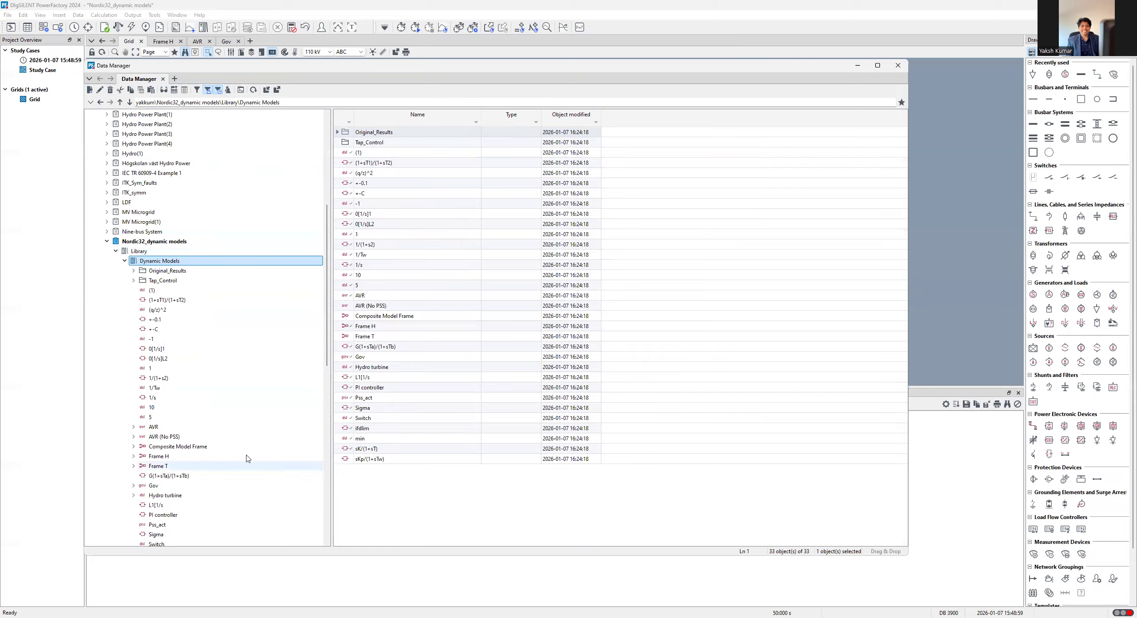
pyautogui.scroll(-8, 248, 462)
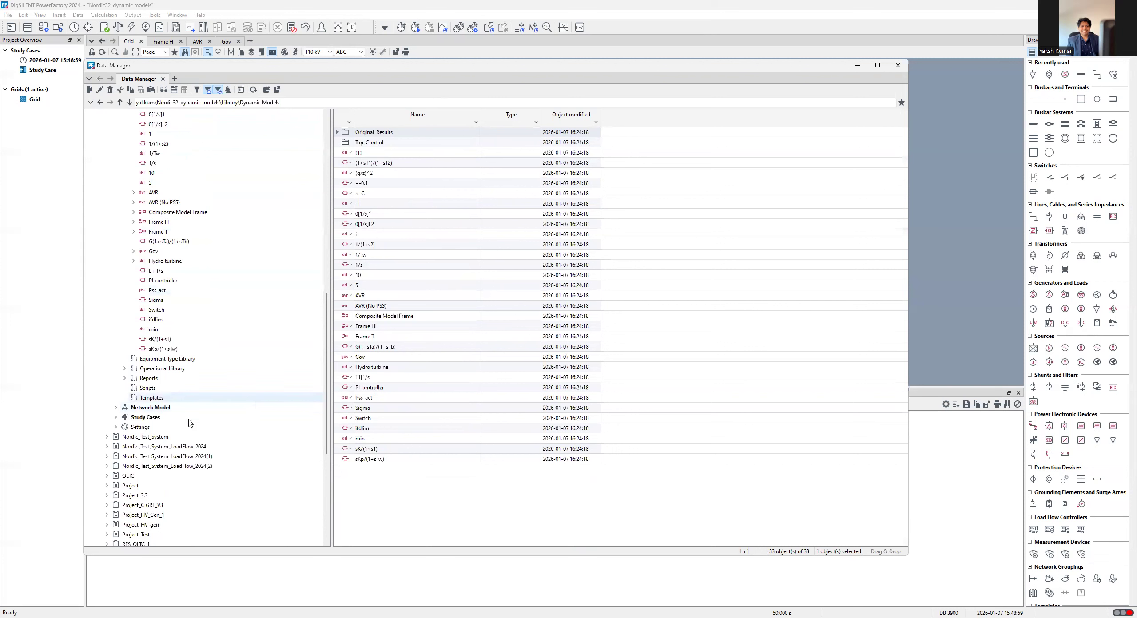
# - Expand the project's Network Data down to Grid and show the elements inside its Frame H composite model
pyautogui.click(116, 407)
pyautogui.click(125, 427)
pyautogui.click(151, 437)
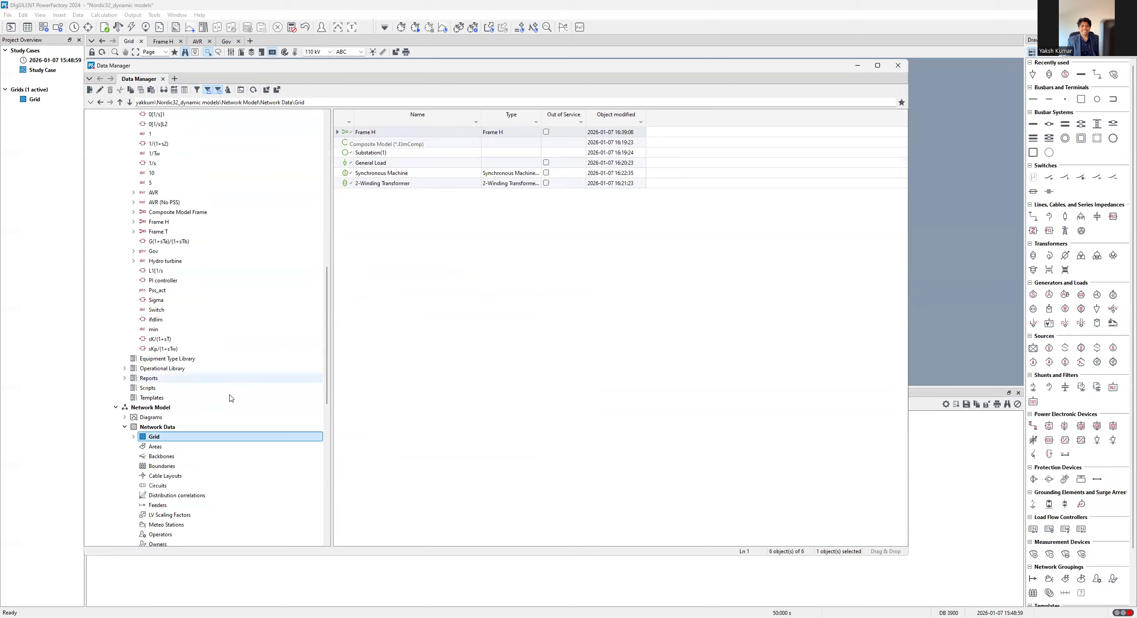
pyautogui.click(133, 437)
pyautogui.click(142, 447)
pyautogui.click(200, 449)
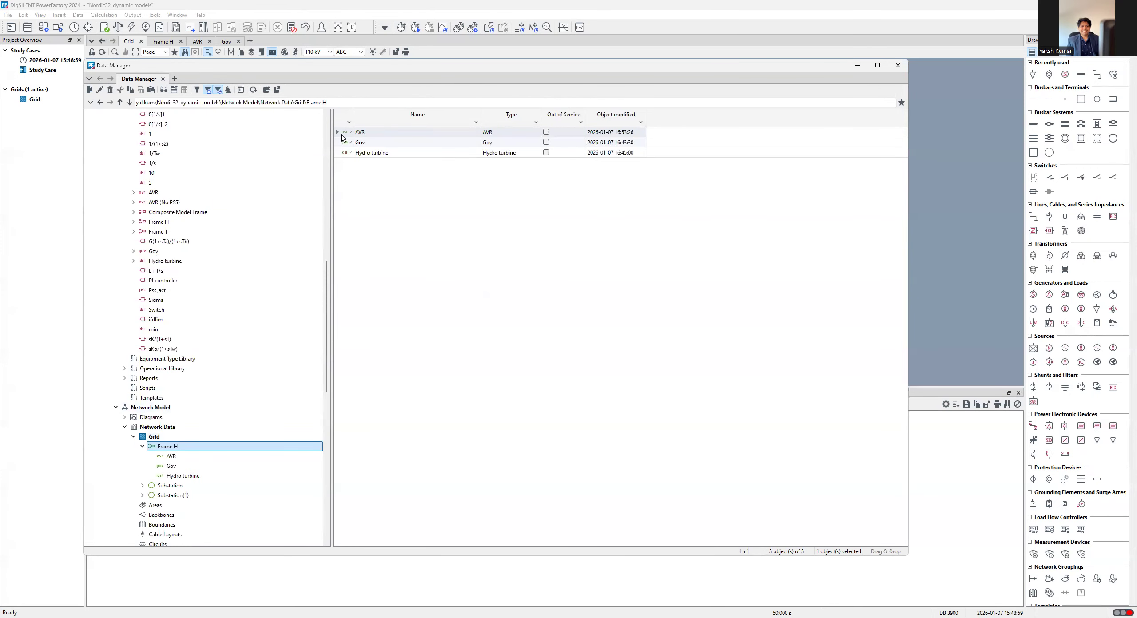
pyautogui.click(171, 437)
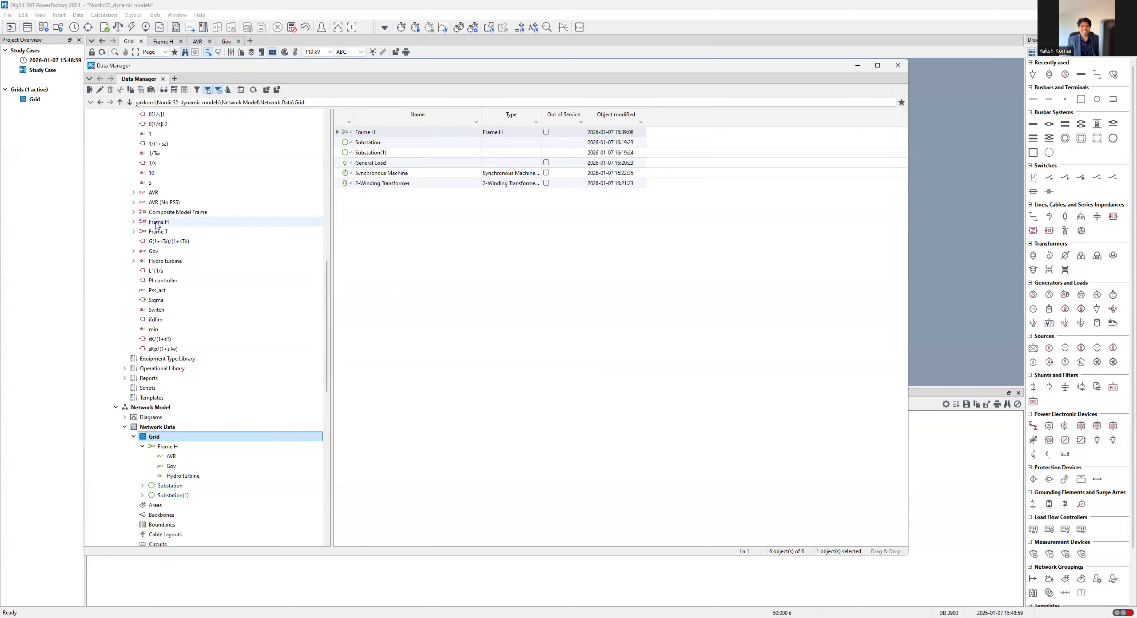
pyautogui.click(168, 446)
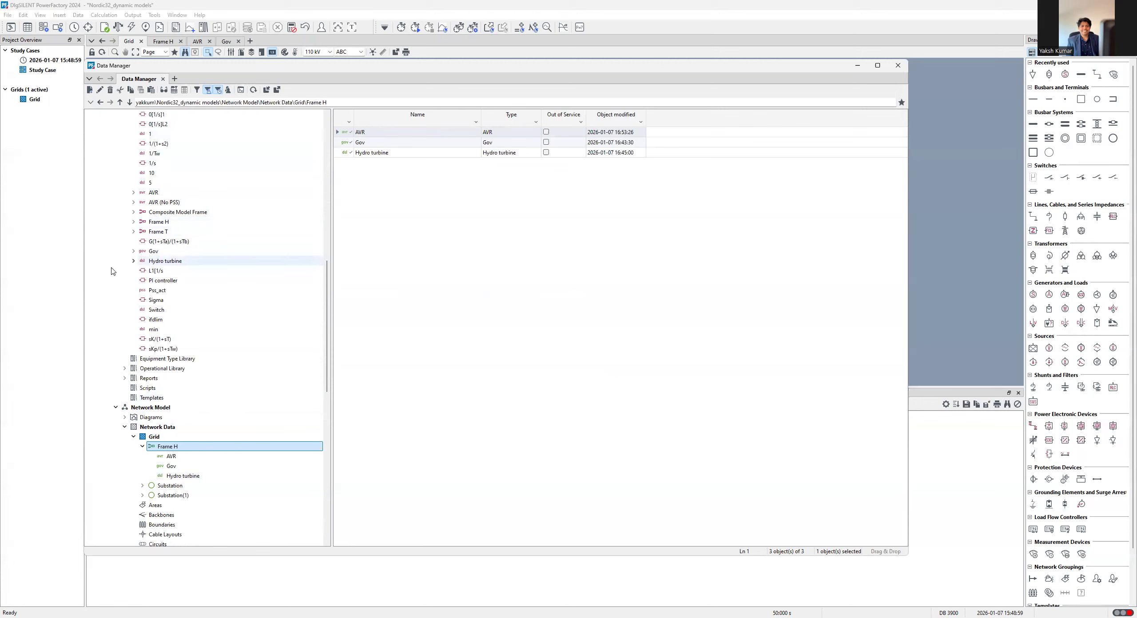
# - Review the Dynamic Models library entries alongside the single-line diagram, and list the elements stored in Grid
pyautogui.scroll(4, 110, 200)
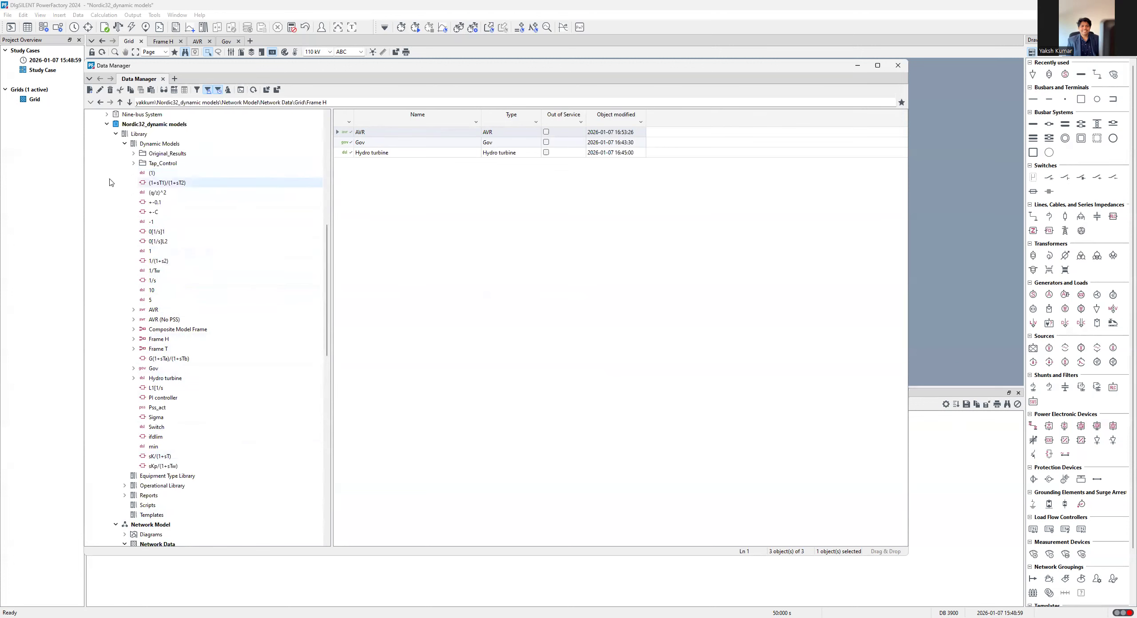
pyautogui.scroll(-1, 155, 359)
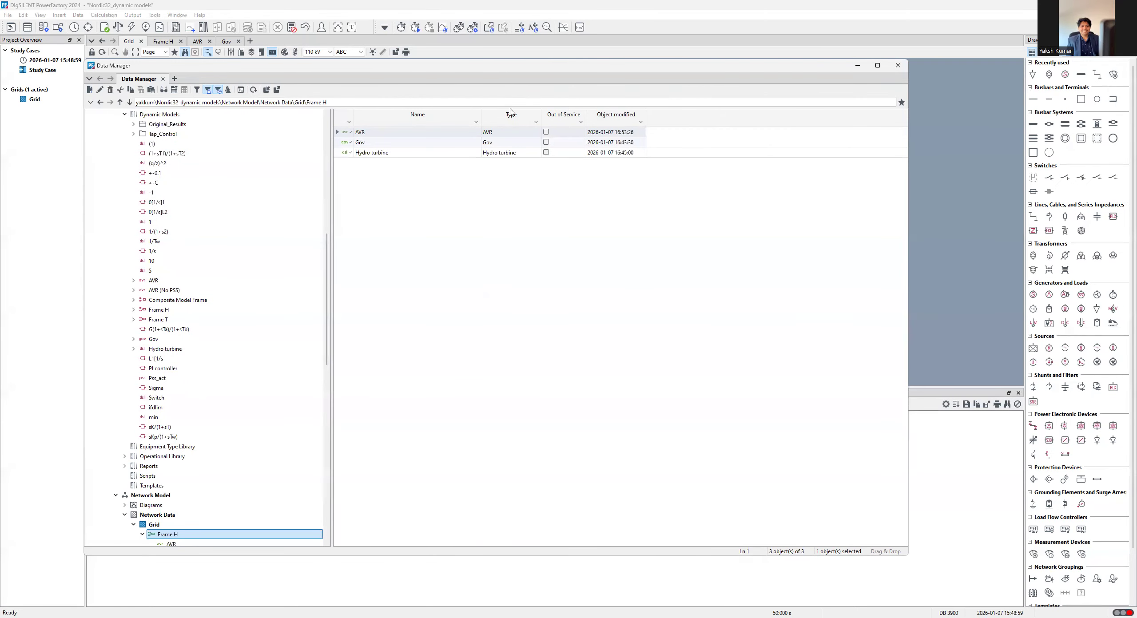
pyautogui.moveTo(511, 66); pyautogui.dragTo(511, 106)
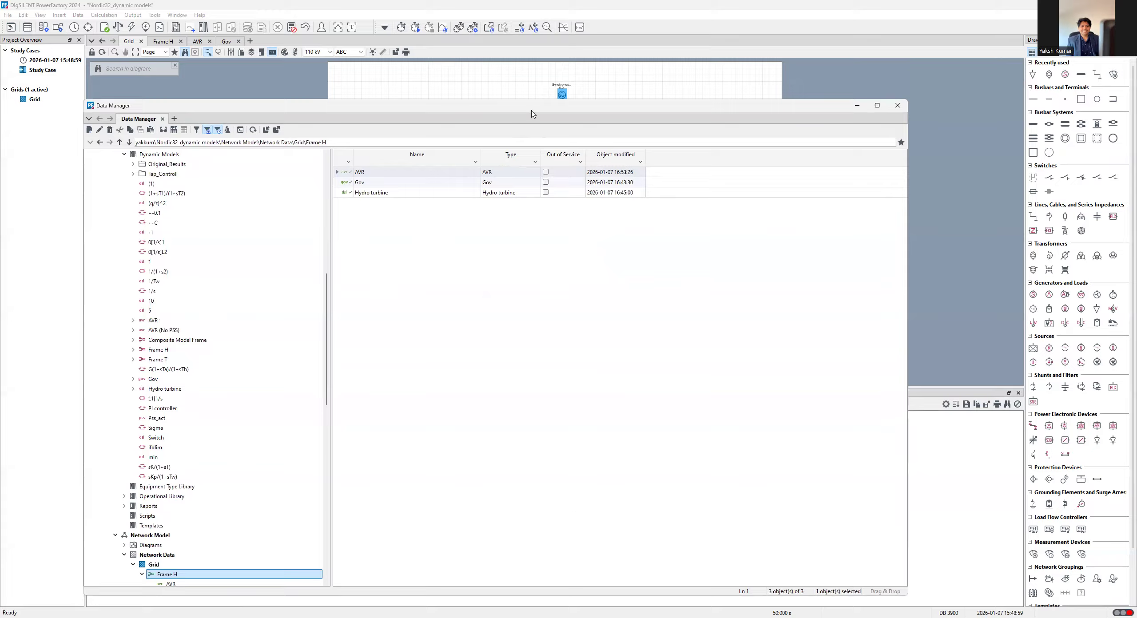
pyautogui.moveTo(533, 114); pyautogui.dragTo(542, 149)
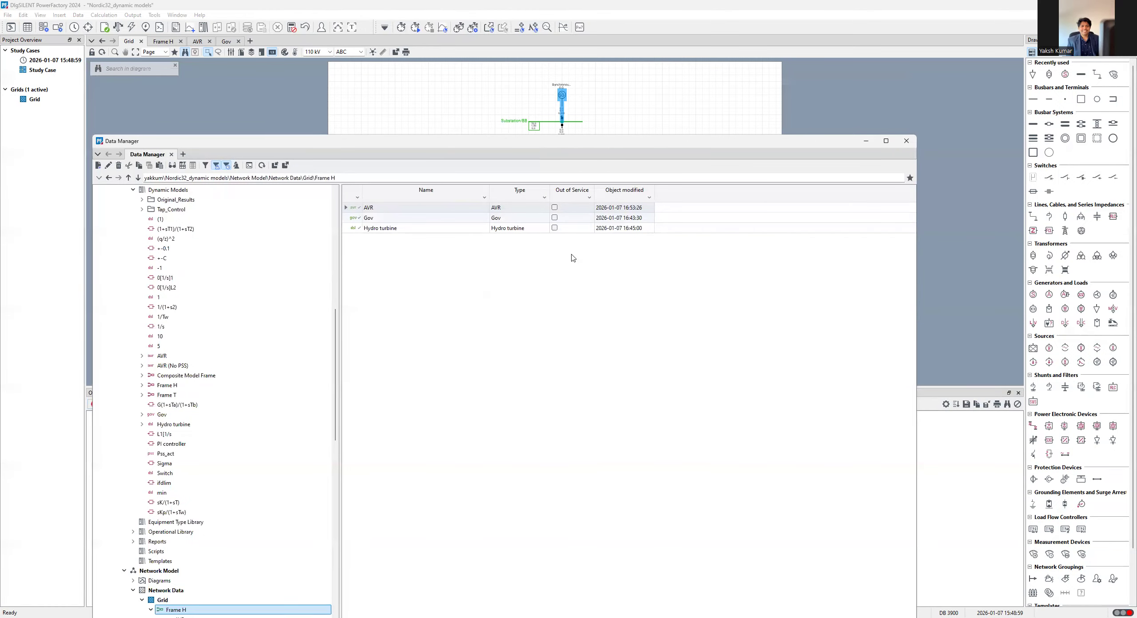
pyautogui.moveTo(615, 142); pyautogui.dragTo(644, 253)
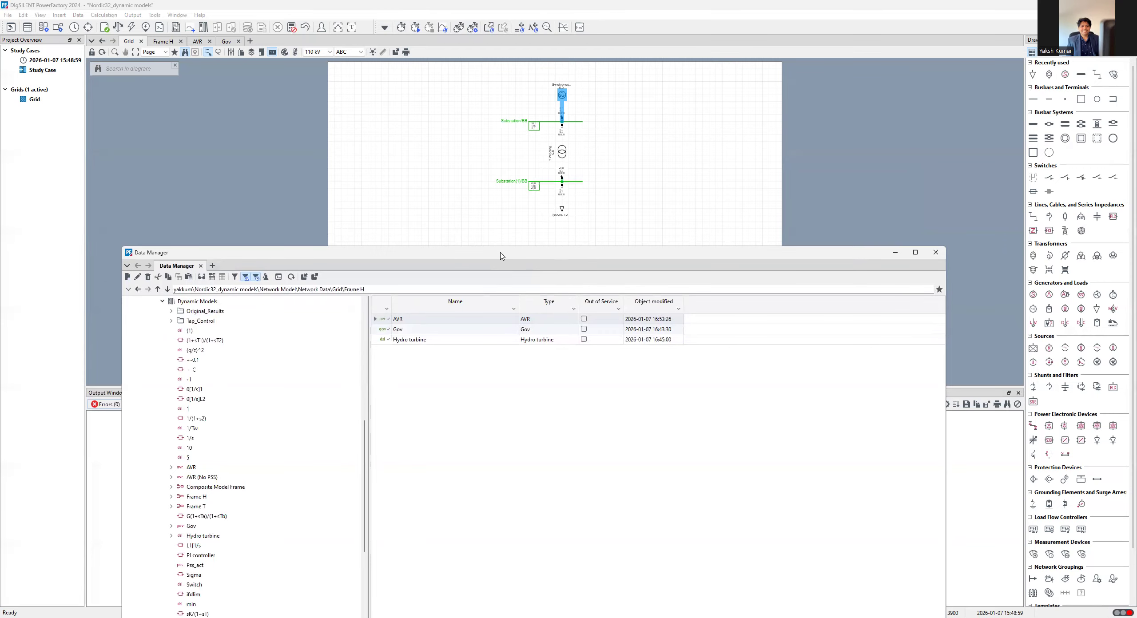
pyautogui.moveTo(341, 253); pyautogui.dragTo(342, 124)
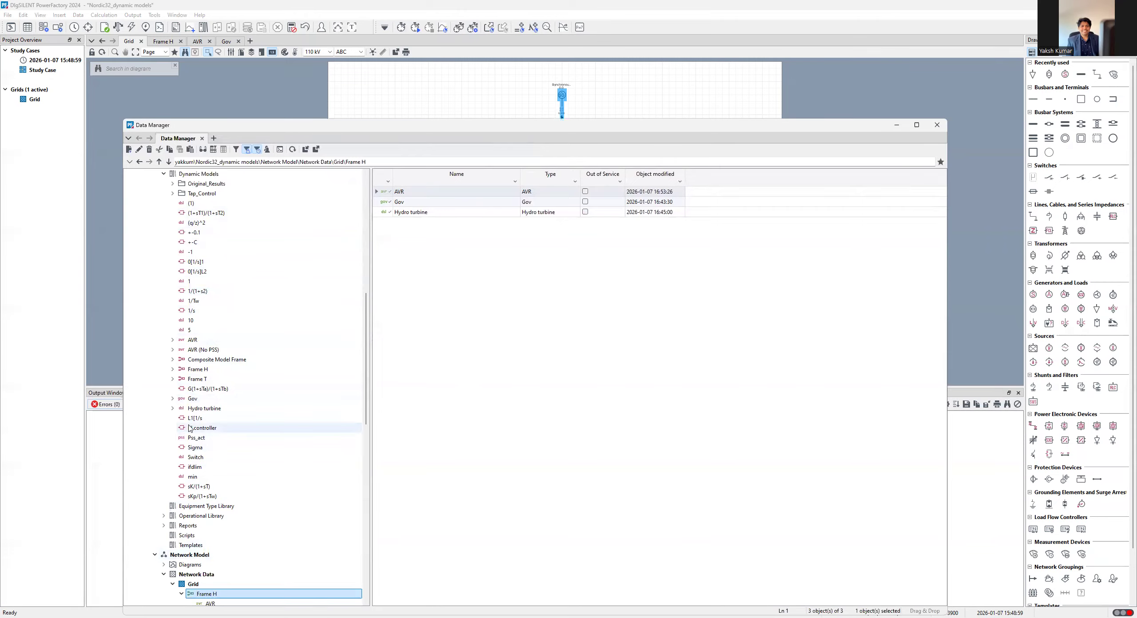
pyautogui.scroll(-2, 185, 544)
pyautogui.click(194, 527)
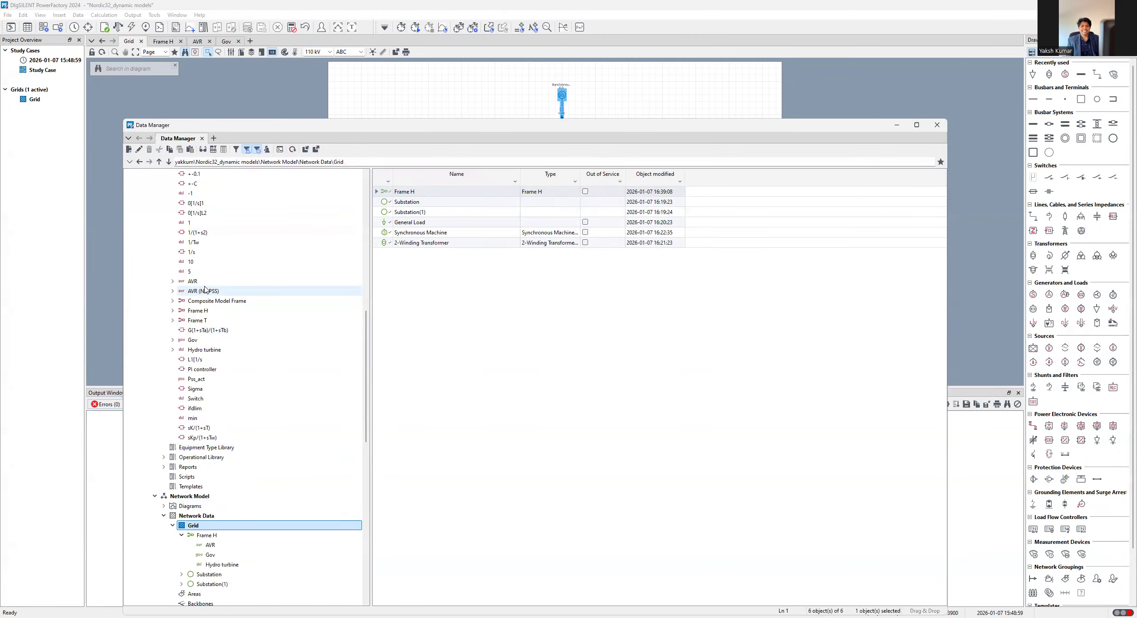
# - Close the Data Manager and shrink the output window to enlarge the grid diagram
pyautogui.click(945, 130)
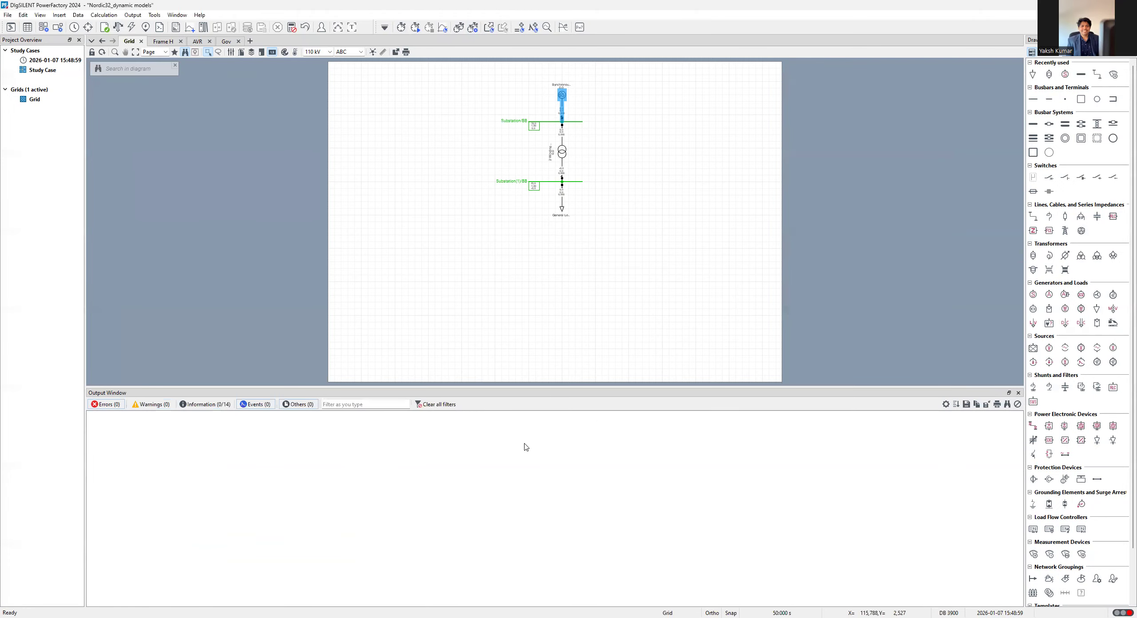
pyautogui.moveTo(606, 389); pyautogui.dragTo(604, 542)
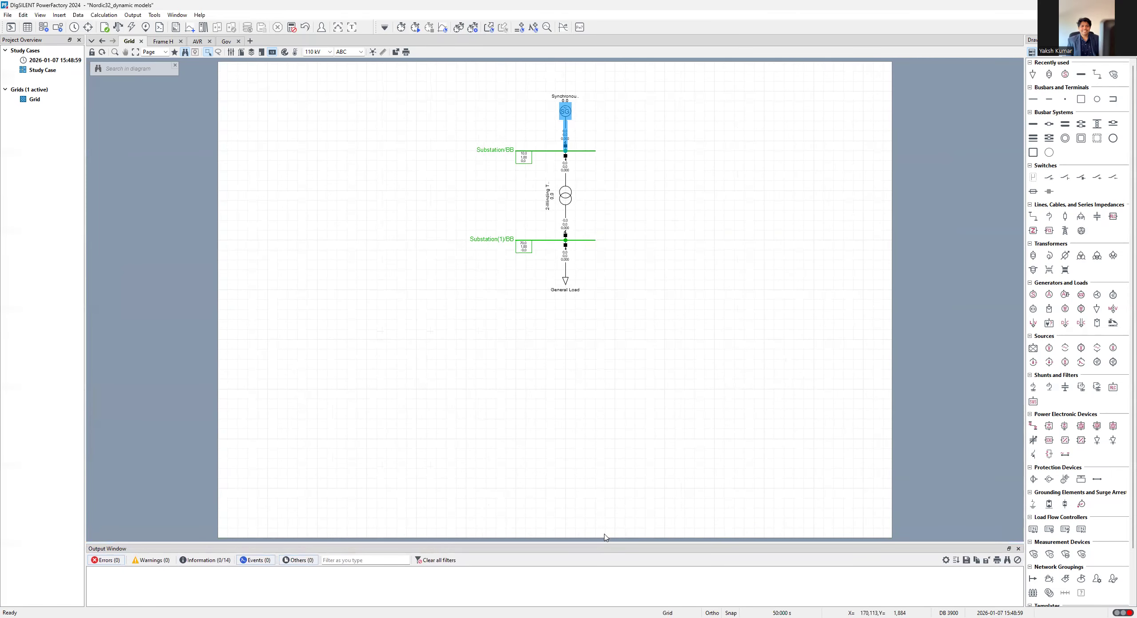